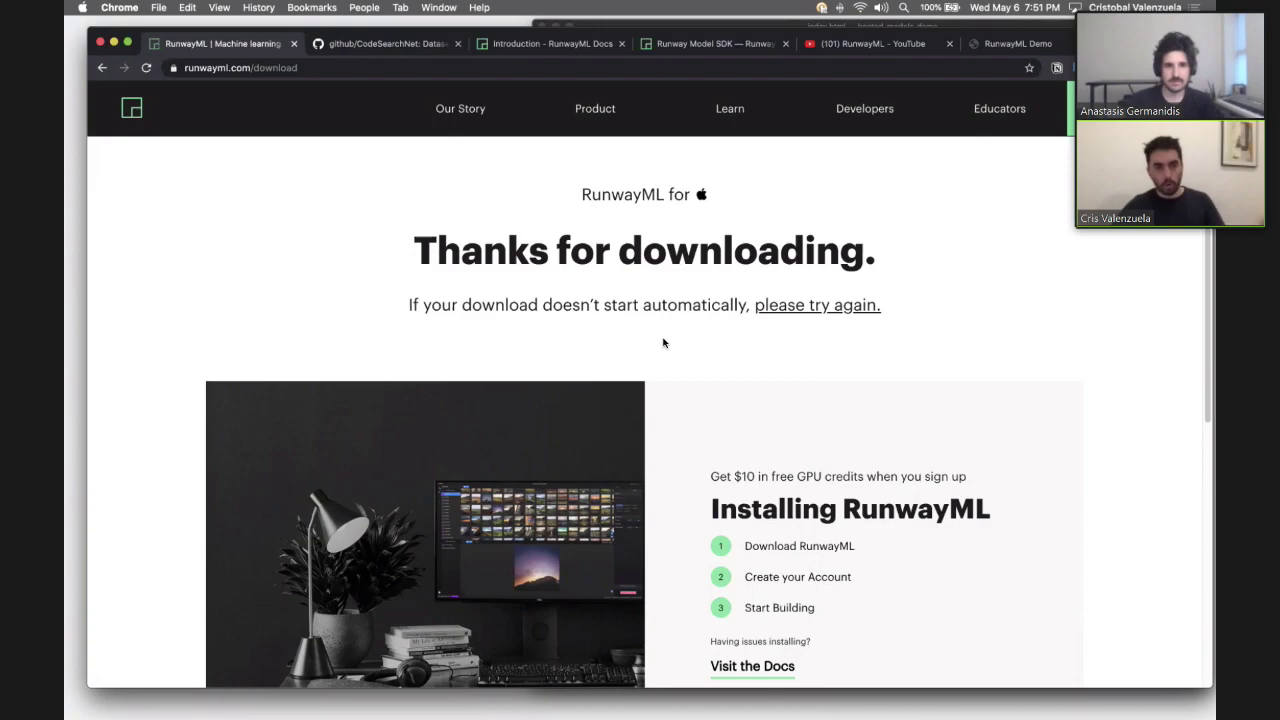
Step: Return to the RunwayML home page, then switch to the Runway desktop app and browse its model directory
{"action": "left_click", "coordinate": [131, 119]}
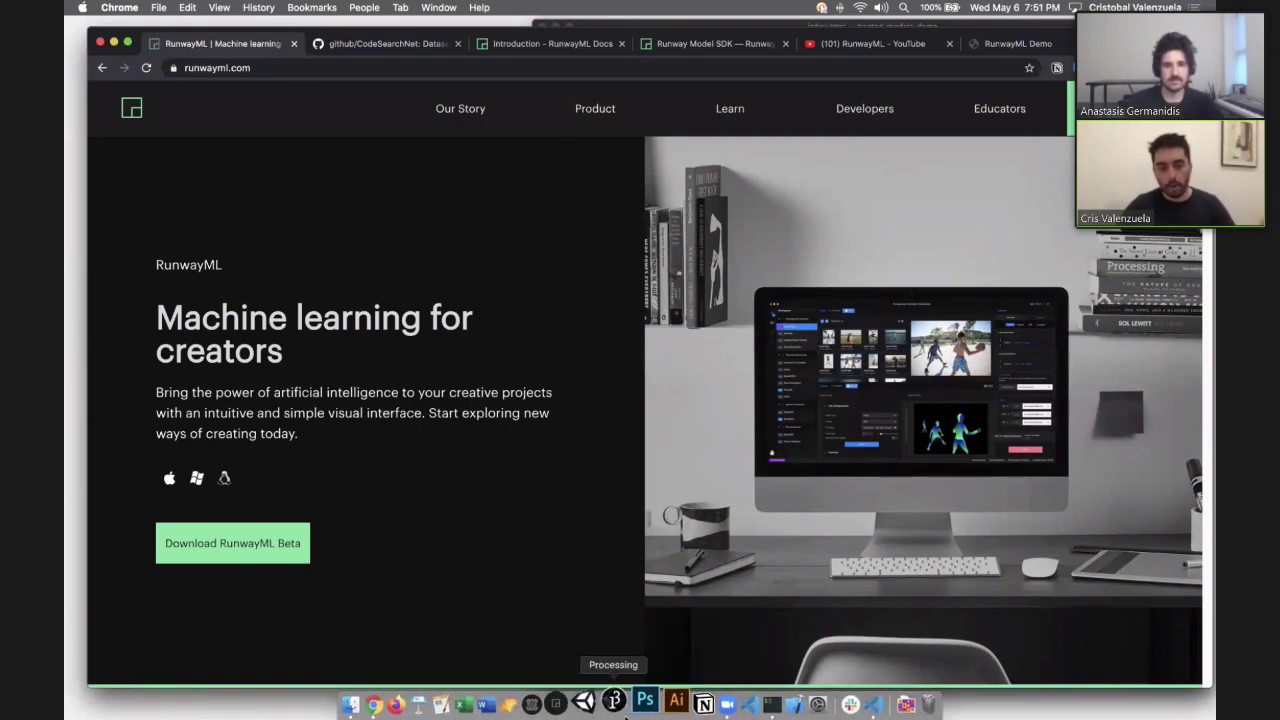
{"action": "left_click", "coordinate": [573, 706]}
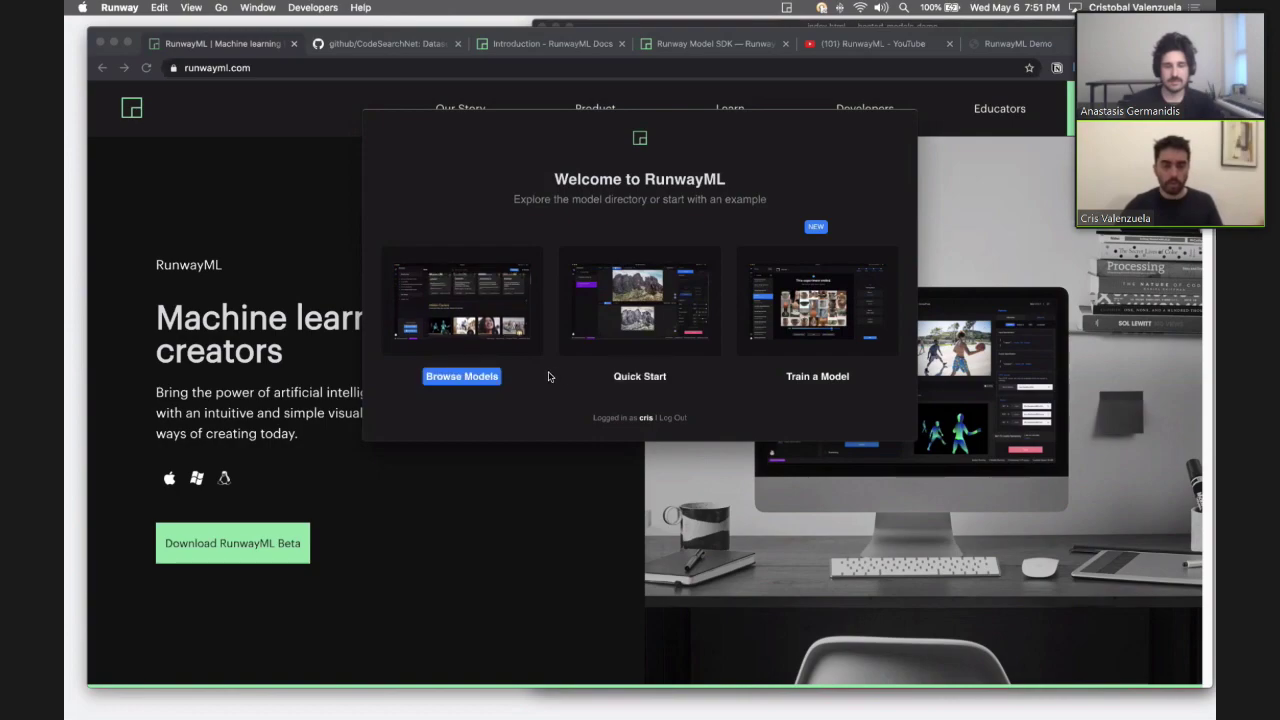
{"action": "left_click", "coordinate": [484, 320]}
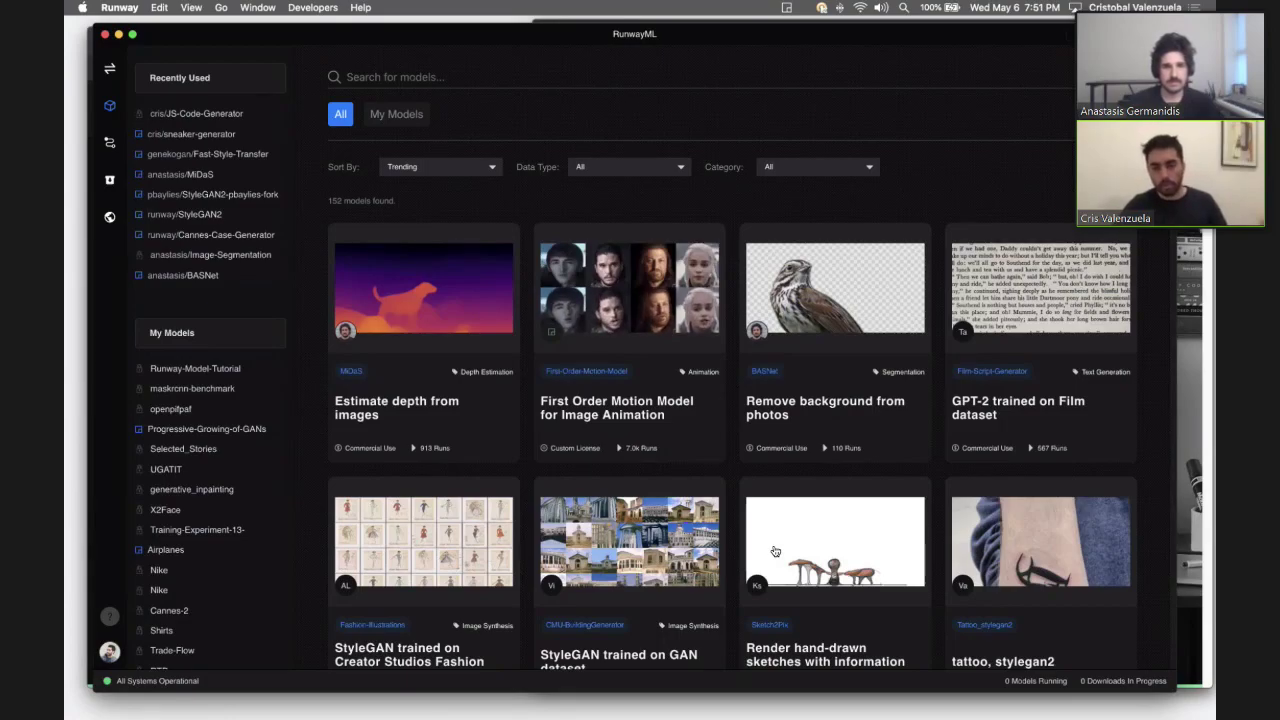
Step: Look over the model directory and check which category, data type and sorting options it offers
{"action": "mouse_move", "coordinate": [709, 317]}
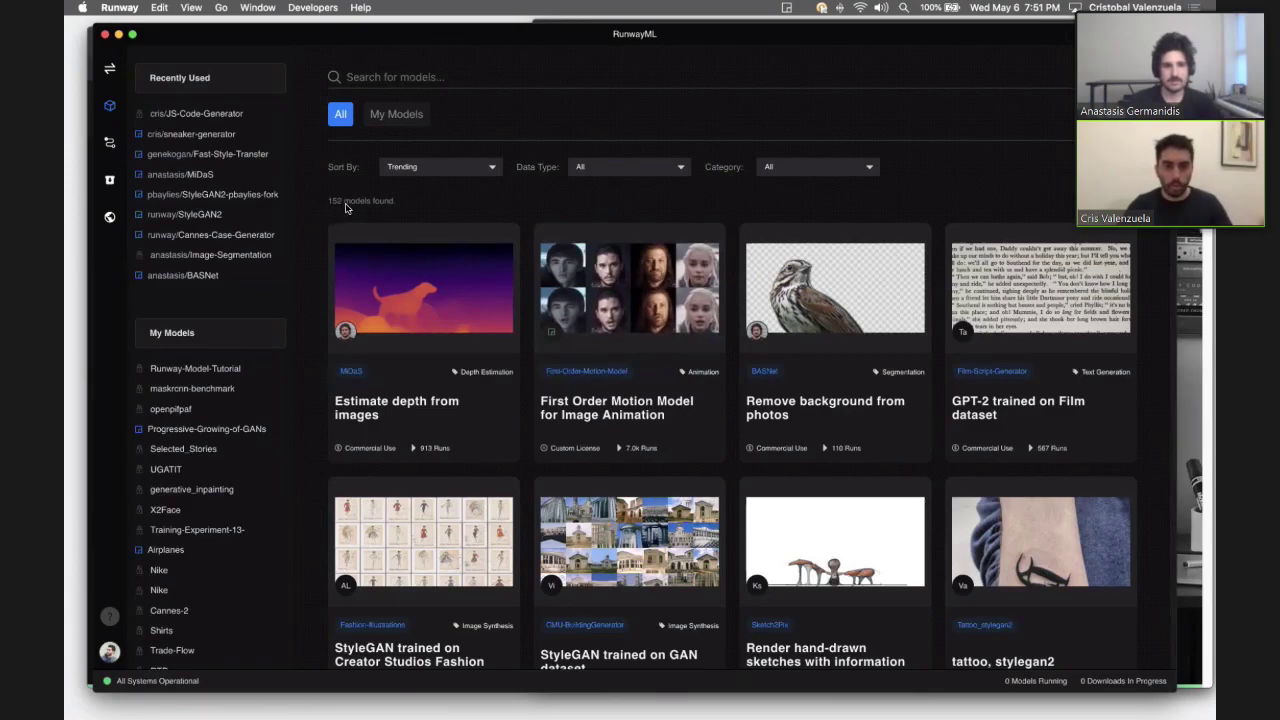
{"action": "scroll", "coordinate": [657, 289], "scroll_direction": "down", "scroll_amount": 3}
{"action": "scroll", "coordinate": [657, 289], "scroll_direction": "down", "scroll_amount": 3}
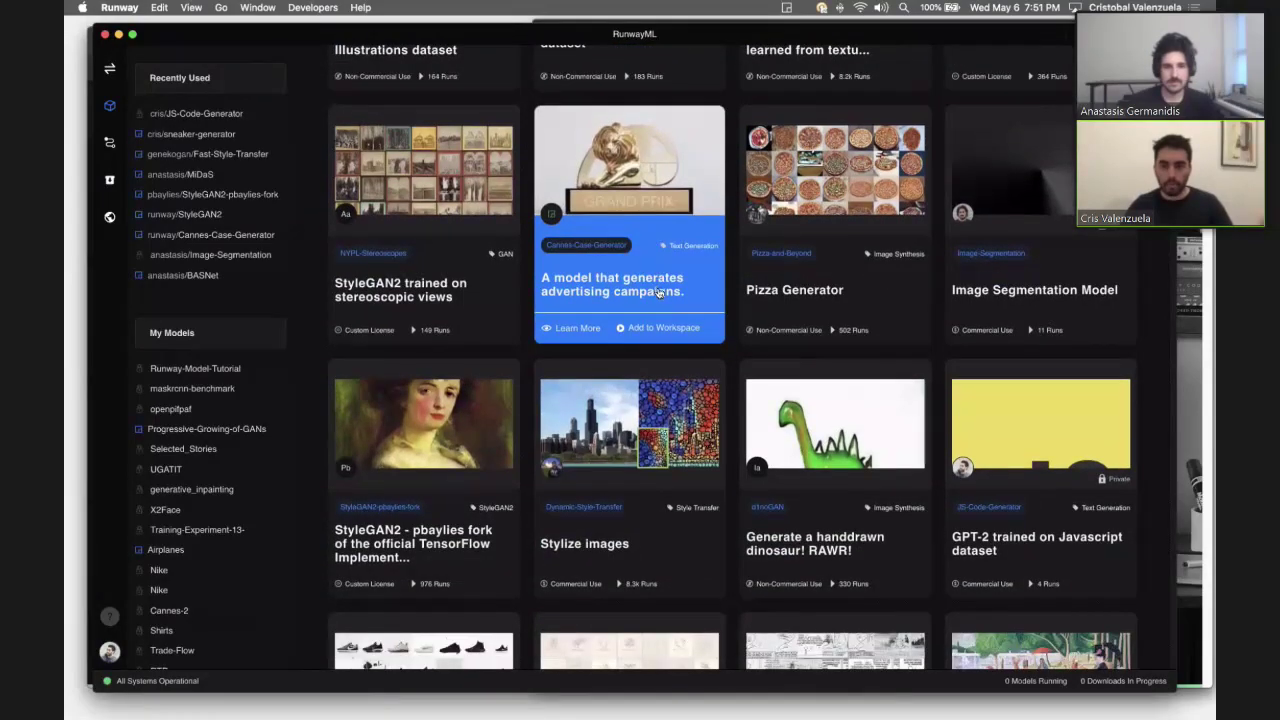
{"action": "scroll", "coordinate": [657, 291], "scroll_direction": "up", "scroll_amount": 5}
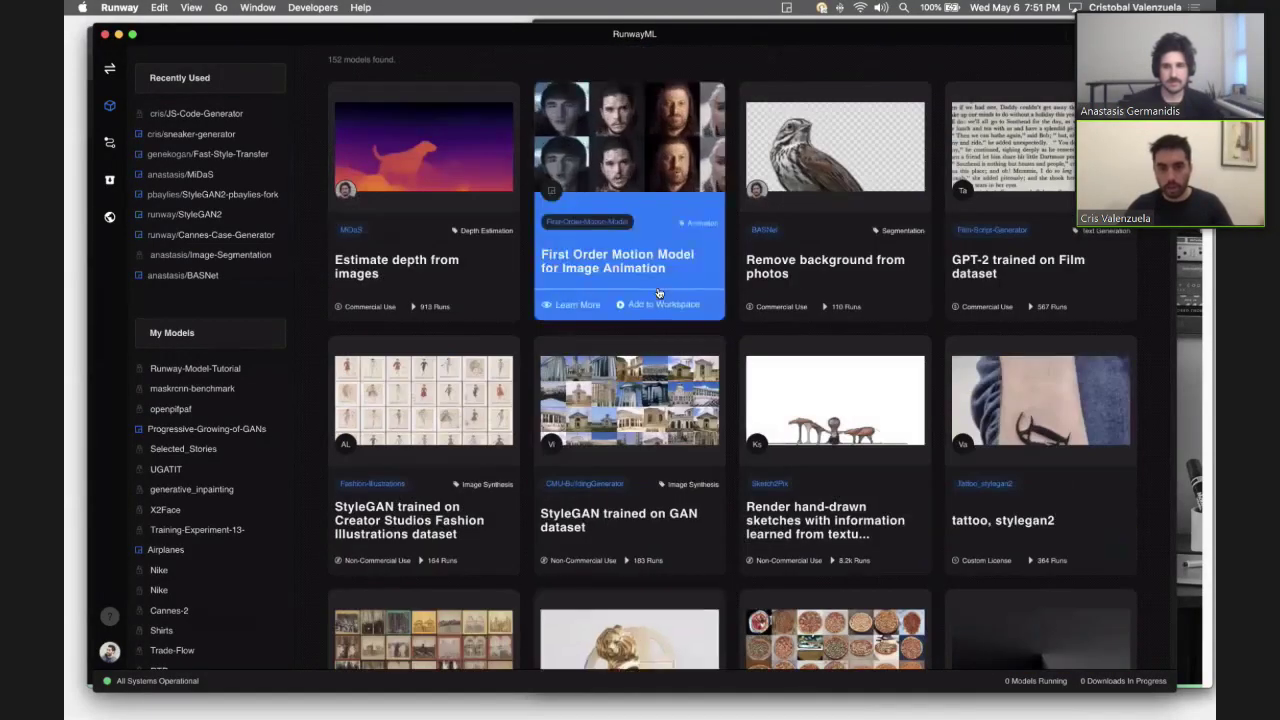
{"action": "scroll", "coordinate": [657, 291], "scroll_direction": "up", "scroll_amount": 2}
{"action": "left_click", "coordinate": [785, 171]}
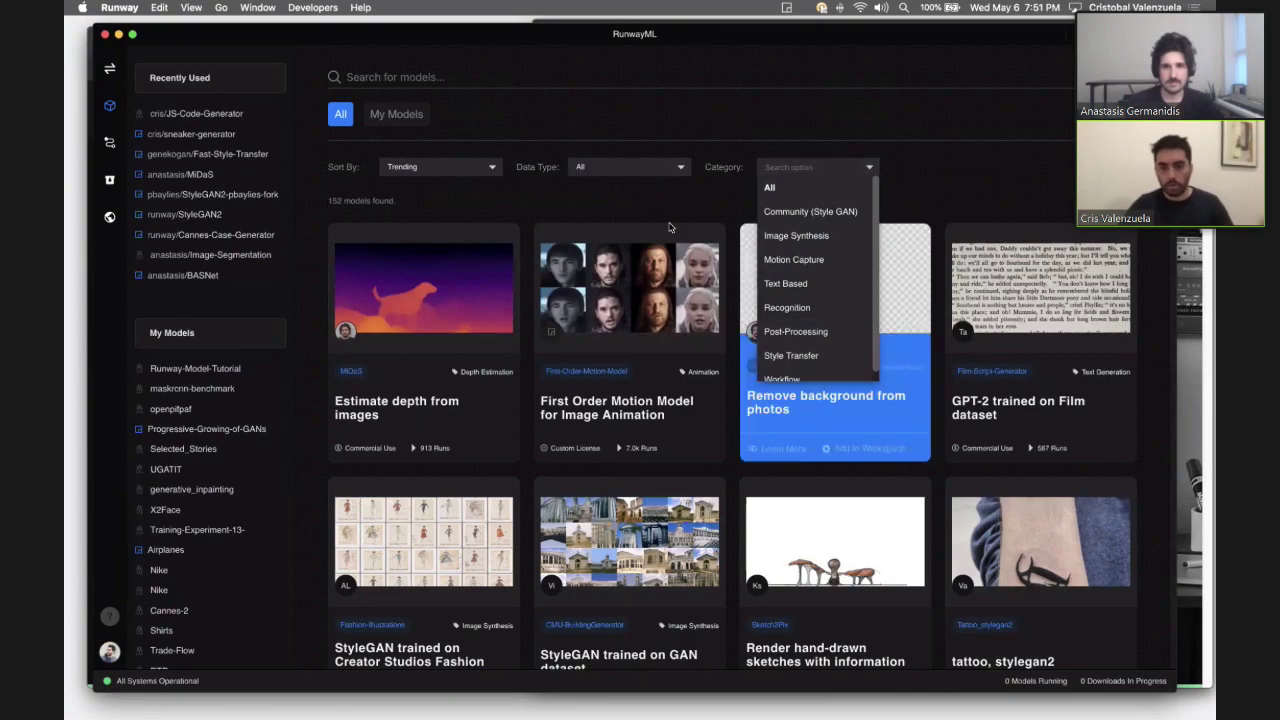
{"action": "left_click", "coordinate": [769, 187]}
{"action": "left_click", "coordinate": [628, 167]}
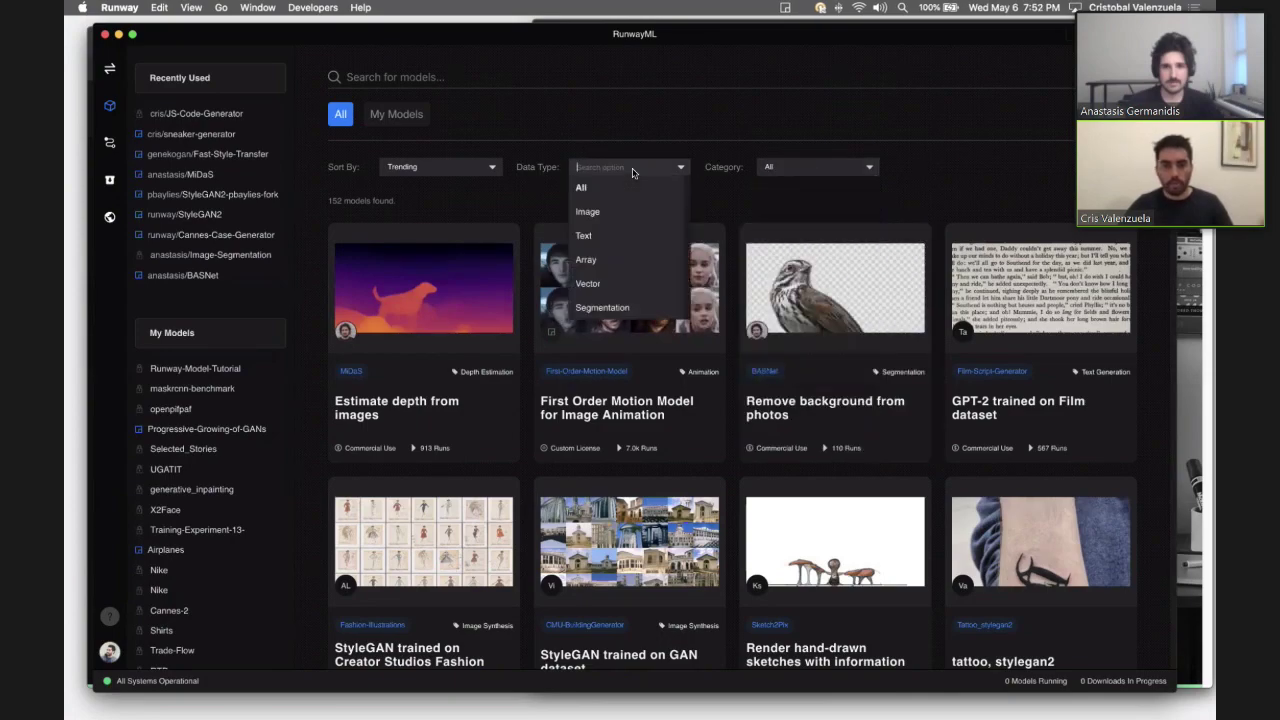
{"action": "left_click", "coordinate": [744, 200]}
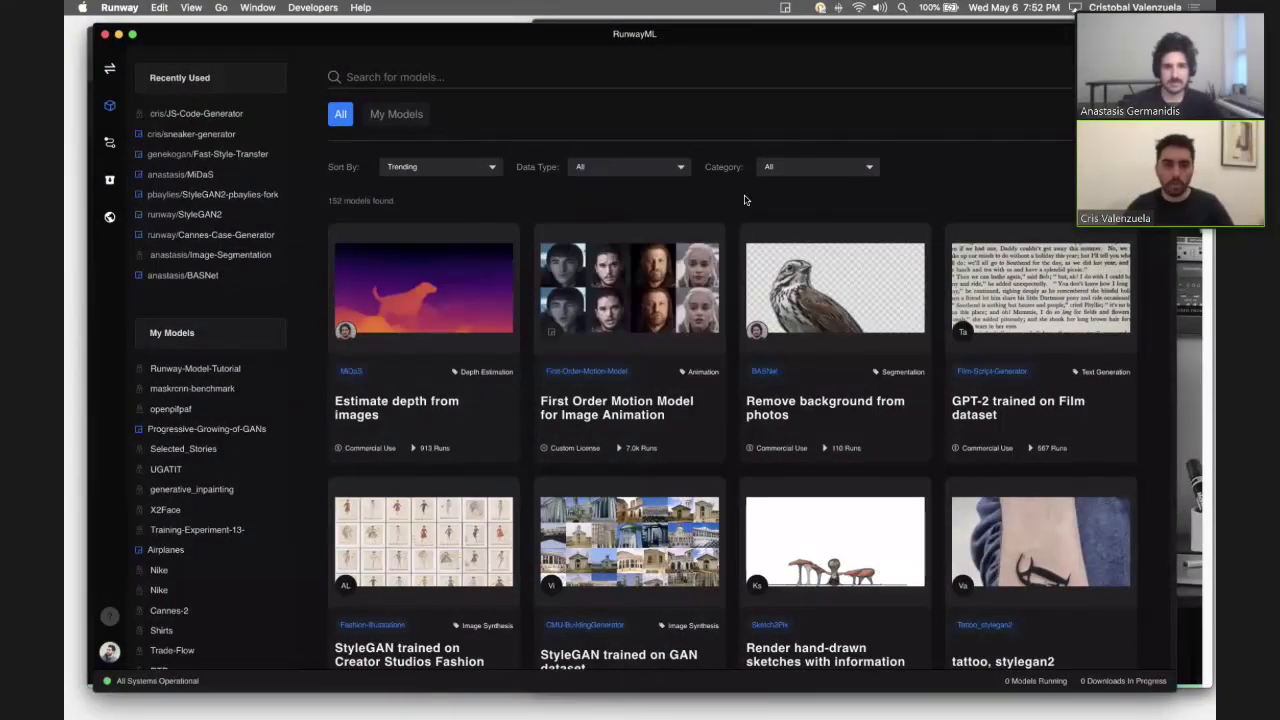
{"action": "left_click", "coordinate": [451, 171]}
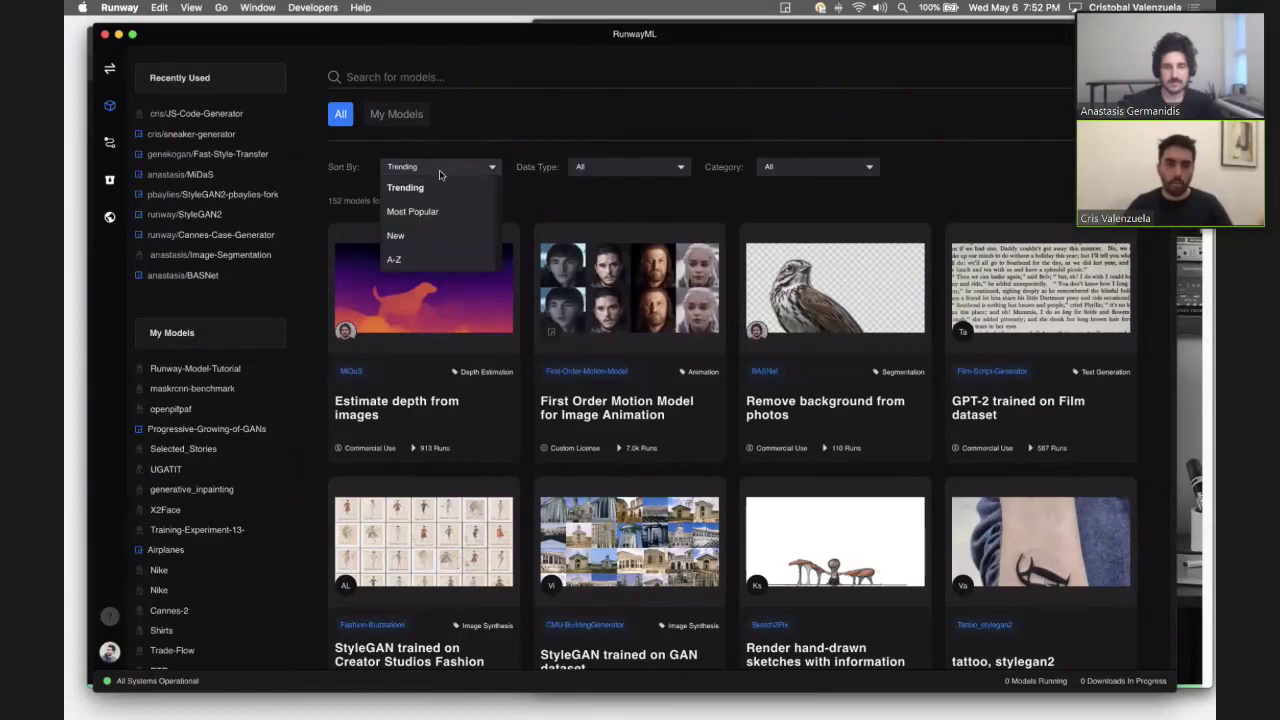
{"action": "left_click", "coordinate": [615, 214]}
Step: Browse the trending models in the directory, examining their preview images, descriptions and type tags
{"action": "scroll", "coordinate": [615, 214], "scroll_direction": "down", "scroll_amount": 5}
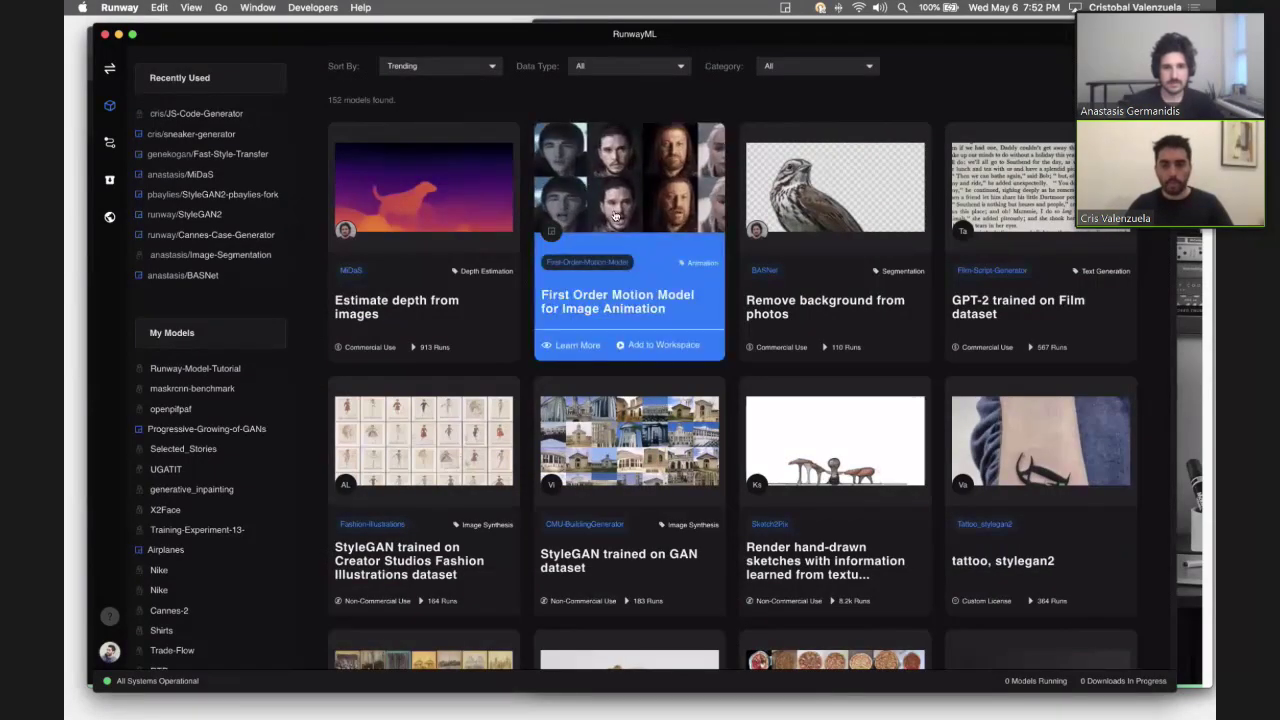
{"action": "scroll", "coordinate": [615, 214], "scroll_direction": "down", "scroll_amount": 2}
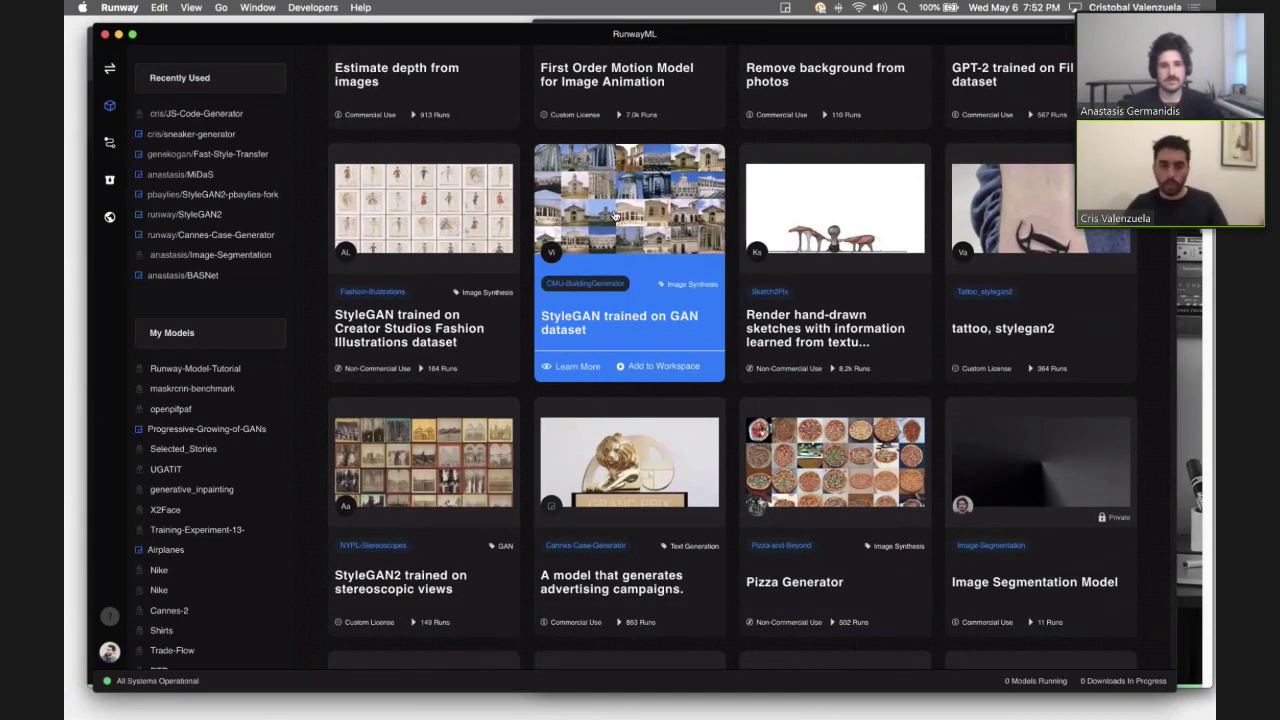
{"action": "scroll", "coordinate": [615, 214], "scroll_direction": "down", "scroll_amount": 5}
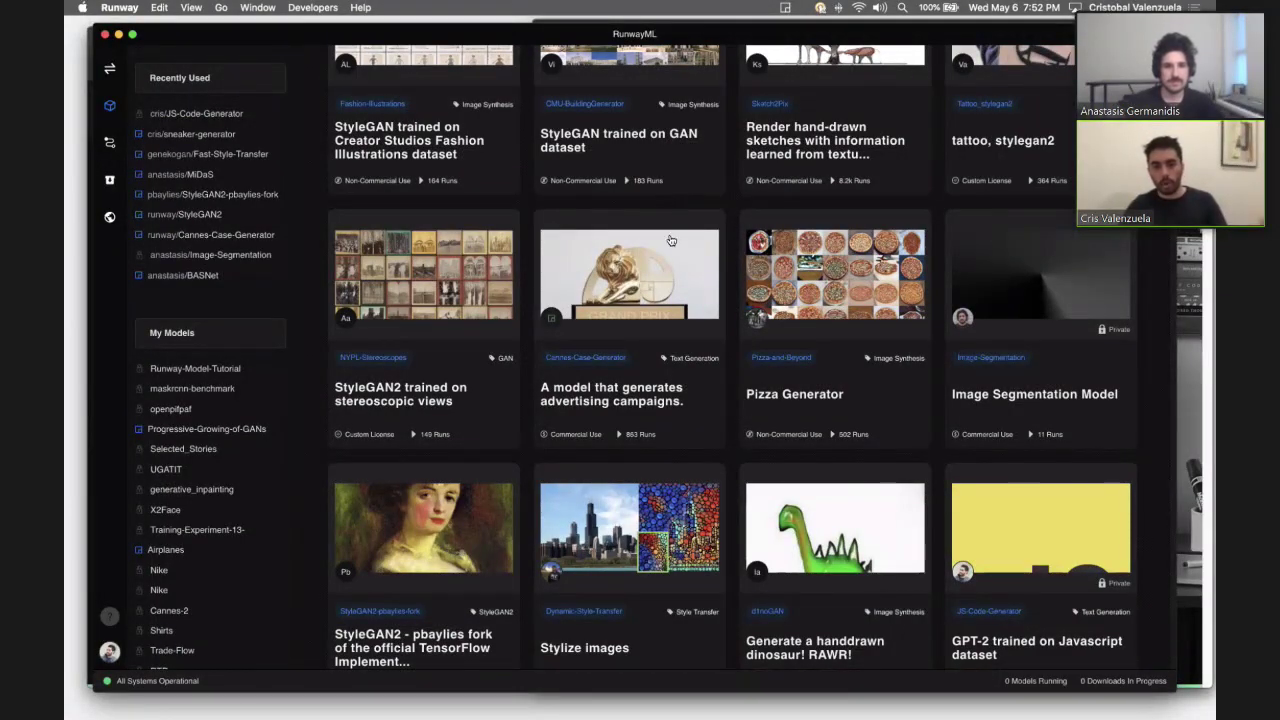
{"action": "scroll", "coordinate": [666, 220], "scroll_direction": "down", "scroll_amount": 5}
{"action": "scroll", "coordinate": [670, 240], "scroll_direction": "down", "scroll_amount": 6}
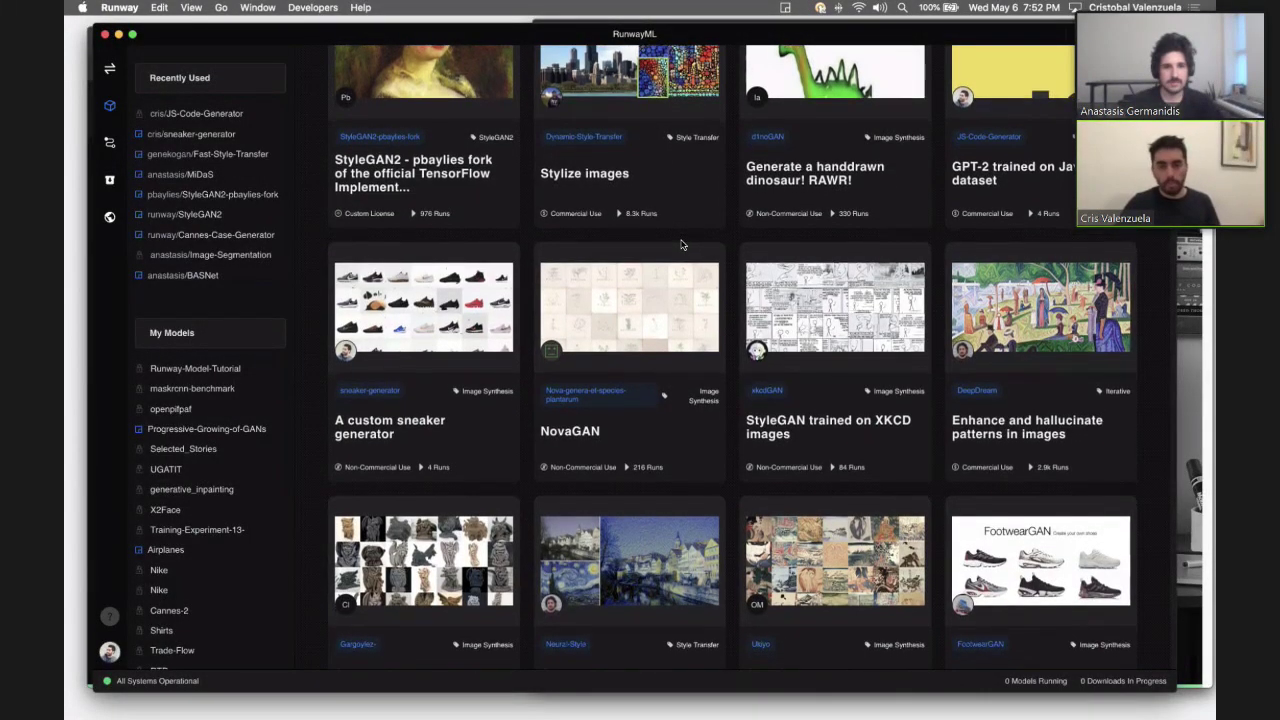
{"action": "scroll", "coordinate": [681, 244], "scroll_direction": "down", "scroll_amount": 1}
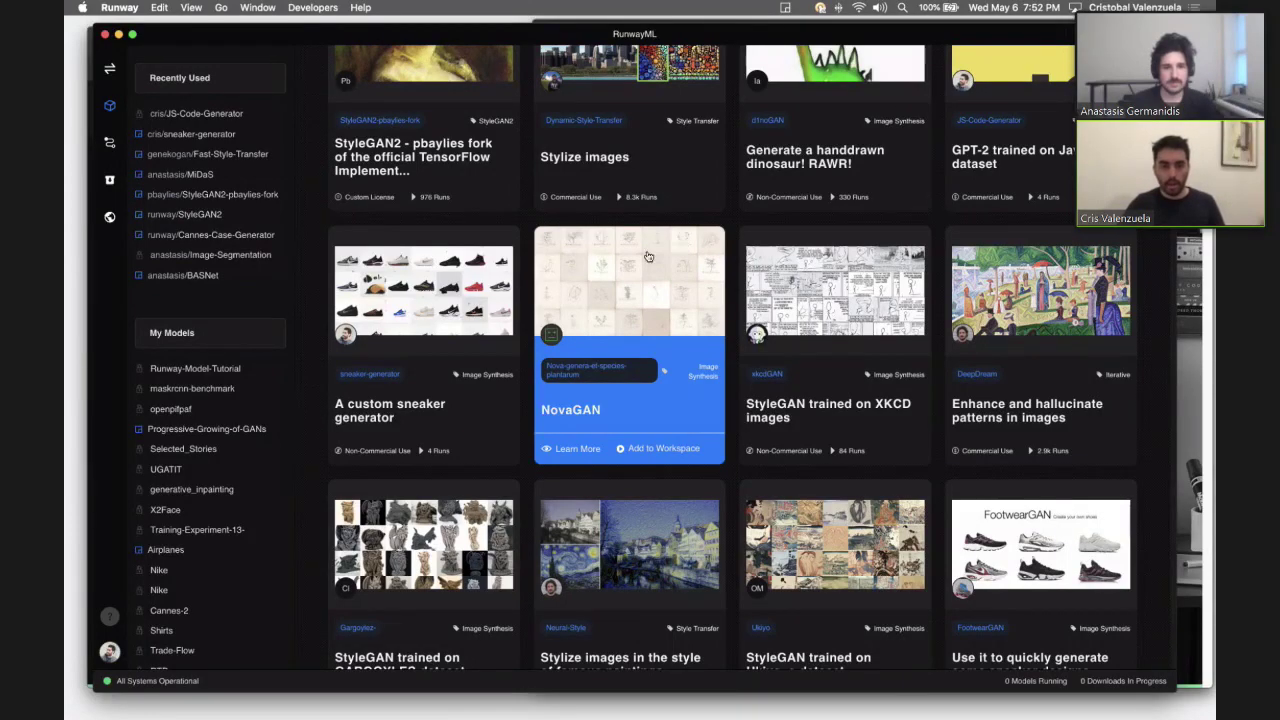
{"action": "scroll", "coordinate": [559, 420], "scroll_direction": "down", "scroll_amount": 2}
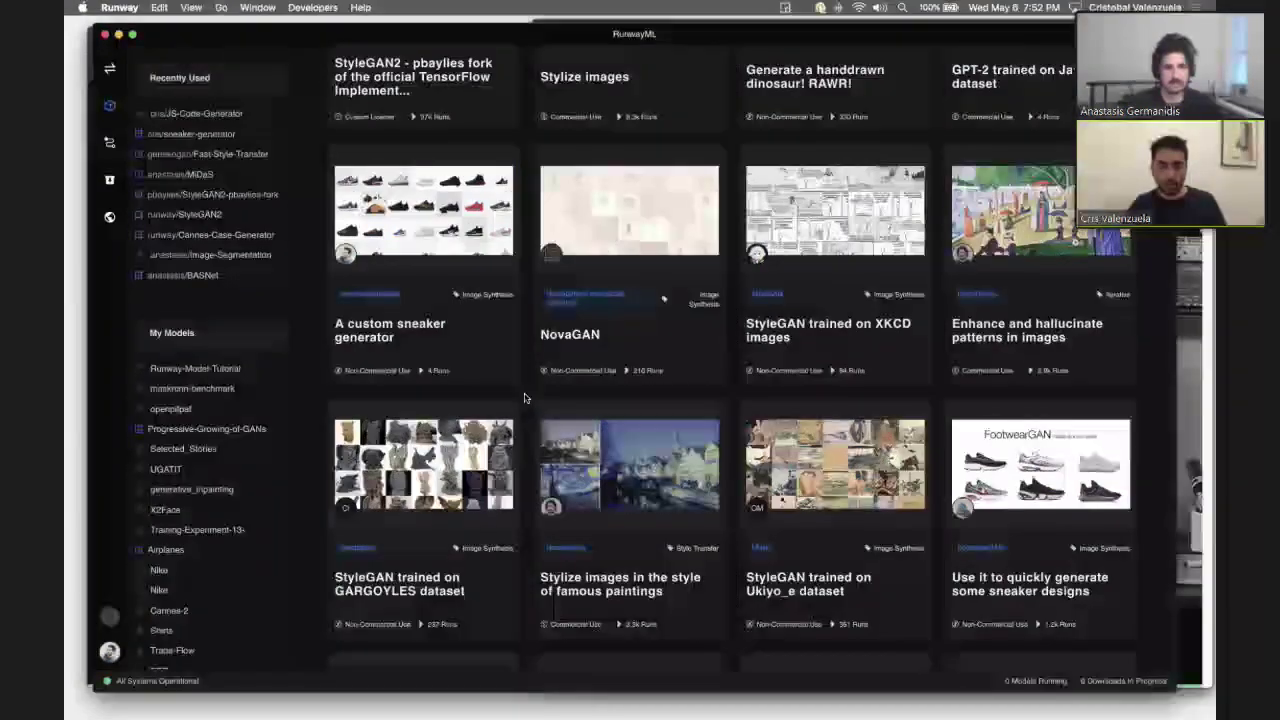
{"action": "scroll", "coordinate": [524, 398], "scroll_direction": "down", "scroll_amount": 2}
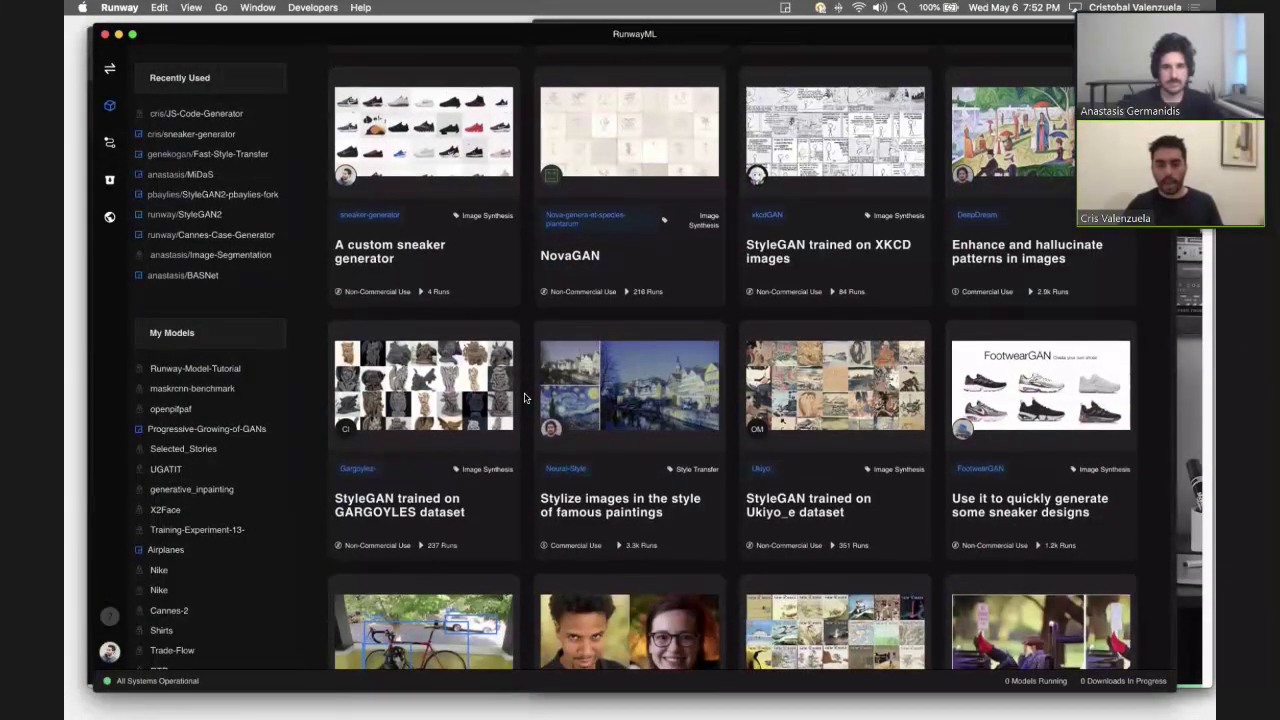
{"action": "scroll", "coordinate": [524, 398], "scroll_direction": "down", "scroll_amount": 2}
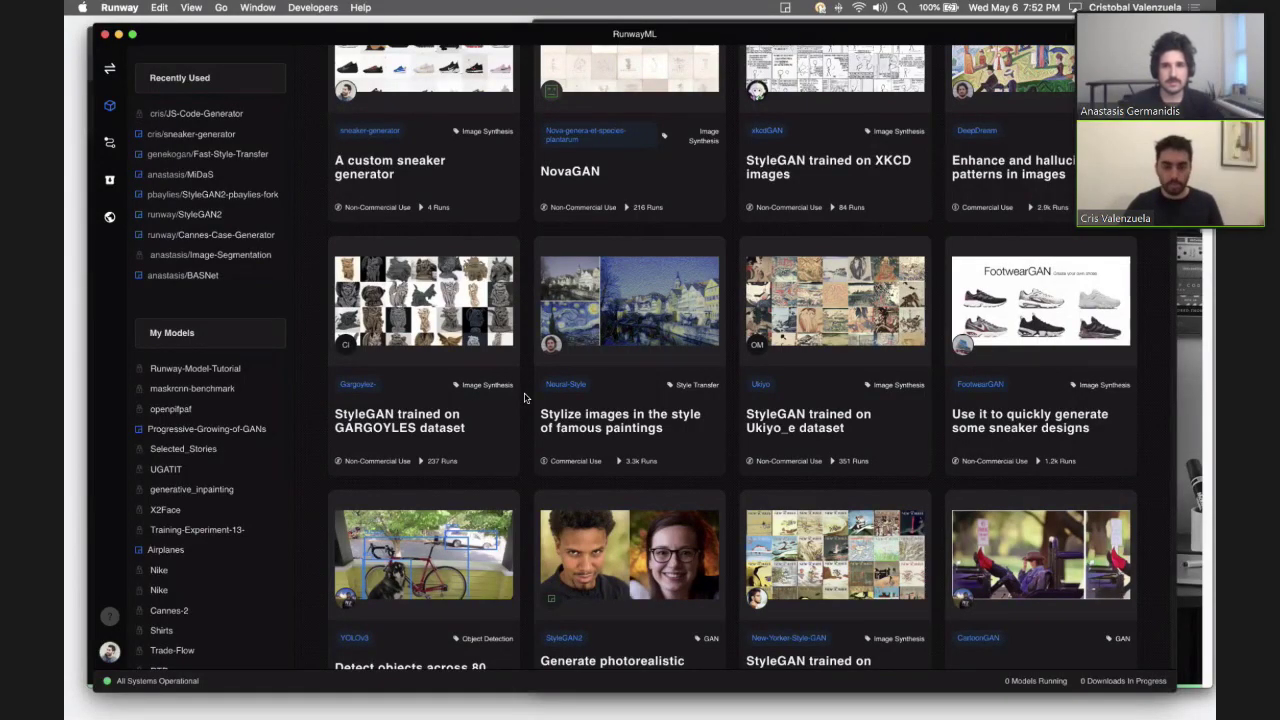
{"action": "scroll", "coordinate": [524, 398], "scroll_direction": "down", "scroll_amount": 3}
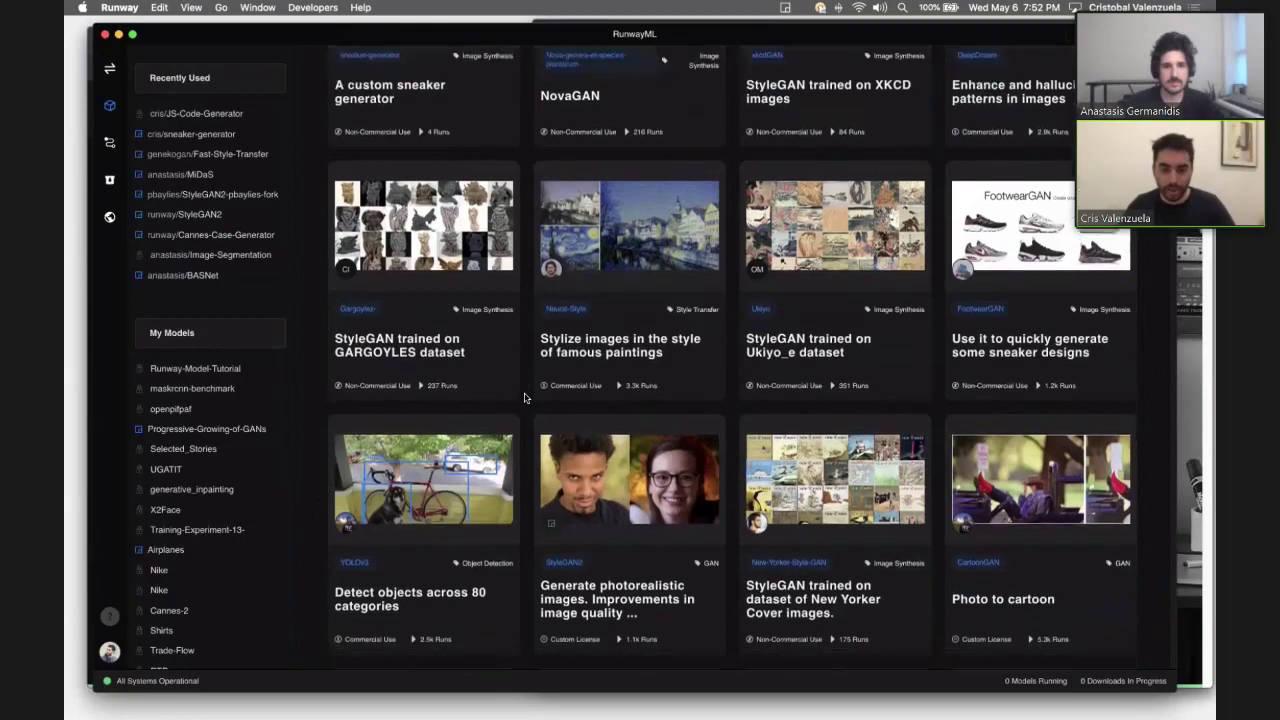
{"action": "scroll", "coordinate": [524, 398], "scroll_direction": "up", "scroll_amount": 10}
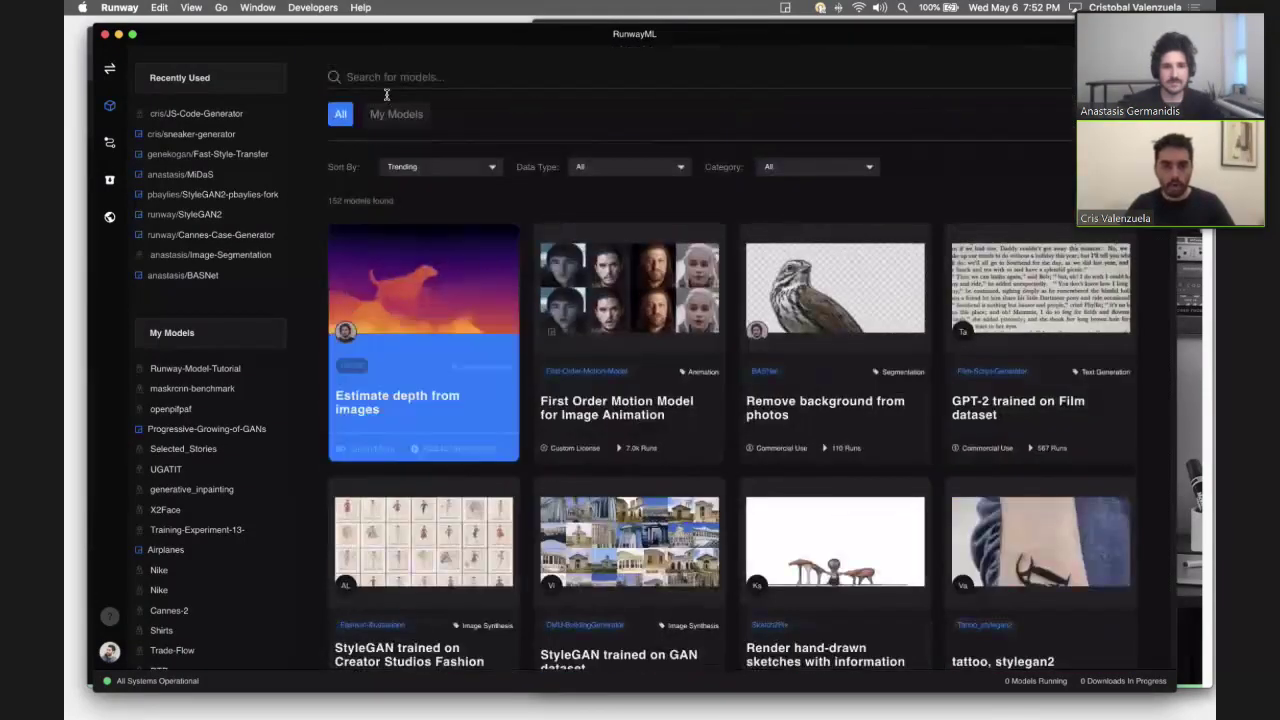
Step: Search the model directory for "snea" and open the details page of the custom sneaker generator
{"action": "left_click", "coordinate": [386, 90]}
{"action": "type", "text": "sho"}
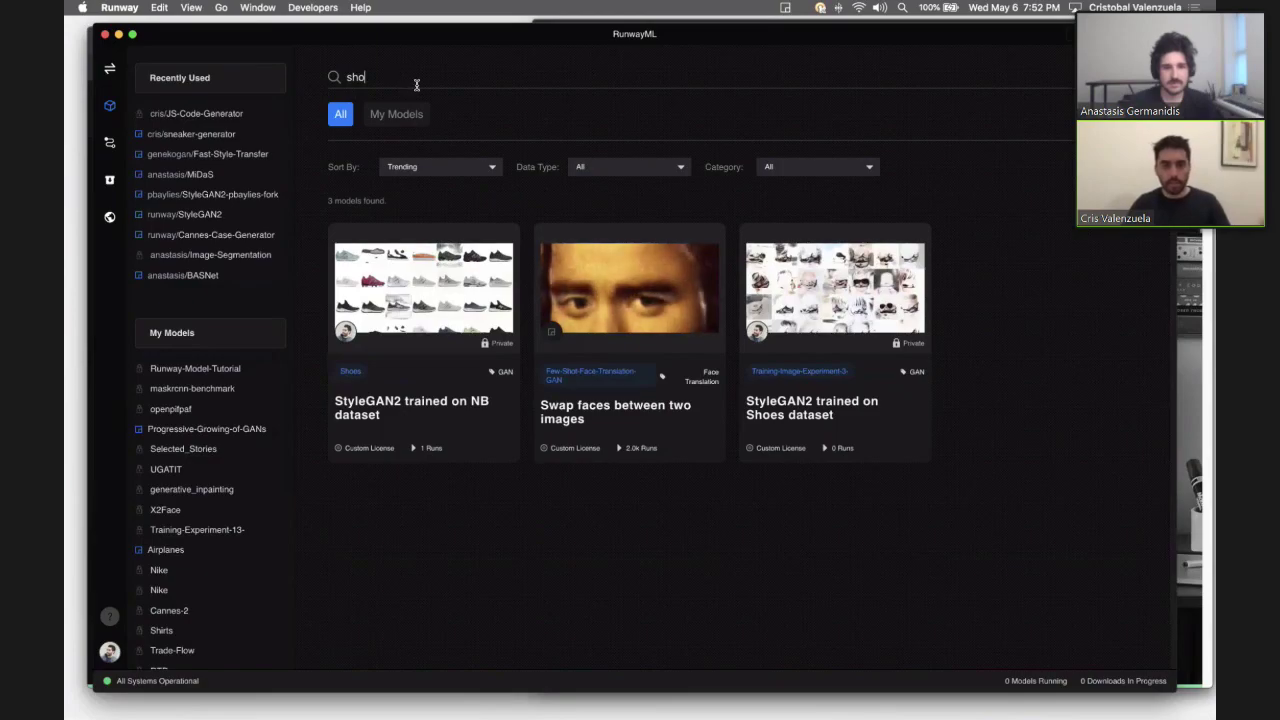
{"action": "key", "text": "BackSpace"}
{"action": "key", "text": "BackSpace"}
{"action": "type", "text": "nea"}
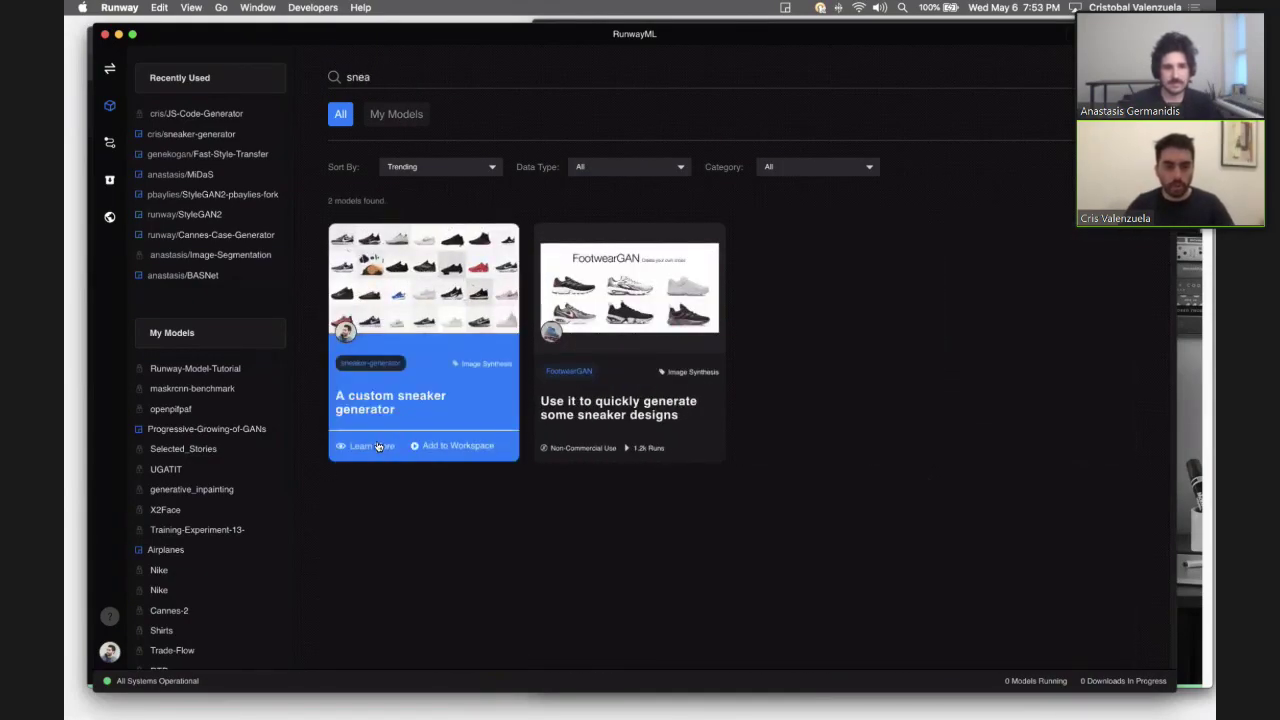
{"action": "left_click", "coordinate": [367, 453]}
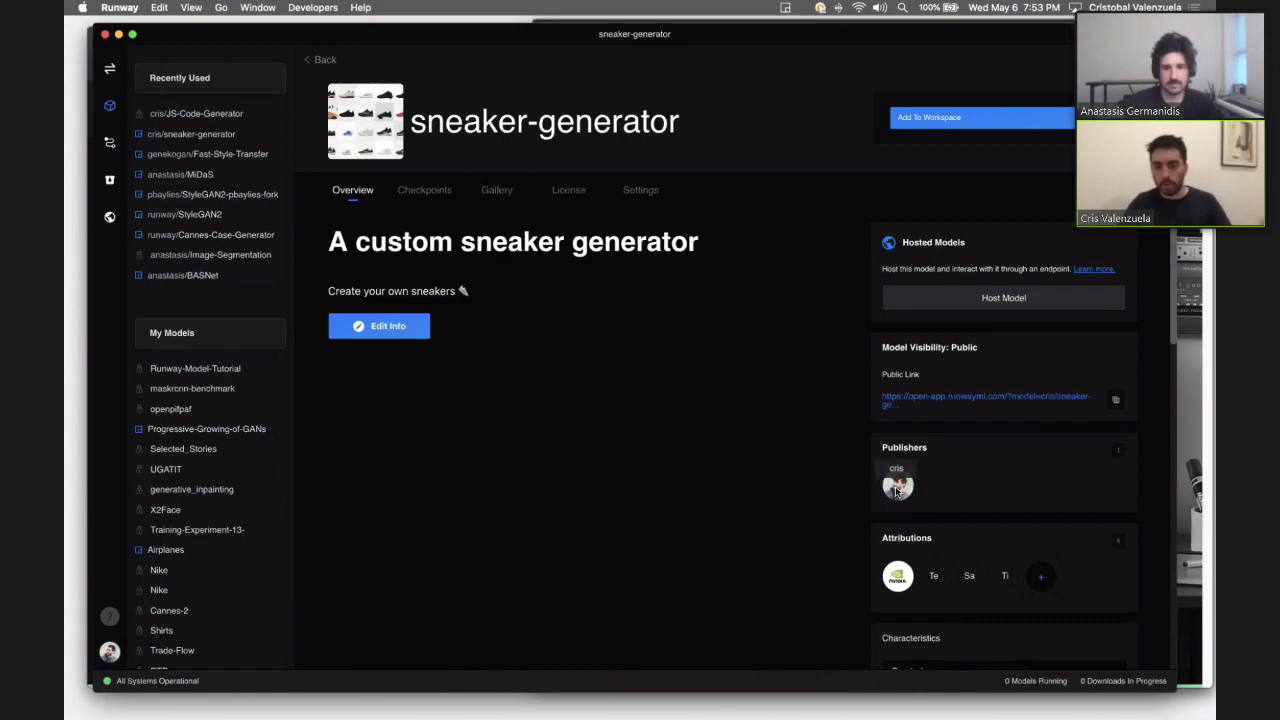
Step: Review the sneaker-generator's publishers, attributions, characteristics, keywords and its code and paper links
{"action": "scroll", "coordinate": [910, 497], "scroll_direction": "down", "scroll_amount": 2}
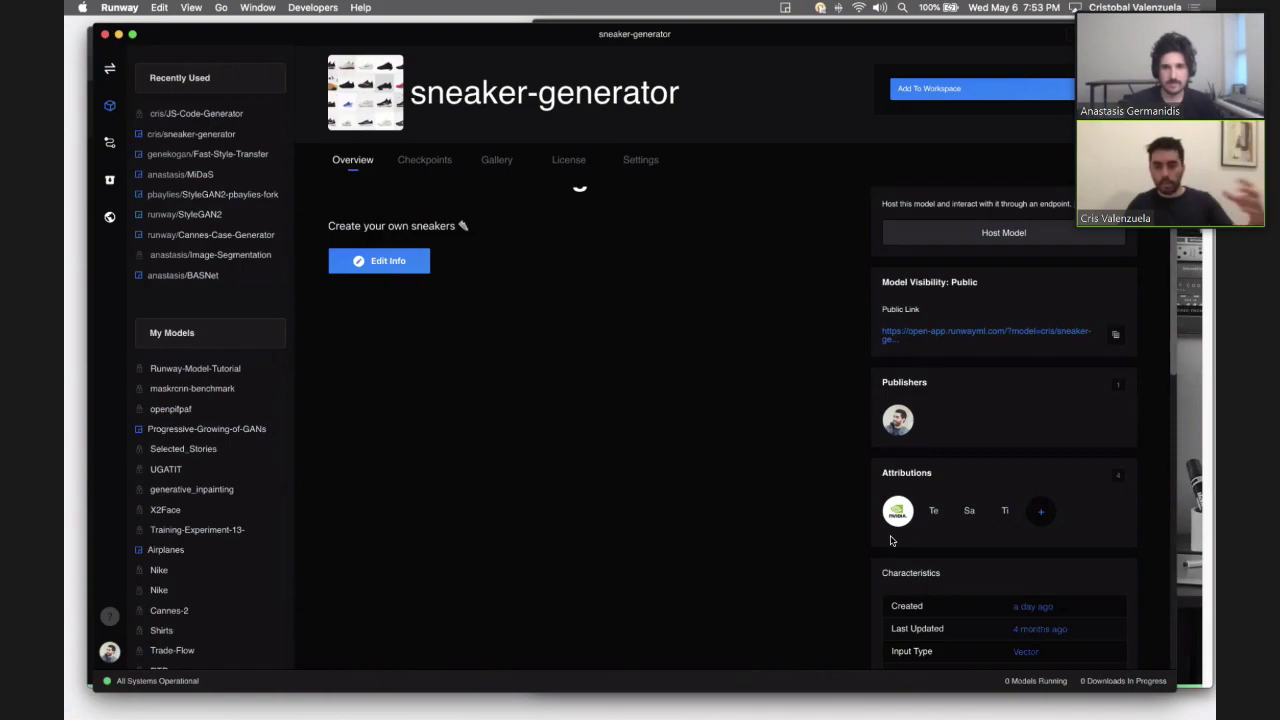
{"action": "scroll", "coordinate": [891, 541], "scroll_direction": "down", "scroll_amount": 10}
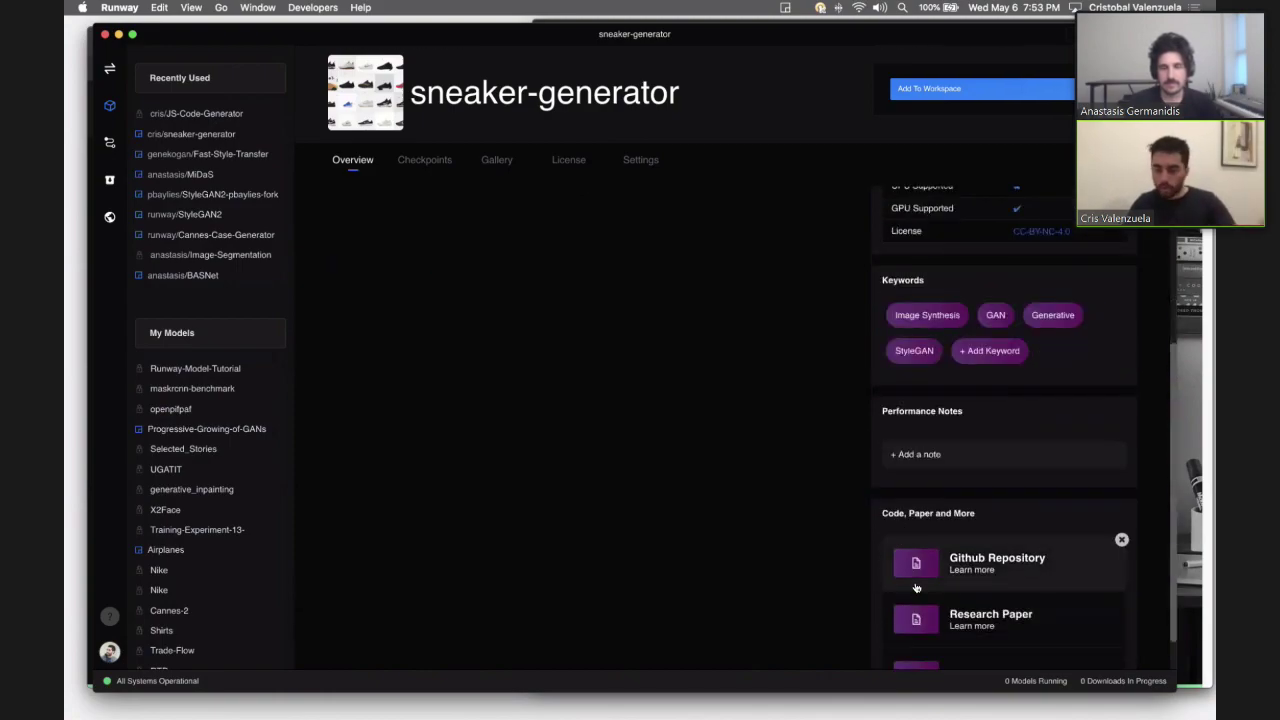
{"action": "scroll", "coordinate": [915, 565], "scroll_direction": "down", "scroll_amount": 1}
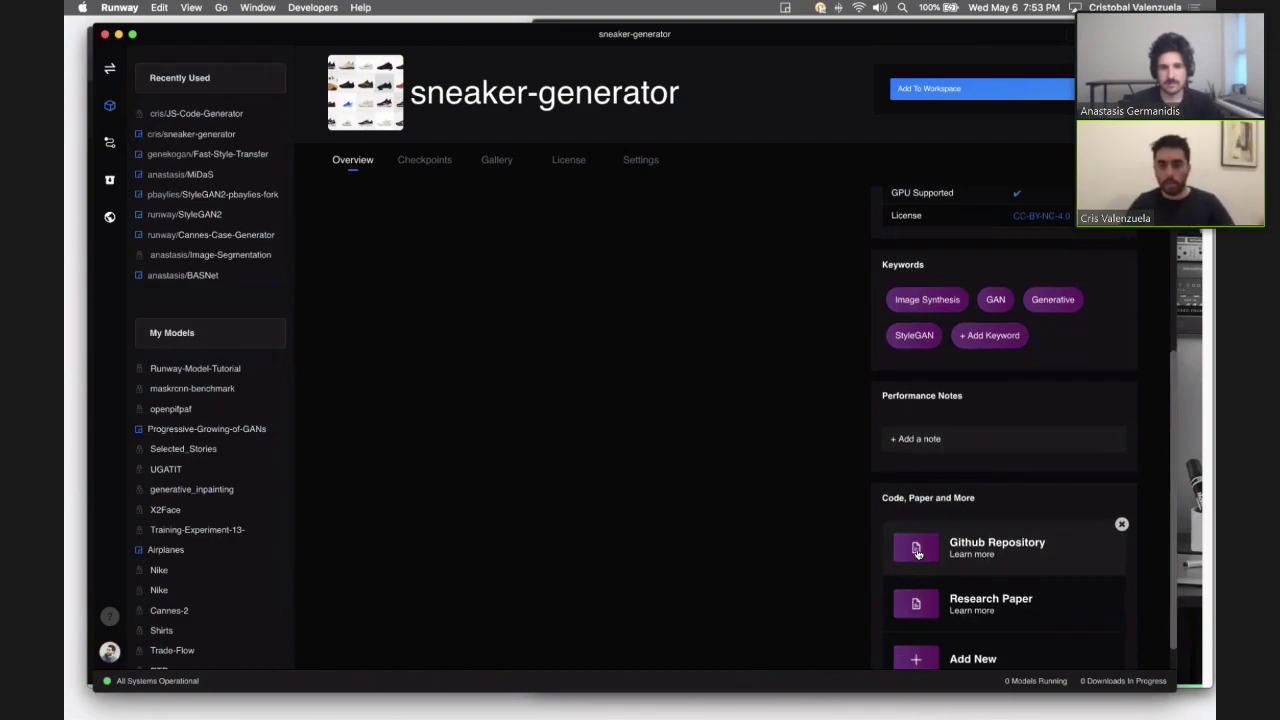
{"action": "scroll", "coordinate": [711, 478], "scroll_direction": "up", "scroll_amount": 10}
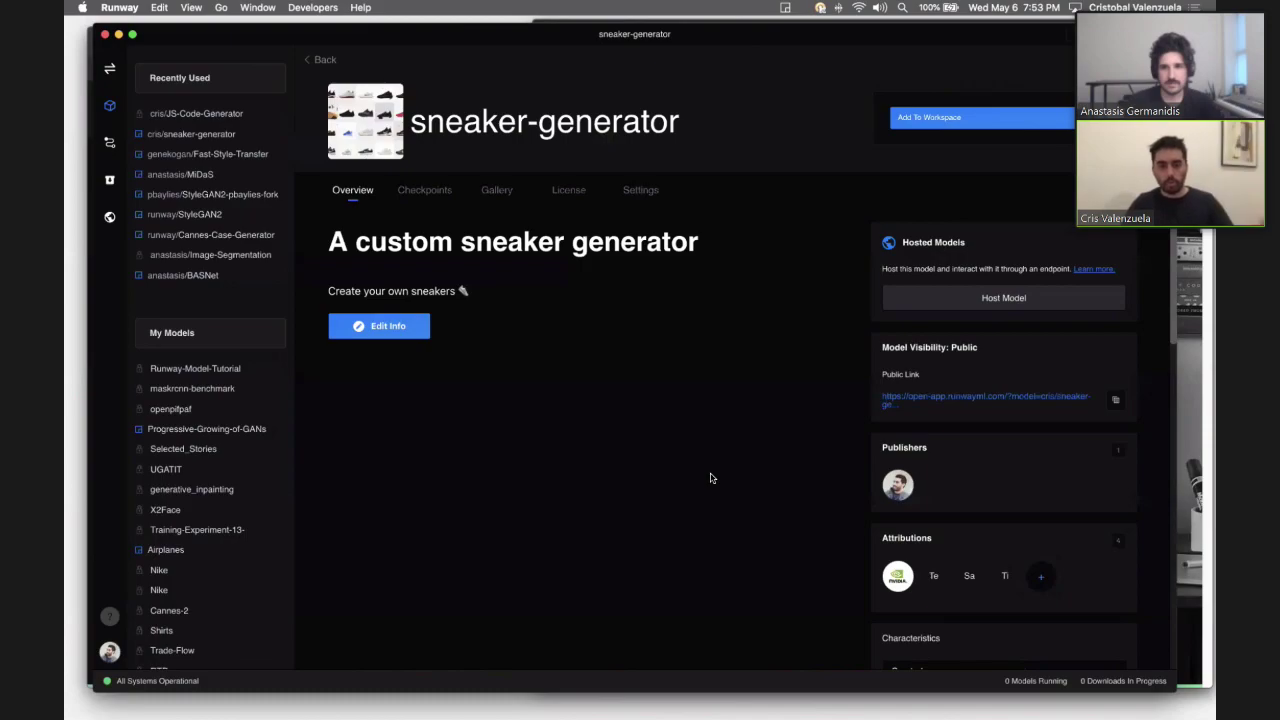
Step: Add sneaker-generator to a new workspace, keeping the suggested workspace name
{"action": "left_click", "coordinate": [925, 120]}
{"action": "left_click", "coordinate": [928, 120]}
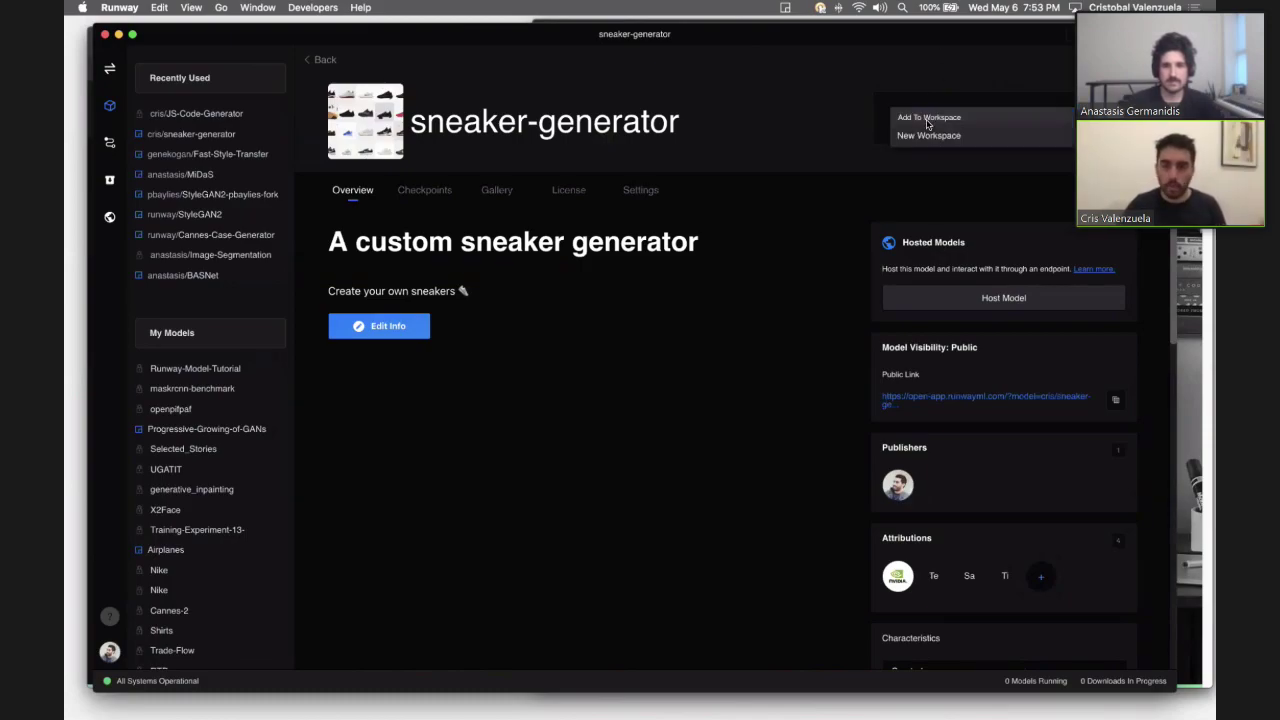
{"action": "left_click", "coordinate": [924, 137]}
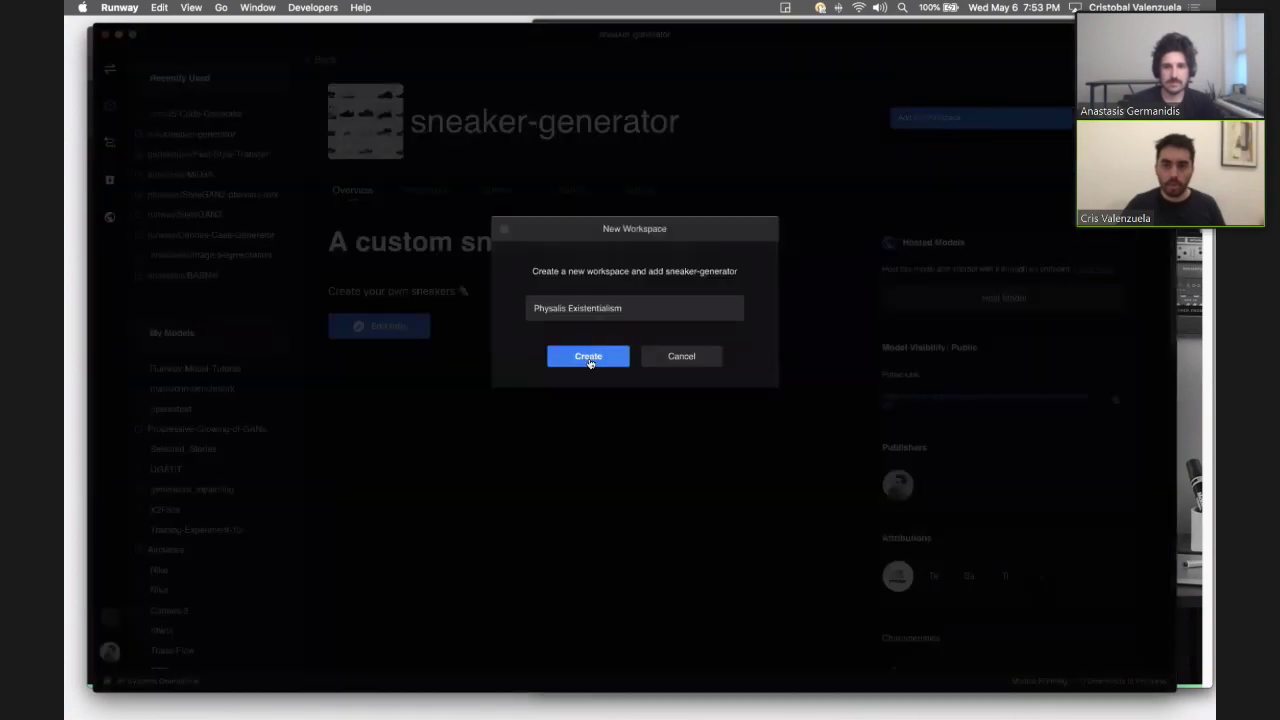
{"action": "left_click", "coordinate": [530, 308]}
{"action": "triple_click", "coordinate": [627, 313]}
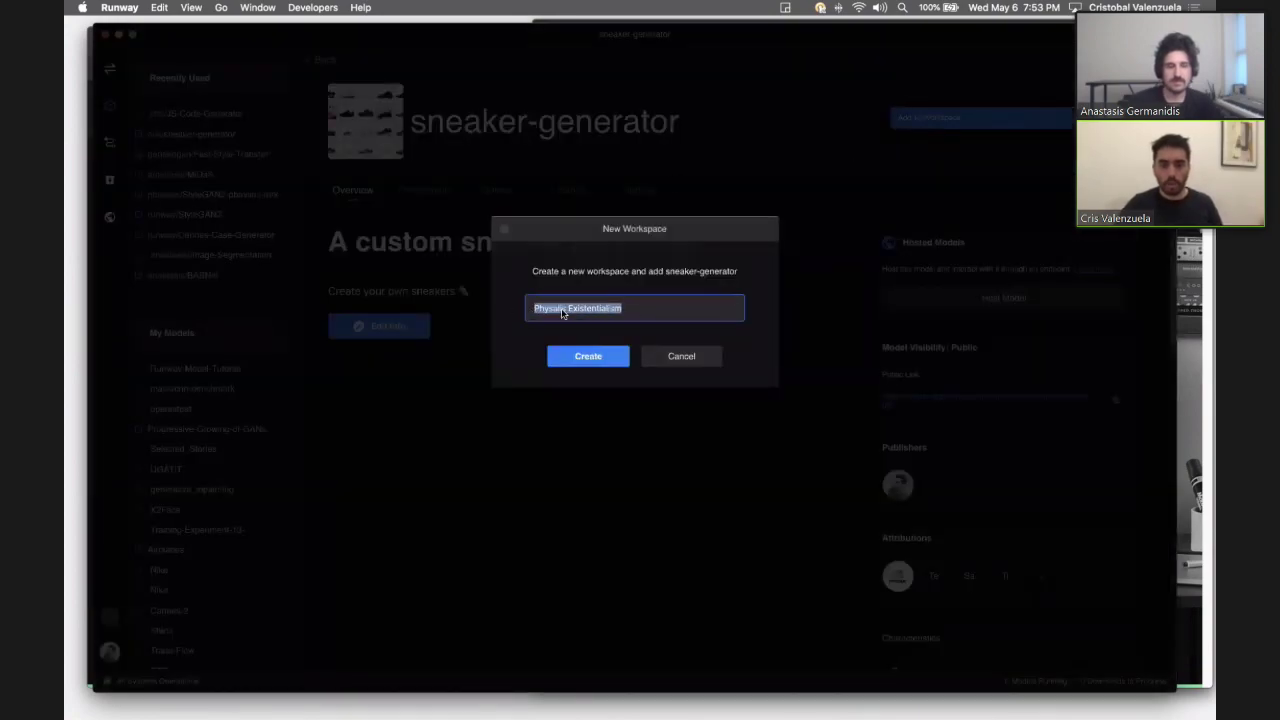
{"action": "left_click", "coordinate": [594, 358]}
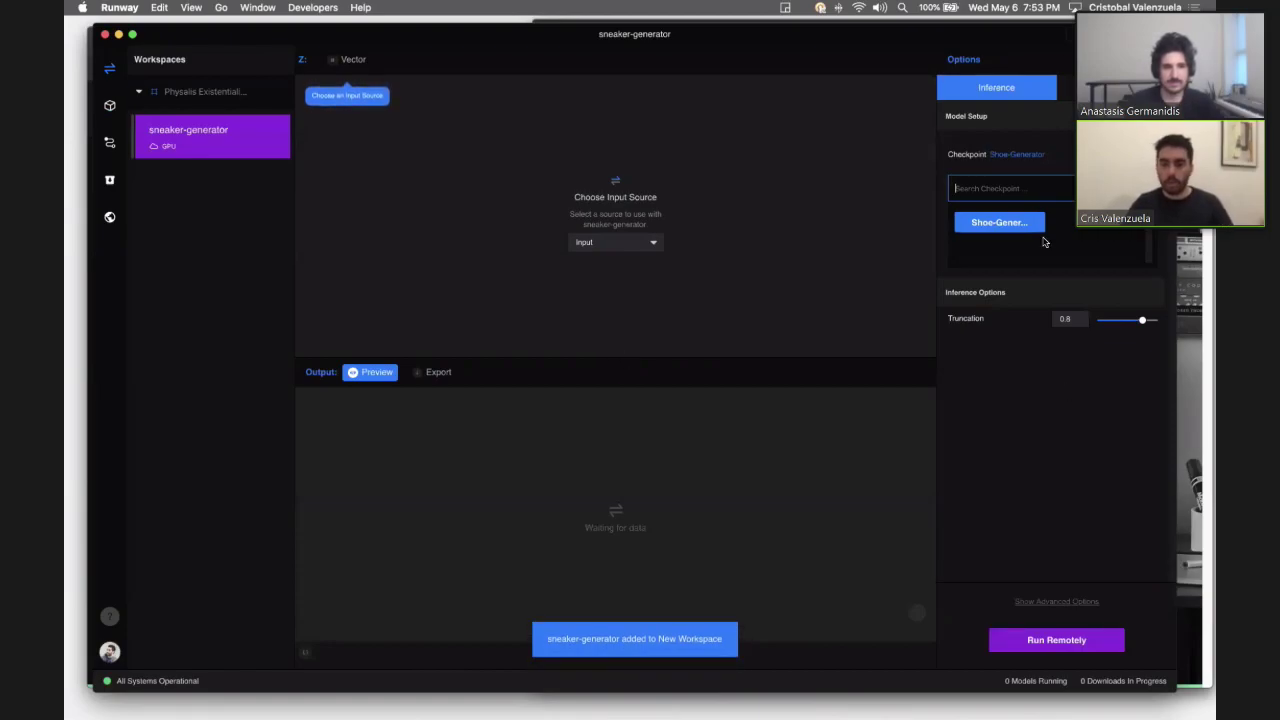
Step: Run the sneaker-generator model remotely with Vector as its input source and look over the generated sneaker grid
{"action": "left_click", "coordinate": [1042, 650]}
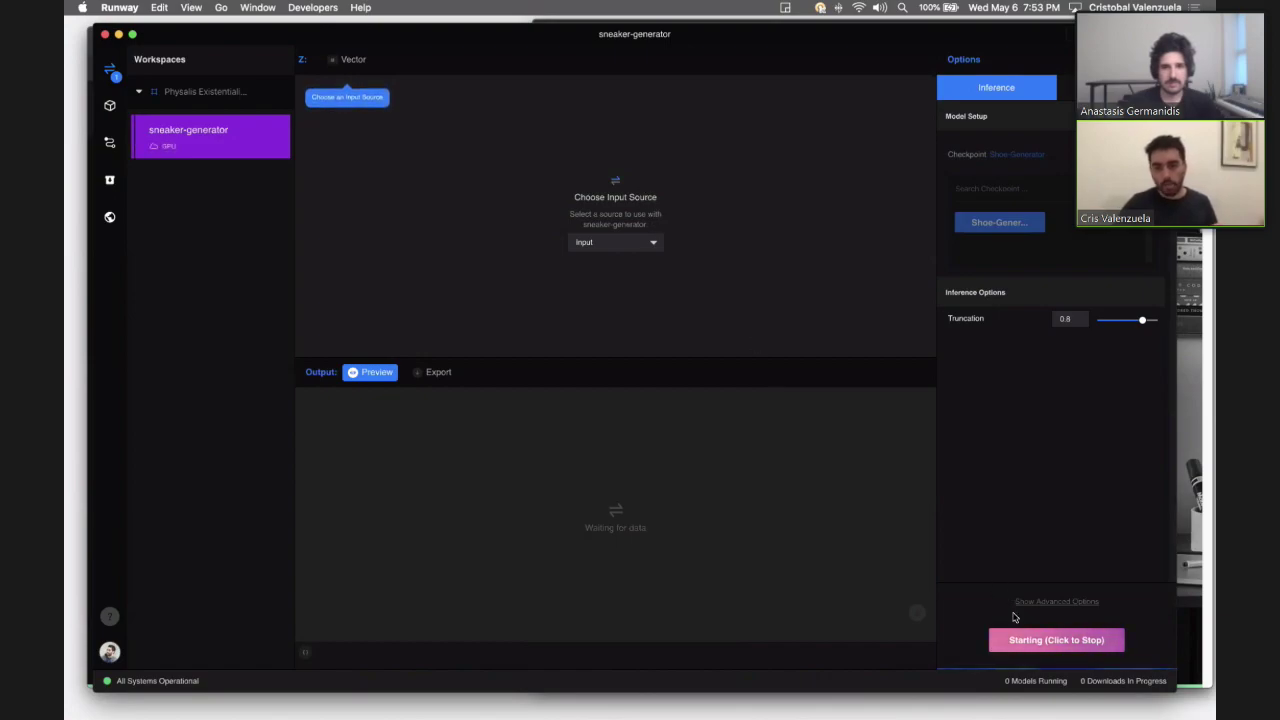
{"action": "left_click", "coordinate": [590, 246]}
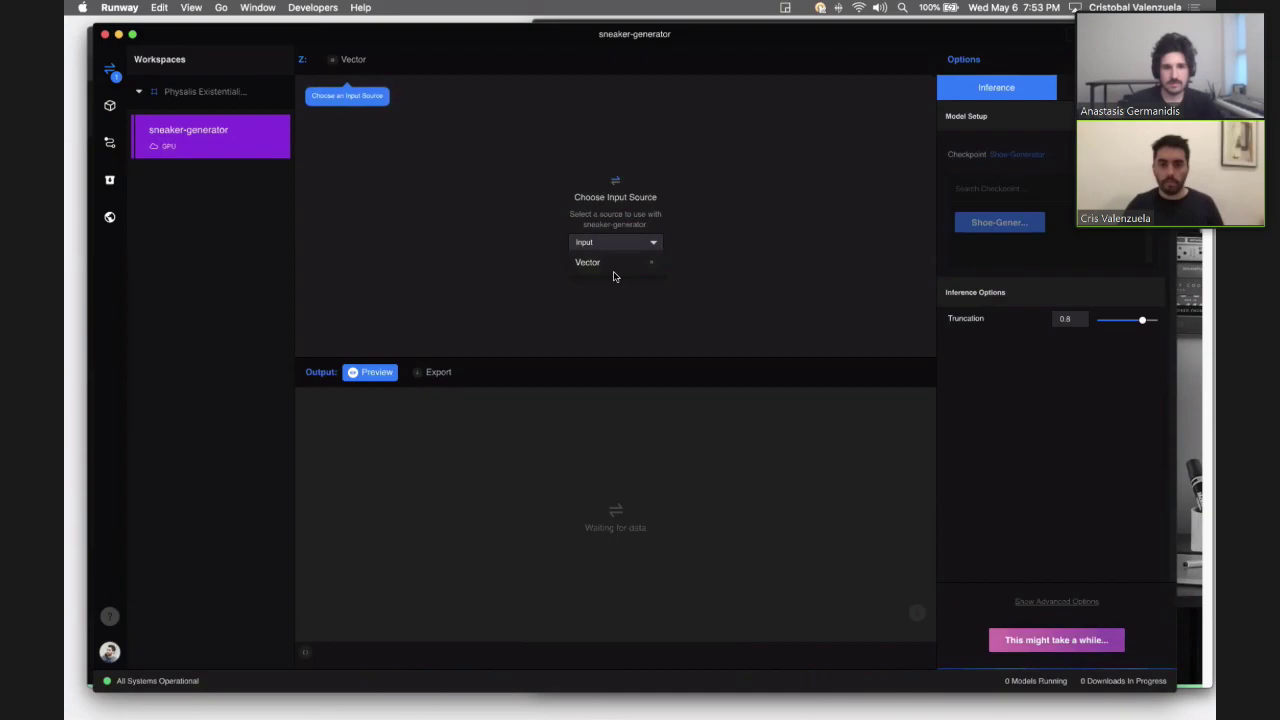
{"action": "left_click", "coordinate": [611, 270]}
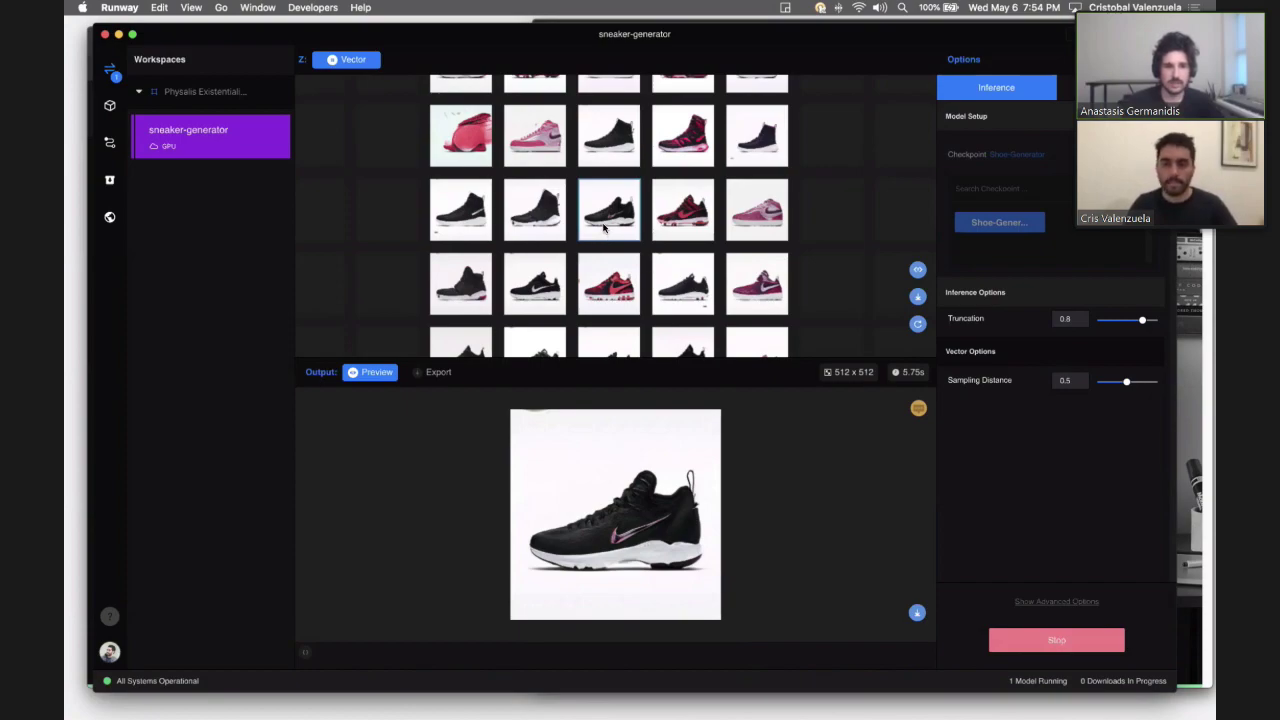
{"action": "scroll", "coordinate": [600, 228], "scroll_direction": "right", "scroll_amount": 5}
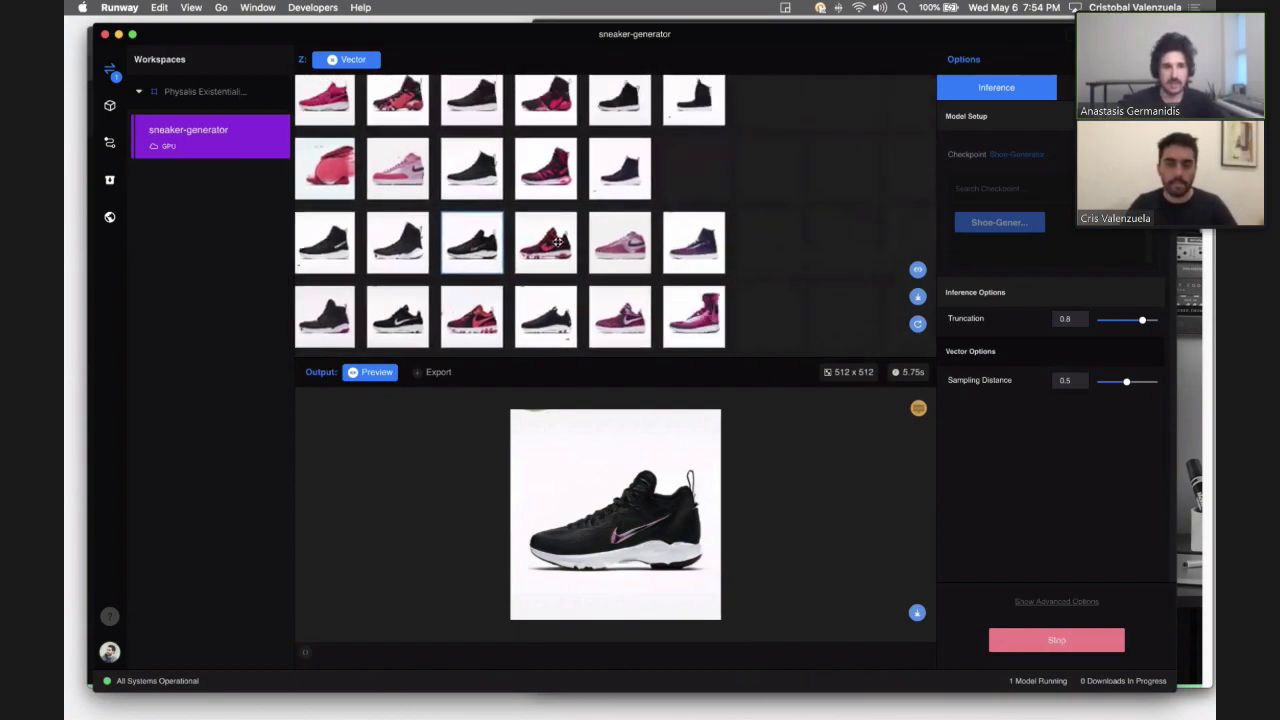
Step: Preview the pink sneaker with the black swoosh and the dark high-top with the white sole from the generated grid
{"action": "scroll", "coordinate": [570, 228], "scroll_direction": "right", "scroll_amount": 2}
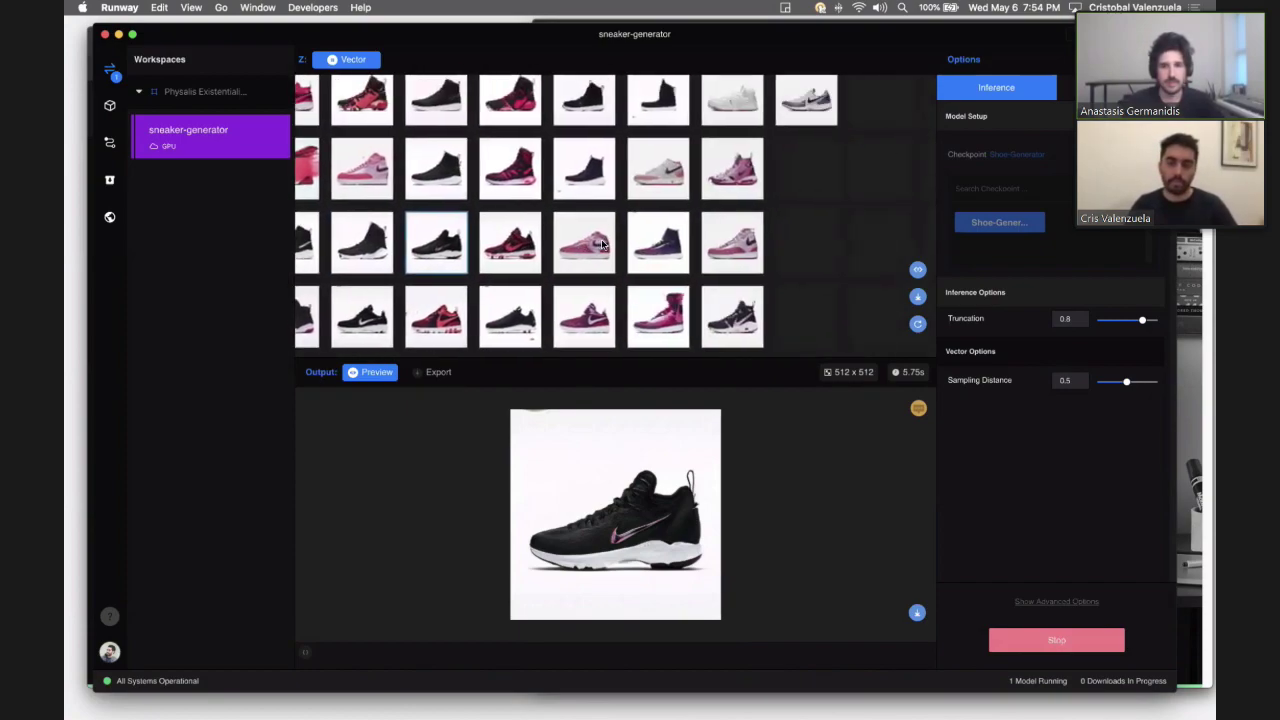
{"action": "scroll", "coordinate": [576, 213], "scroll_direction": "up", "scroll_amount": 5}
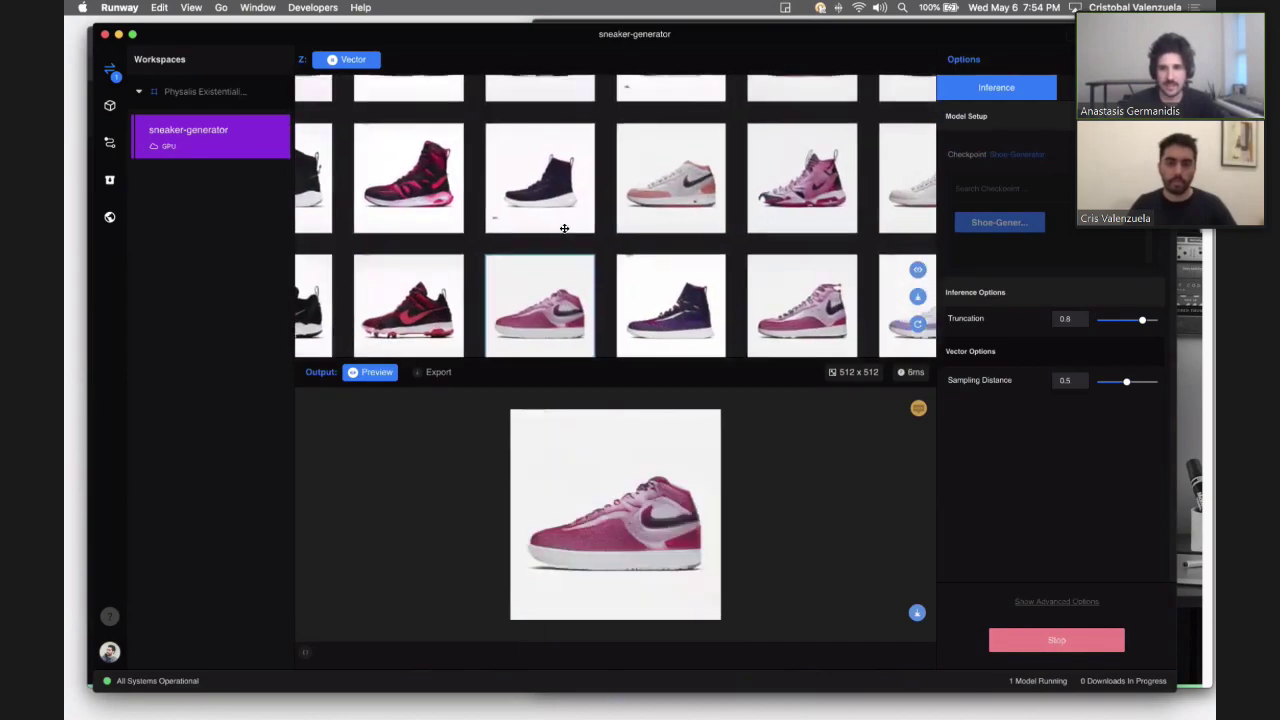
{"action": "left_click", "coordinate": [556, 210]}
{"action": "scroll", "coordinate": [661, 214], "scroll_direction": "up", "scroll_amount": 2}
{"action": "scroll", "coordinate": [661, 214], "scroll_direction": "right", "scroll_amount": 2}
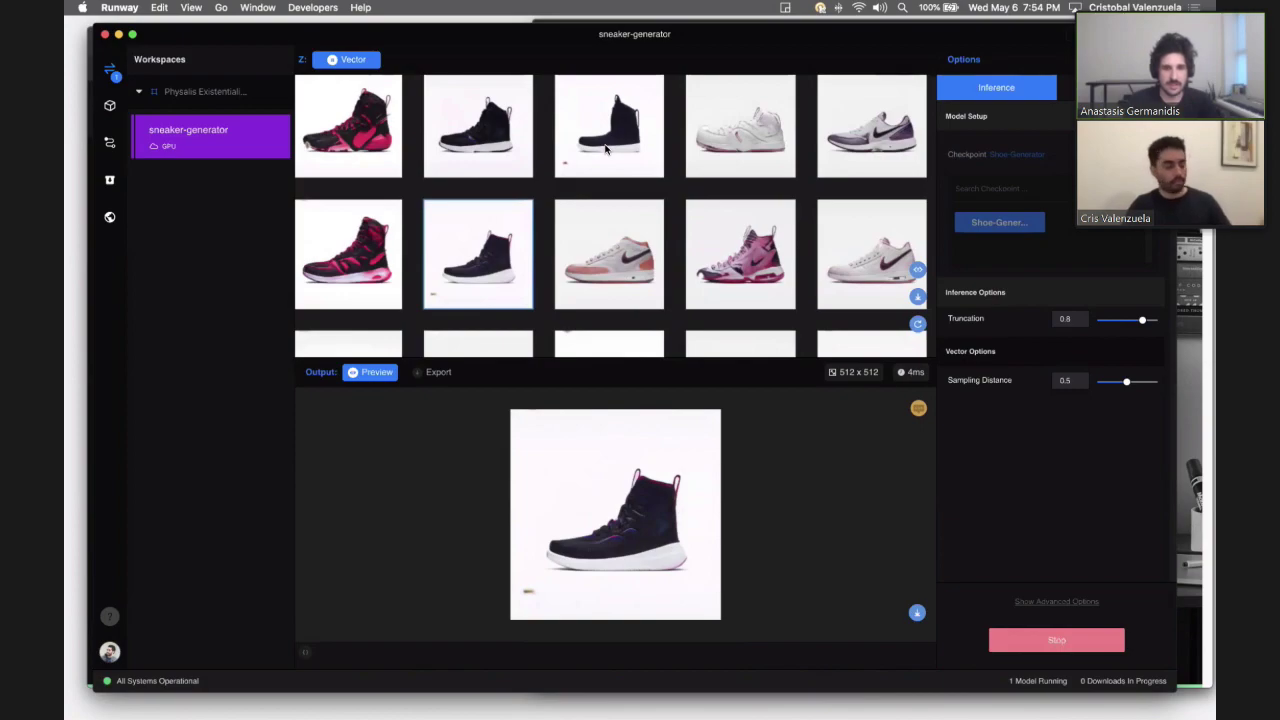
Step: Explore the generated sneaker grid around the dark high-top to compare the styles and colours in neighbouring regions
{"action": "left_click_drag", "start_coordinate": [706, 198], "coordinate": [594, 224]}
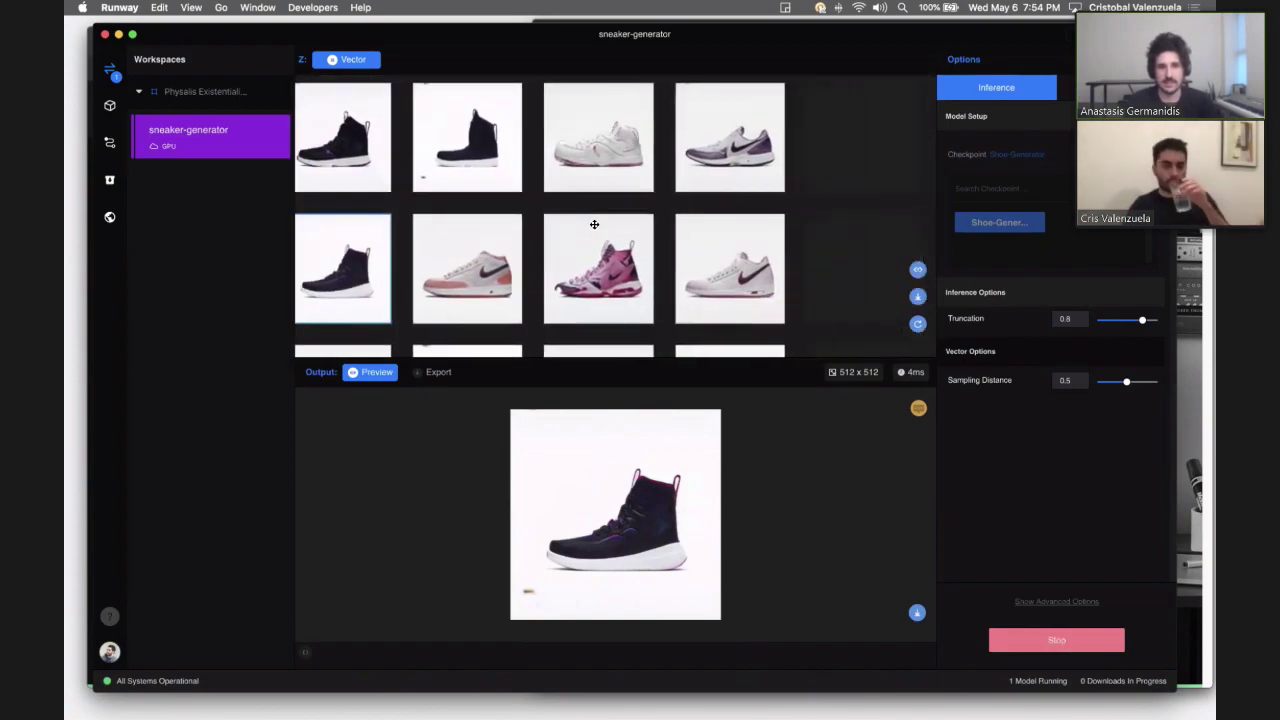
{"action": "scroll", "coordinate": [640, 205], "scroll_direction": "up", "scroll_amount": 1}
{"action": "scroll", "coordinate": [640, 205], "scroll_direction": "right", "scroll_amount": 2}
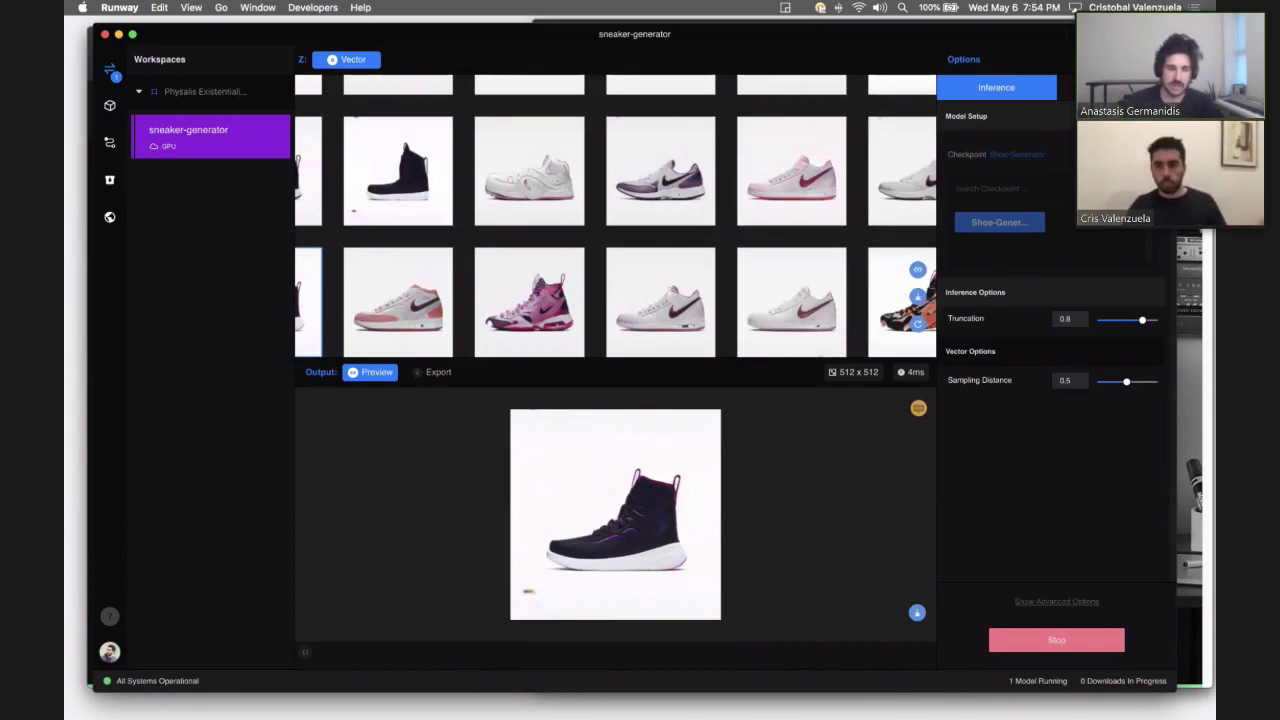
{"action": "scroll", "coordinate": [695, 200], "scroll_direction": "up", "scroll_amount": 1}
{"action": "scroll", "coordinate": [695, 200], "scroll_direction": "right", "scroll_amount": 2}
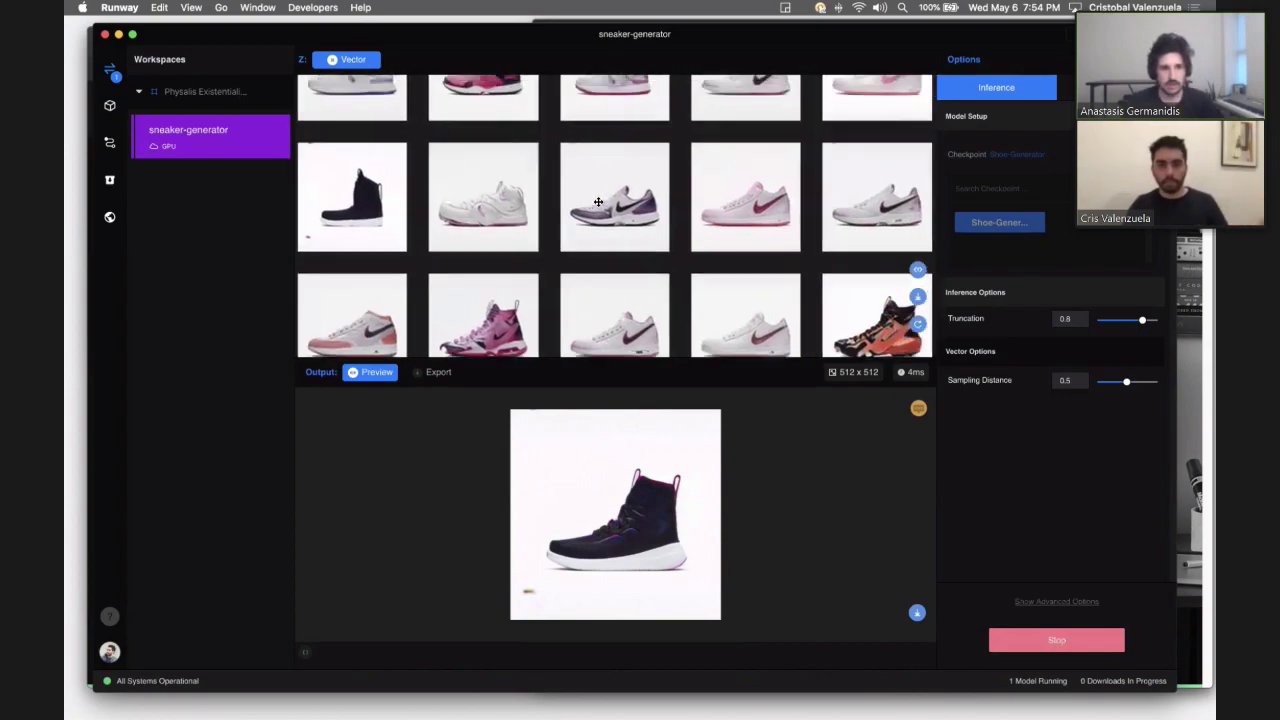
{"action": "scroll", "coordinate": [695, 200], "scroll_direction": "up", "scroll_amount": 3}
{"action": "scroll", "coordinate": [695, 200], "scroll_direction": "right", "scroll_amount": 1}
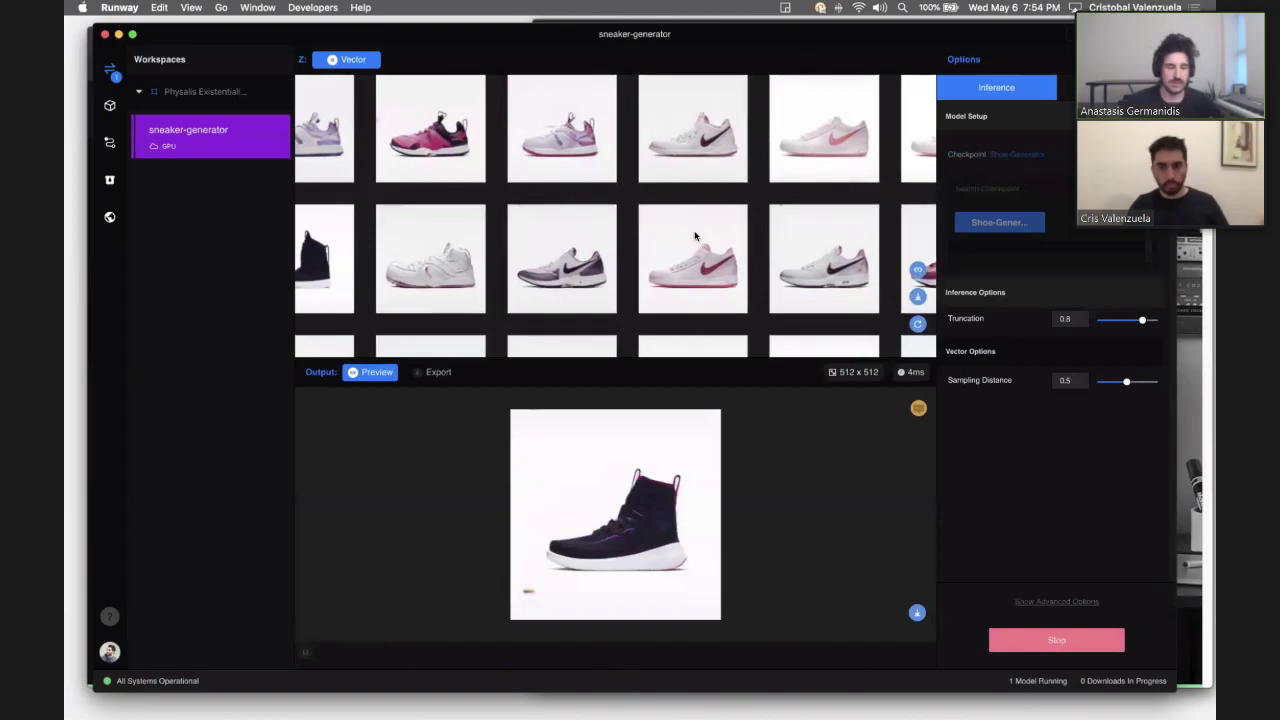
{"action": "scroll", "coordinate": [679, 203], "scroll_direction": "up", "scroll_amount": 2}
{"action": "scroll", "coordinate": [679, 203], "scroll_direction": "left", "scroll_amount": 2}
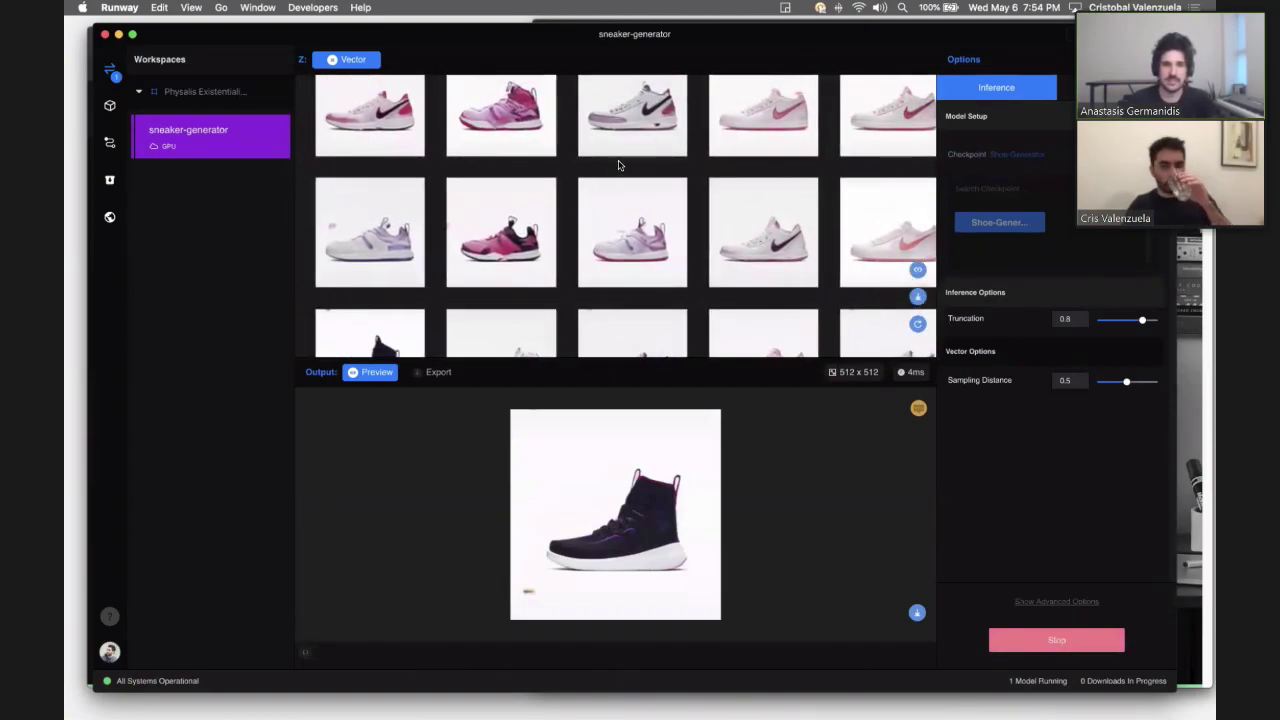
{"action": "left_click_drag", "start_coordinate": [621, 166], "coordinate": [650, 223]}
{"action": "scroll", "coordinate": [650, 250], "scroll_direction": "up", "scroll_amount": 3}
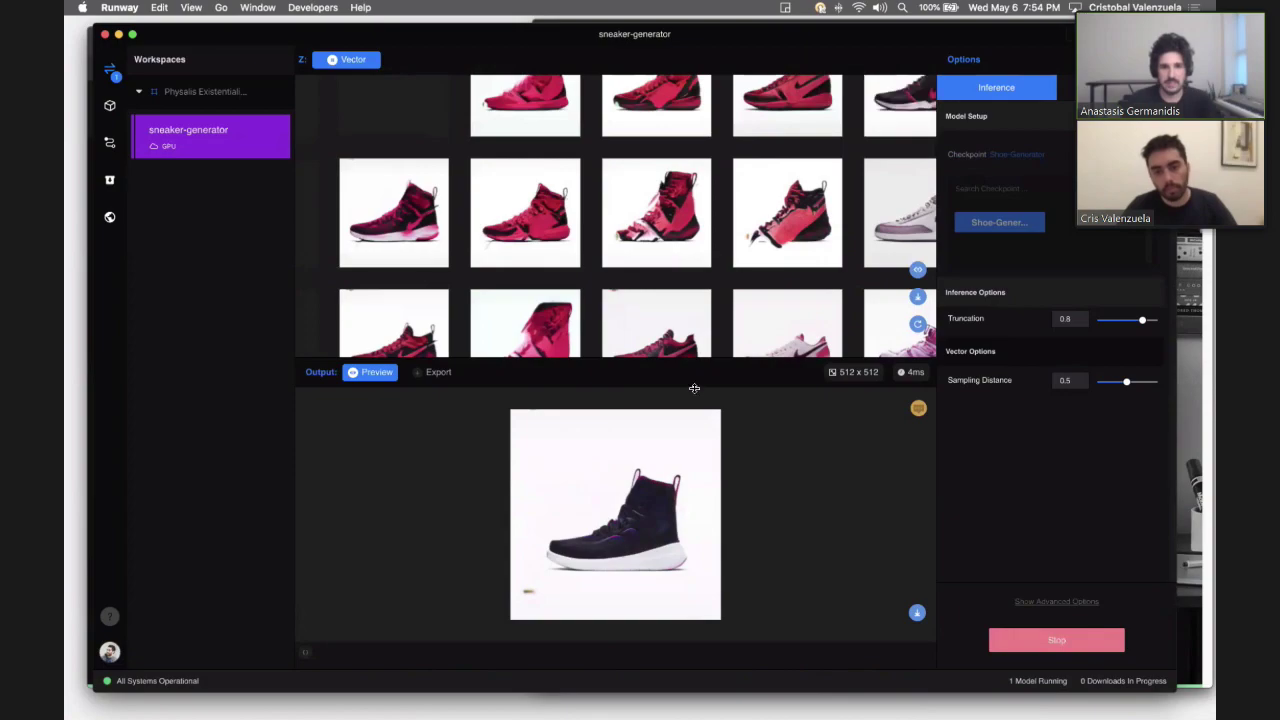
Step: Preview the red-and-black high-top and the adjacent black sneaker, and examine how the surrounding designs vary
{"action": "scroll", "coordinate": [600, 280], "scroll_direction": "down", "scroll_amount": 2}
{"action": "scroll", "coordinate": [565, 230], "scroll_direction": "up", "scroll_amount": 2}
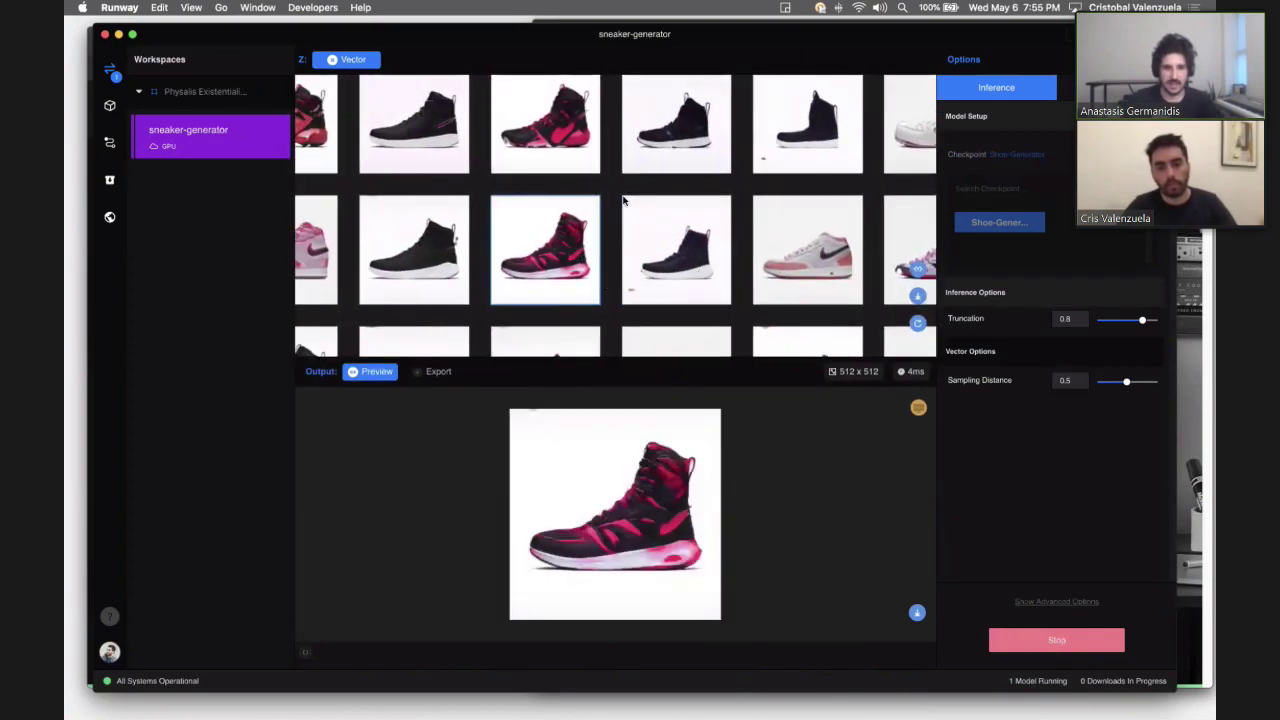
{"action": "scroll", "coordinate": [606, 243], "scroll_direction": "up", "scroll_amount": 2}
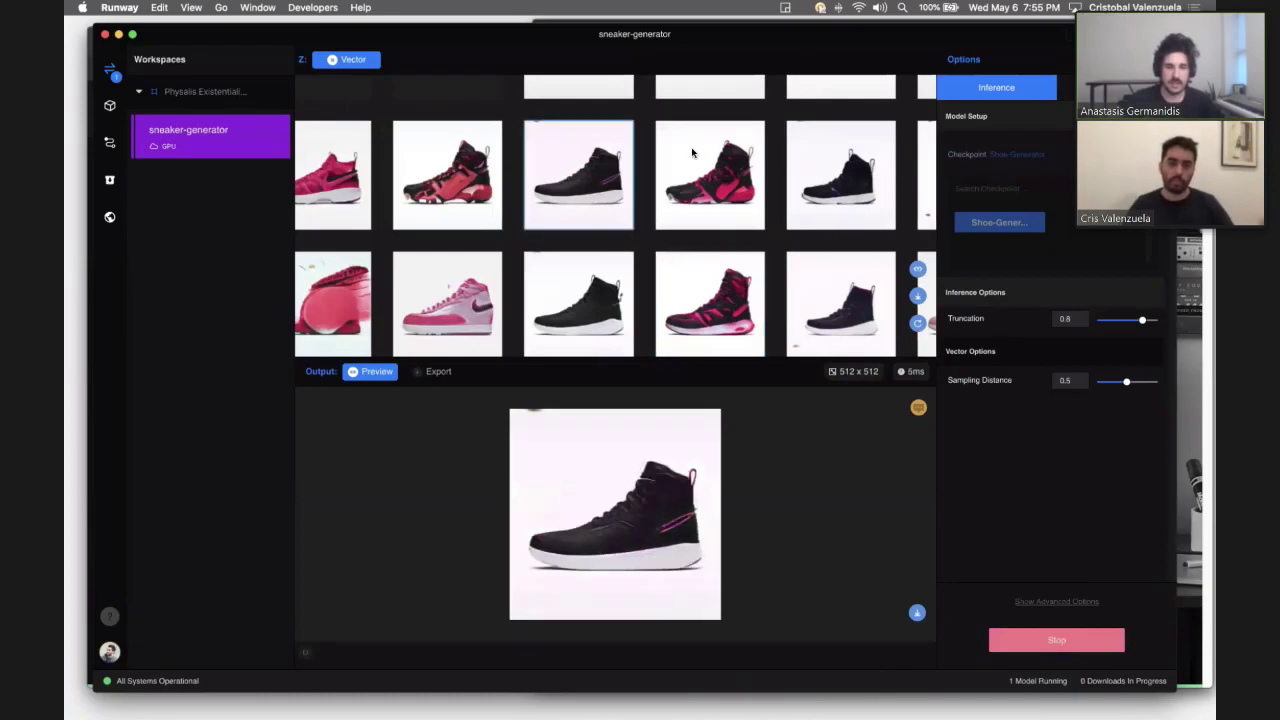
{"action": "scroll", "coordinate": [656, 203], "scroll_direction": "up", "scroll_amount": 3}
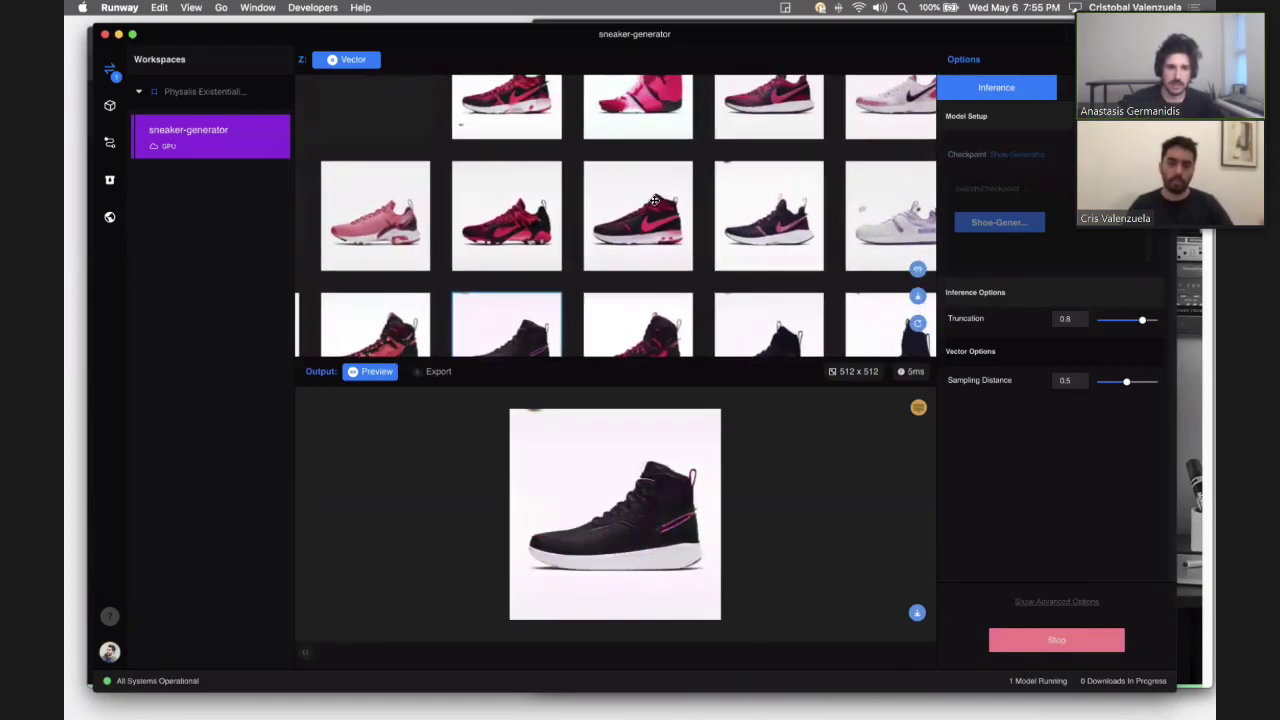
{"action": "scroll", "coordinate": [655, 200], "scroll_direction": "up", "scroll_amount": 3}
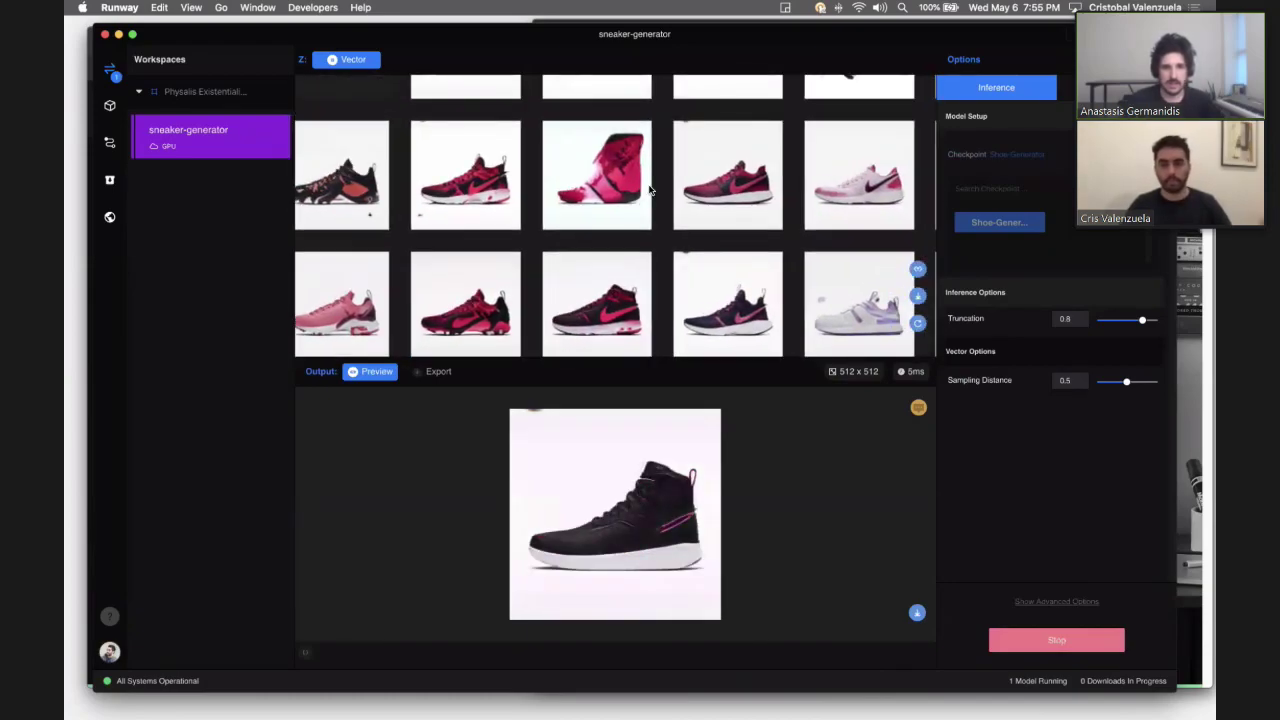
{"action": "scroll", "coordinate": [717, 195], "scroll_direction": "right", "scroll_amount": 2}
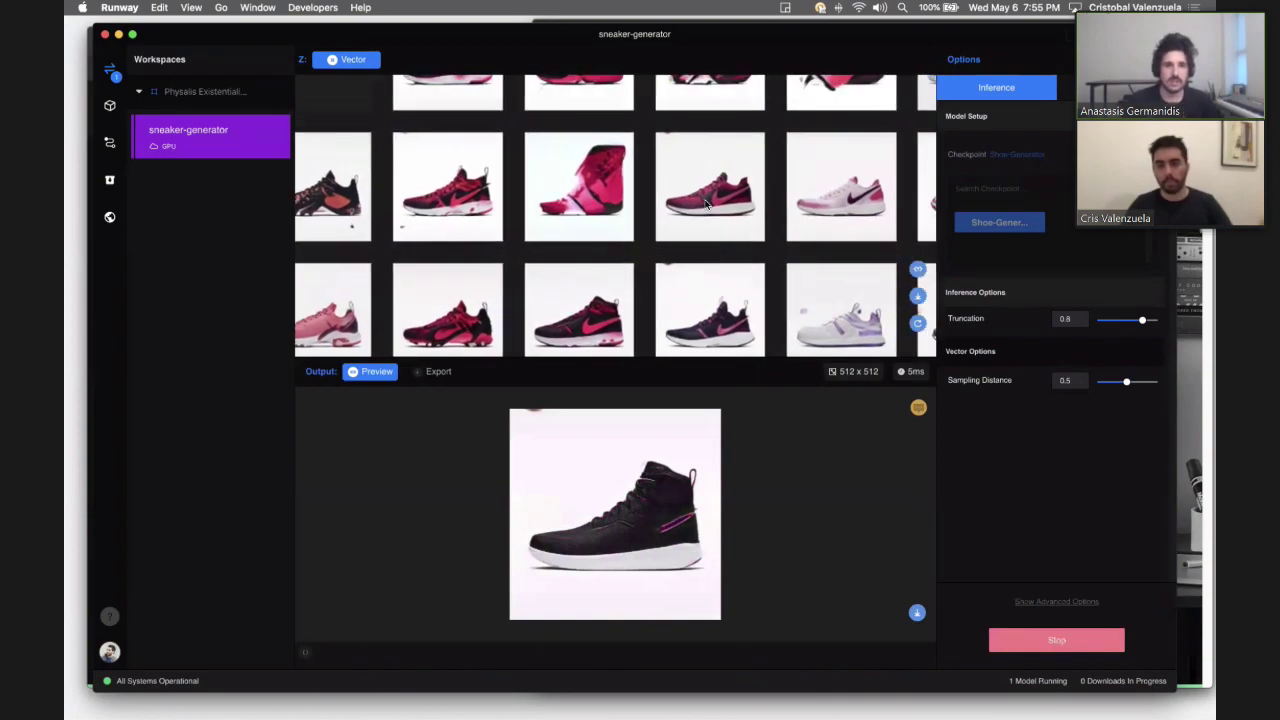
{"action": "scroll", "coordinate": [706, 204], "scroll_direction": "up", "scroll_amount": 3}
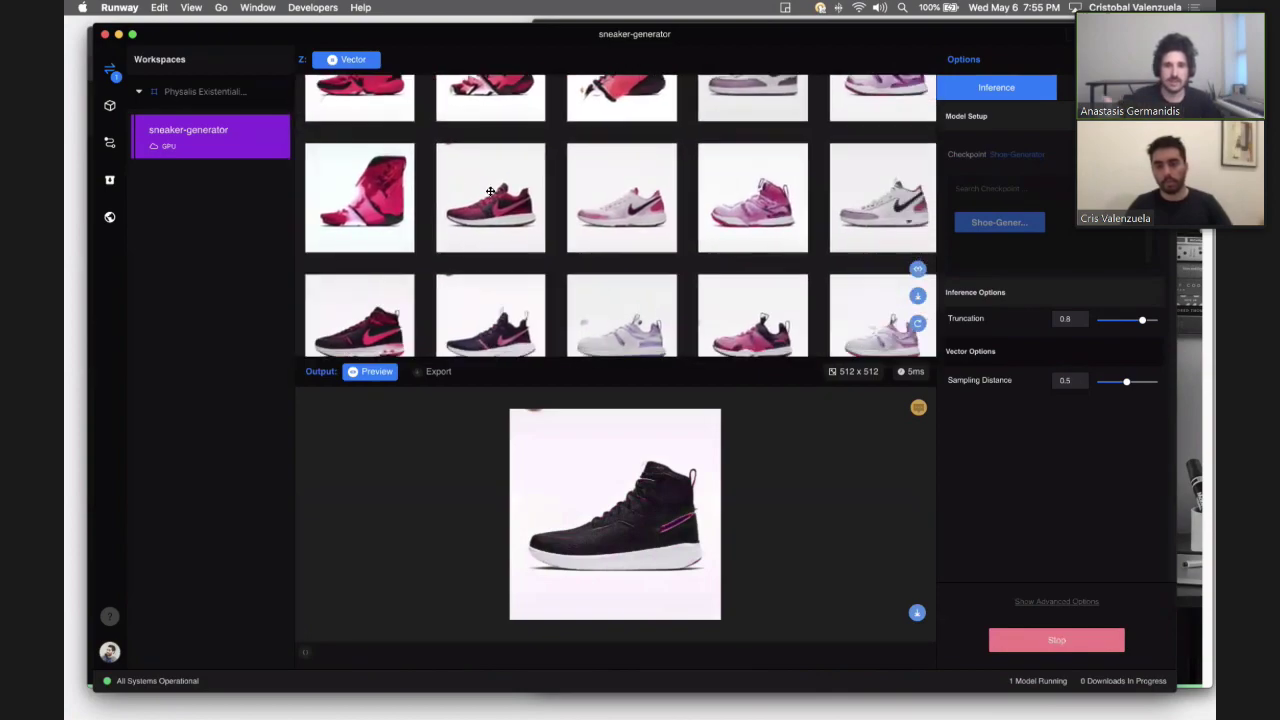
{"action": "scroll", "coordinate": [610, 210], "scroll_direction": "up", "scroll_amount": 5}
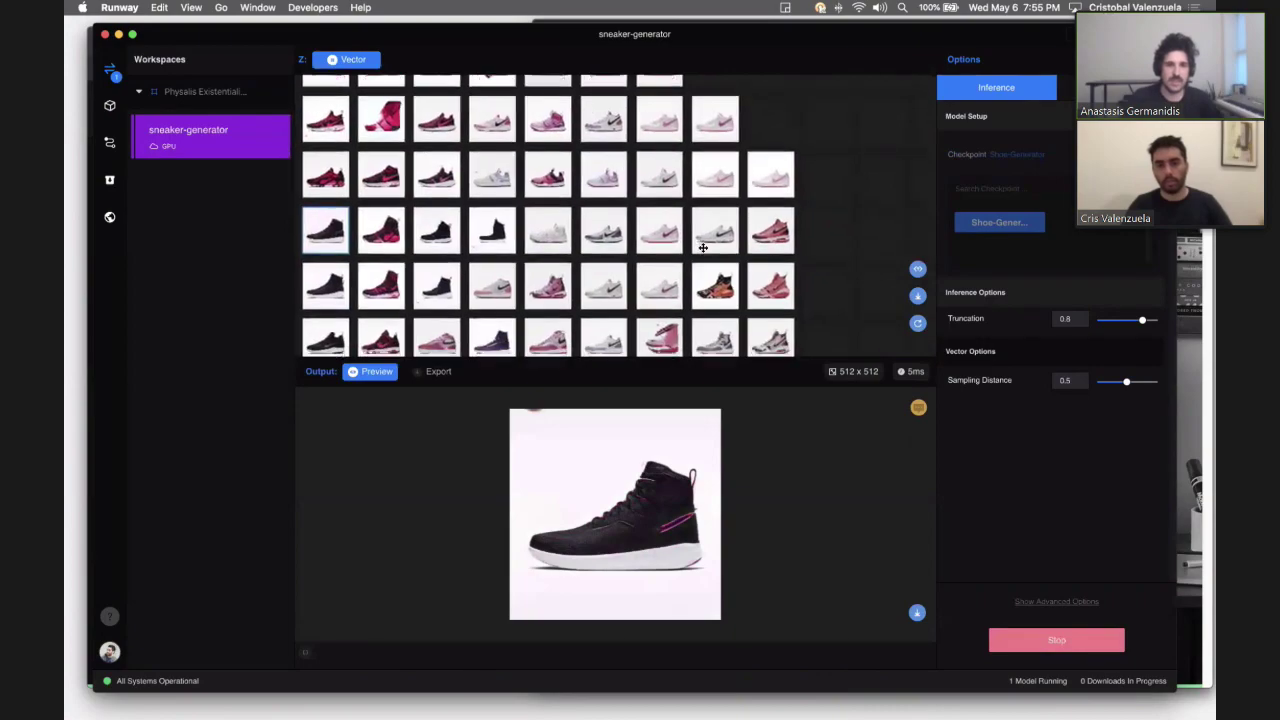
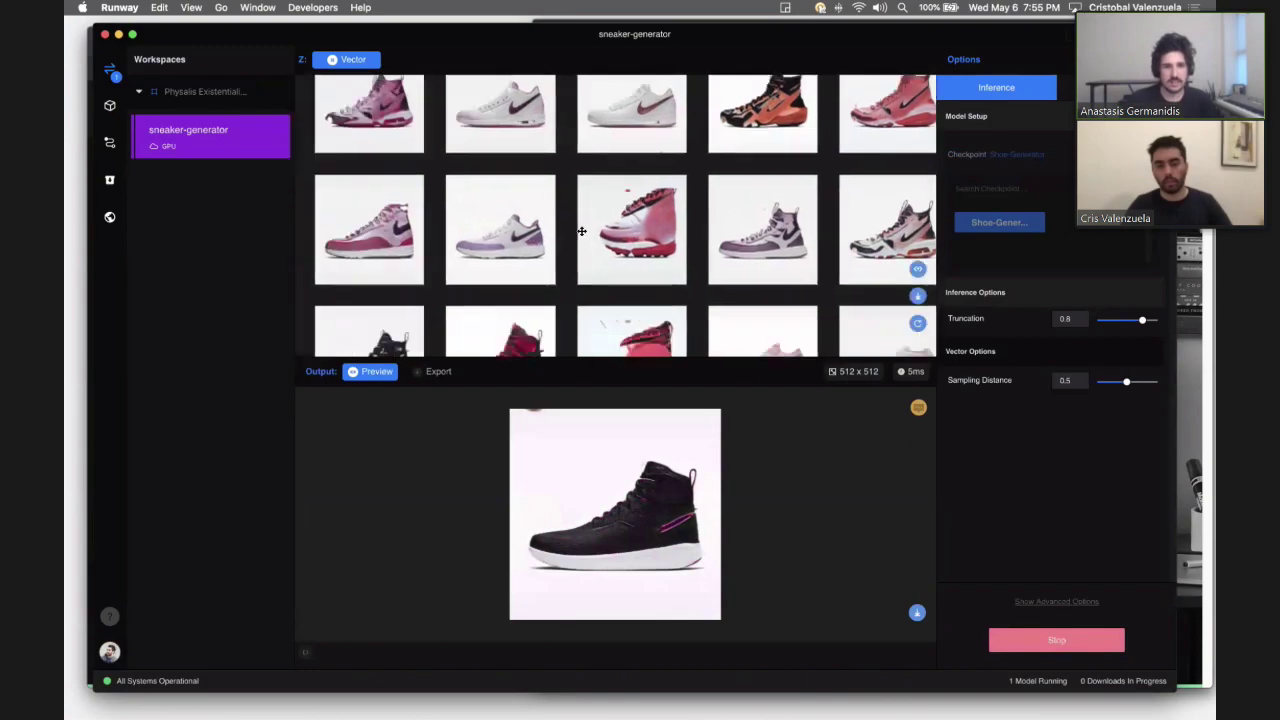
Step: Preview the purple-grey high-top, the pink sneaker with the red swoosh and the white low-top in turn
{"action": "left_click", "coordinate": [659, 228]}
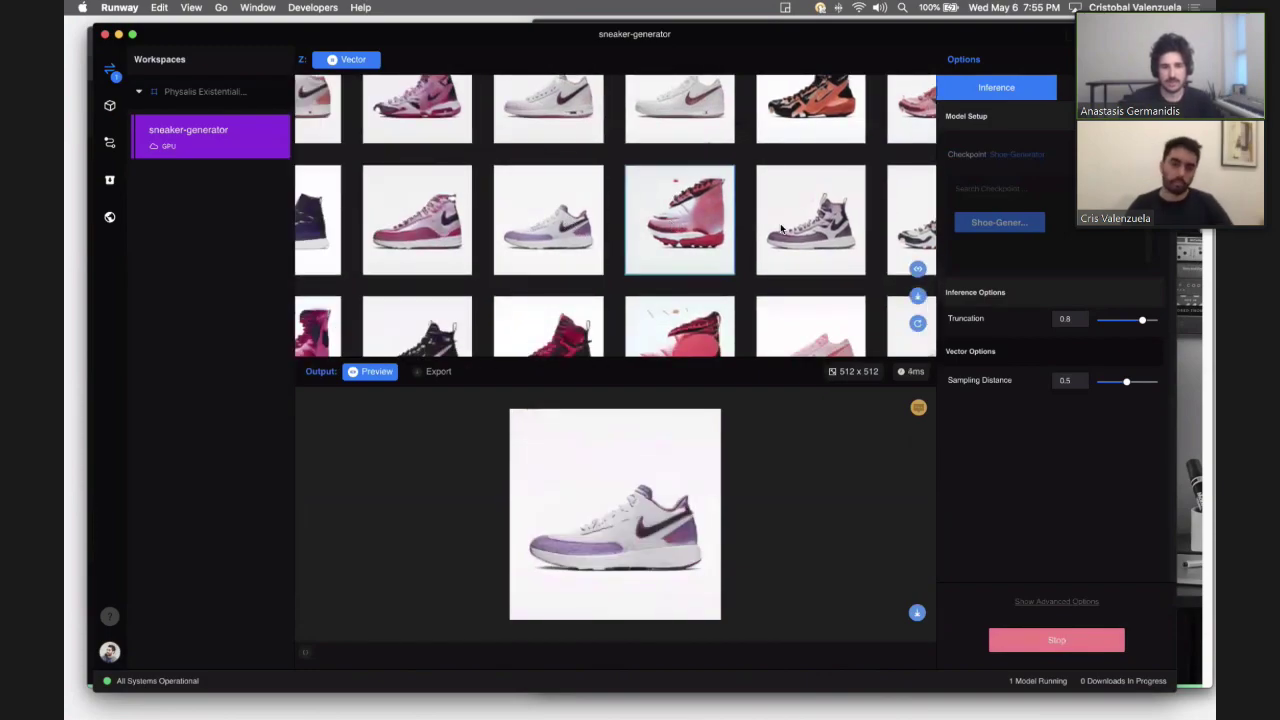
{"action": "left_click", "coordinate": [770, 185]}
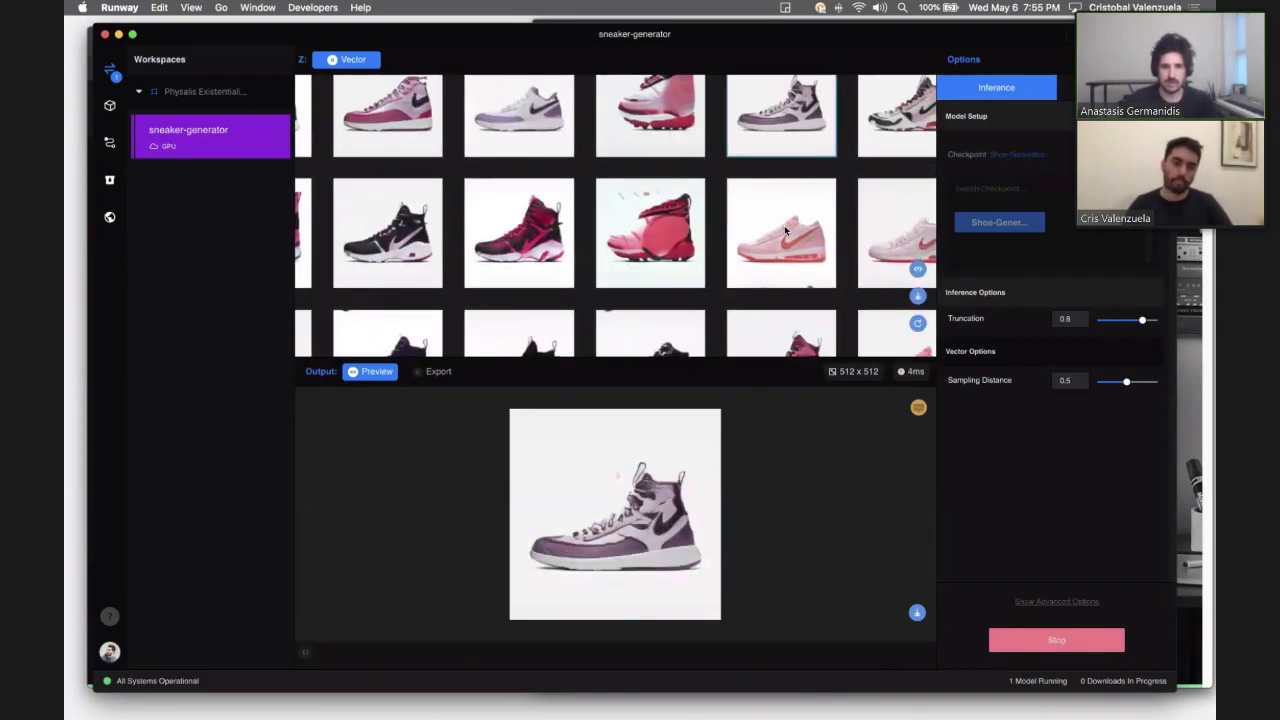
{"action": "left_click", "coordinate": [785, 232]}
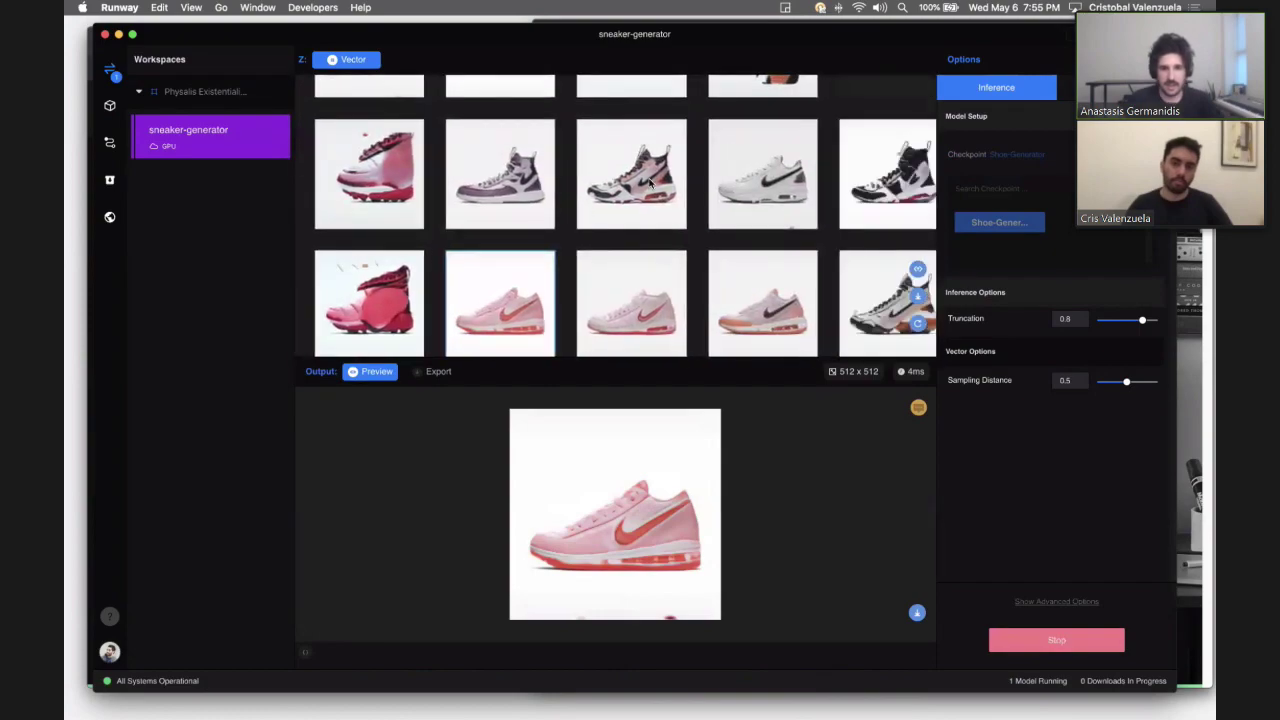
{"action": "left_click", "coordinate": [640, 185]}
{"action": "left_click", "coordinate": [750, 160]}
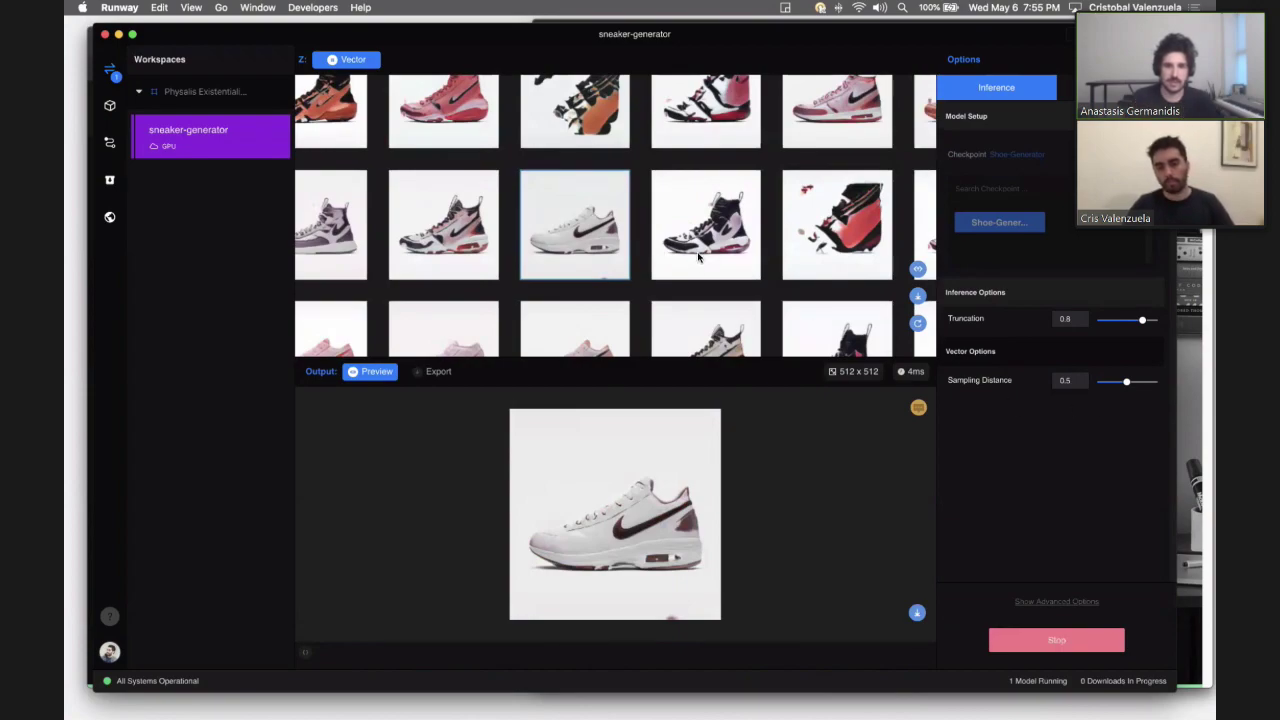
Step: Preview the tall black-and-red high-top, and select the similar high-top directly below it
{"action": "left_click_drag", "start_coordinate": [700, 258], "coordinate": [617, 213]}
{"action": "left_click_drag", "start_coordinate": [736, 279], "coordinate": [616, 165]}
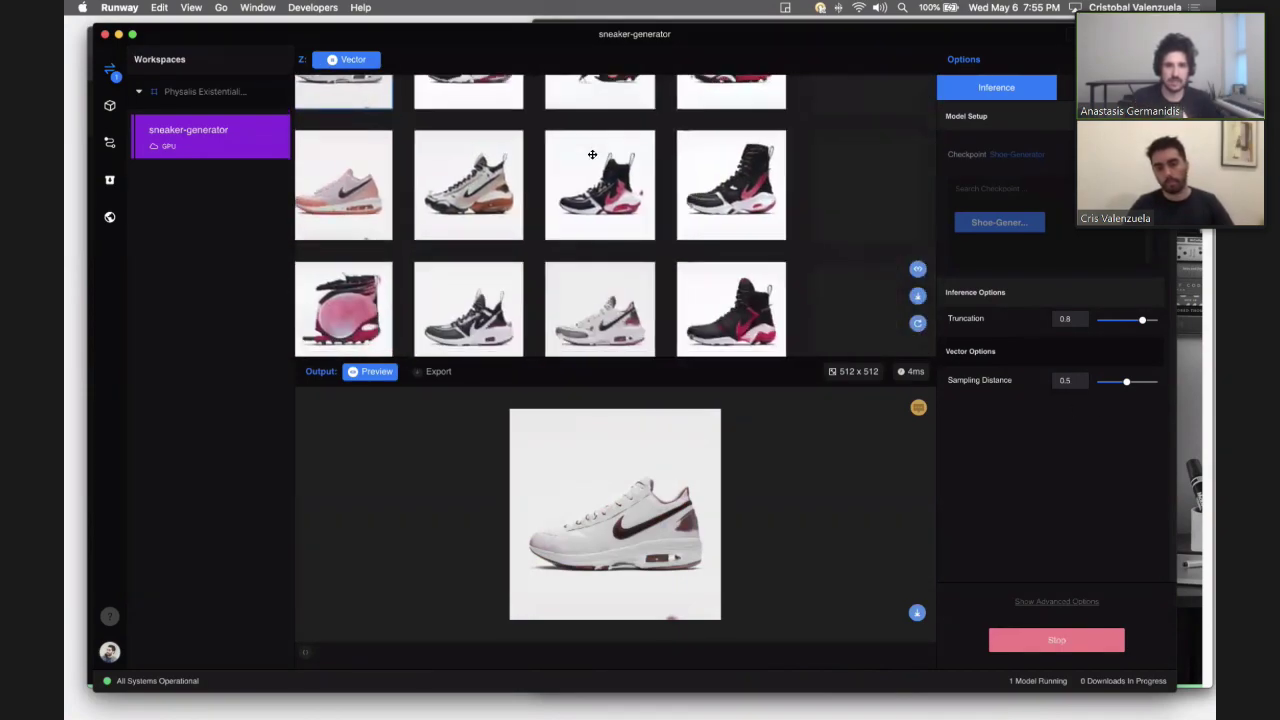
{"action": "left_click", "coordinate": [740, 192]}
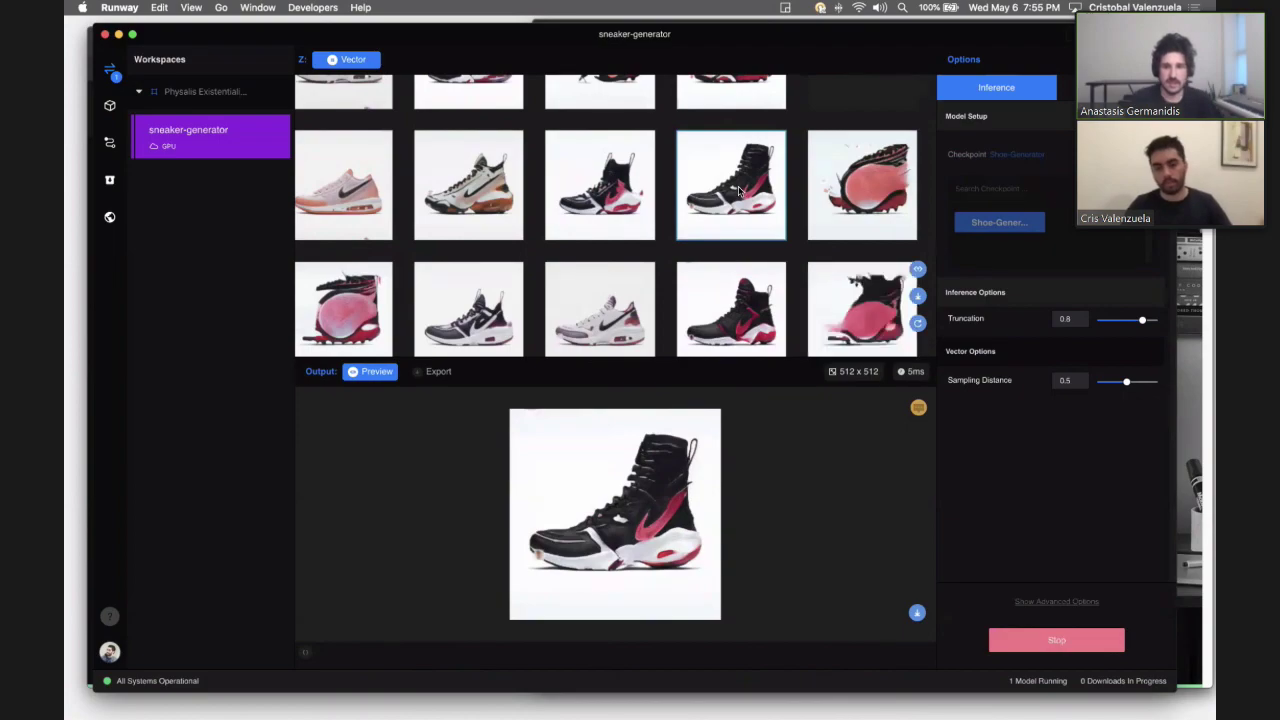
{"action": "left_click", "coordinate": [752, 293]}
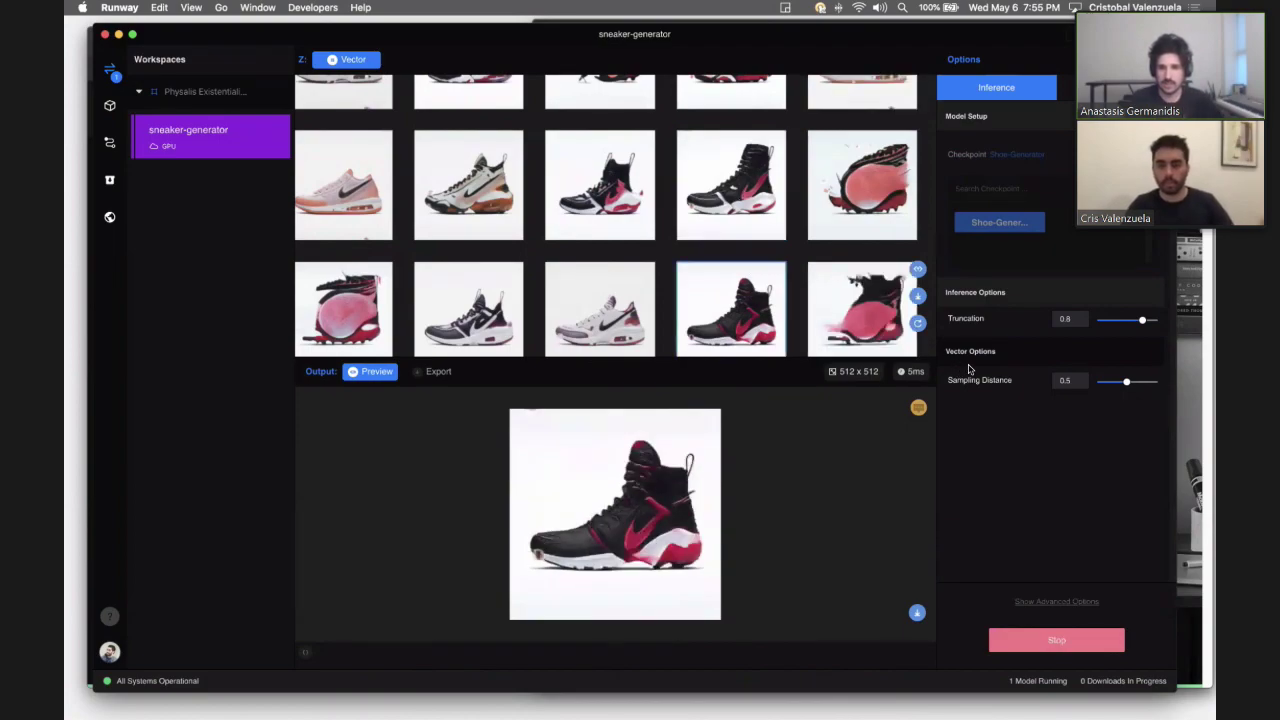
Step: Try lower Sampling Distance values of 0.146, 0.0102 and 0.05 to generate closer variations of the selected high-top
{"action": "left_click", "coordinate": [1108, 385]}
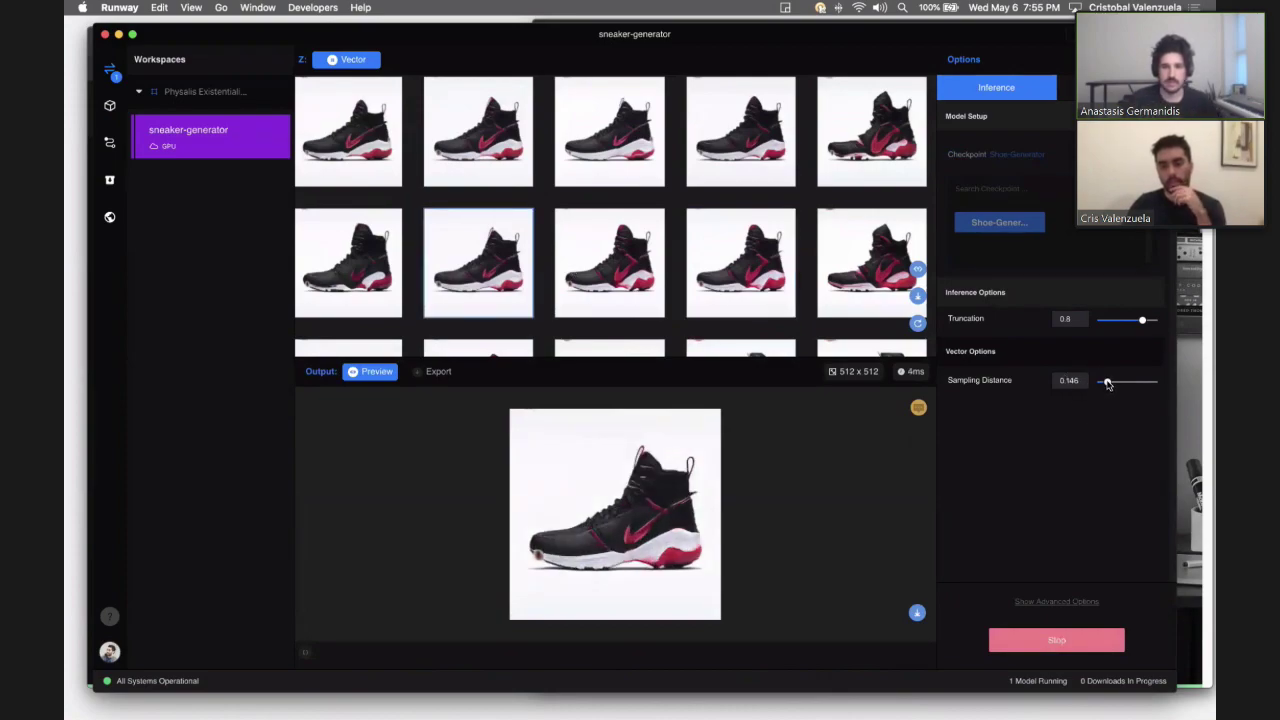
{"action": "left_click_drag", "start_coordinate": [1107, 383], "coordinate": [1103, 382]}
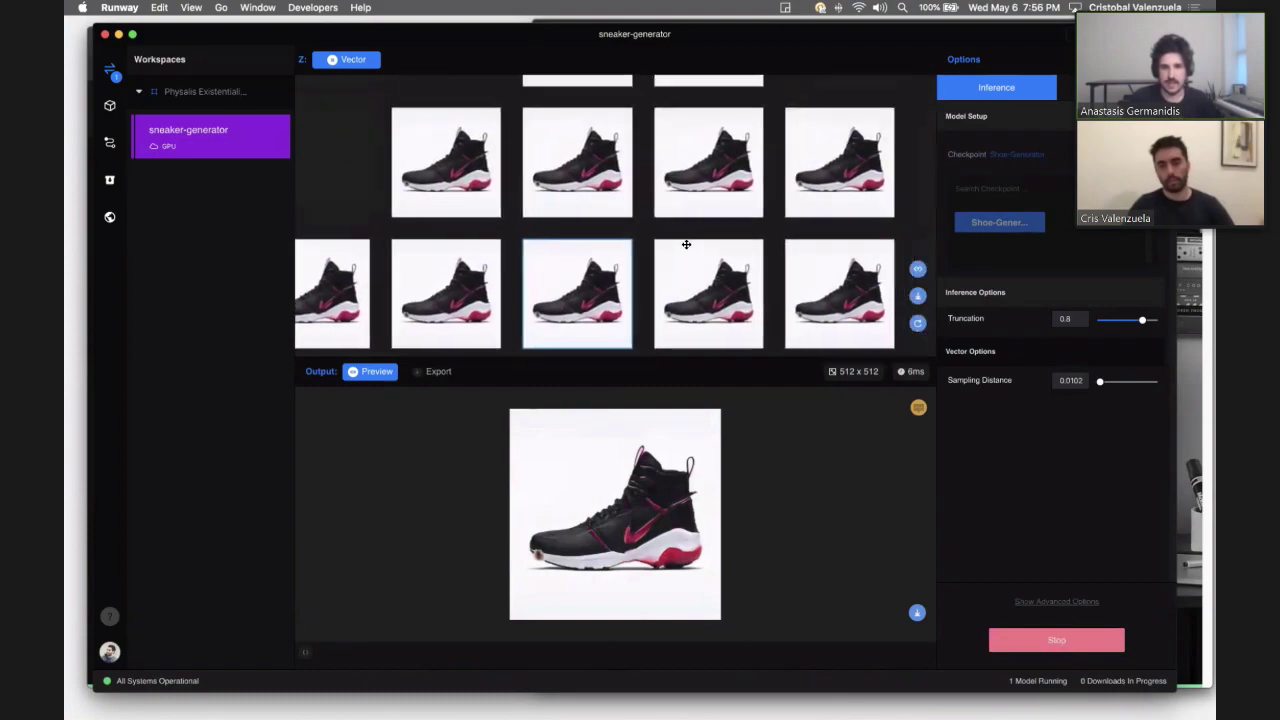
{"action": "left_click", "coordinate": [1102, 382]}
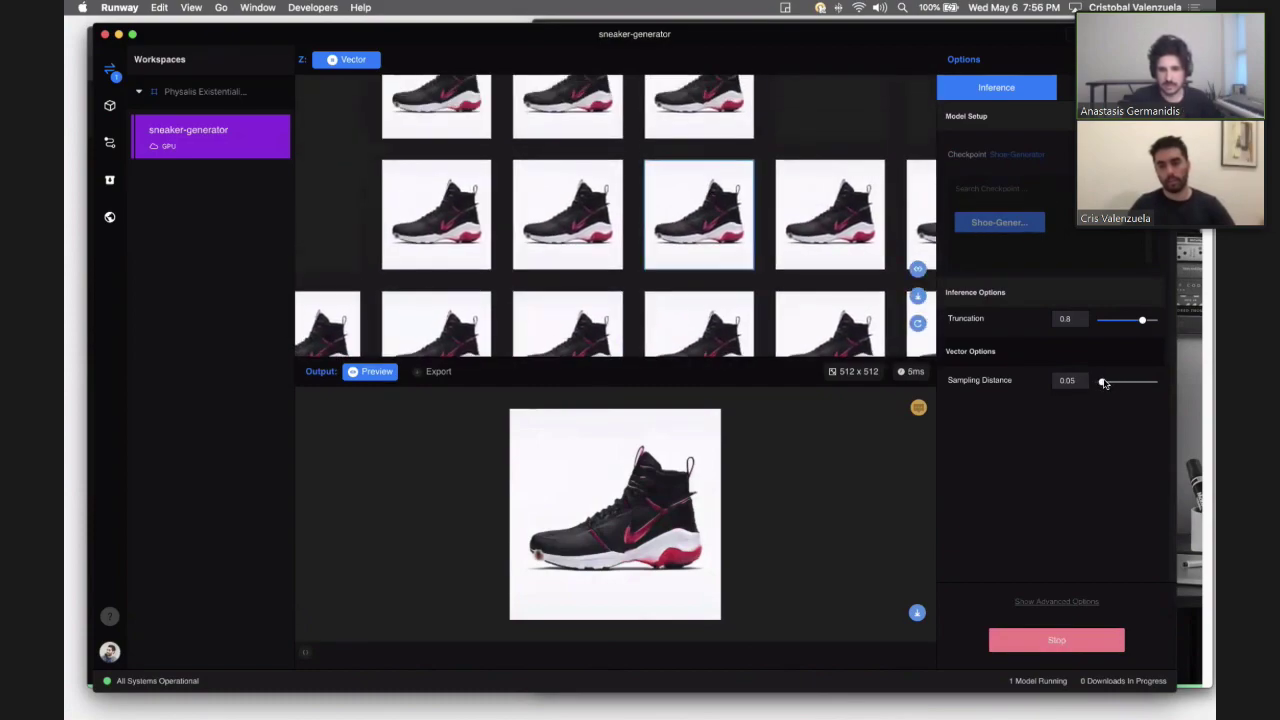
Step: Raise the Sampling Distance to 0.4 and on to 0.579, and preview a sneaker from the more varied grid
{"action": "left_click_drag", "start_coordinate": [1104, 383], "coordinate": [1122, 385]}
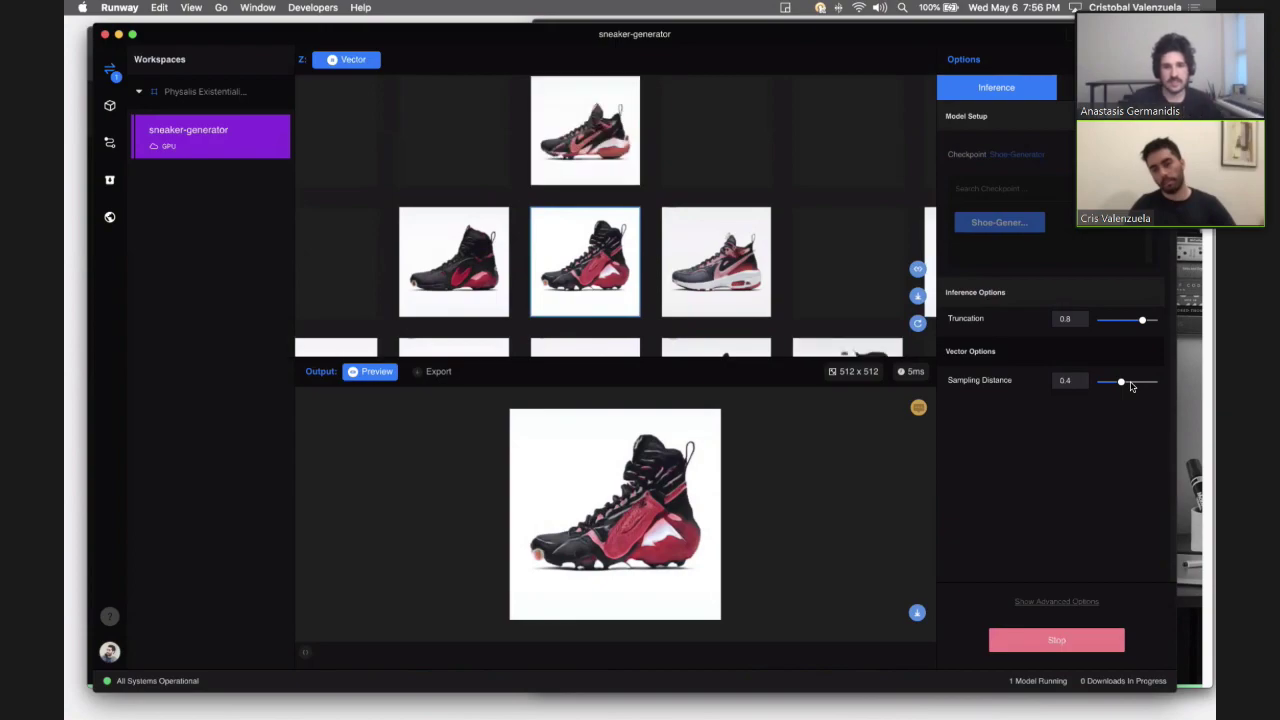
{"action": "left_click", "coordinate": [1130, 382]}
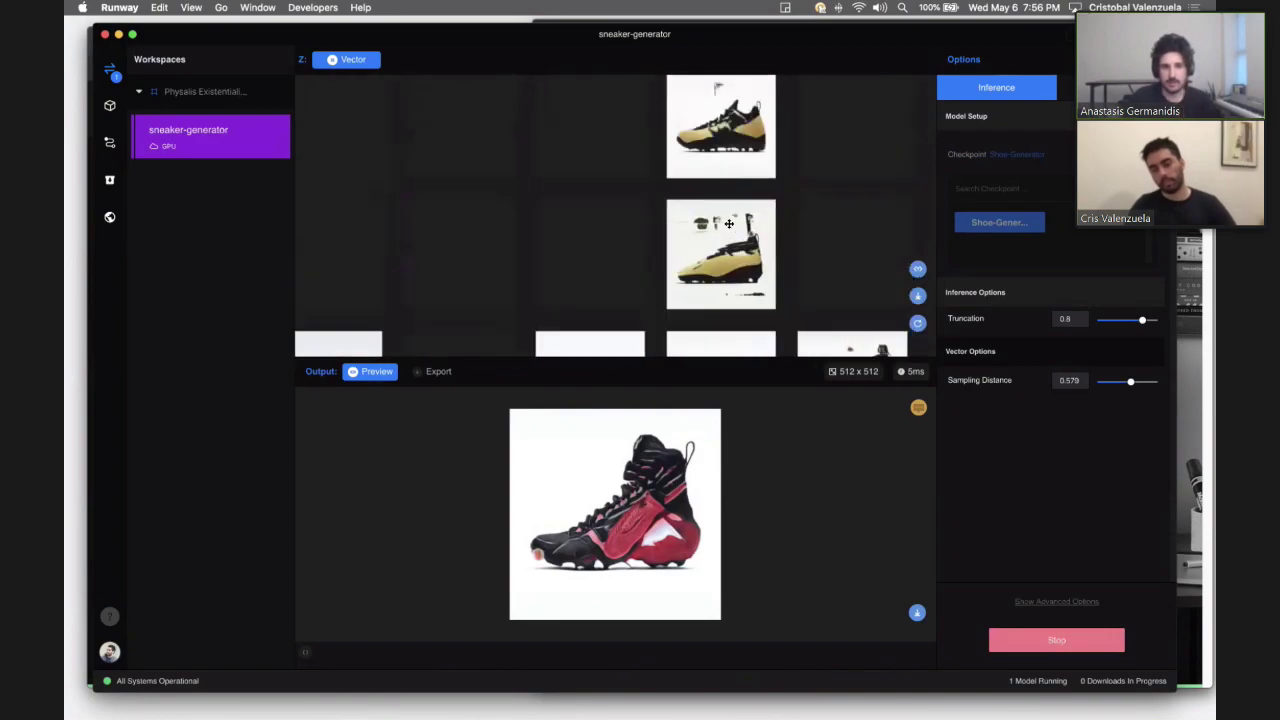
{"action": "left_click", "coordinate": [715, 120]}
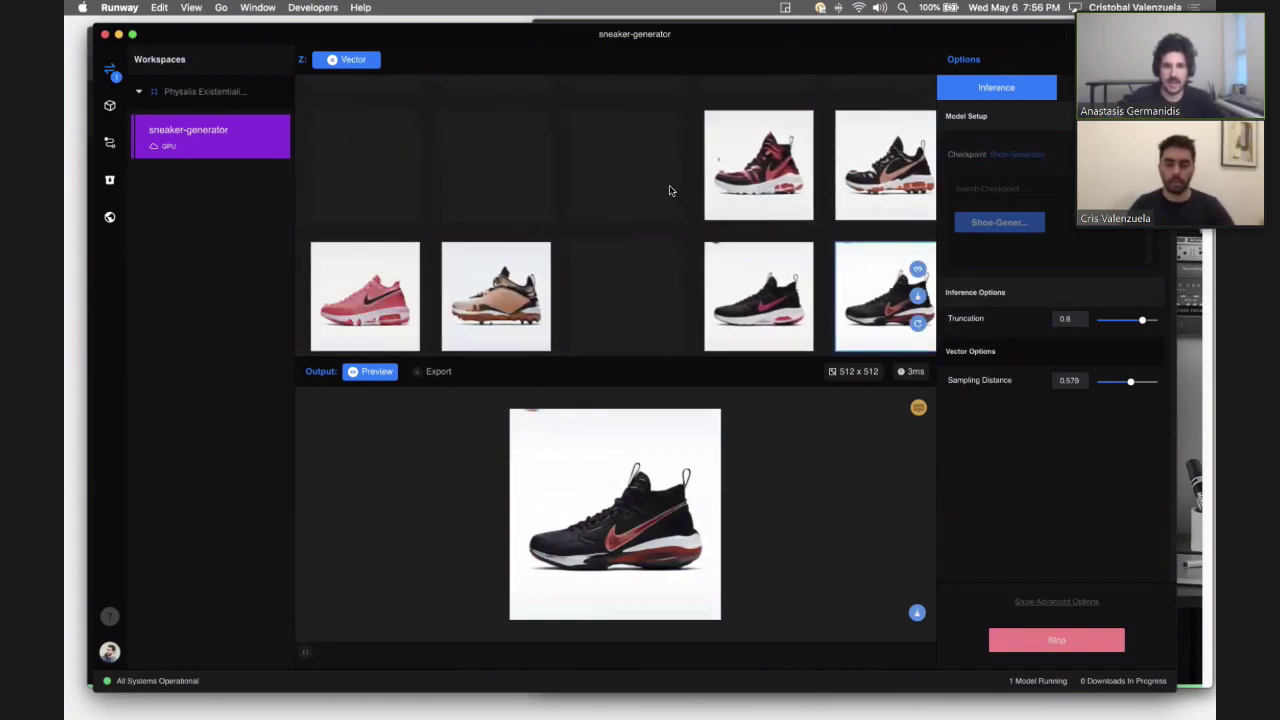
Step: Preview the coral-pink sneaker with the black swoosh and bring up the option to save its output image
{"action": "left_click", "coordinate": [527, 258]}
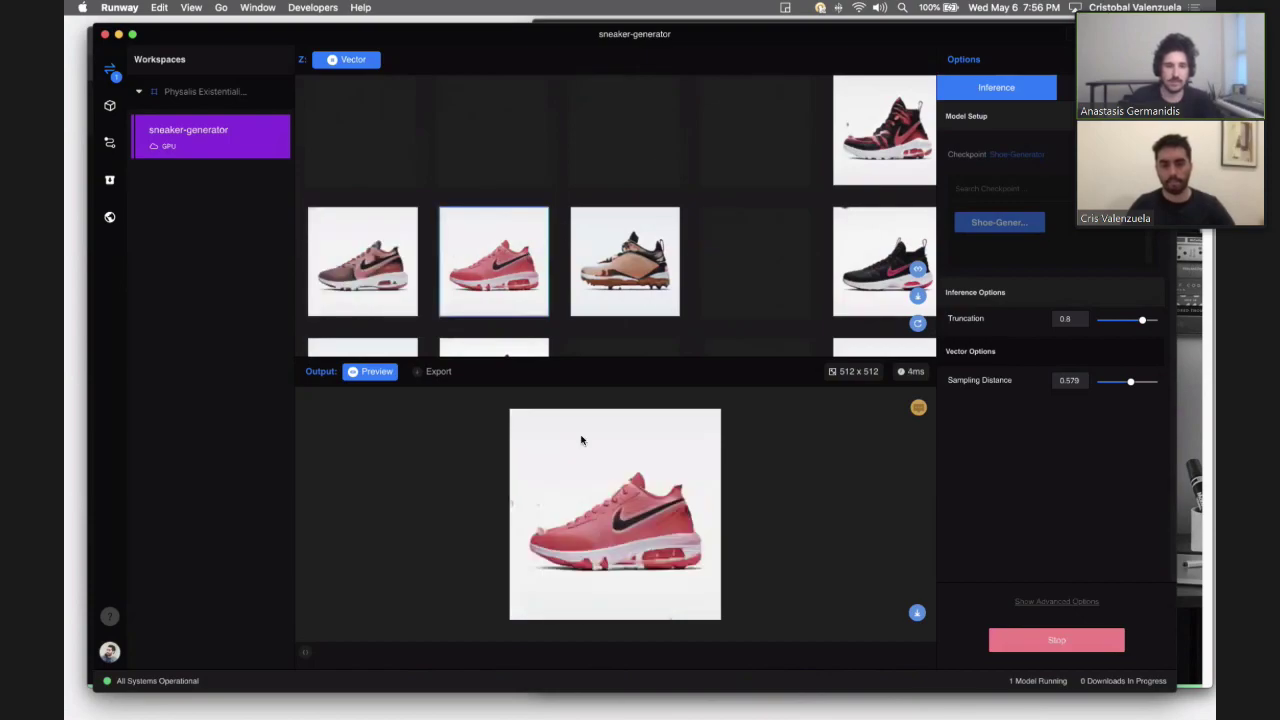
{"action": "right_click", "coordinate": [639, 493]}
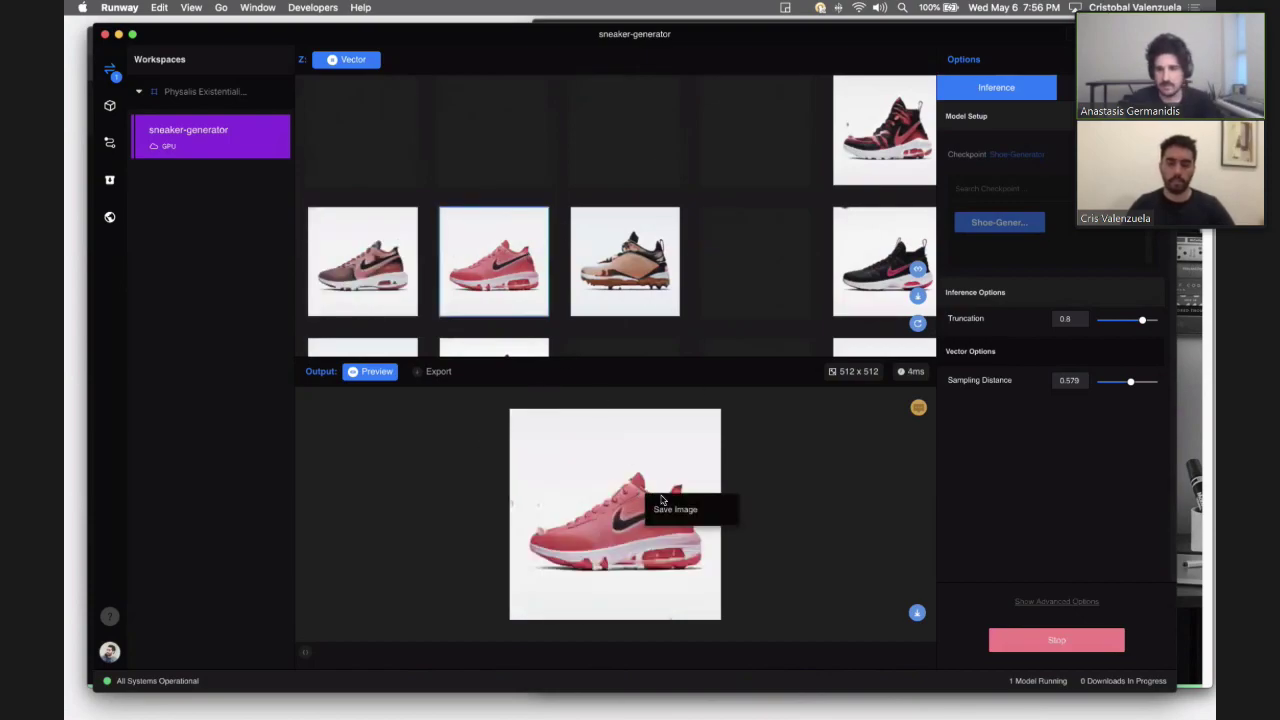
{"action": "left_click", "coordinate": [843, 443]}
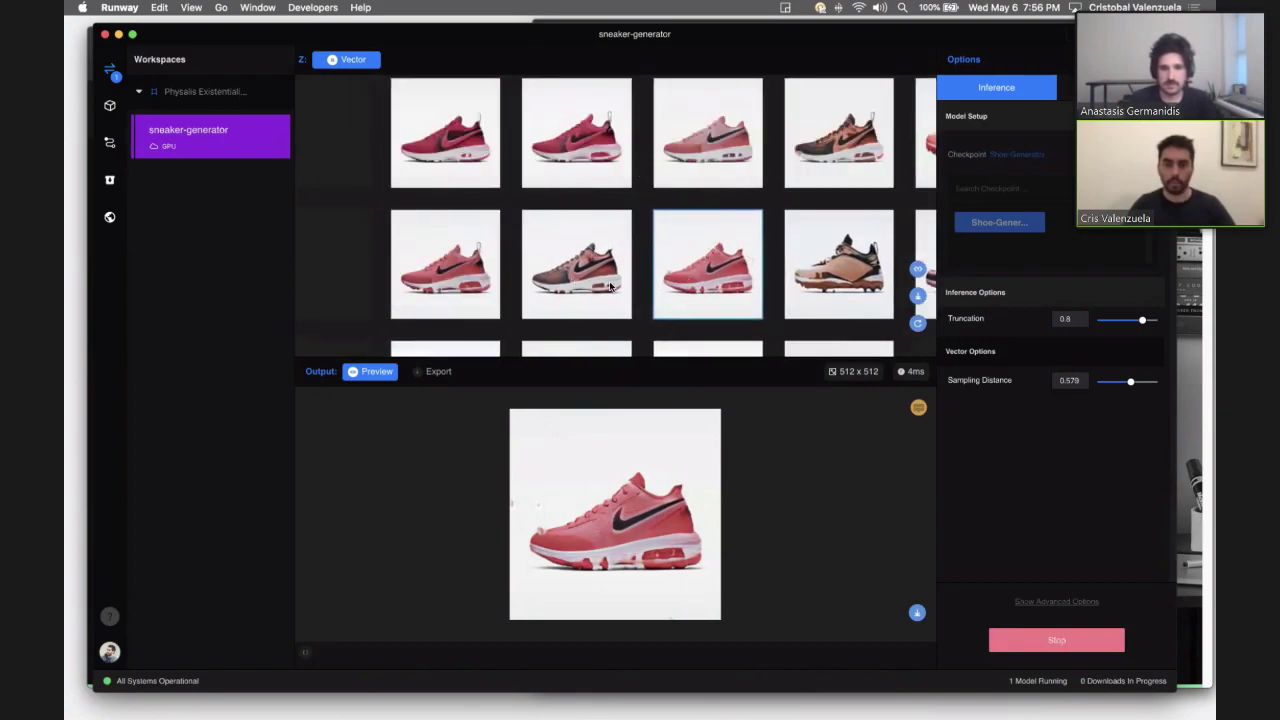
{"action": "left_click_drag", "start_coordinate": [515, 243], "coordinate": [638, 248]}
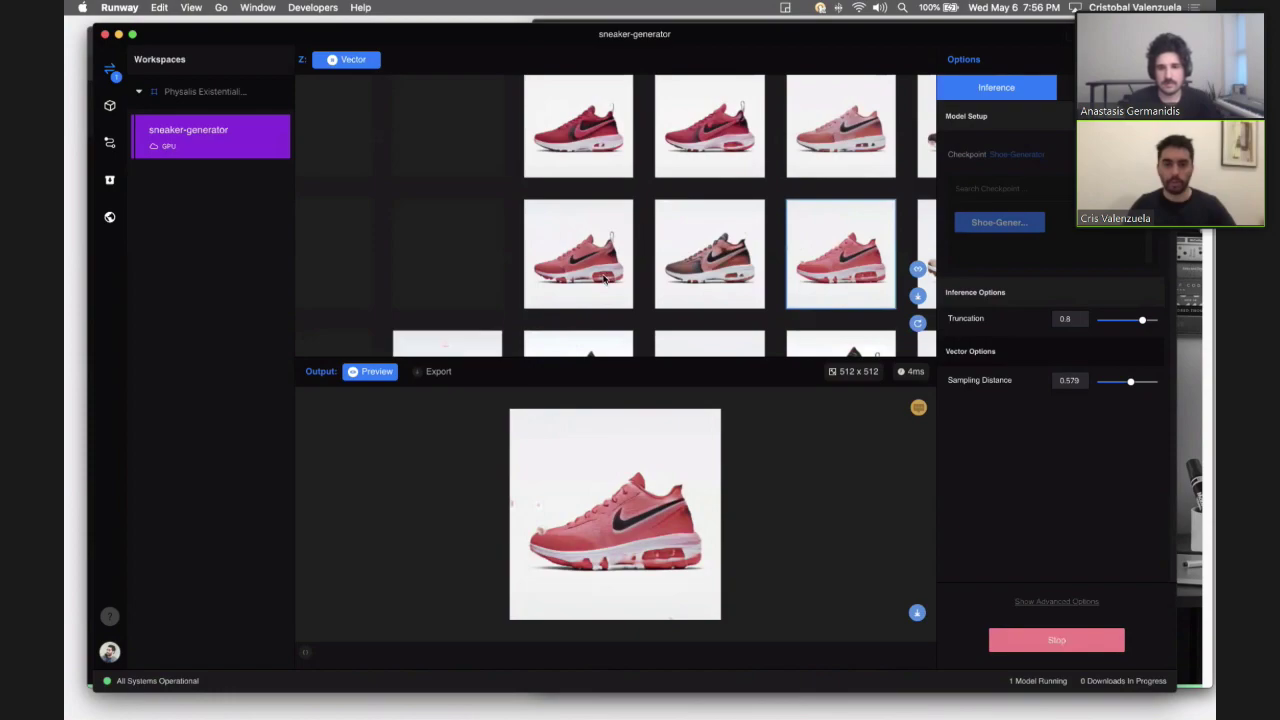
{"action": "left_click_drag", "start_coordinate": [606, 207], "coordinate": [688, 209]}
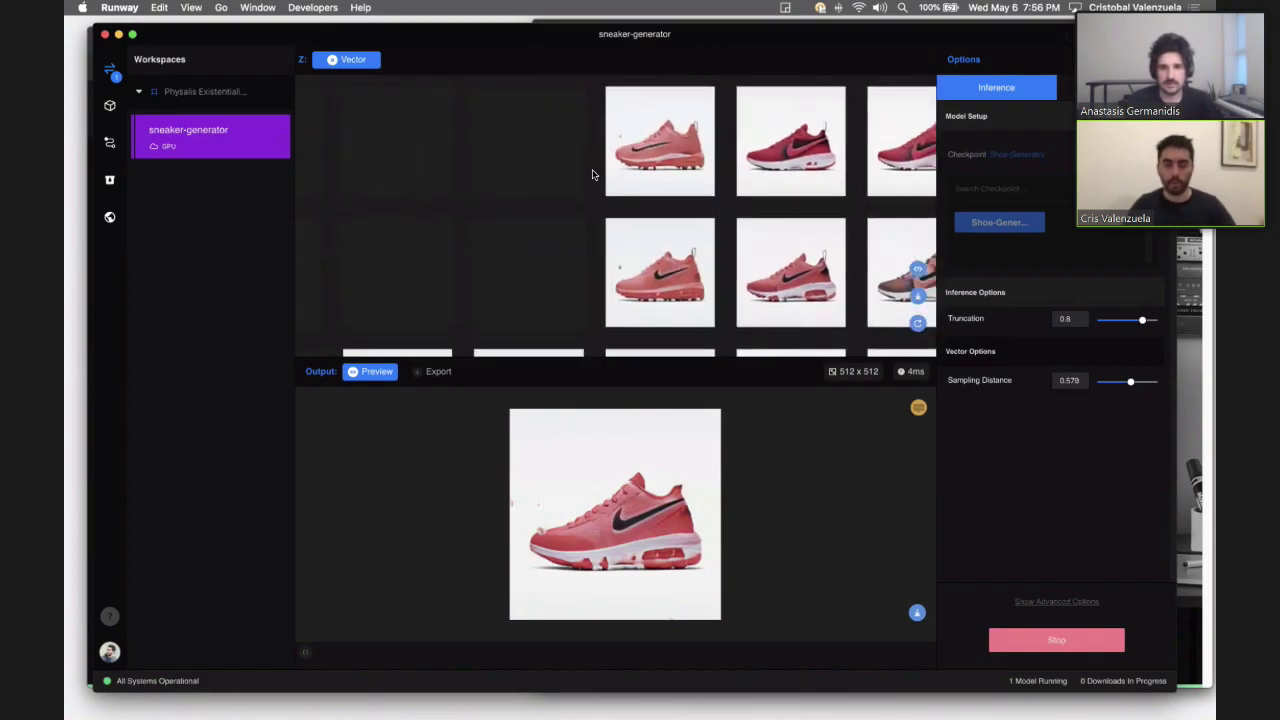
Step: Explore the sneaker grid to preview another coral-pink sneaker with a black swoosh, and stop the running sneaker-generator model
{"action": "left_click_drag", "start_coordinate": [594, 174], "coordinate": [688, 243]}
{"action": "scroll", "coordinate": [622, 281], "scroll_direction": "down", "scroll_amount": 3}
{"action": "left_click_drag", "start_coordinate": [622, 281], "coordinate": [601, 262]}
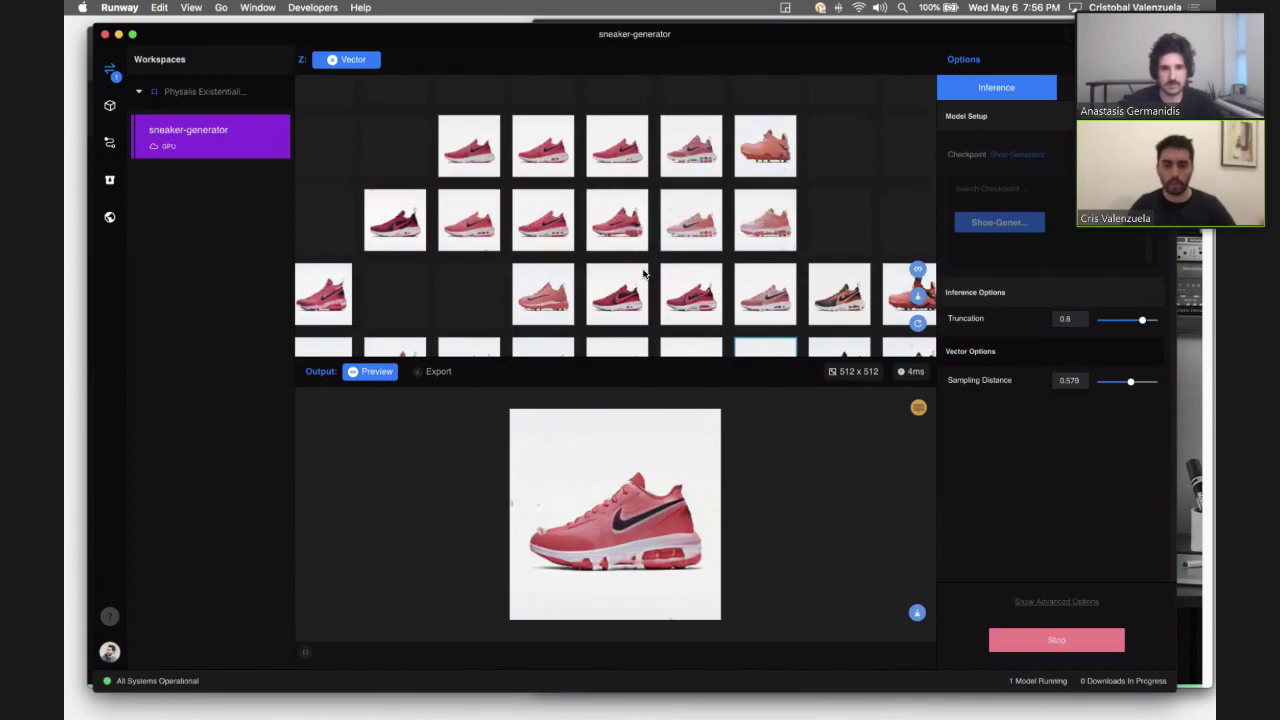
{"action": "scroll", "coordinate": [464, 225], "scroll_direction": "up", "scroll_amount": 3}
{"action": "left_click_drag", "start_coordinate": [464, 225], "coordinate": [587, 240]}
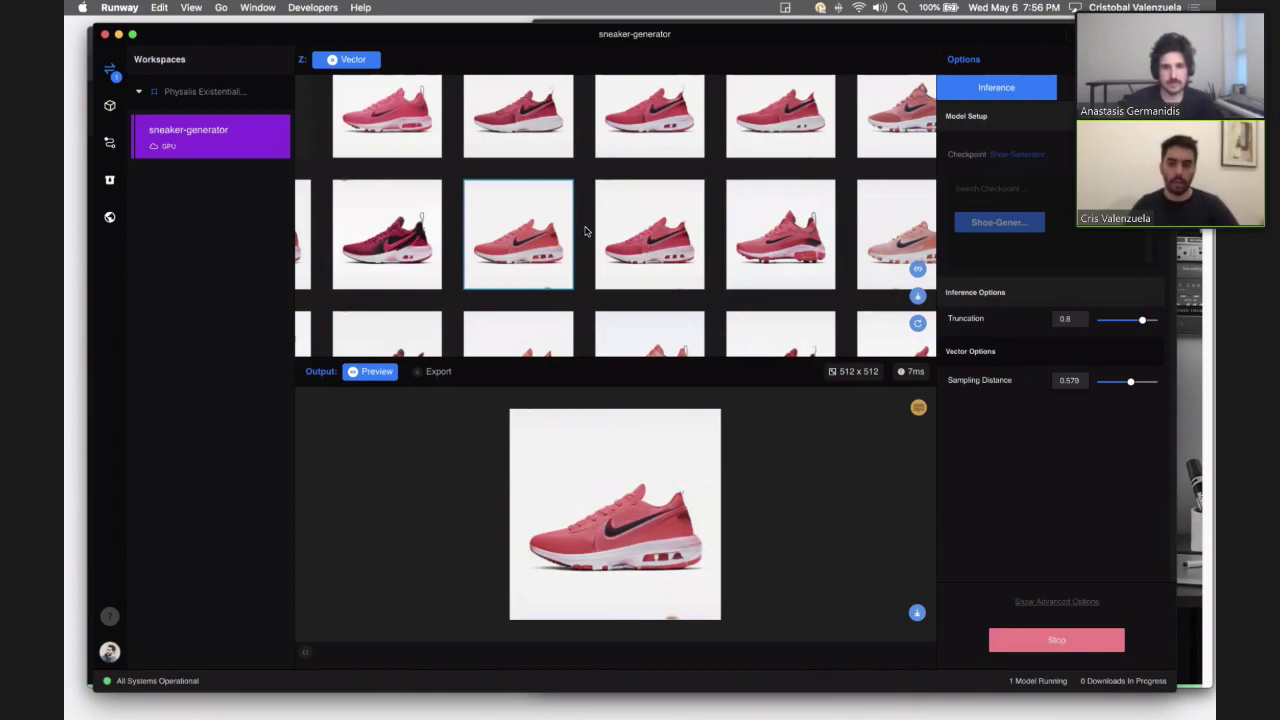
{"action": "left_click", "coordinate": [1065, 648]}
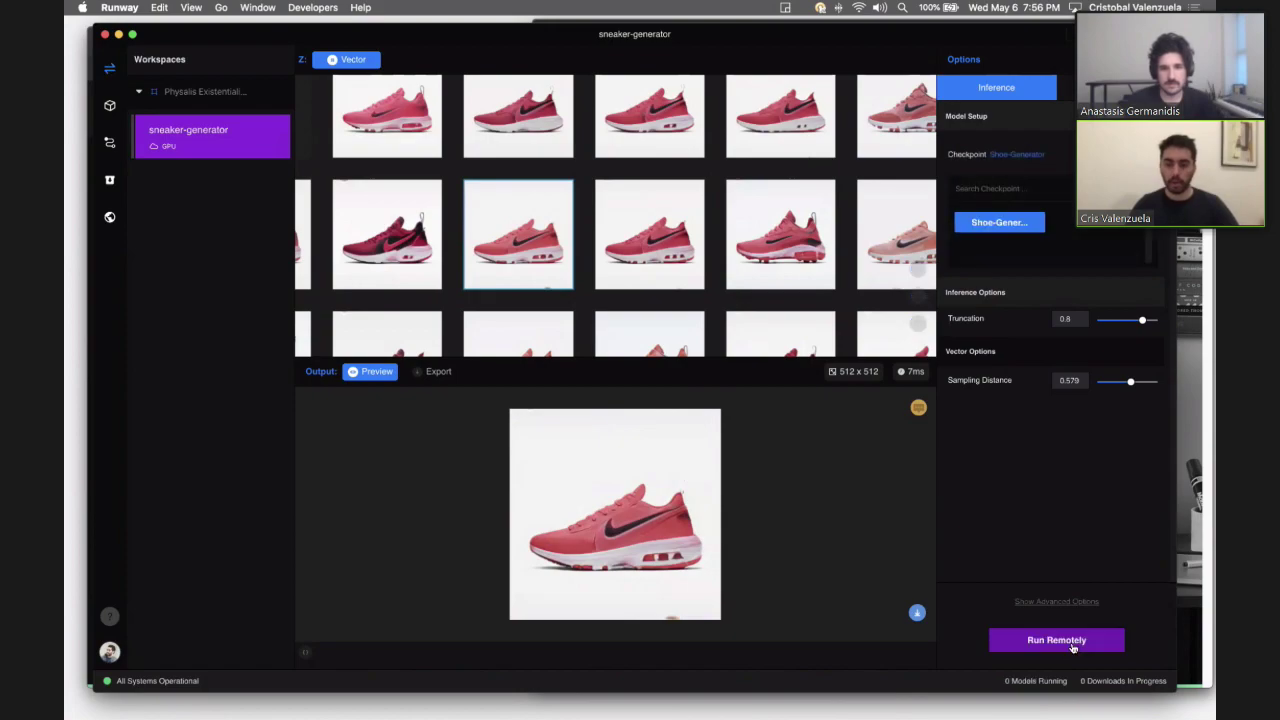
Step: Search the model library for "java" and open the details page of the JS-Code-Generator model
{"action": "left_click", "coordinate": [110, 107]}
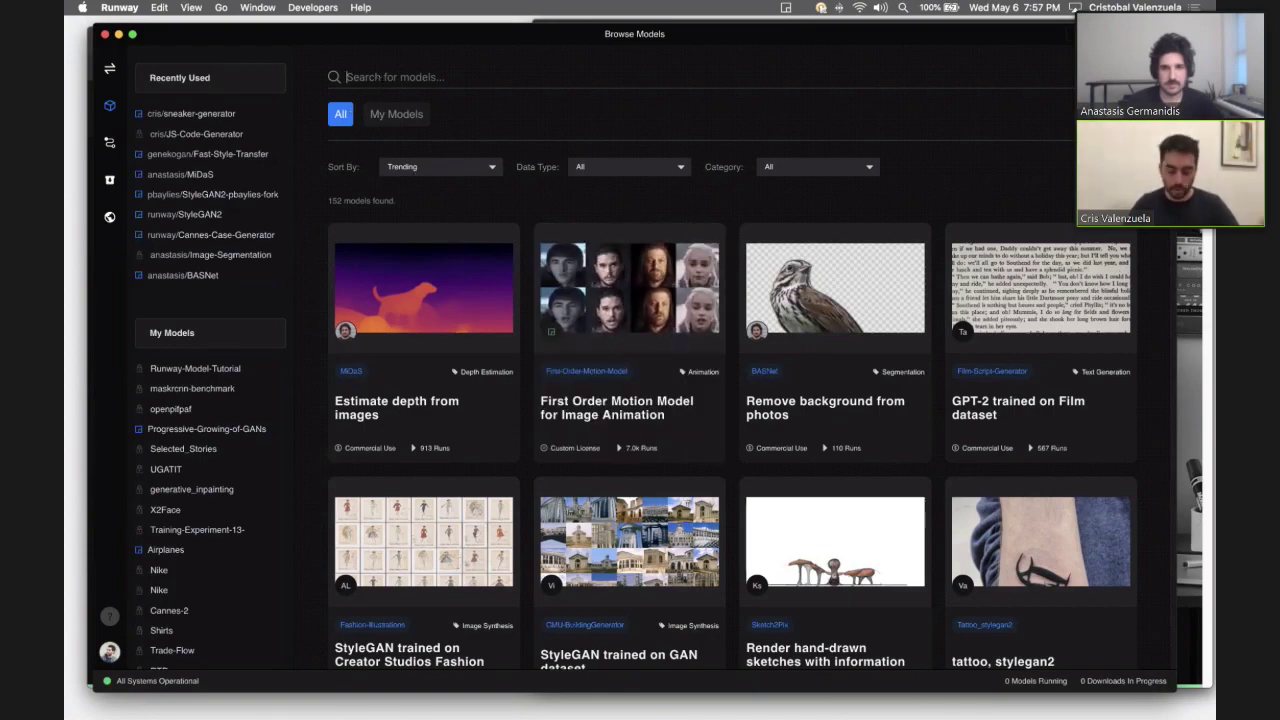
{"action": "type", "text": "java"}
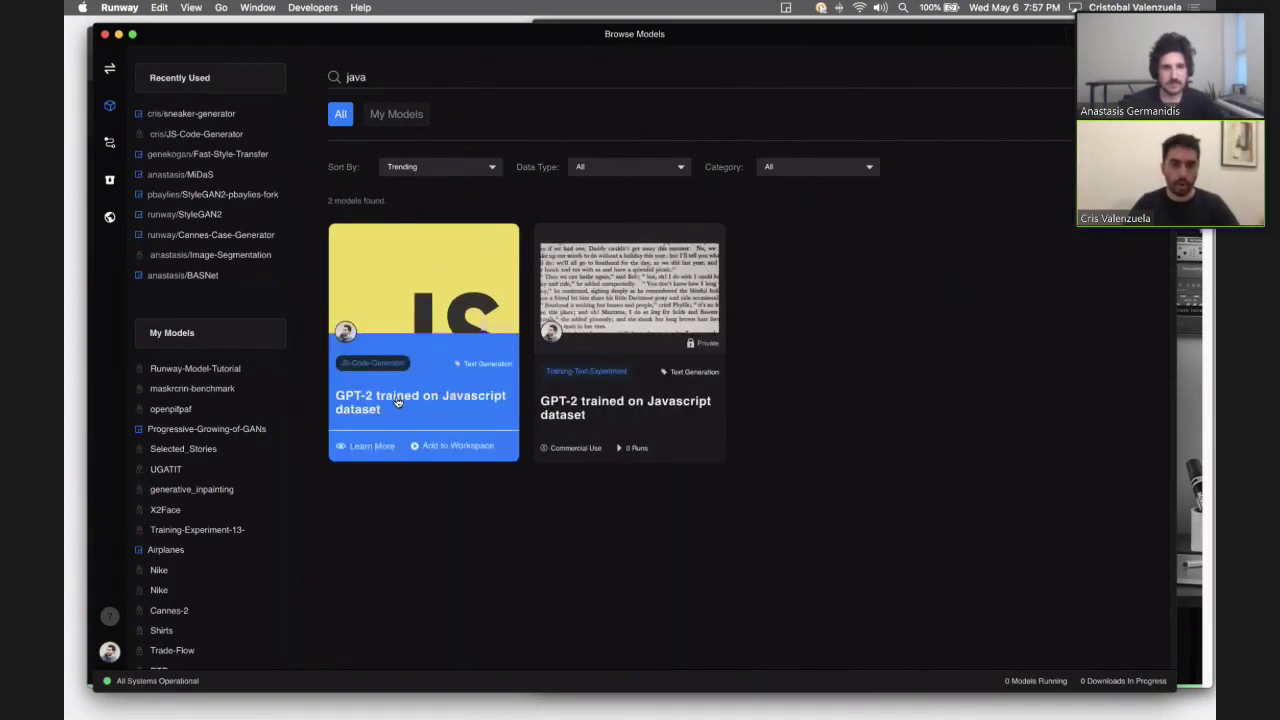
{"action": "left_click", "coordinate": [372, 445]}
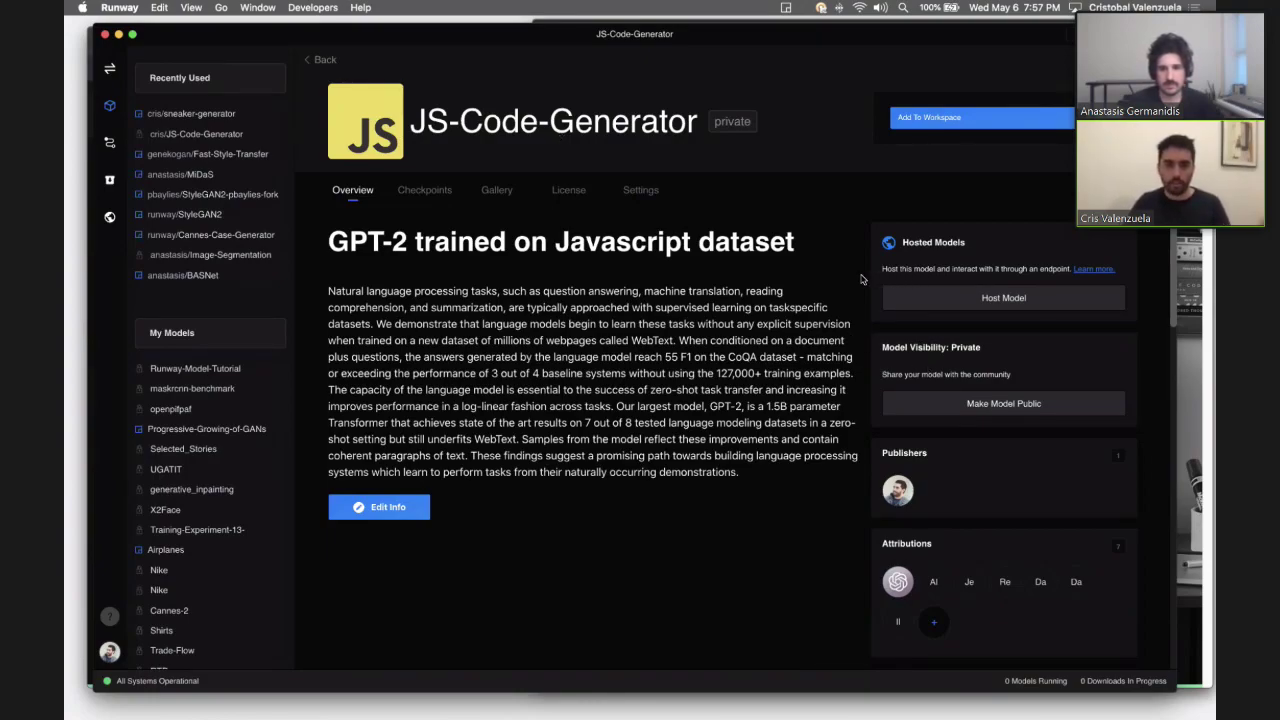
Step: Switch to Chrome and bring up the start of the github/CodeSearchNet repository page
{"action": "key", "text": "ctrl+Up"}
{"action": "left_click", "coordinate": [400, 400]}
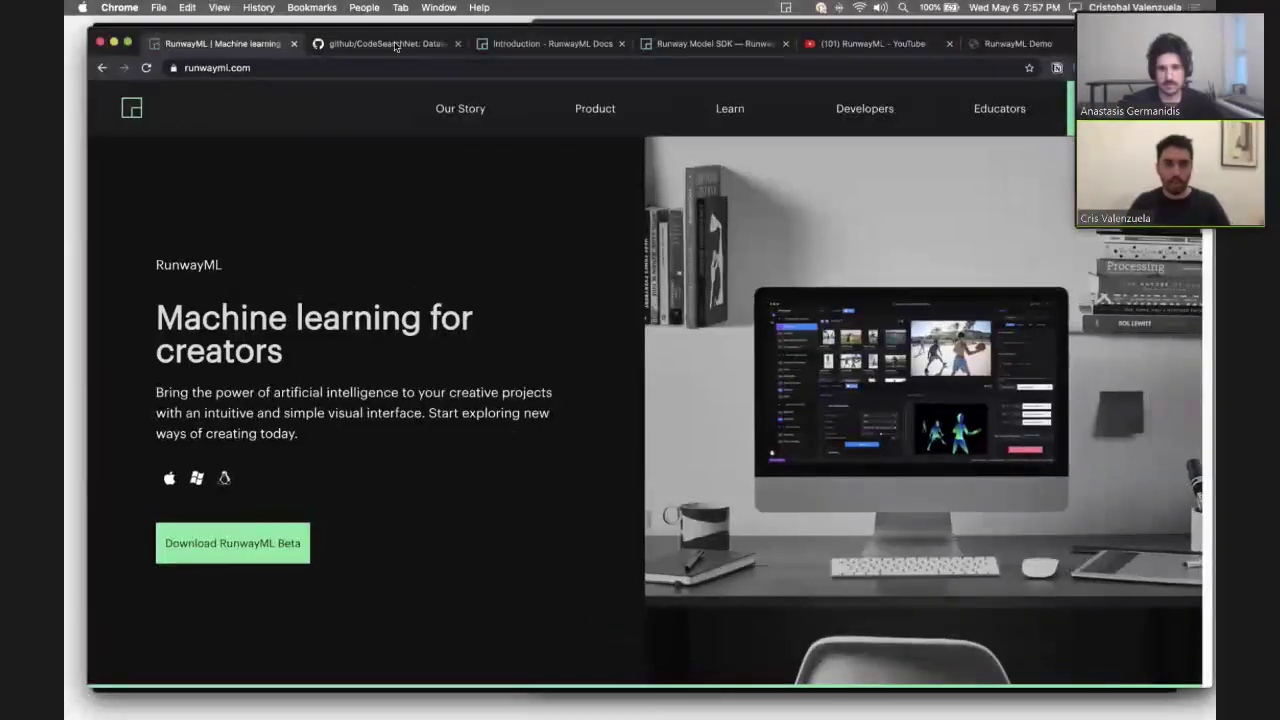
{"action": "left_click", "coordinate": [389, 44]}
{"action": "scroll", "coordinate": [537, 262], "scroll_direction": "up", "scroll_amount": 10}
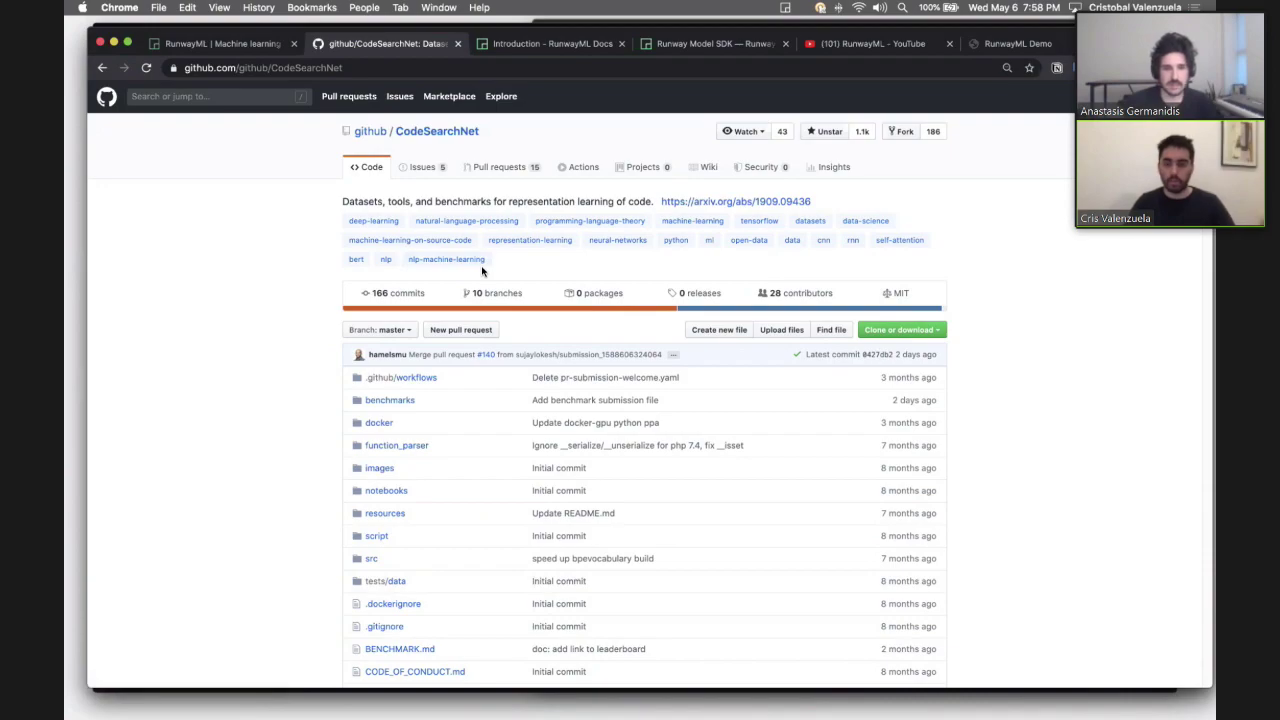
Step: Read through the CodeSearchNet file list and README, from the table of contents and Quickstart to the Project Overview and Data sections
{"action": "scroll", "coordinate": [482, 271], "scroll_direction": "down", "scroll_amount": 5}
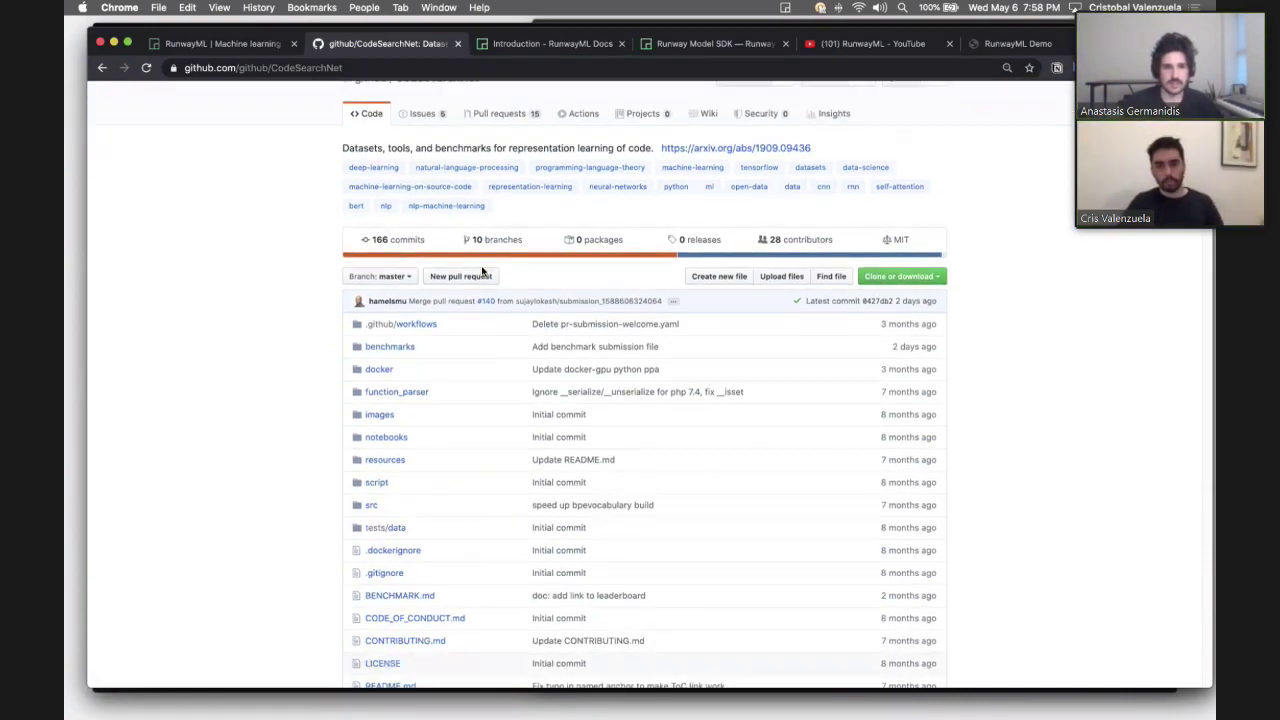
{"action": "scroll", "coordinate": [482, 271], "scroll_direction": "down", "scroll_amount": 9}
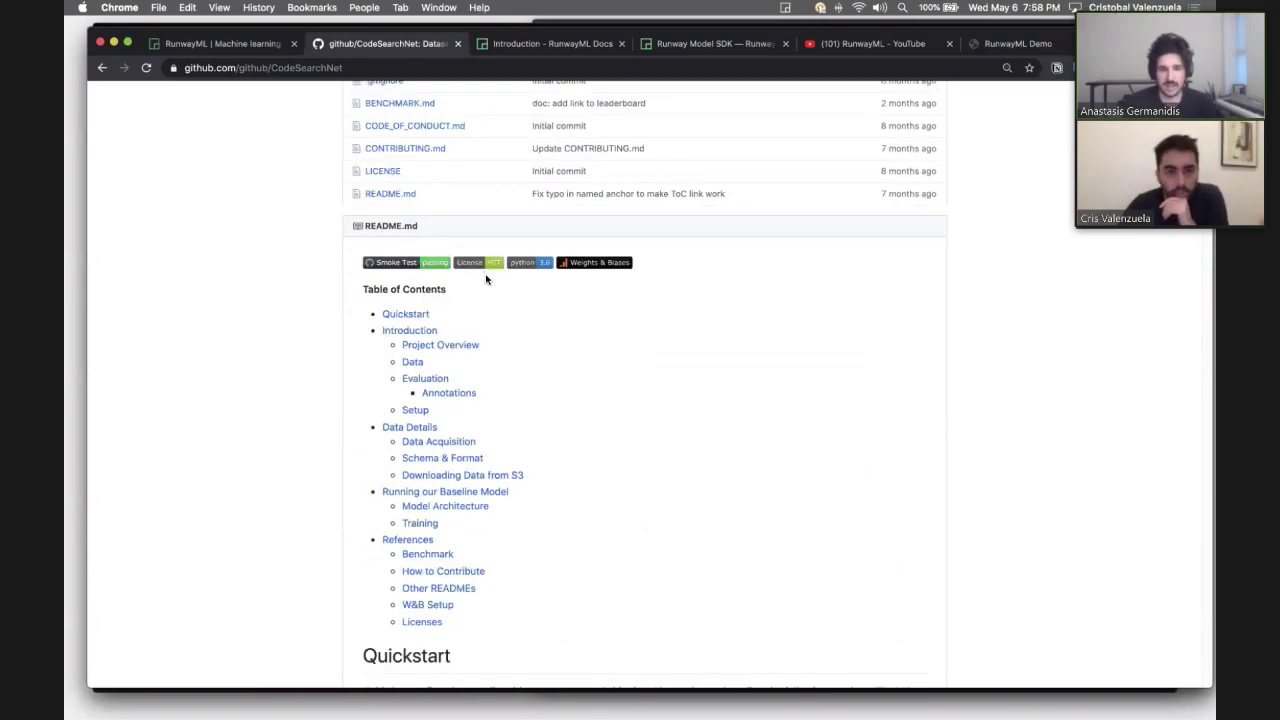
{"action": "scroll", "coordinate": [486, 279], "scroll_direction": "down", "scroll_amount": 4}
{"action": "scroll", "coordinate": [486, 279], "scroll_direction": "down", "scroll_amount": 6}
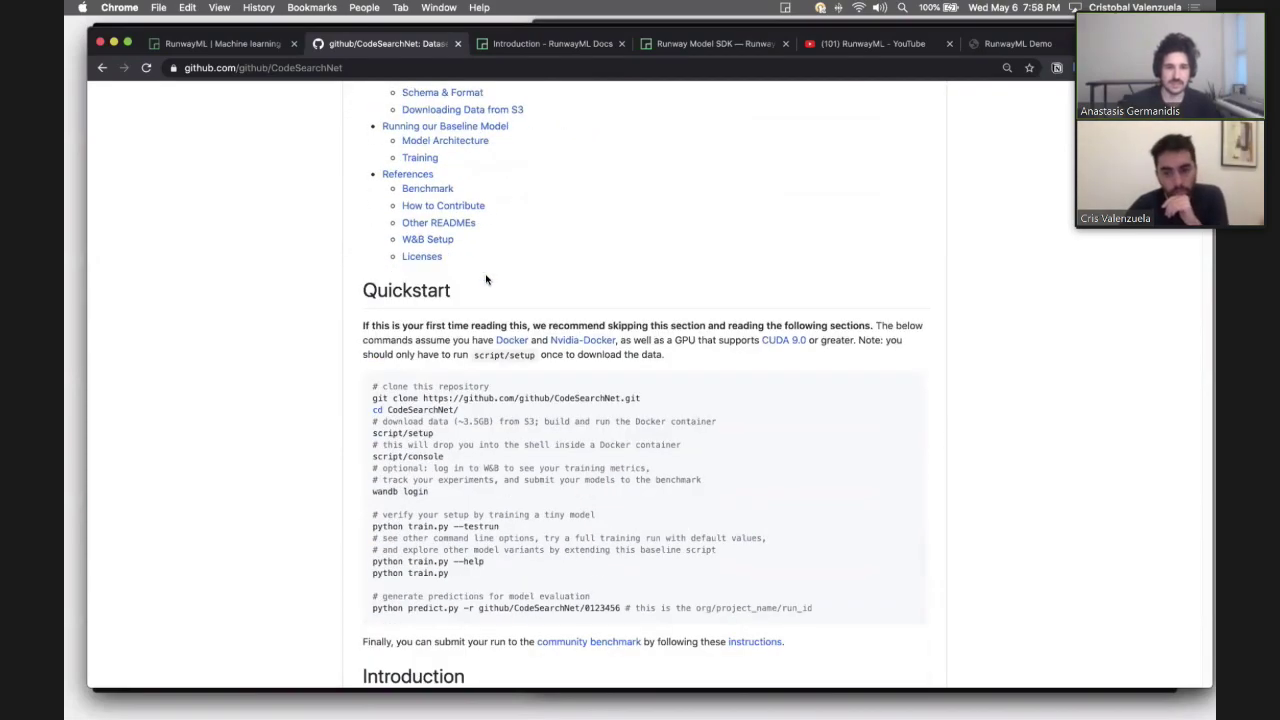
{"action": "scroll", "coordinate": [486, 279], "scroll_direction": "down", "scroll_amount": 2}
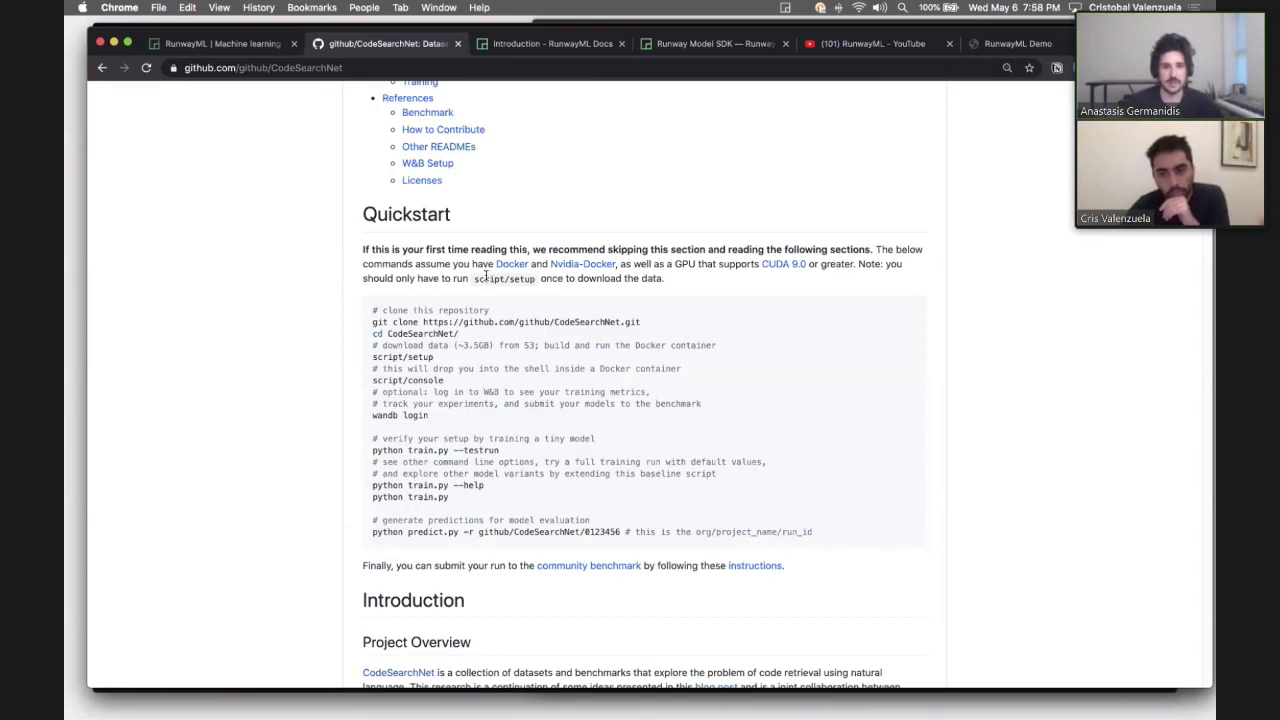
{"action": "scroll", "coordinate": [486, 276], "scroll_direction": "down", "scroll_amount": 1}
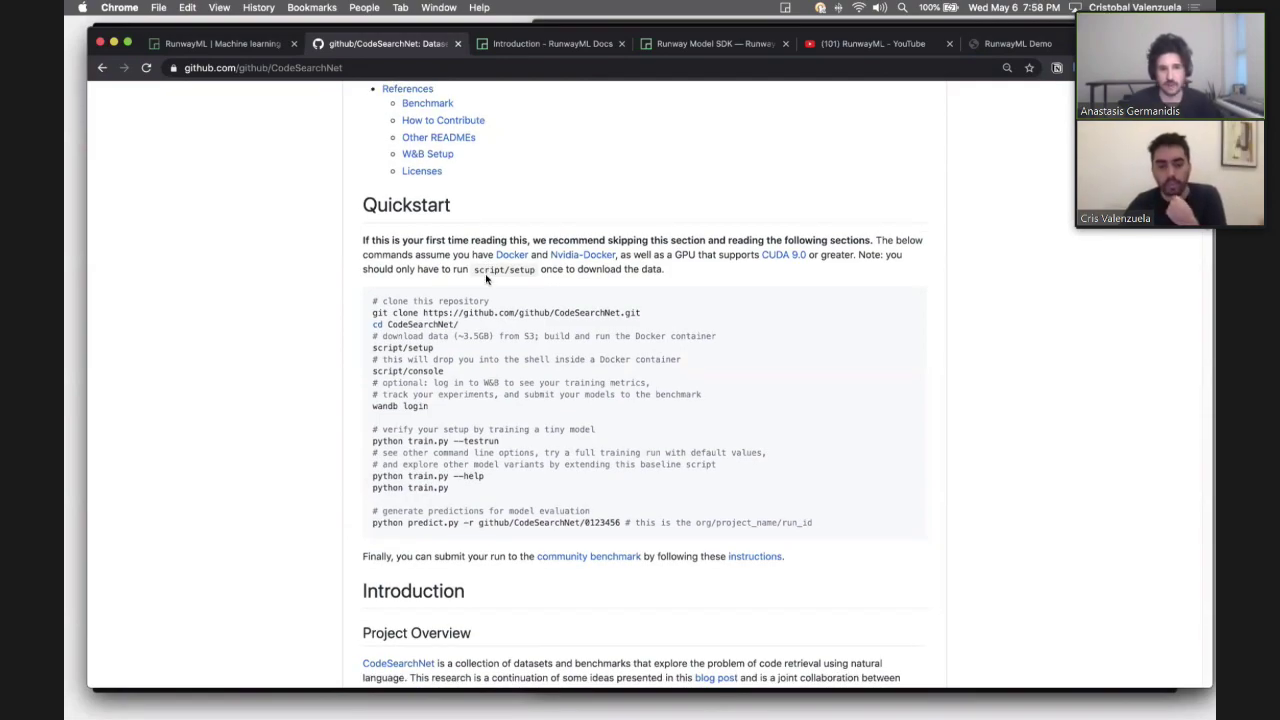
{"action": "scroll", "coordinate": [486, 279], "scroll_direction": "down", "scroll_amount": 2}
{"action": "scroll", "coordinate": [488, 277], "scroll_direction": "down", "scroll_amount": 1}
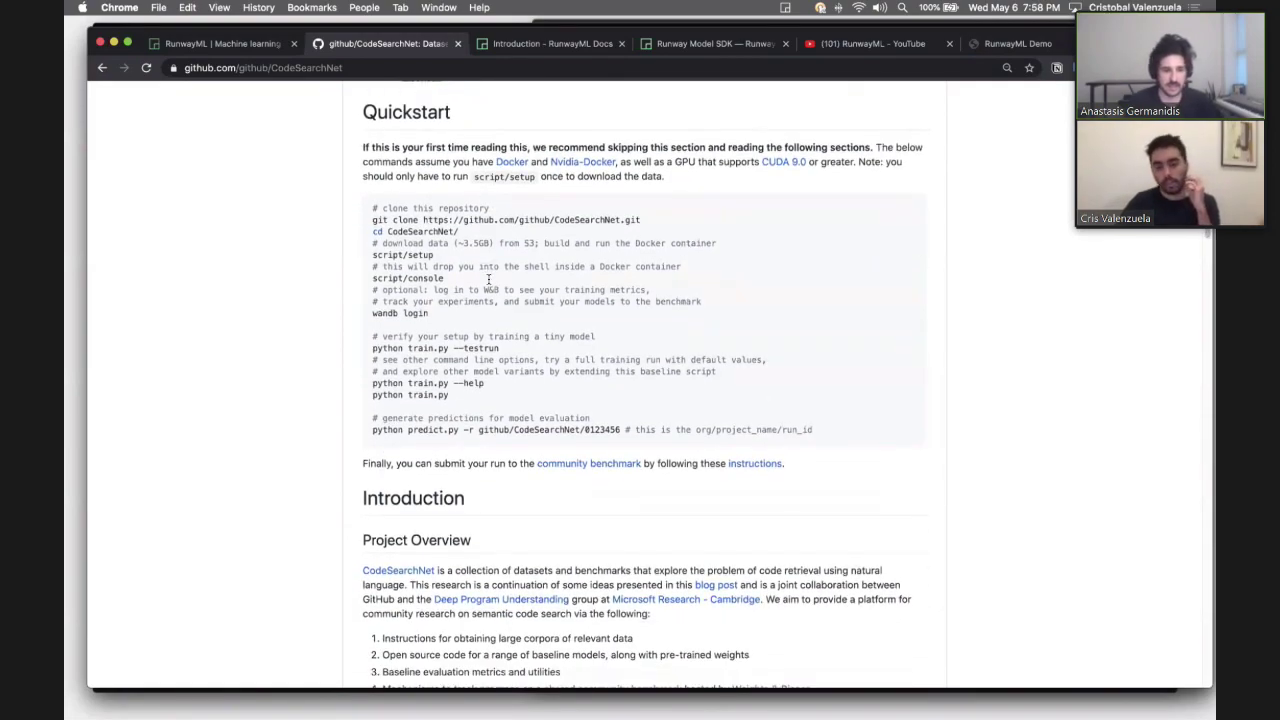
{"action": "scroll", "coordinate": [489, 283], "scroll_direction": "down", "scroll_amount": 4}
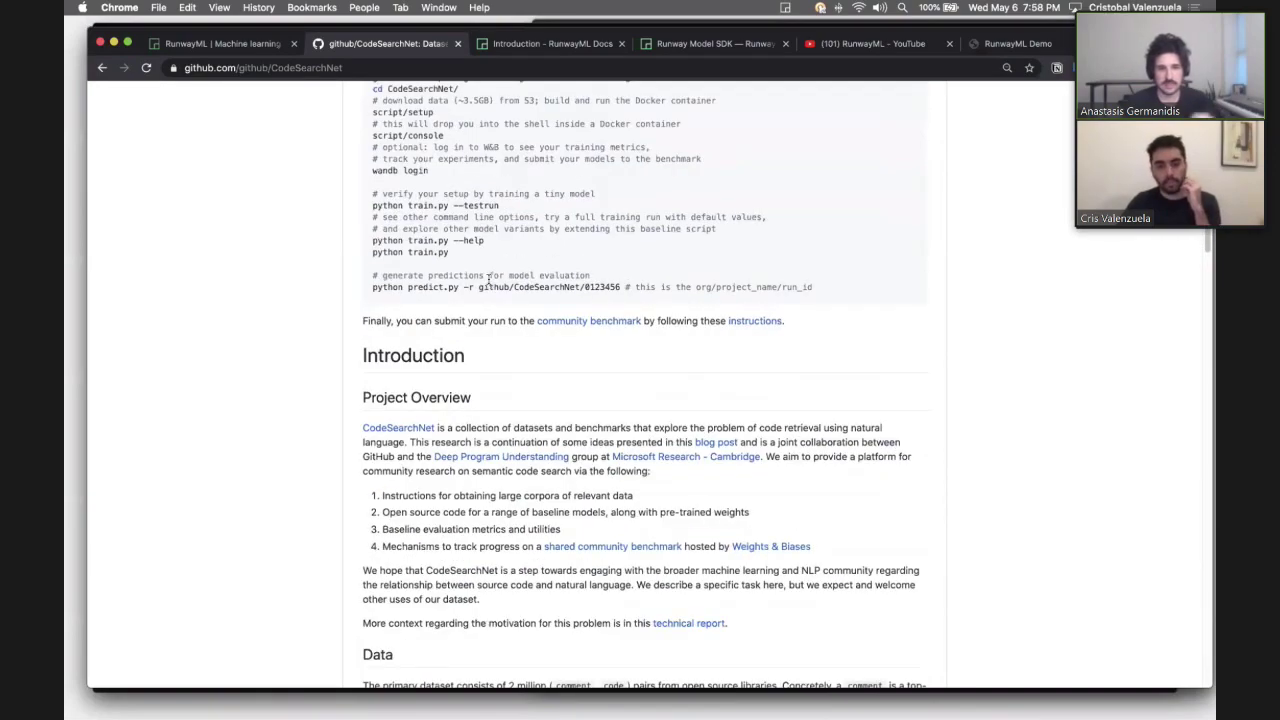
{"action": "scroll", "coordinate": [488, 280], "scroll_direction": "down", "scroll_amount": 4}
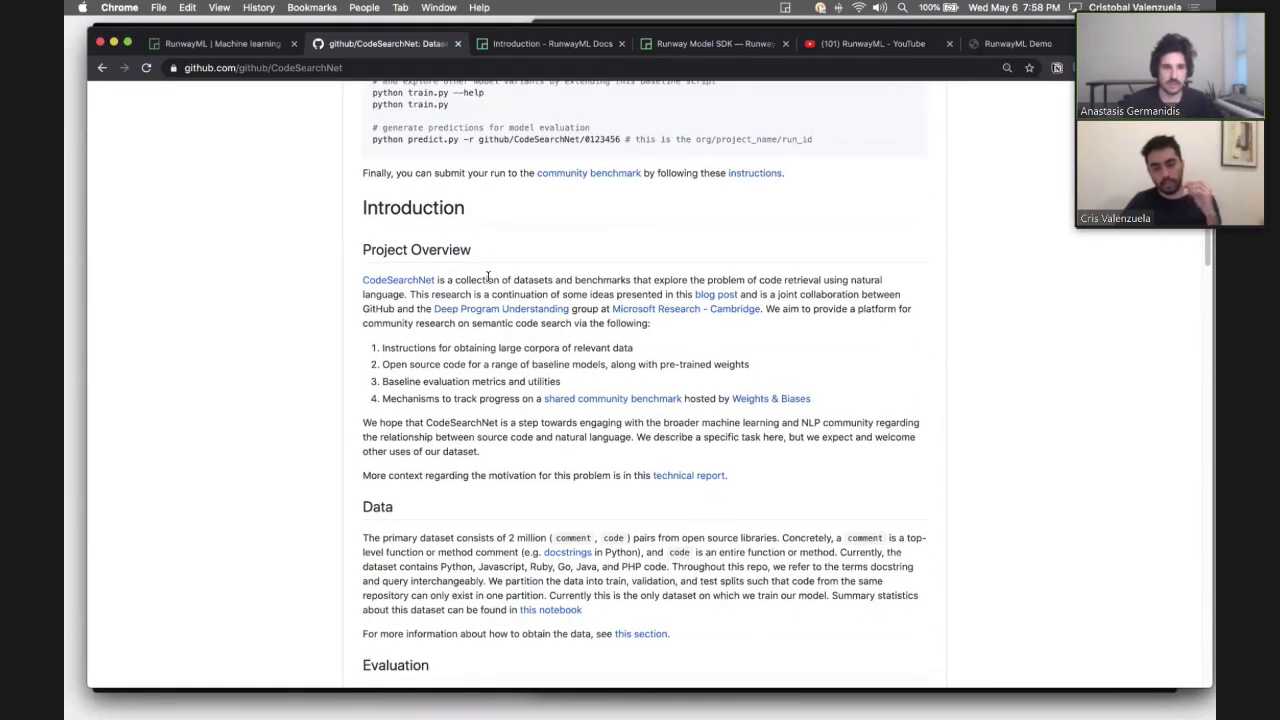
{"action": "scroll", "coordinate": [488, 277], "scroll_direction": "down", "scroll_amount": 1}
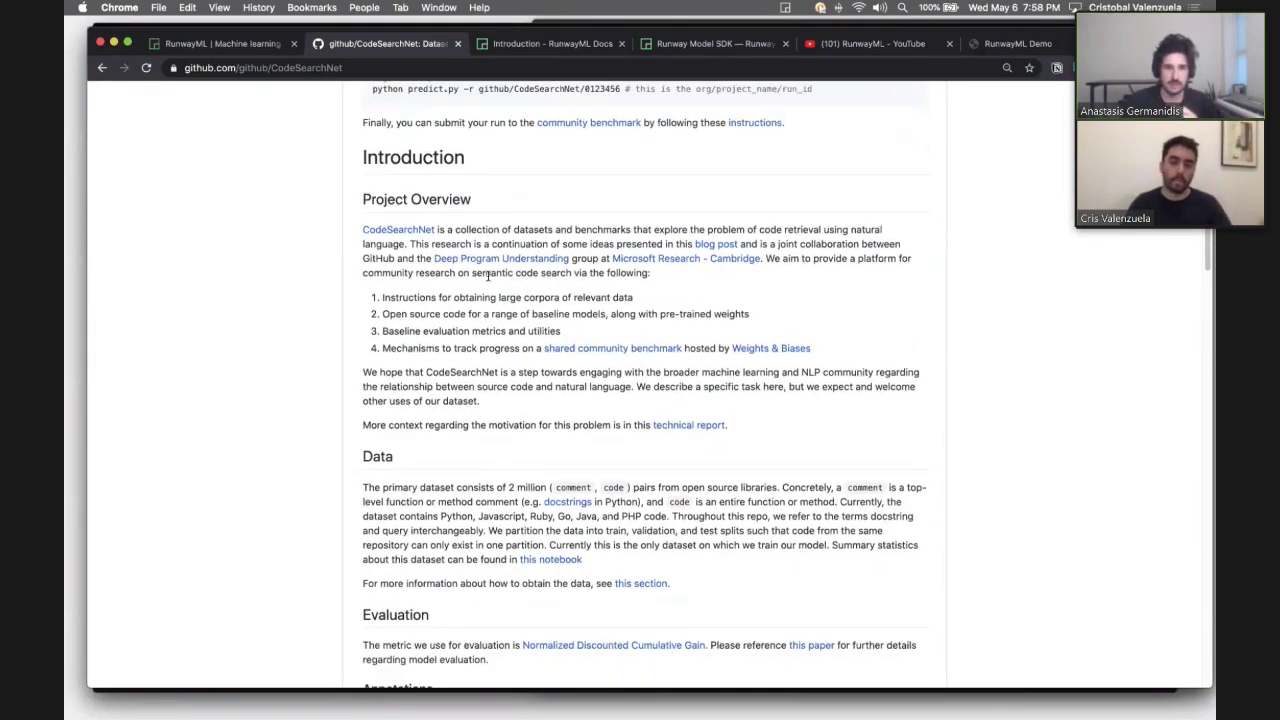
{"action": "scroll", "coordinate": [566, 365], "scroll_direction": "down", "scroll_amount": 1}
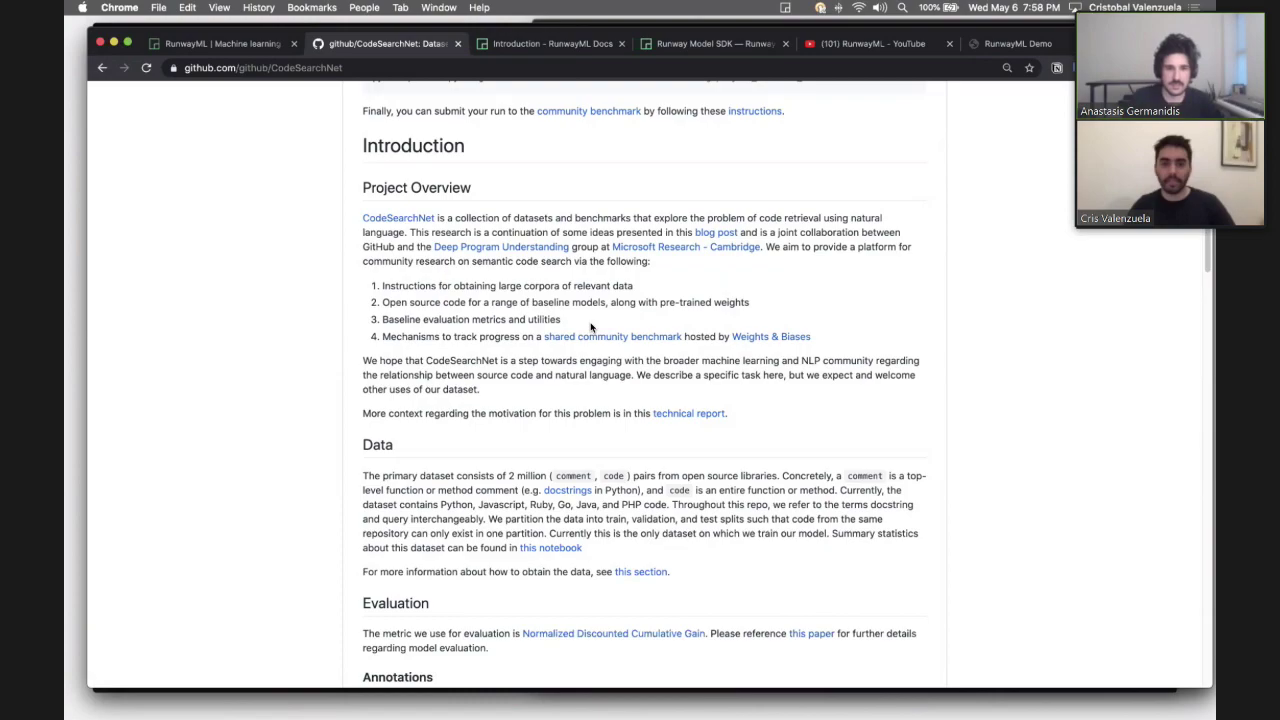
Step: Examine the README's sample data record for get_vid_from_url, highlighting its code and code_tokens fields
{"action": "key", "text": "ctrl+Up"}
{"action": "left_click", "coordinate": [525, 372]}
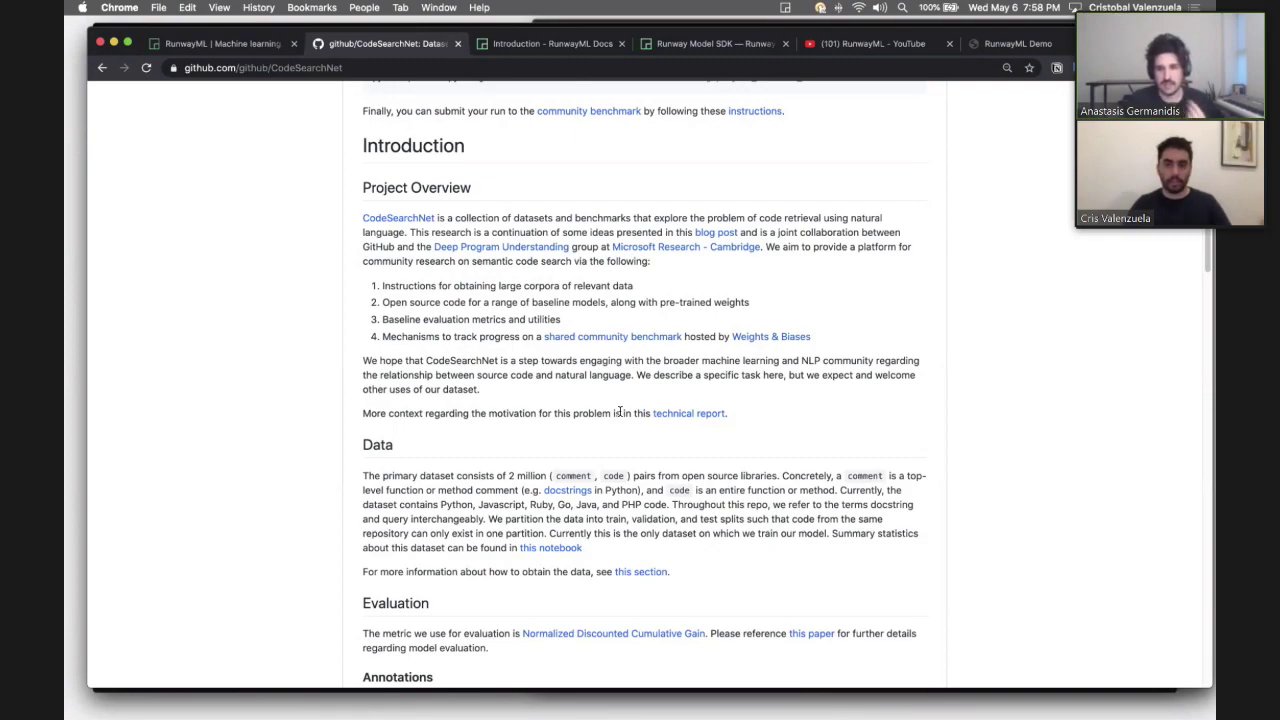
{"action": "scroll", "coordinate": [620, 412], "scroll_direction": "up", "scroll_amount": 3}
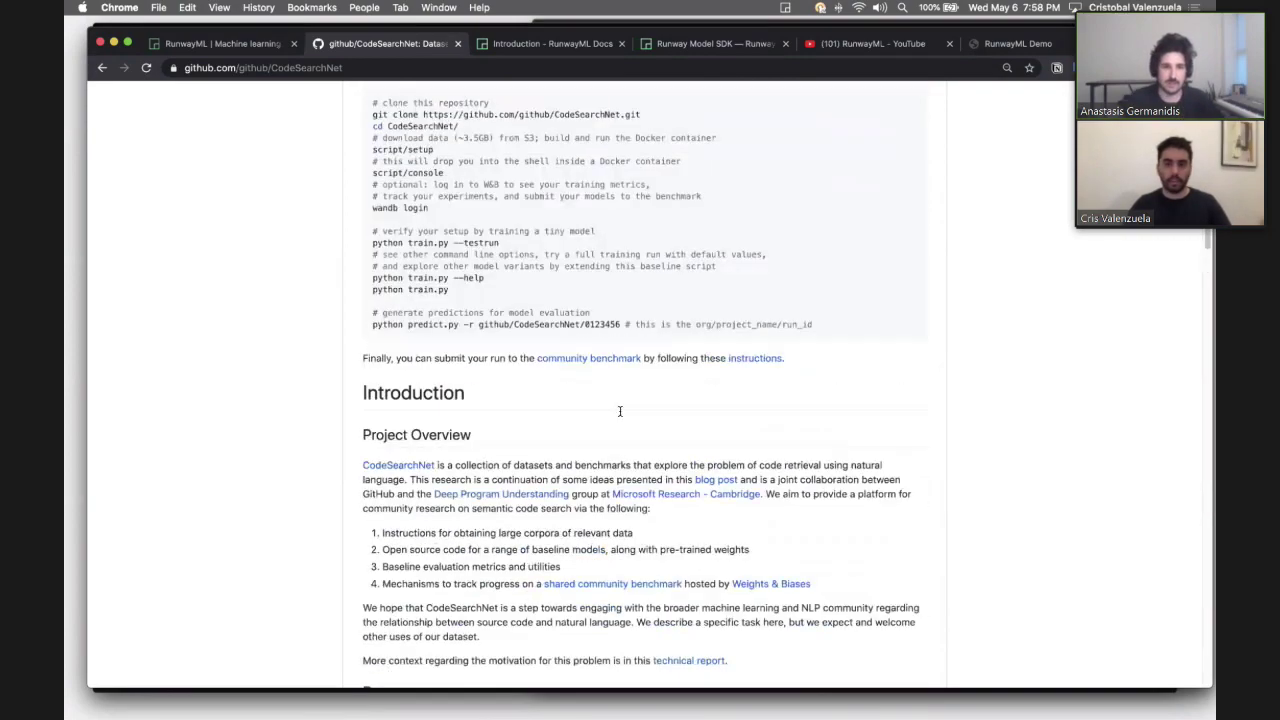
{"action": "scroll", "coordinate": [620, 412], "scroll_direction": "down", "scroll_amount": 20}
{"action": "scroll", "coordinate": [620, 412], "scroll_direction": "down", "scroll_amount": 2}
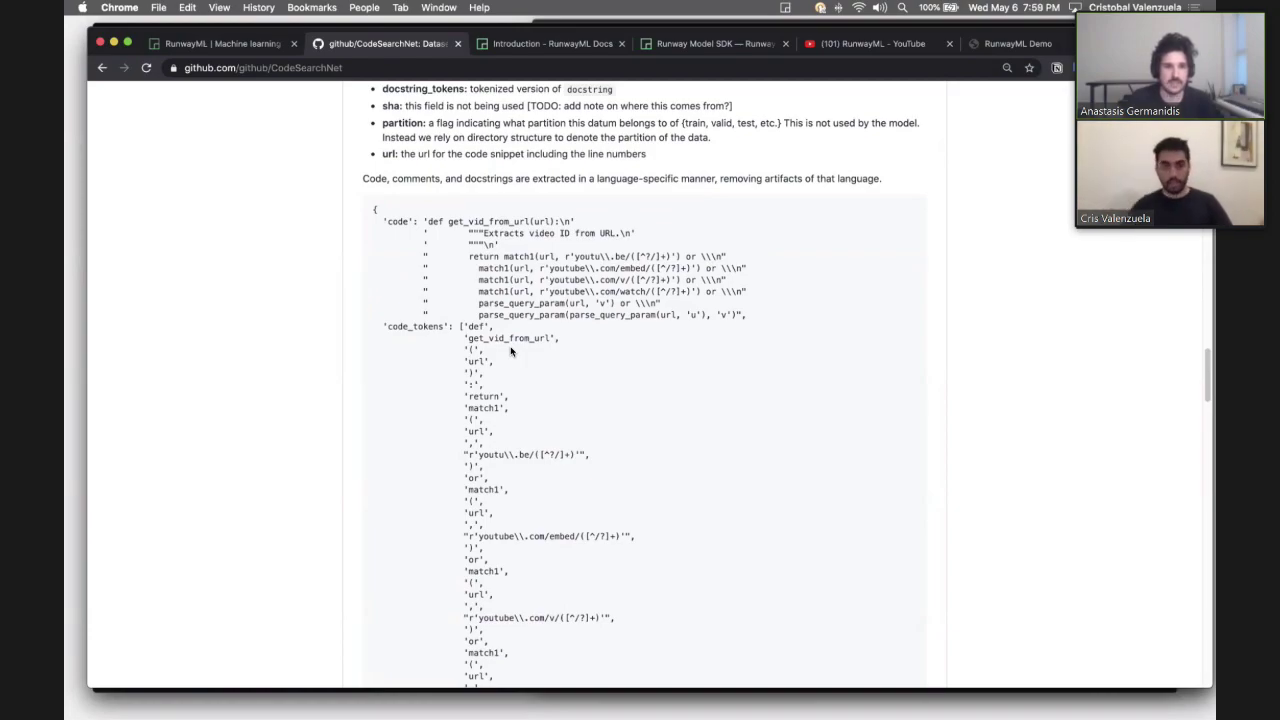
{"action": "left_click_drag", "start_coordinate": [374, 209], "coordinate": [505, 334]}
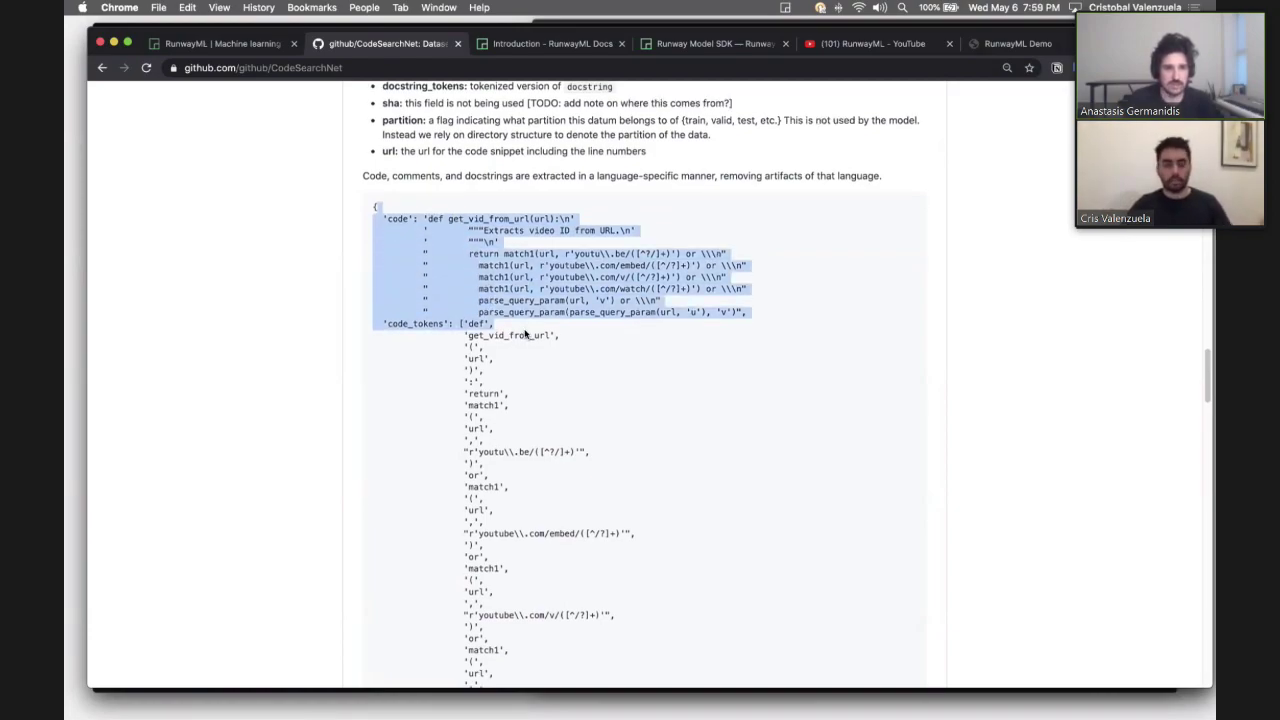
{"action": "scroll", "coordinate": [520, 333], "scroll_direction": "down", "scroll_amount": 3}
{"action": "scroll", "coordinate": [510, 300], "scroll_direction": "up", "scroll_amount": 2}
{"action": "left_click", "coordinate": [500, 272]}
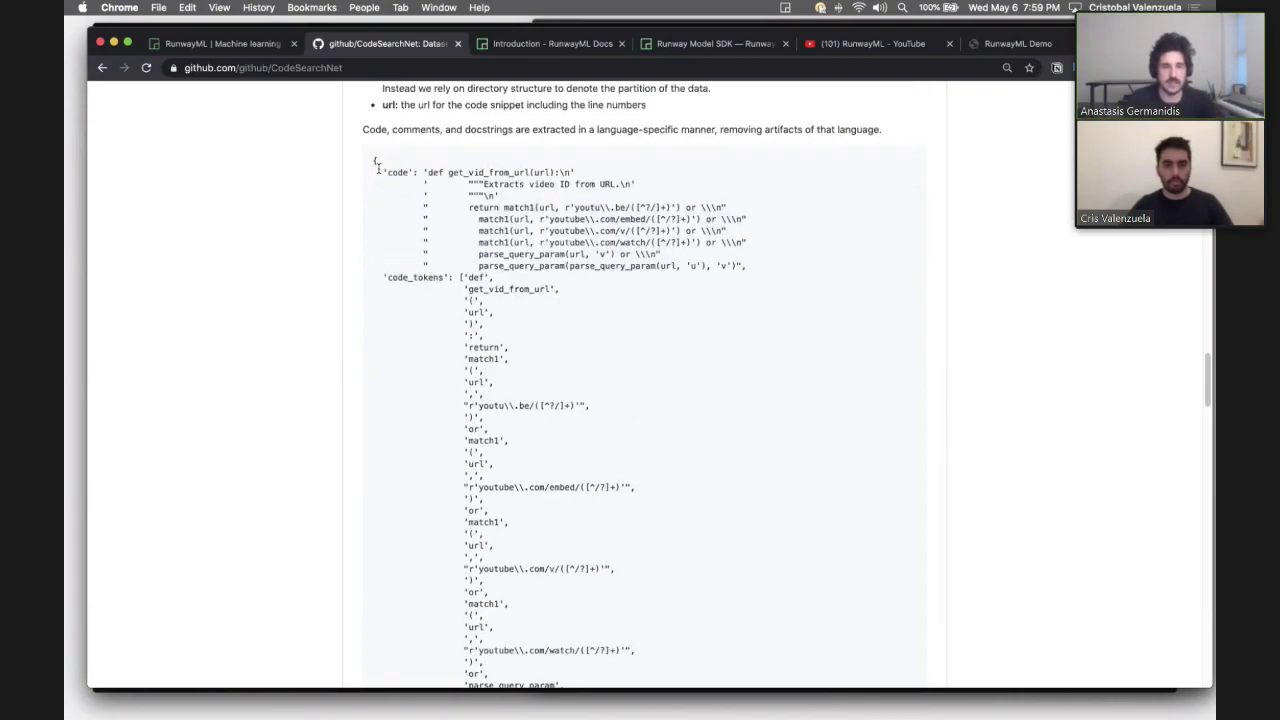
{"action": "left_click_drag", "start_coordinate": [378, 168], "coordinate": [434, 172]}
{"action": "left_click", "coordinate": [558, 212]}
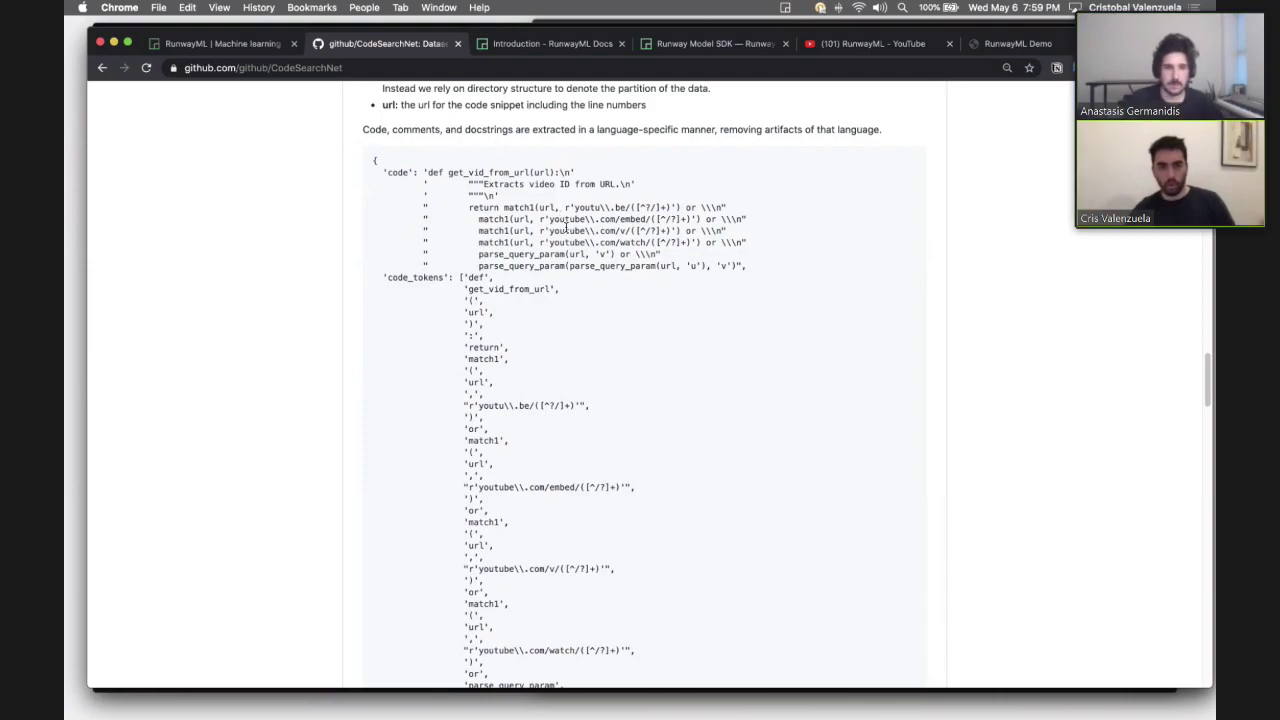
Step: Switch back to Runway and add the JS-Code-Generator model to the Physalis Existentialism workspace
{"action": "key", "text": "super+Tab"}
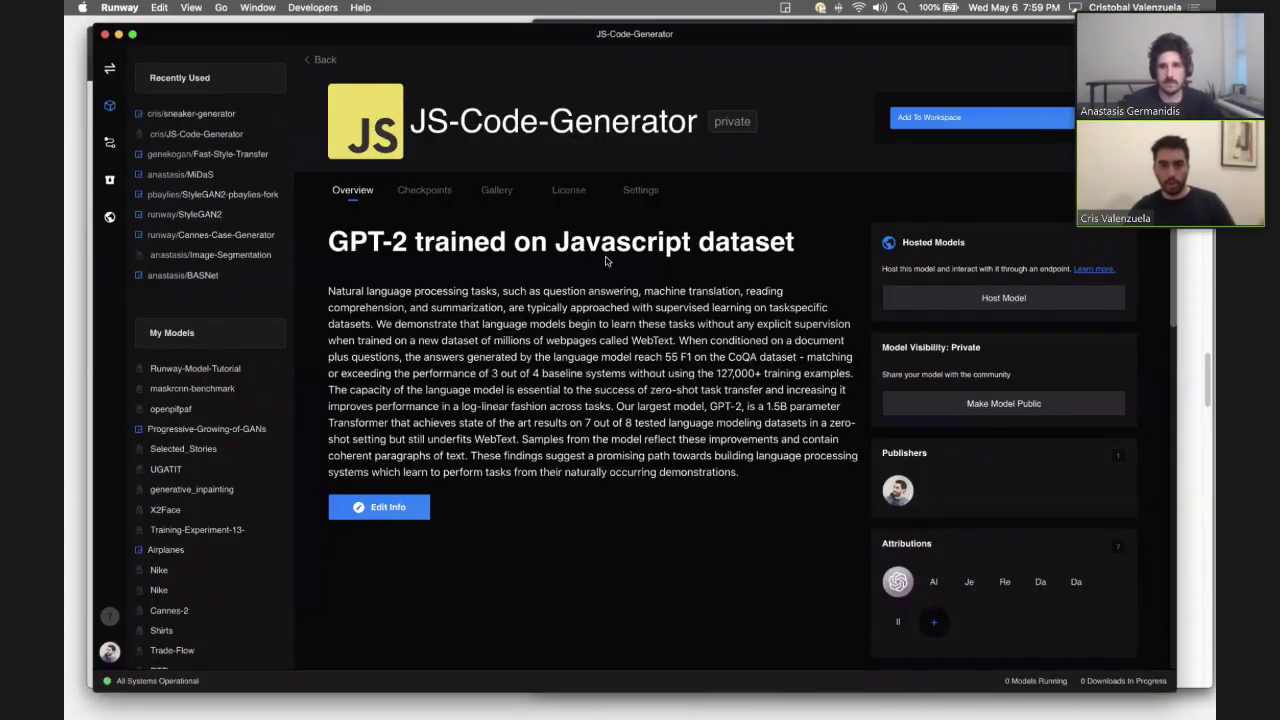
{"action": "left_click", "coordinate": [928, 118]}
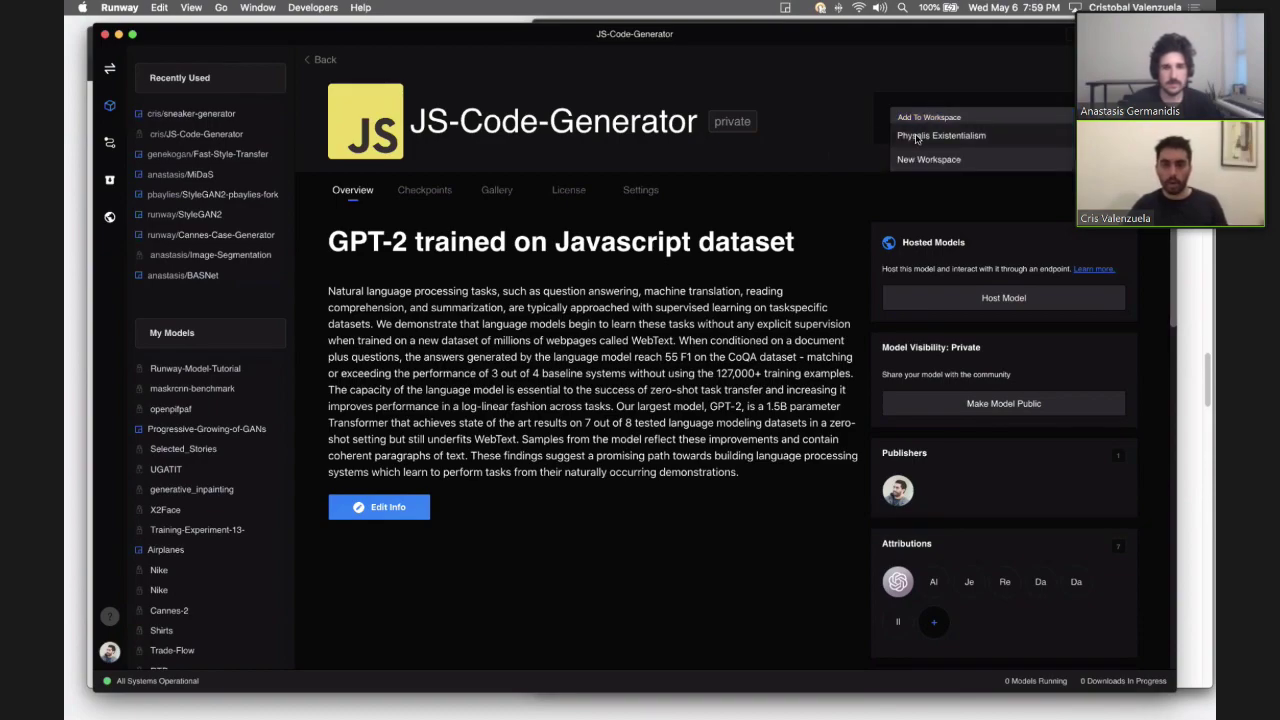
{"action": "left_click", "coordinate": [916, 137]}
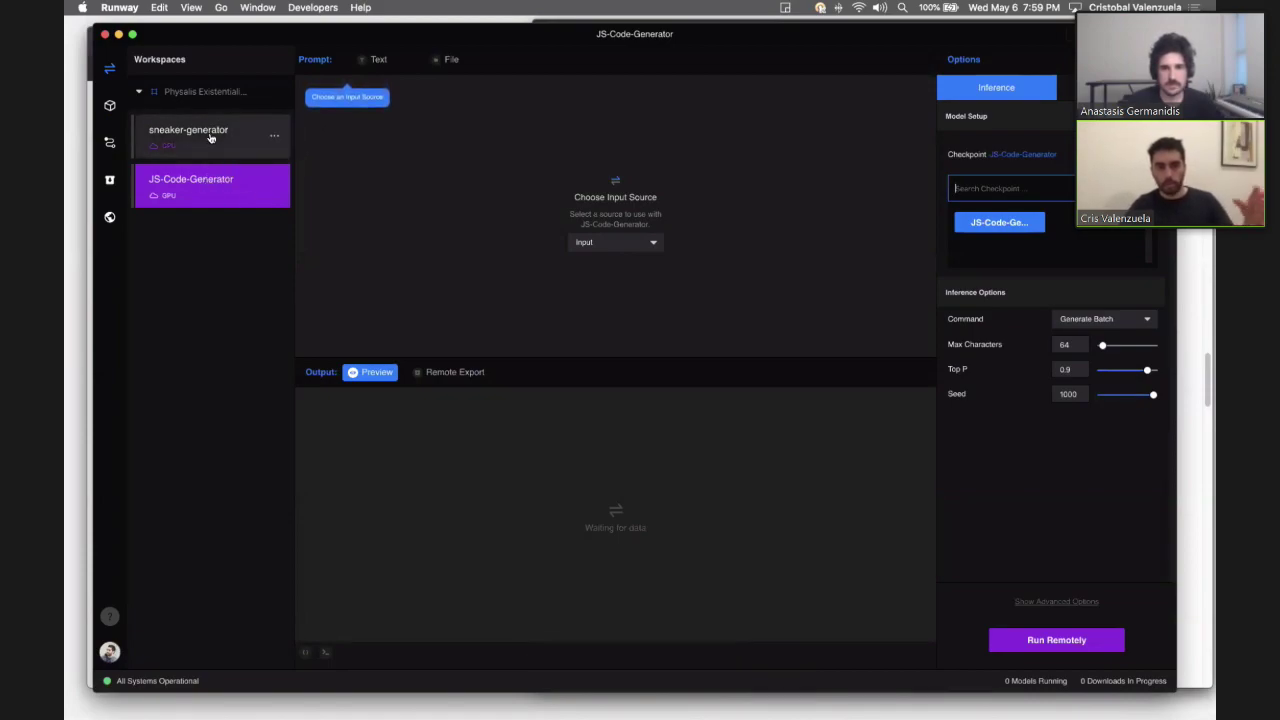
Step: Check the workspace's sneaker-generator model, return to JS-Code-Generator and run it remotely
{"action": "left_click", "coordinate": [211, 138]}
{"action": "left_click", "coordinate": [222, 193]}
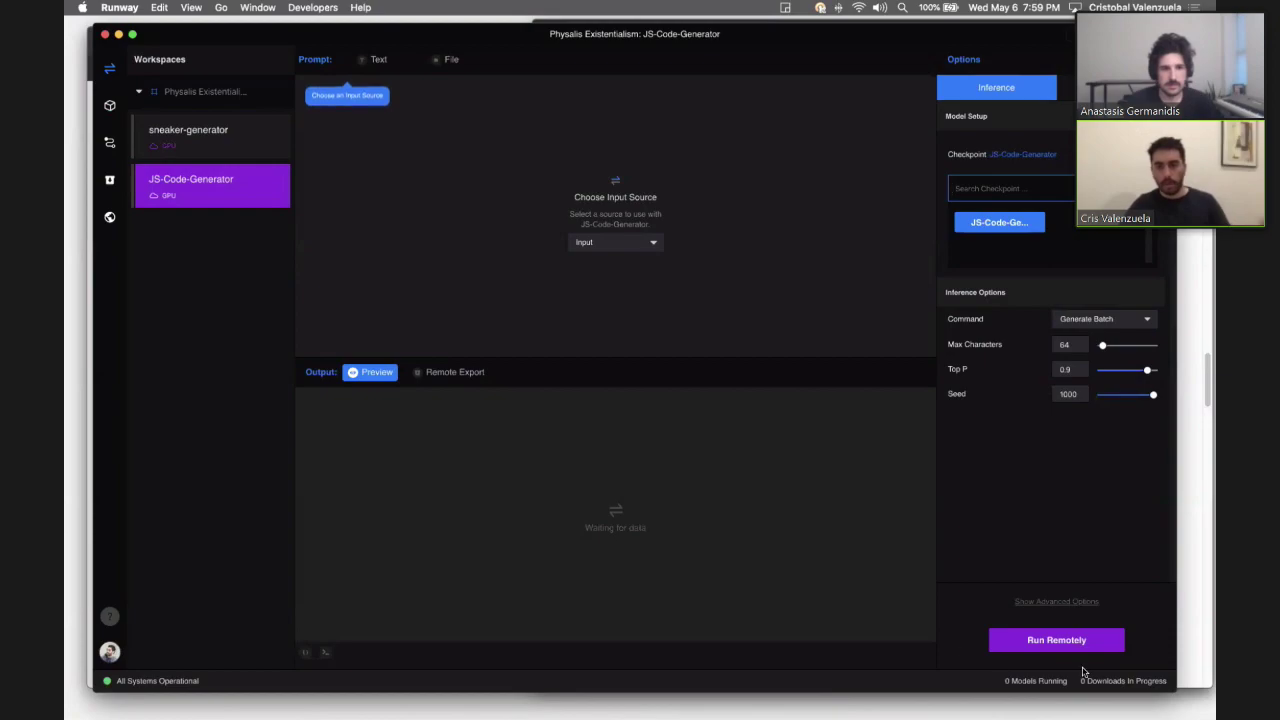
{"action": "left_click", "coordinate": [1010, 645]}
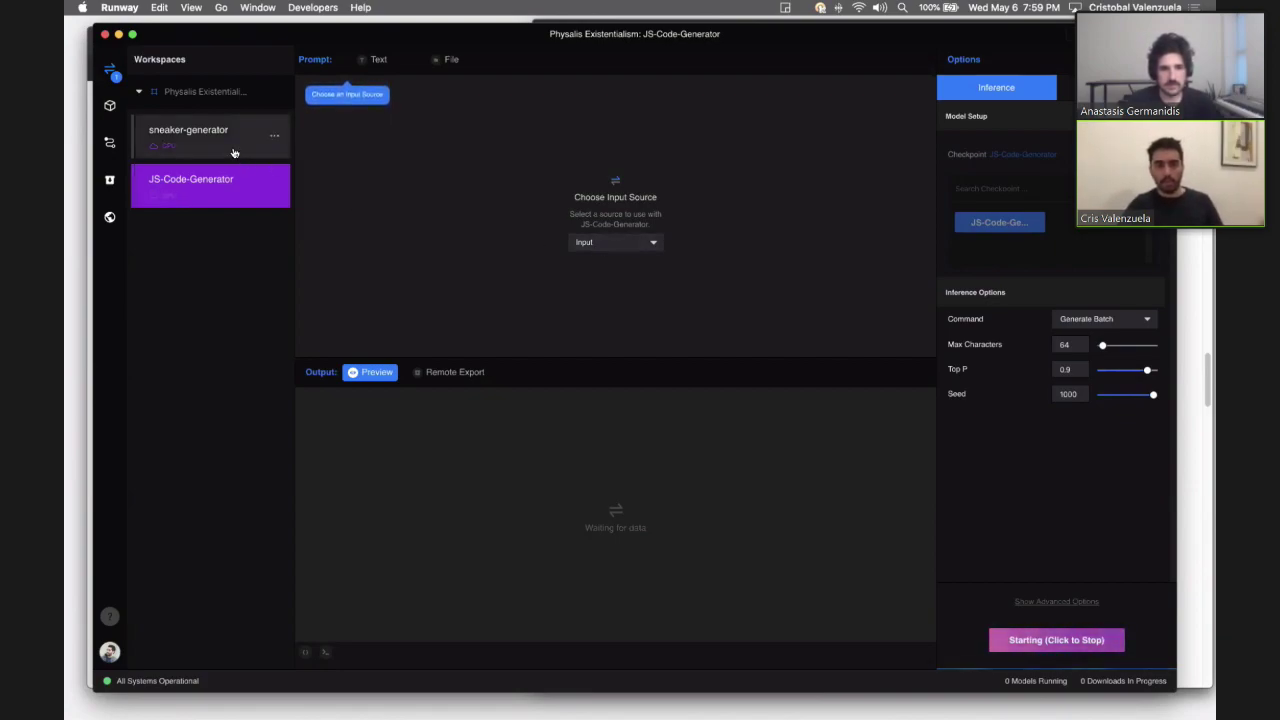
Step: Revisit the sneaker-generator model, and view the input source options available for JS-Code-Generator
{"action": "left_click", "coordinate": [200, 135]}
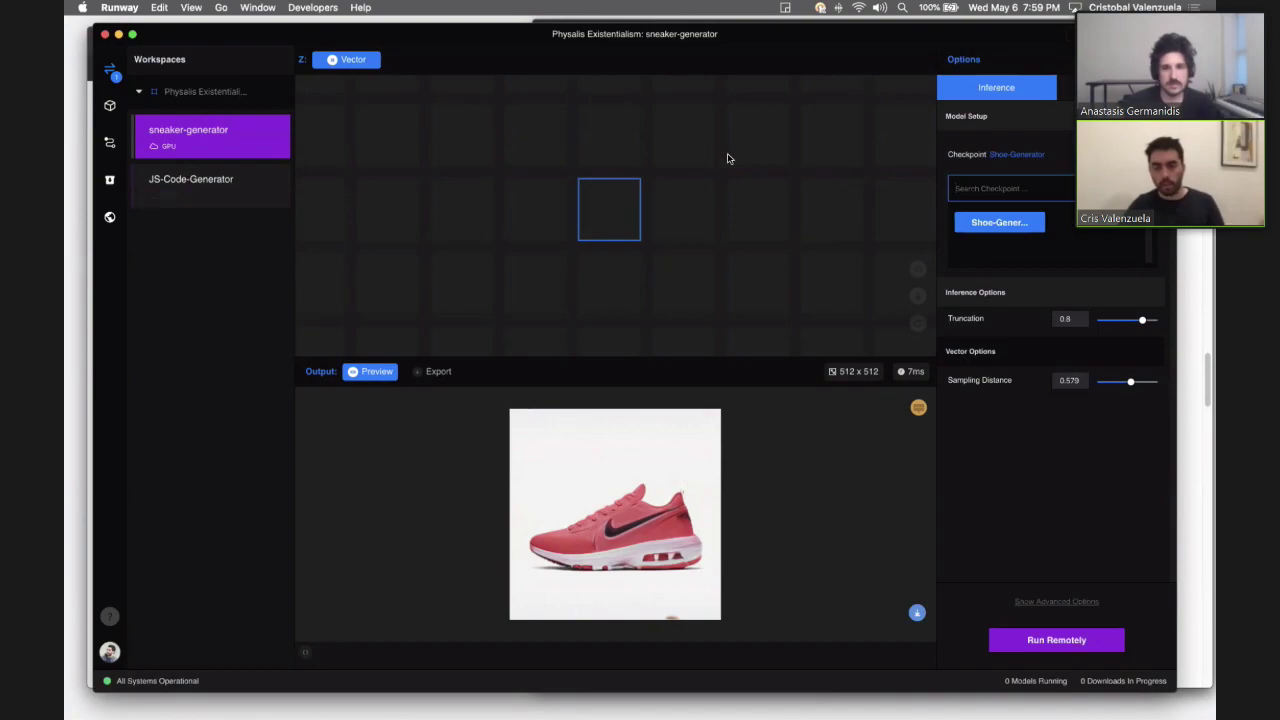
{"action": "left_click", "coordinate": [203, 198]}
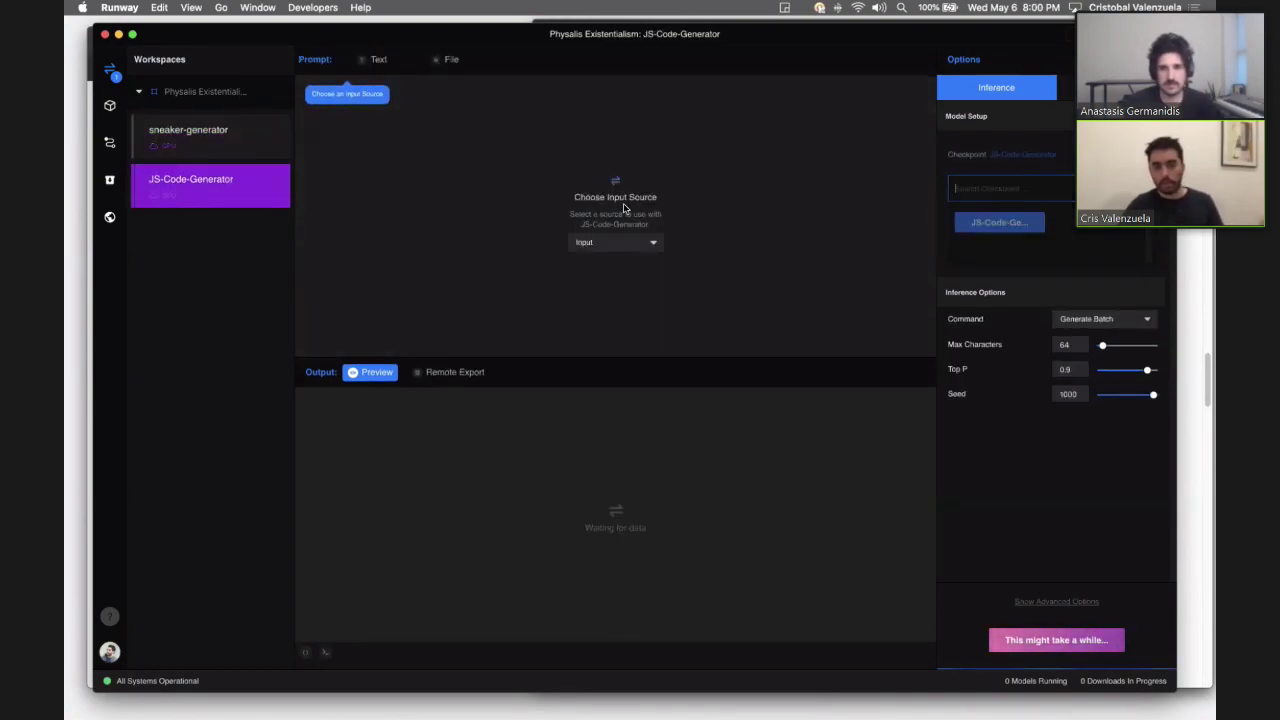
{"action": "left_click", "coordinate": [622, 243]}
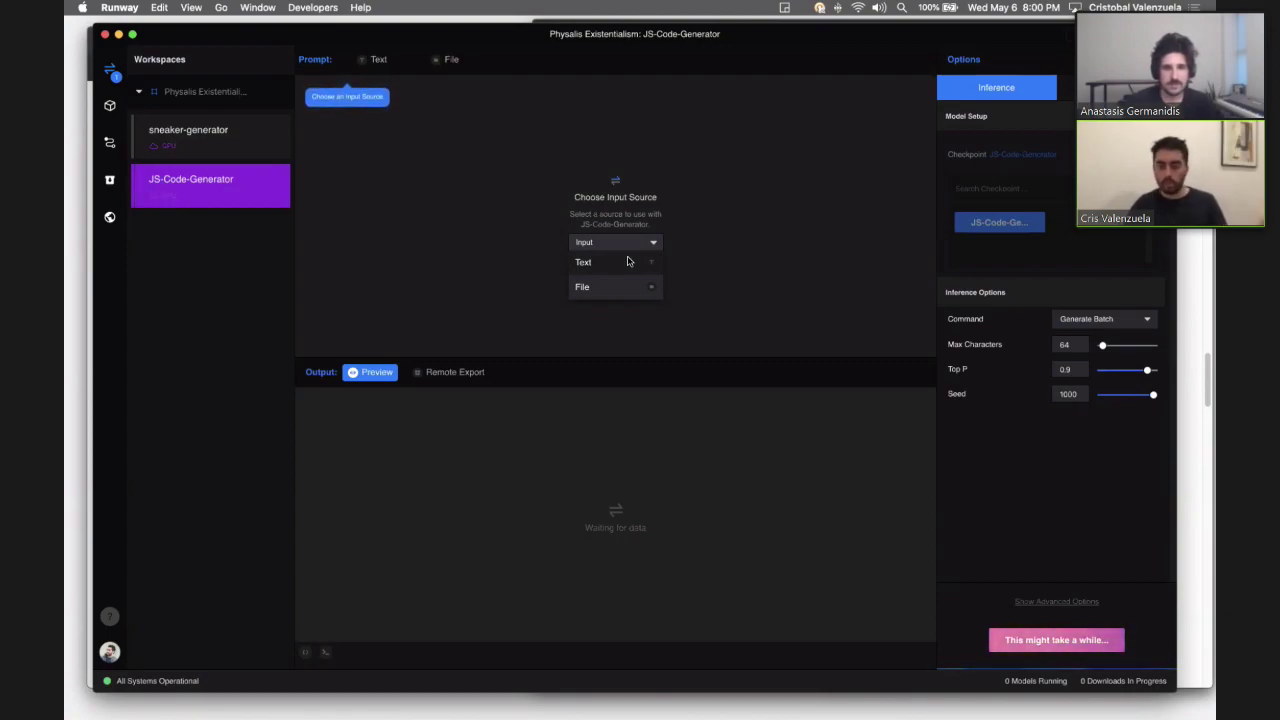
Step: Browse the trending models in the model library down to the row containing NovaGAN and DeepDream
{"action": "left_click", "coordinate": [110, 105]}
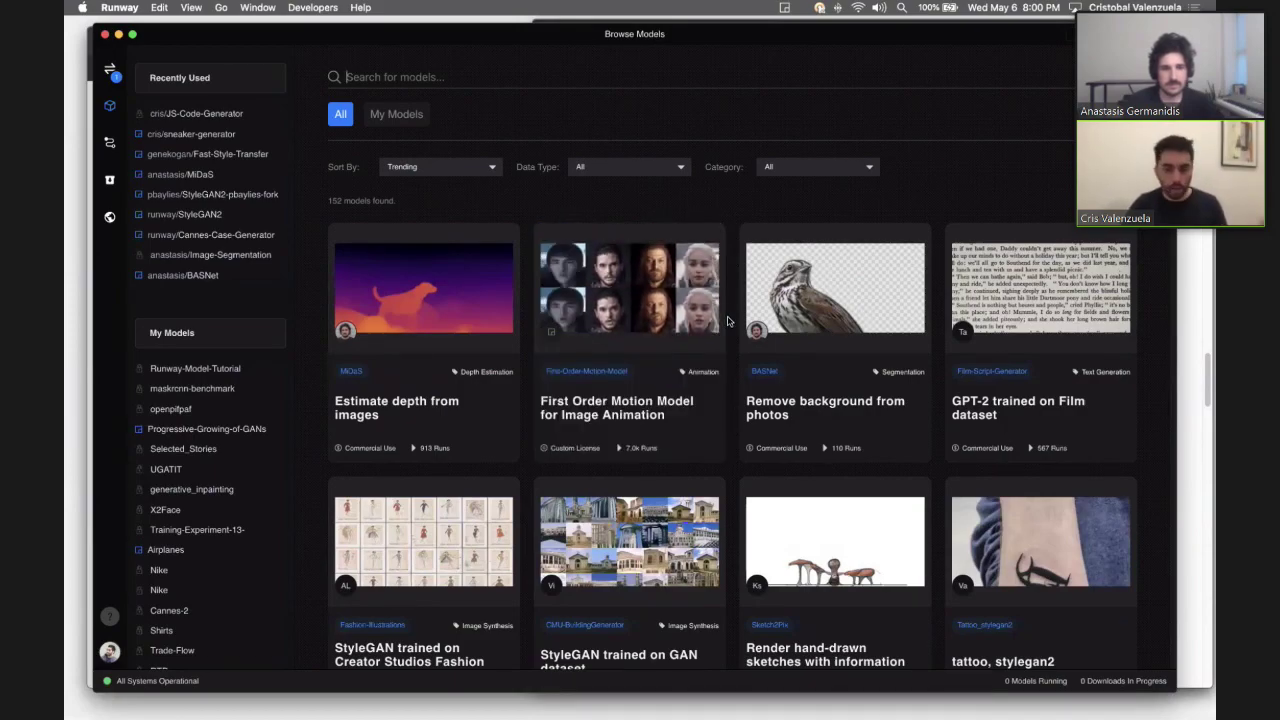
{"action": "scroll", "coordinate": [728, 321], "scroll_direction": "down", "scroll_amount": 10}
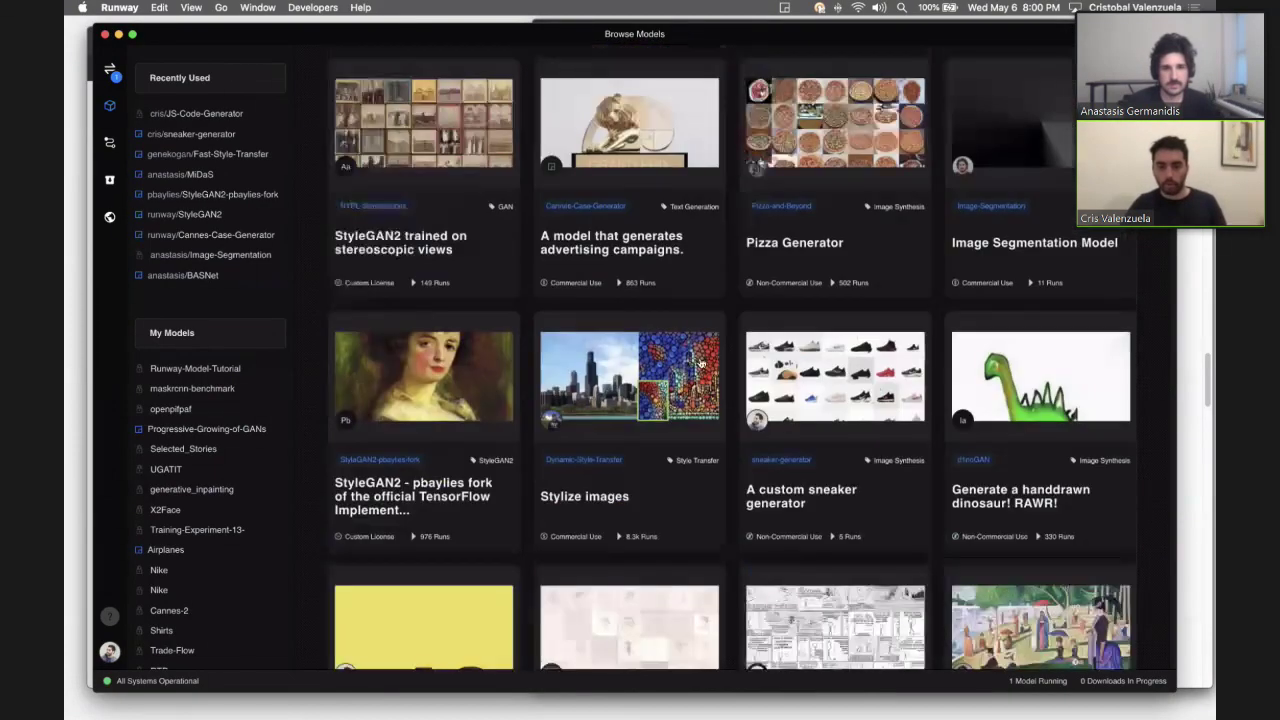
{"action": "scroll", "coordinate": [616, 494], "scroll_direction": "down", "scroll_amount": 5}
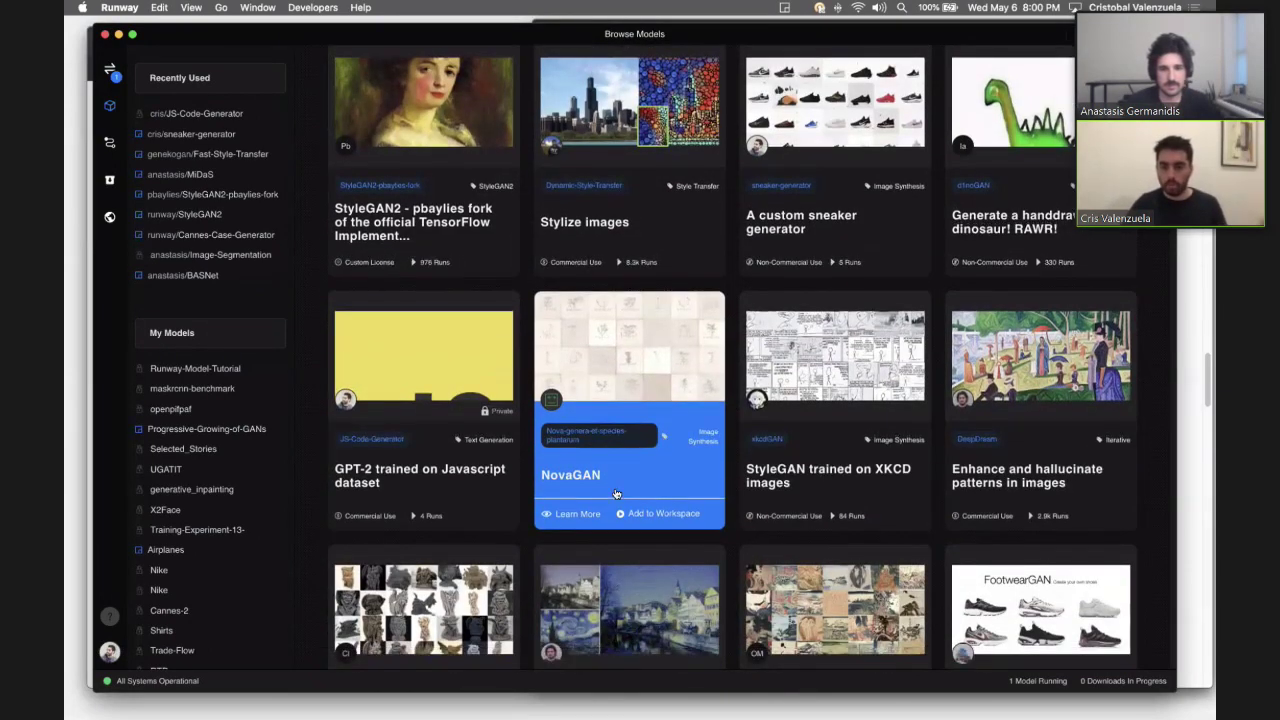
Step: Look through more models in the library, past the Neural-Style and StyleGAN2 rows, and return to the start of the list
{"action": "scroll", "coordinate": [616, 494], "scroll_direction": "down", "scroll_amount": 1}
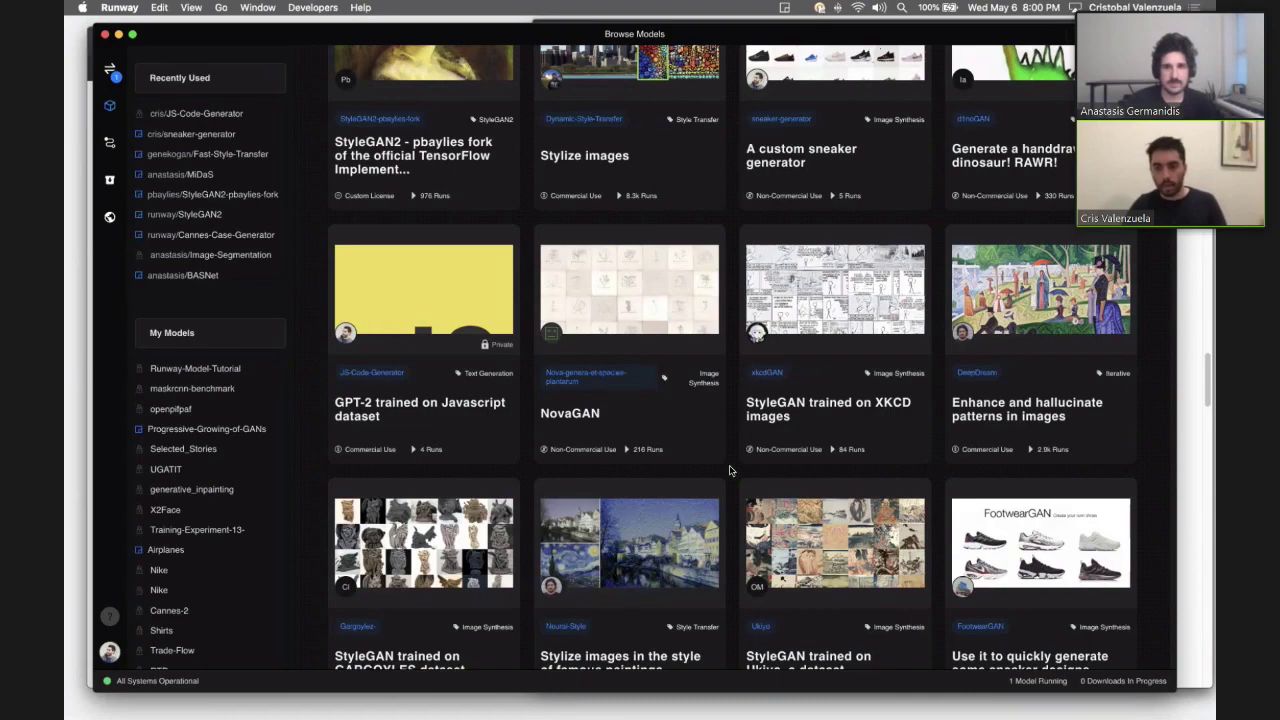
{"action": "scroll", "coordinate": [729, 470], "scroll_direction": "down", "scroll_amount": 3}
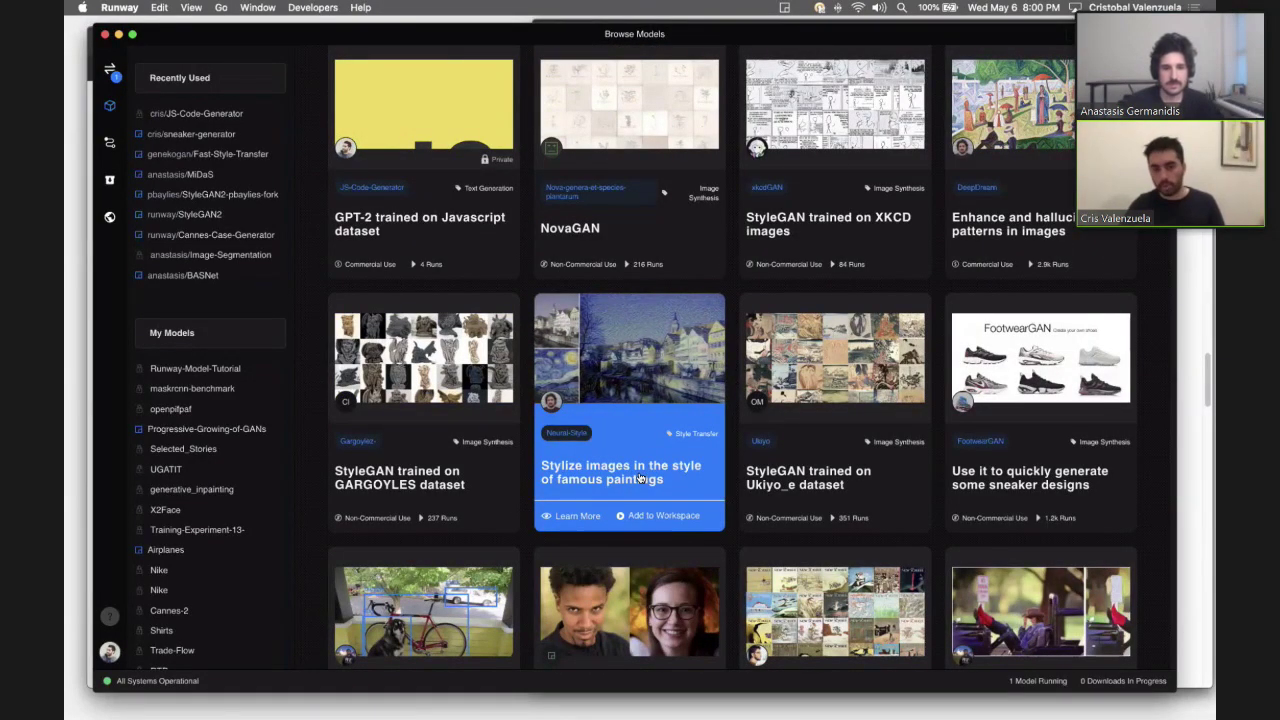
{"action": "scroll", "coordinate": [640, 478], "scroll_direction": "down", "scroll_amount": 5}
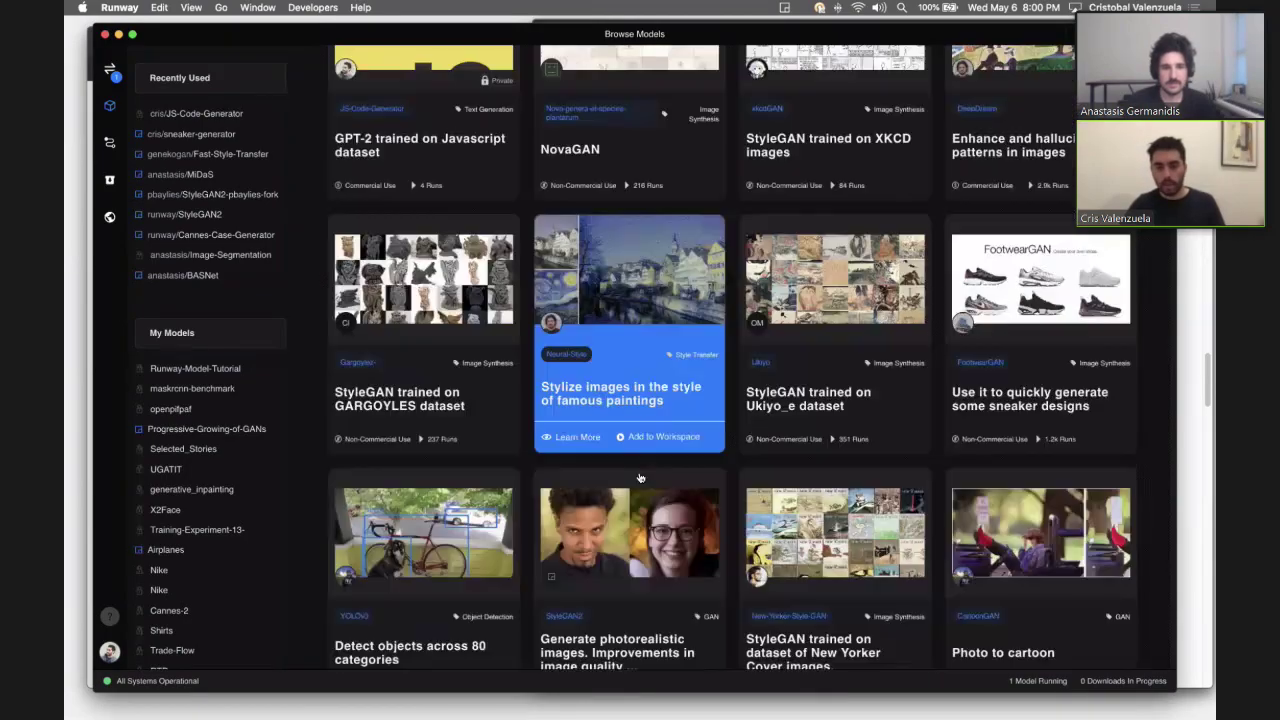
{"action": "scroll", "coordinate": [640, 478], "scroll_direction": "up", "scroll_amount": 7}
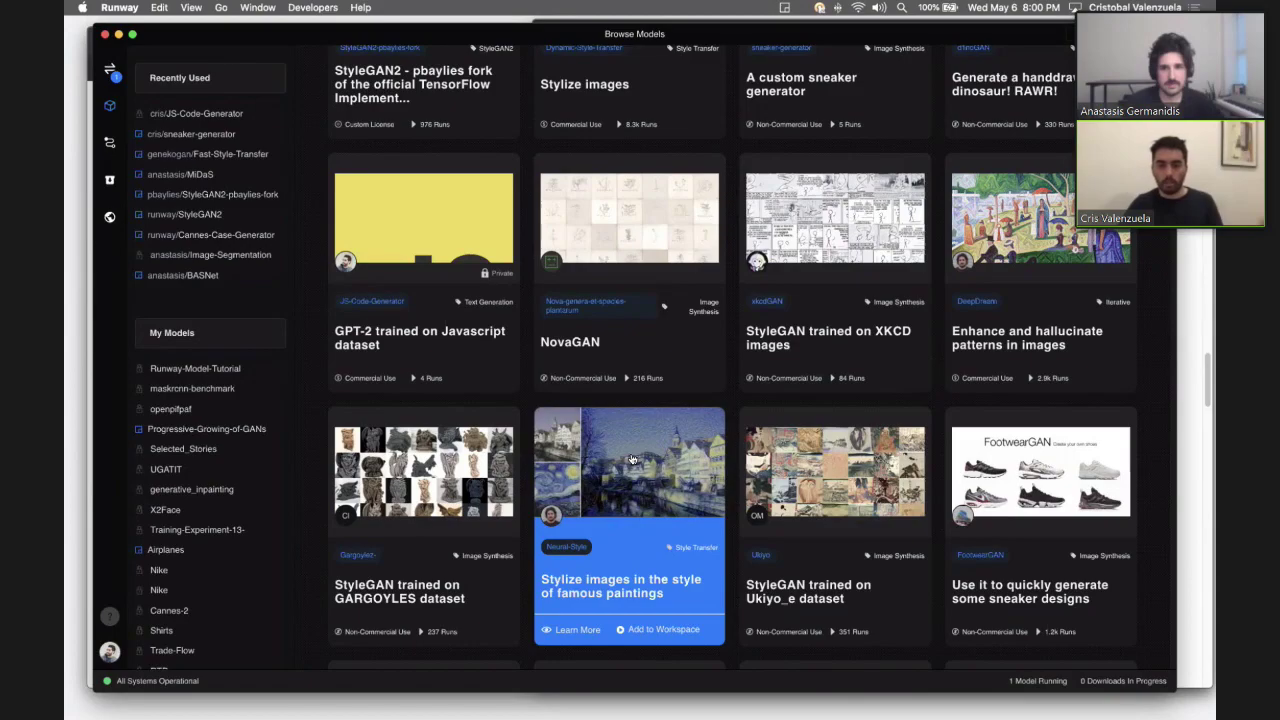
{"action": "scroll", "coordinate": [632, 459], "scroll_direction": "up", "scroll_amount": 3}
{"action": "scroll", "coordinate": [632, 459], "scroll_direction": "up", "scroll_amount": 10}
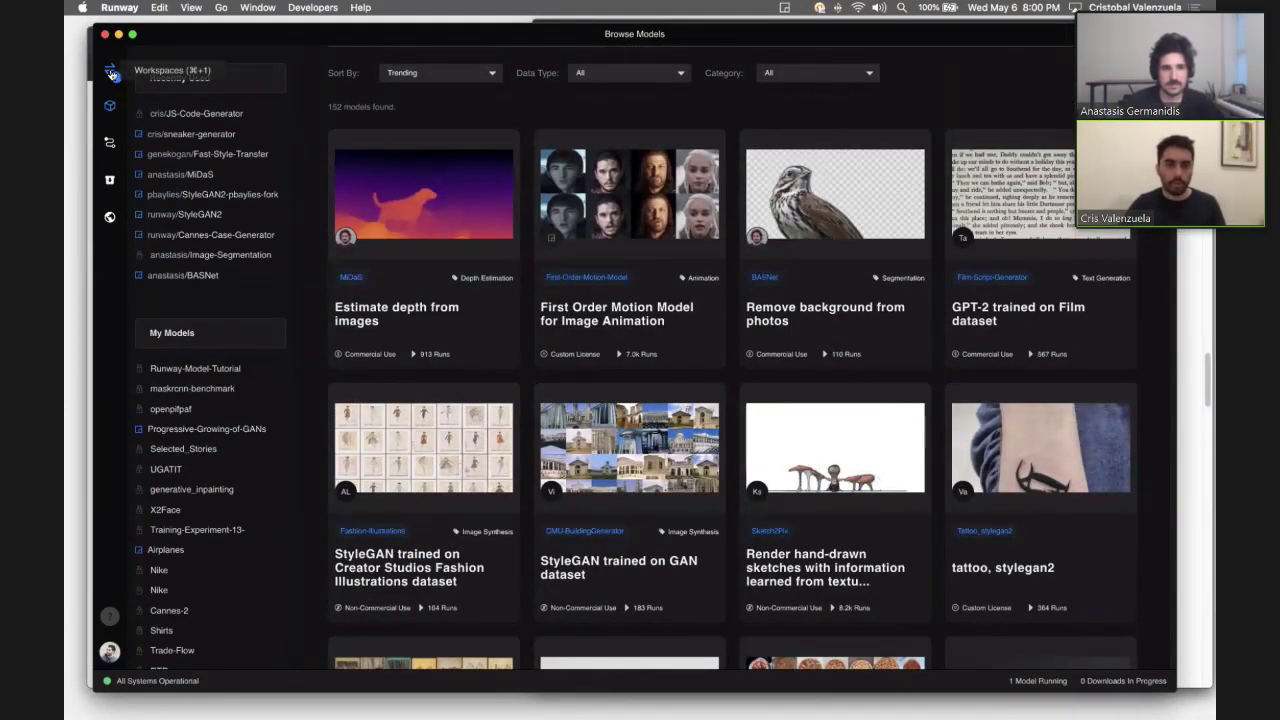
Step: Return to the workspace and choose Text as the input source for JS-Code-Generator
{"action": "left_click", "coordinate": [110, 70]}
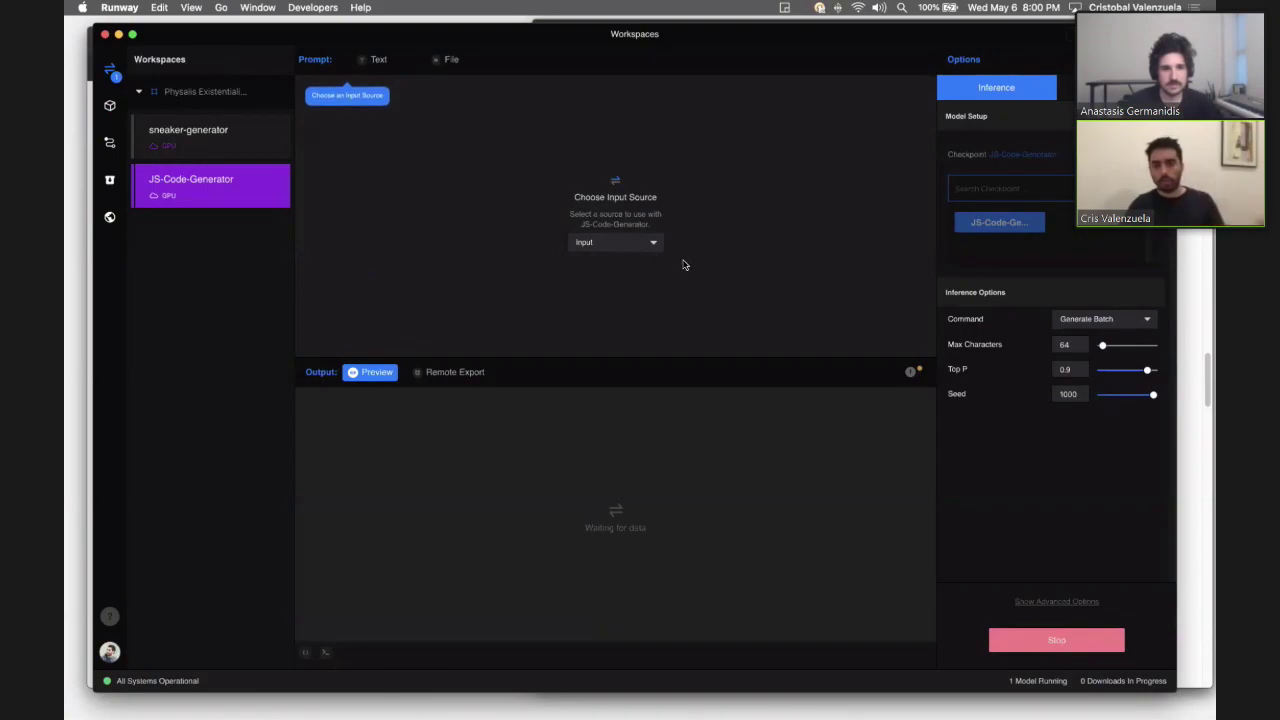
{"action": "left_click", "coordinate": [621, 243]}
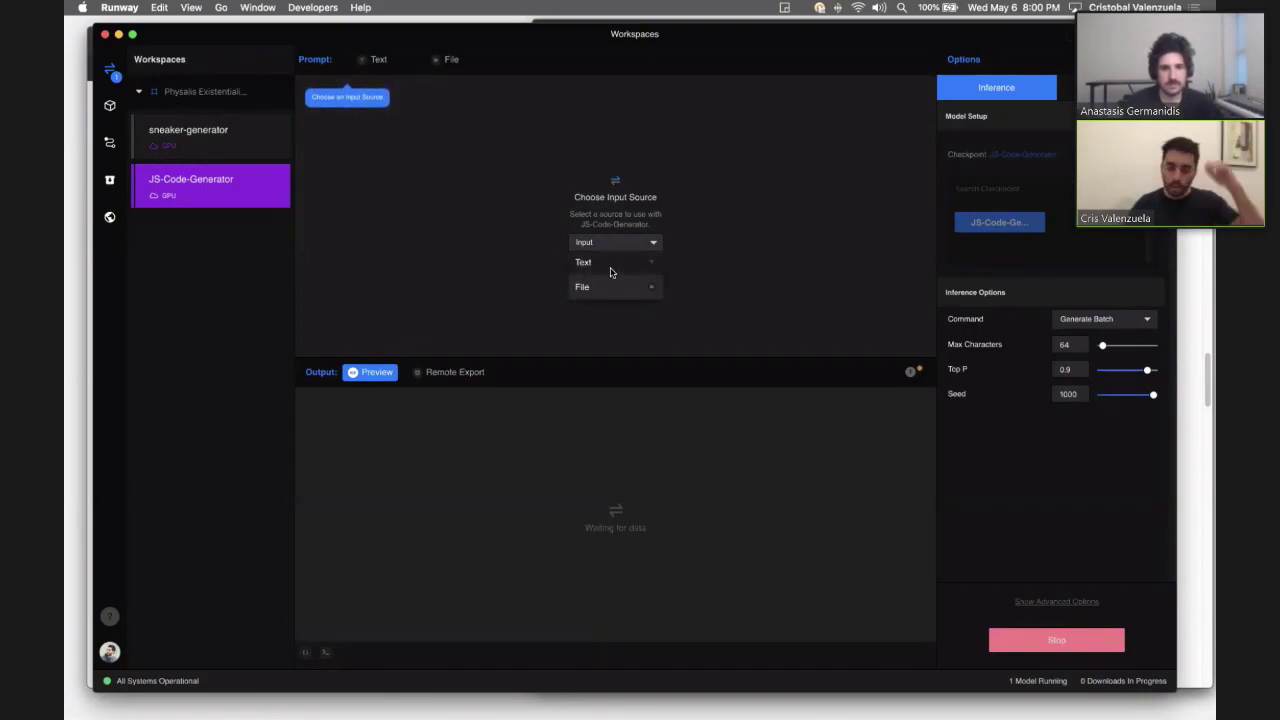
{"action": "left_click", "coordinate": [610, 265]}
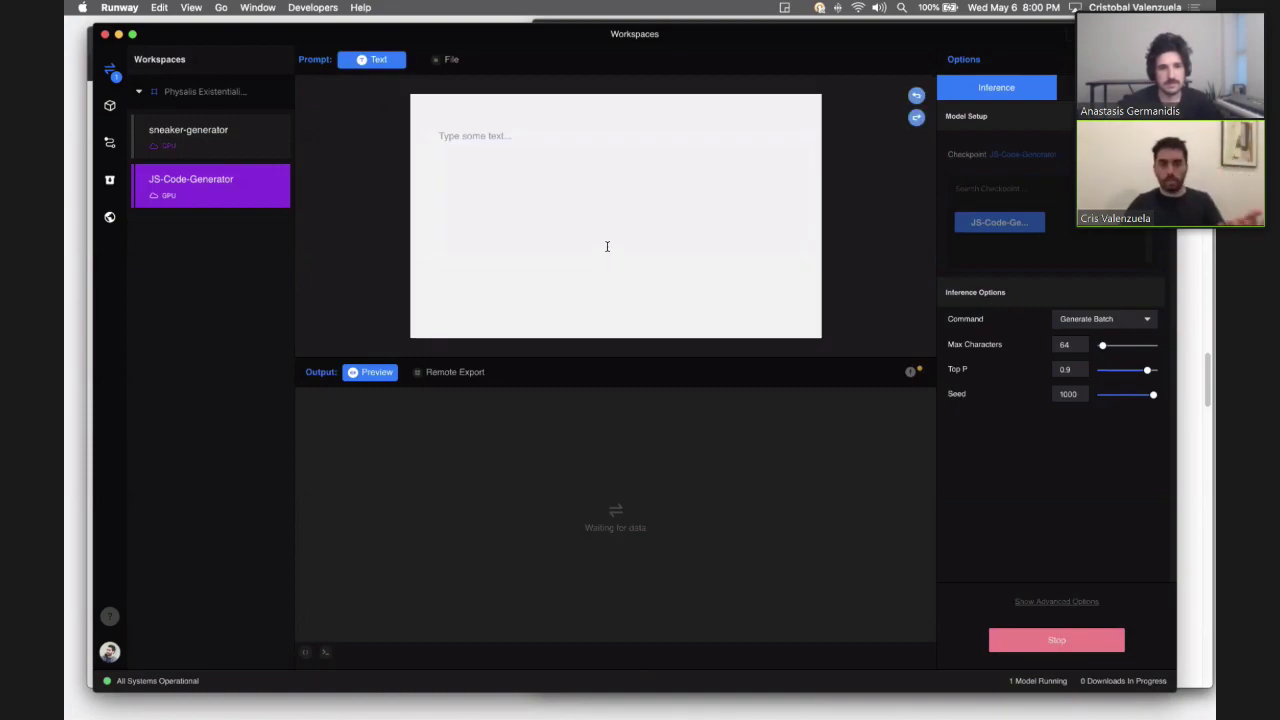
{"action": "left_click", "coordinate": [606, 246]}
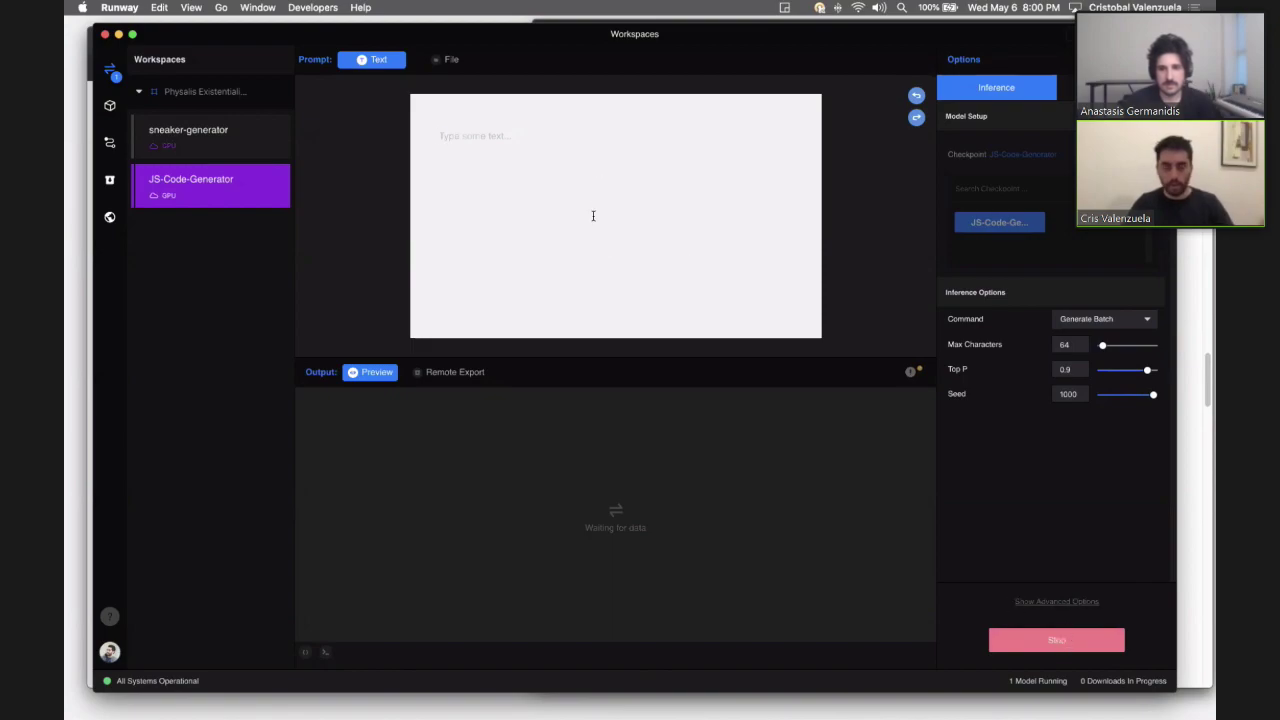
Step: Write the prompt const message = "Hello World"; followed by a new line for JS-Code-Generator
{"action": "type", "text": "const me"}
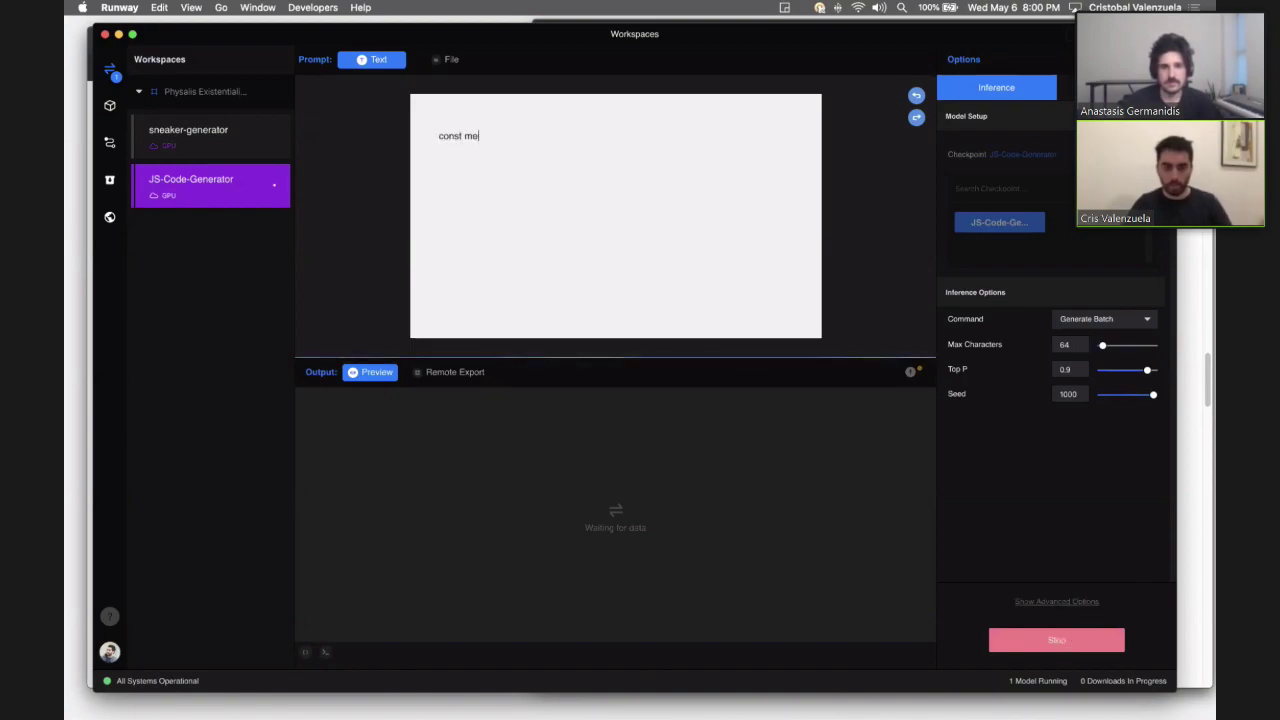
{"action": "type", "text": "ssage = \"Hello"}
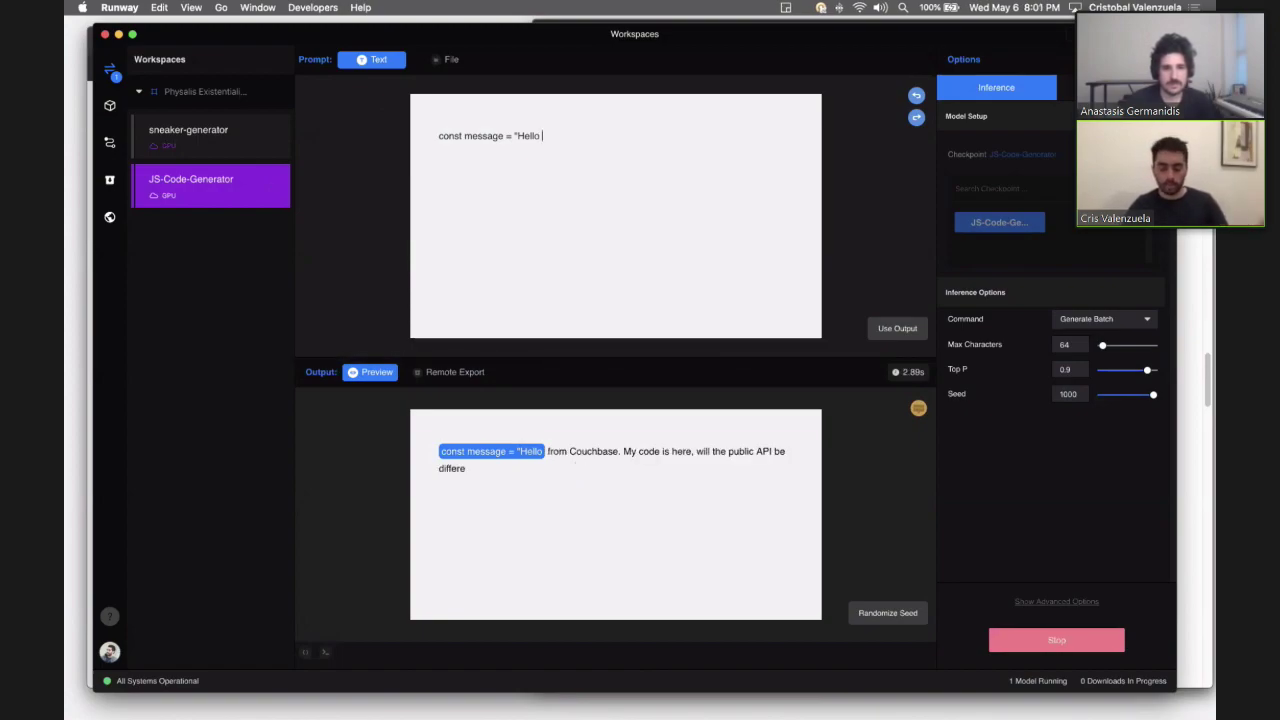
{"action": "type", "text": "H"}
{"action": "key", "text": "BackSpace"}
{"action": "type", "text": "w"}
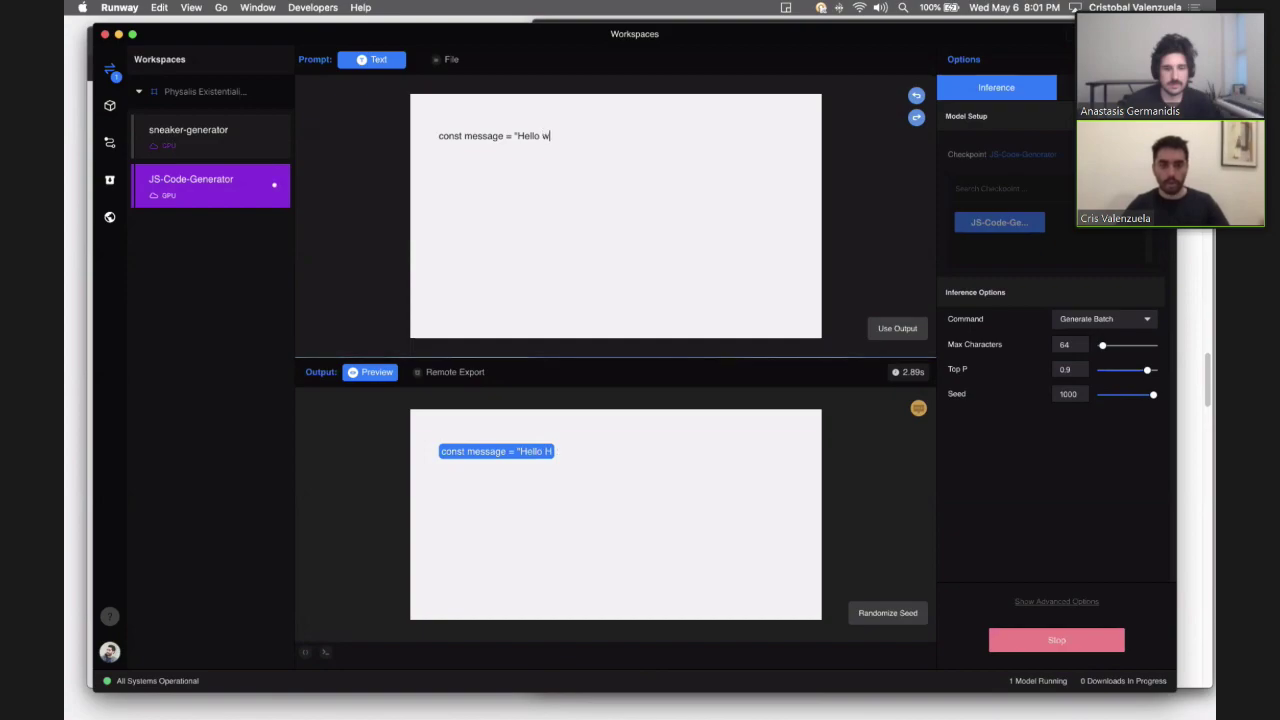
{"action": "key", "text": "BackSpace"}
{"action": "type", "text": "W"}
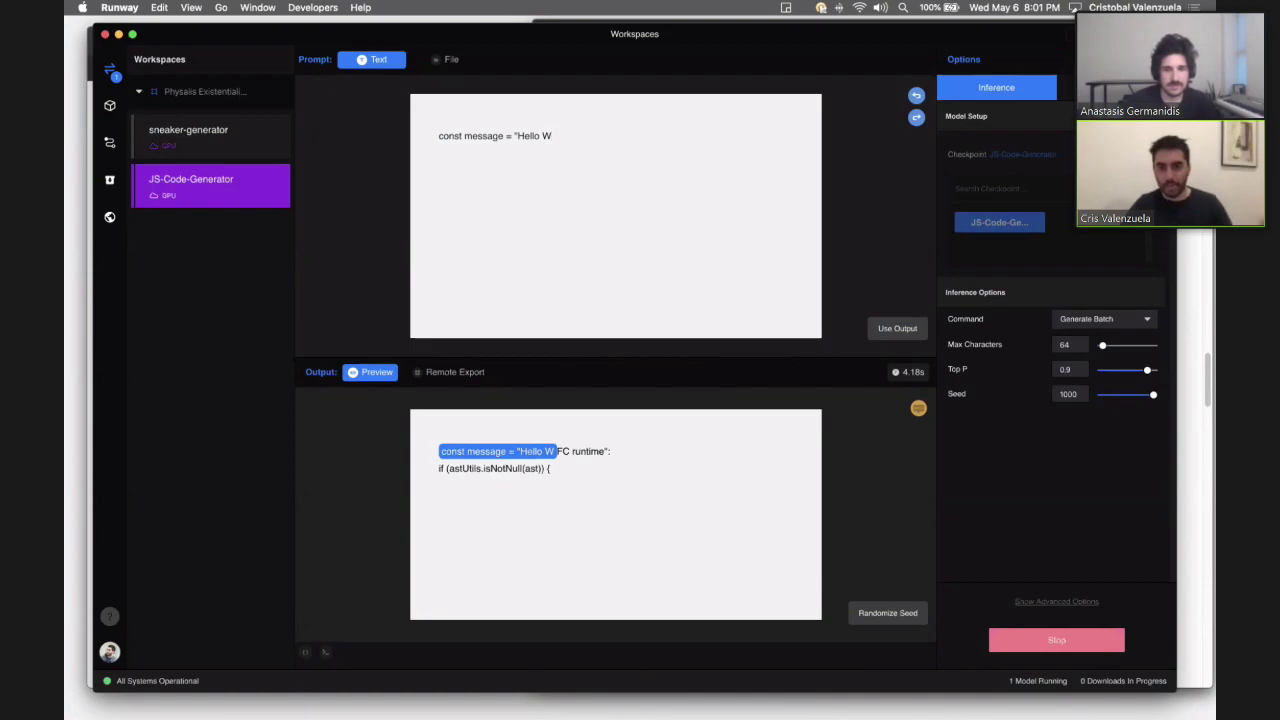
{"action": "type", "text": "d\""}
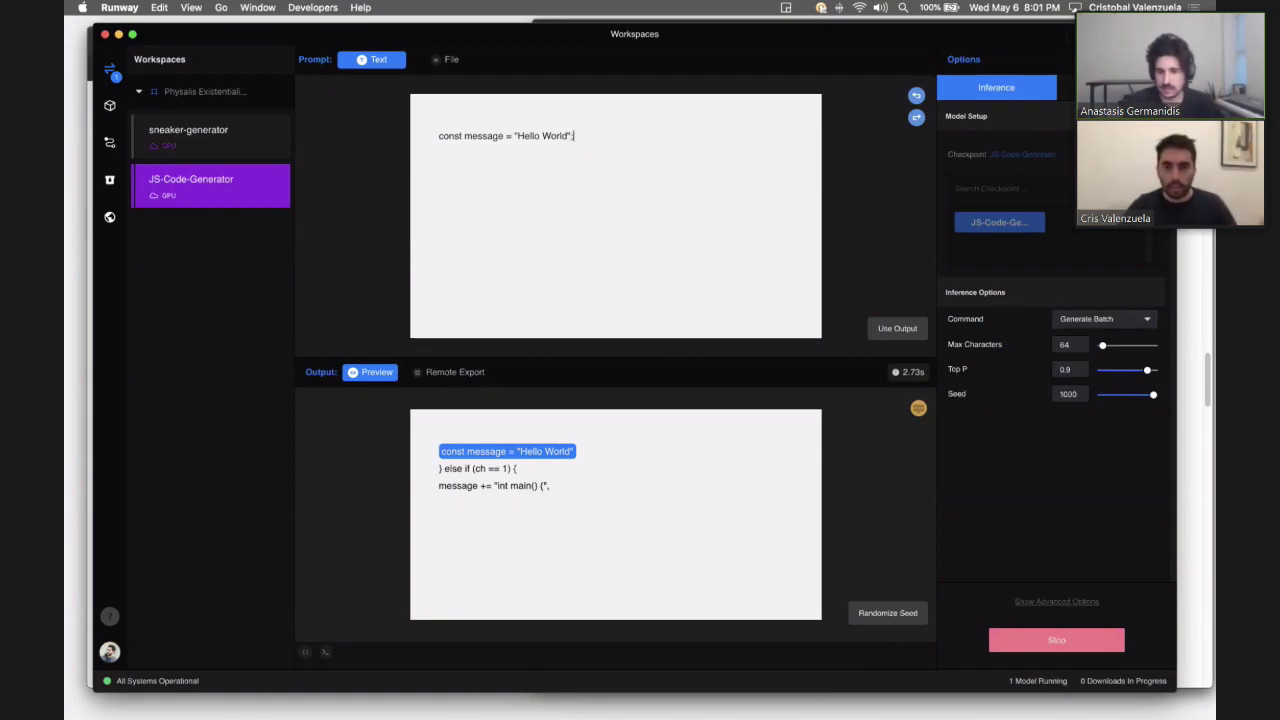
{"action": "type", "text": ";"}
{"action": "key", "text": "Return"}
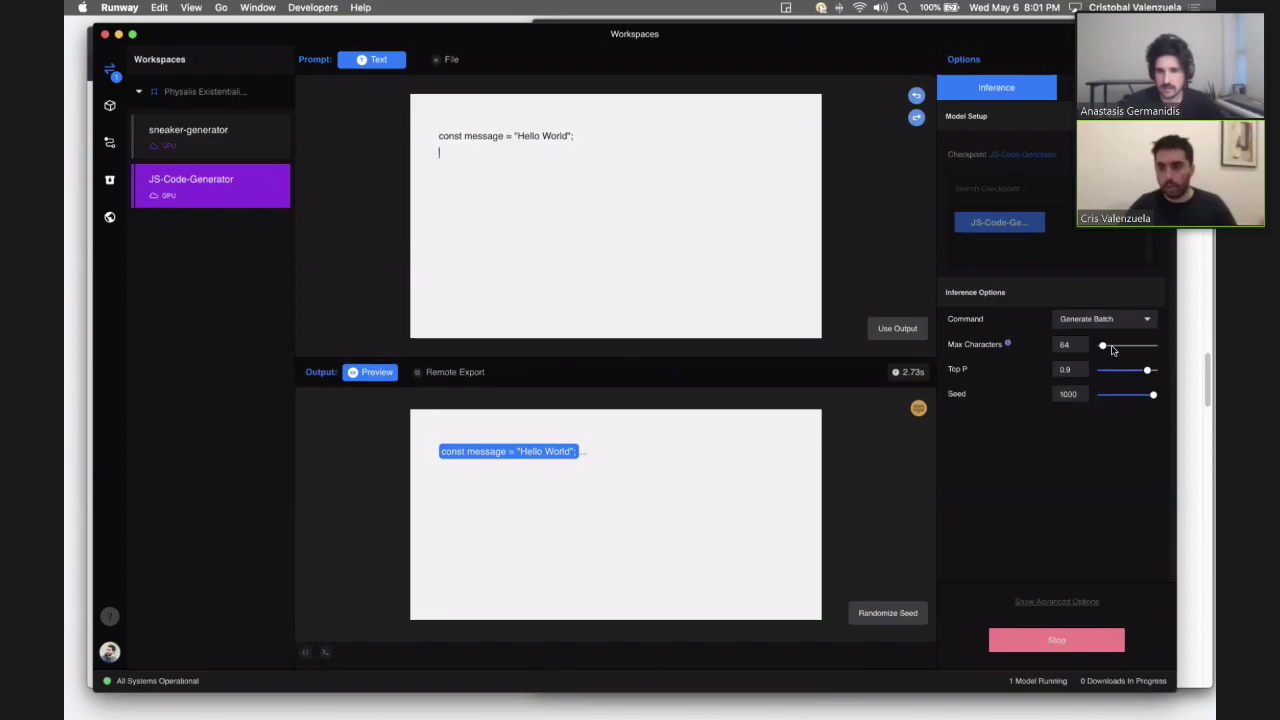
Step: Raise the Max Characters inference option to 361 and on to 475
{"action": "left_click", "coordinate": [1110, 346]}
{"action": "left_click_drag", "start_coordinate": [1112, 349], "coordinate": [1114, 350]}
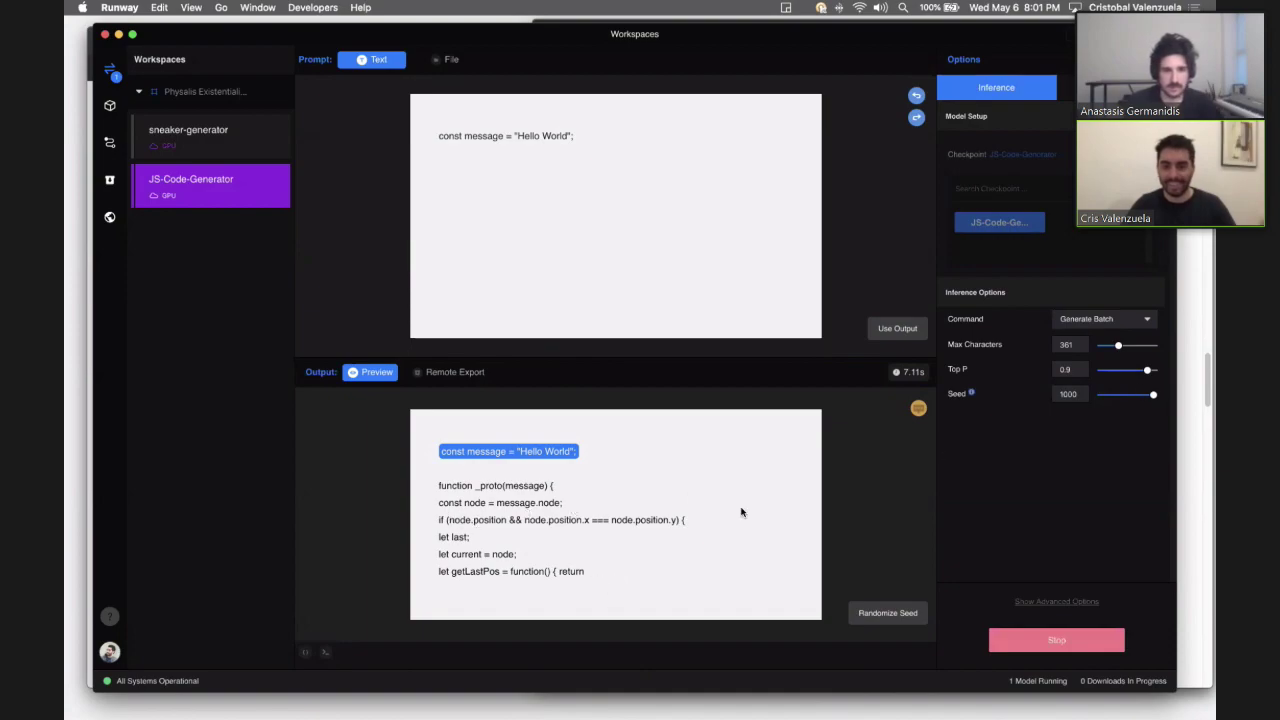
{"action": "left_click", "coordinate": [1125, 347]}
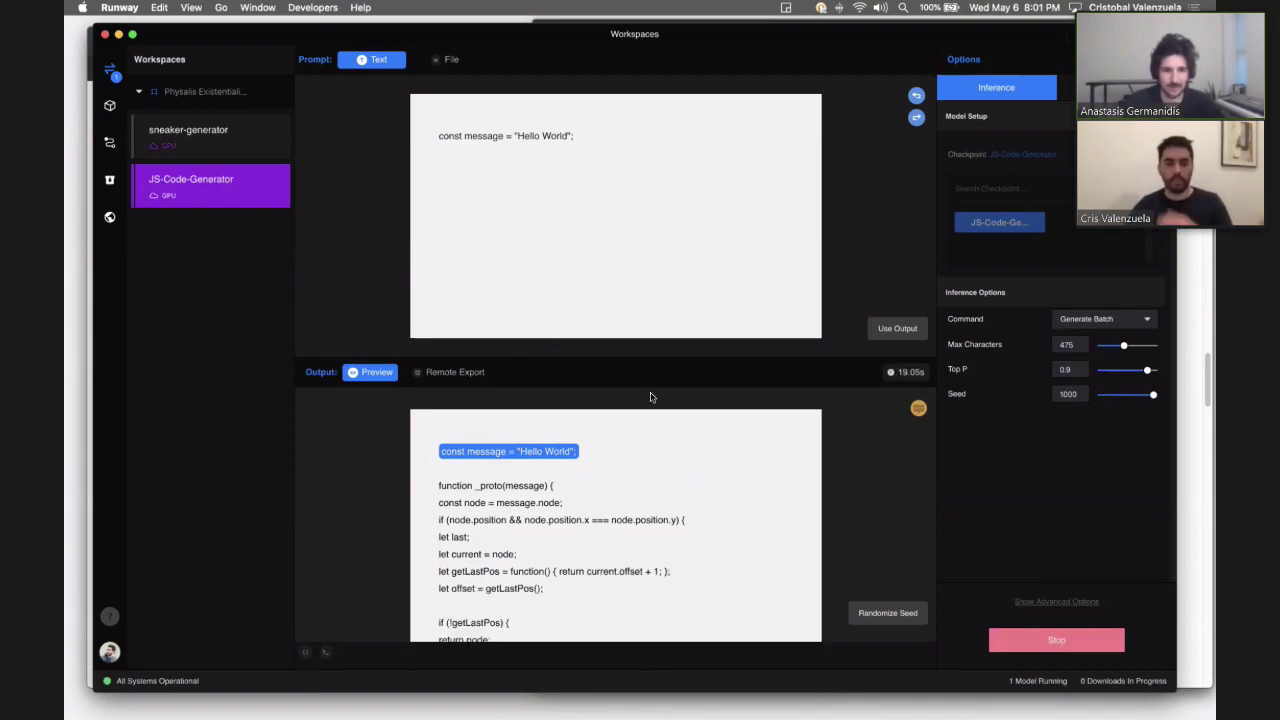
Step: Change the prompt to const message = "Hello GitHub, and view the HTTP network and hosting specifications for JS-Code-Generator
{"action": "double_click", "coordinate": [560, 136]}
{"action": "key", "text": "BackSpace"}
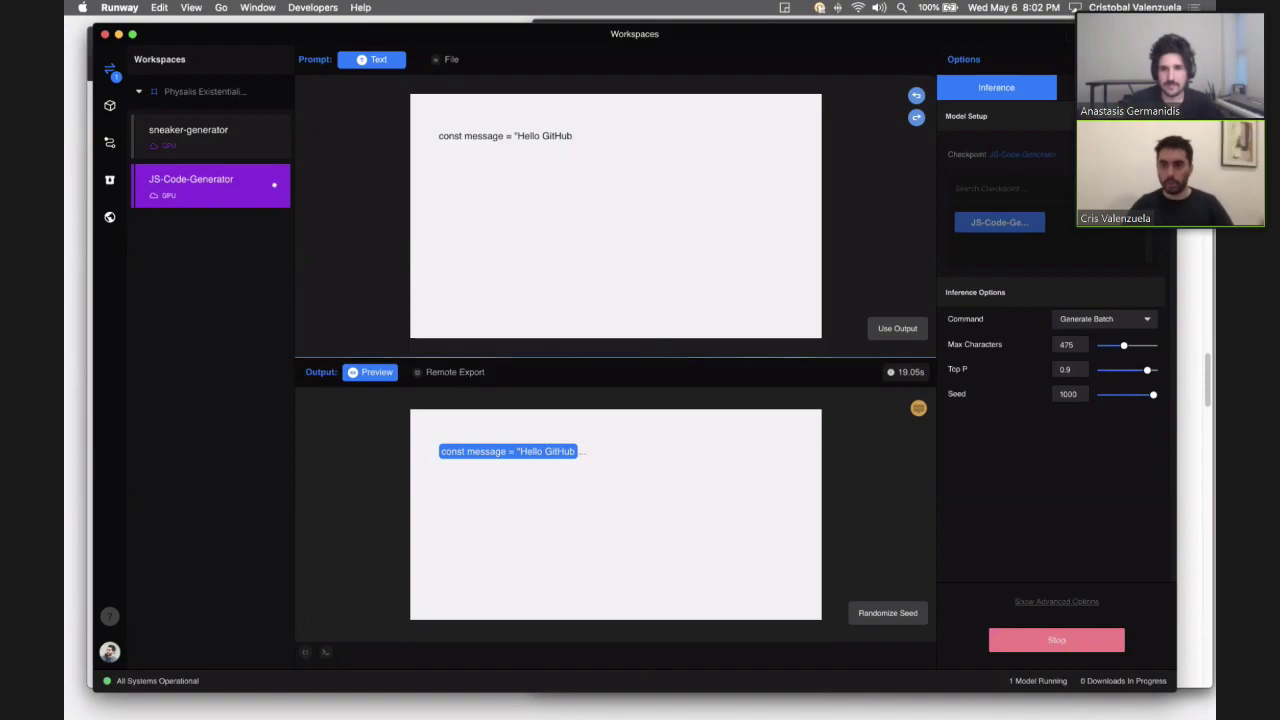
{"action": "left_click", "coordinate": [1116, 87]}
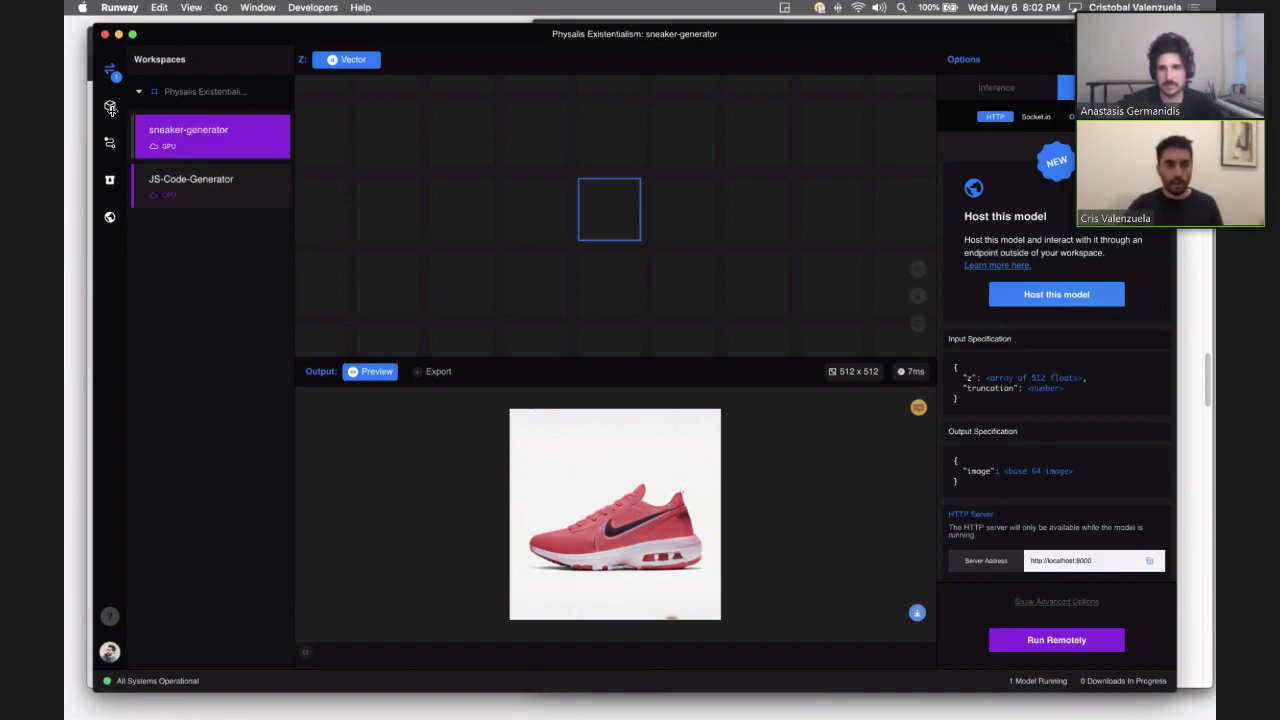
{"action": "left_click", "coordinate": [170, 175]}
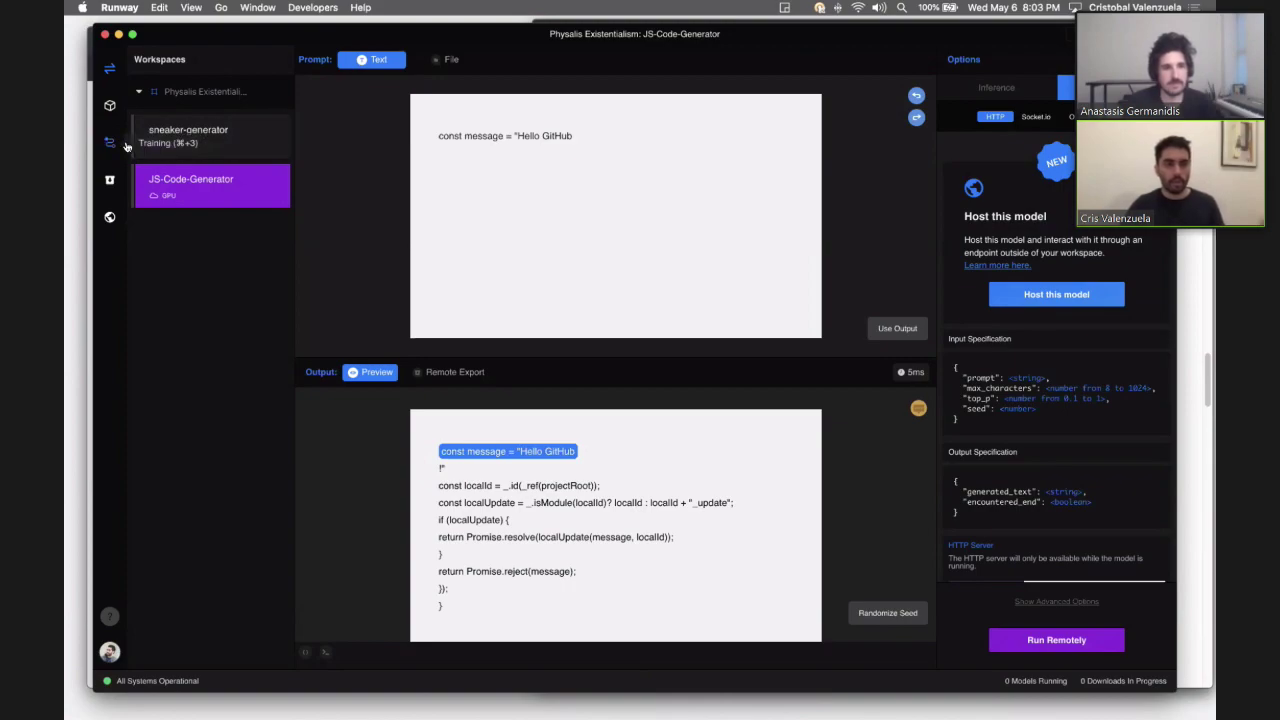
Step: Create a new generative image training experiment named Training Image Experiment (4)
{"action": "left_click", "coordinate": [110, 143]}
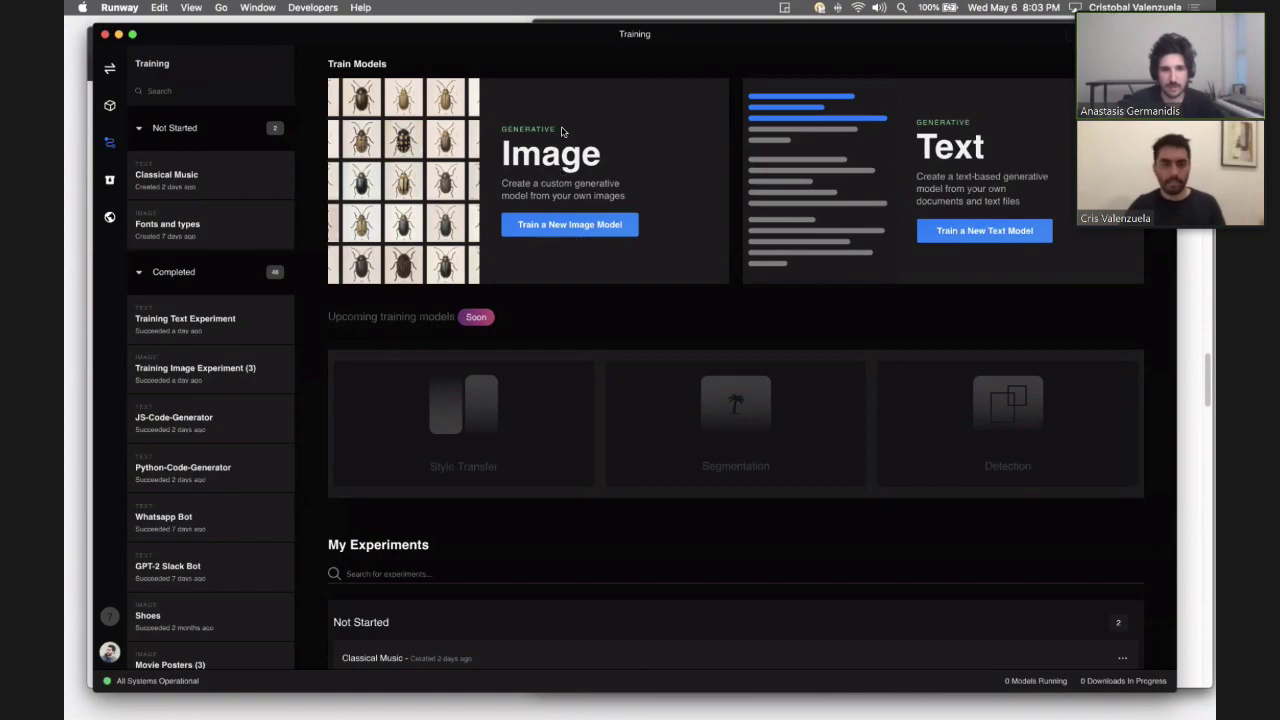
{"action": "left_click", "coordinate": [594, 226]}
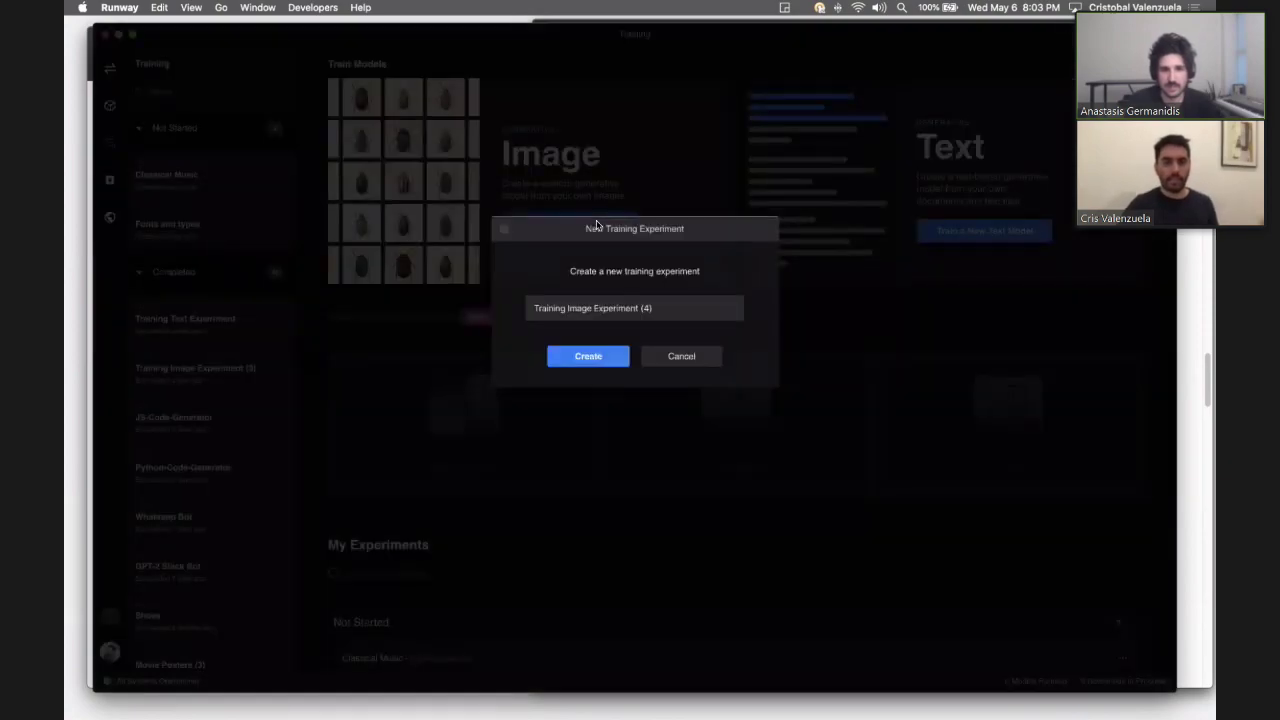
{"action": "left_click", "coordinate": [588, 357]}
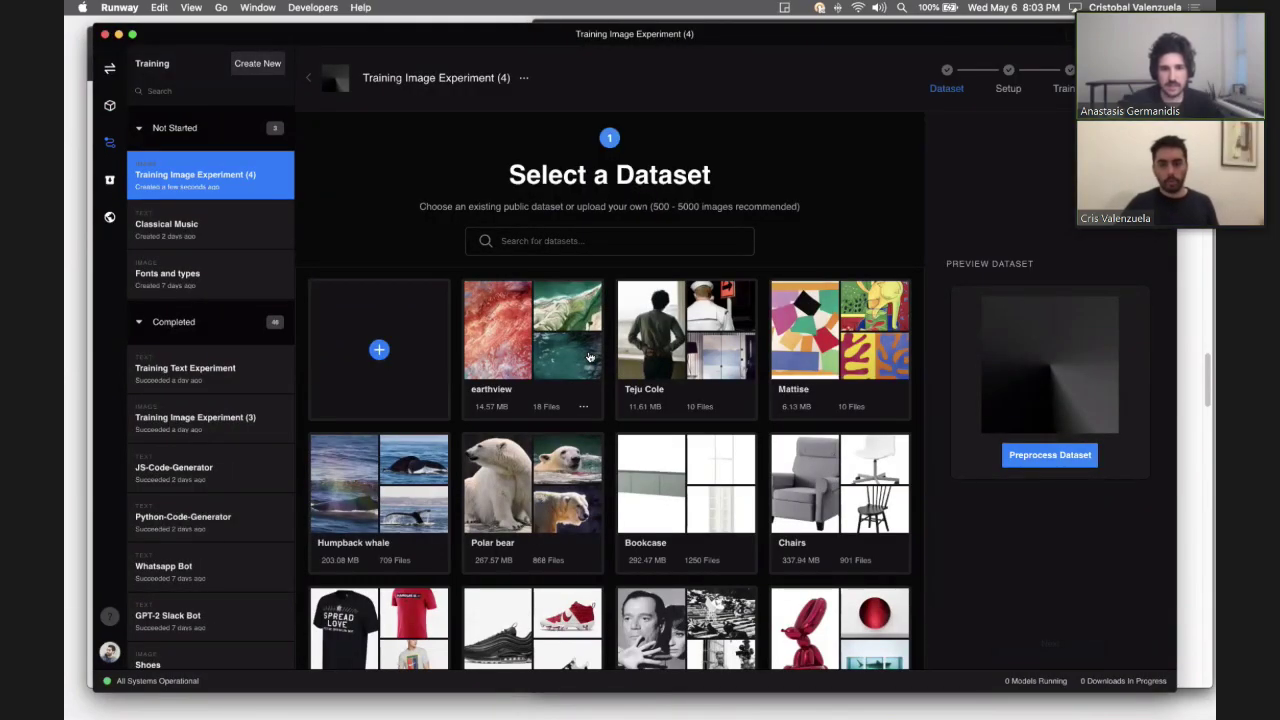
Step: Browse the image datasets, preview Modern Art, and choose Shoes as the experiment's training dataset
{"action": "scroll", "coordinate": [590, 358], "scroll_direction": "down", "scroll_amount": 1}
{"action": "scroll", "coordinate": [590, 357], "scroll_direction": "down", "scroll_amount": 2}
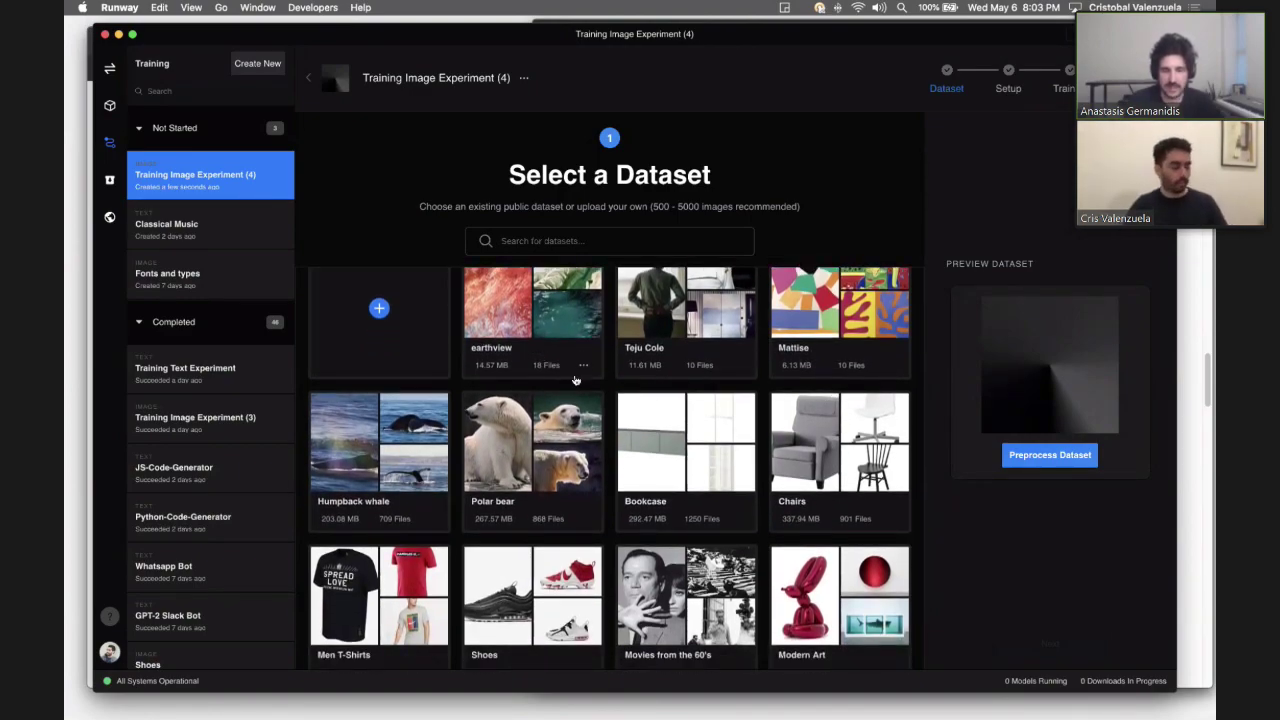
{"action": "scroll", "coordinate": [704, 449], "scroll_direction": "down", "scroll_amount": 1}
{"action": "scroll", "coordinate": [704, 449], "scroll_direction": "down", "scroll_amount": 1}
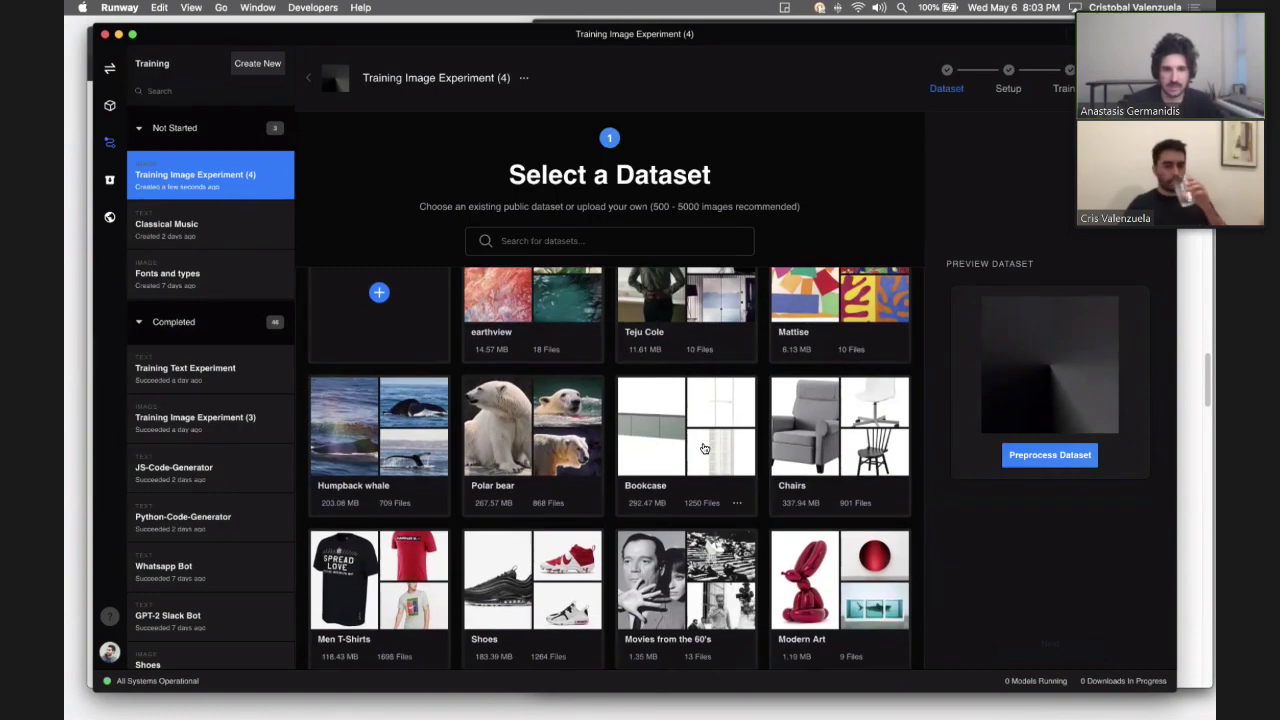
{"action": "scroll", "coordinate": [704, 449], "scroll_direction": "up", "scroll_amount": 2}
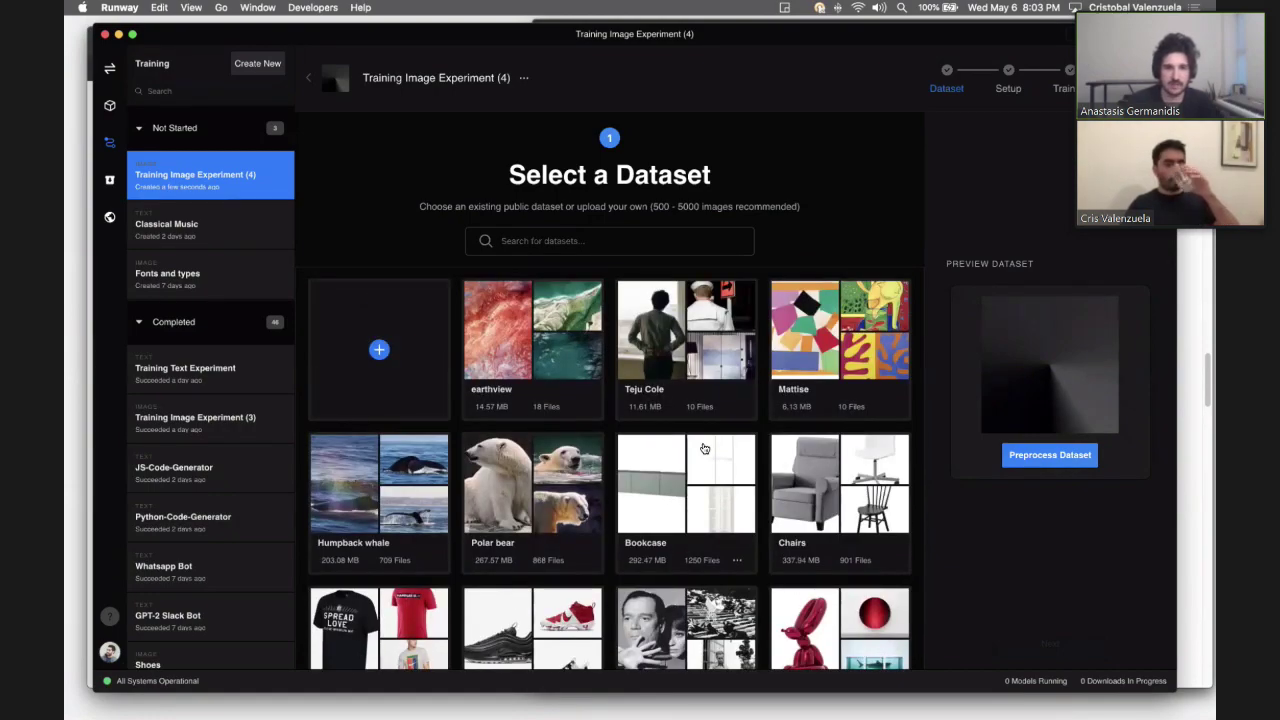
{"action": "scroll", "coordinate": [704, 449], "scroll_direction": "down", "scroll_amount": 1}
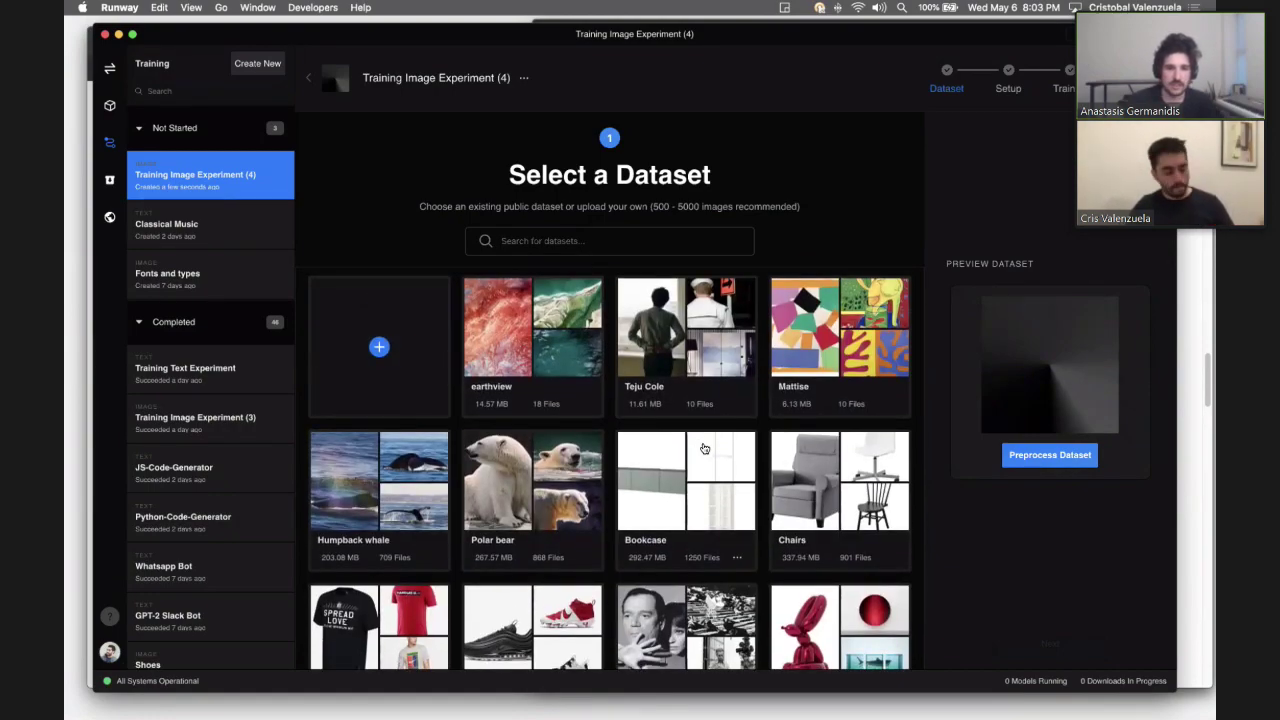
{"action": "scroll", "coordinate": [704, 449], "scroll_direction": "down", "scroll_amount": 3}
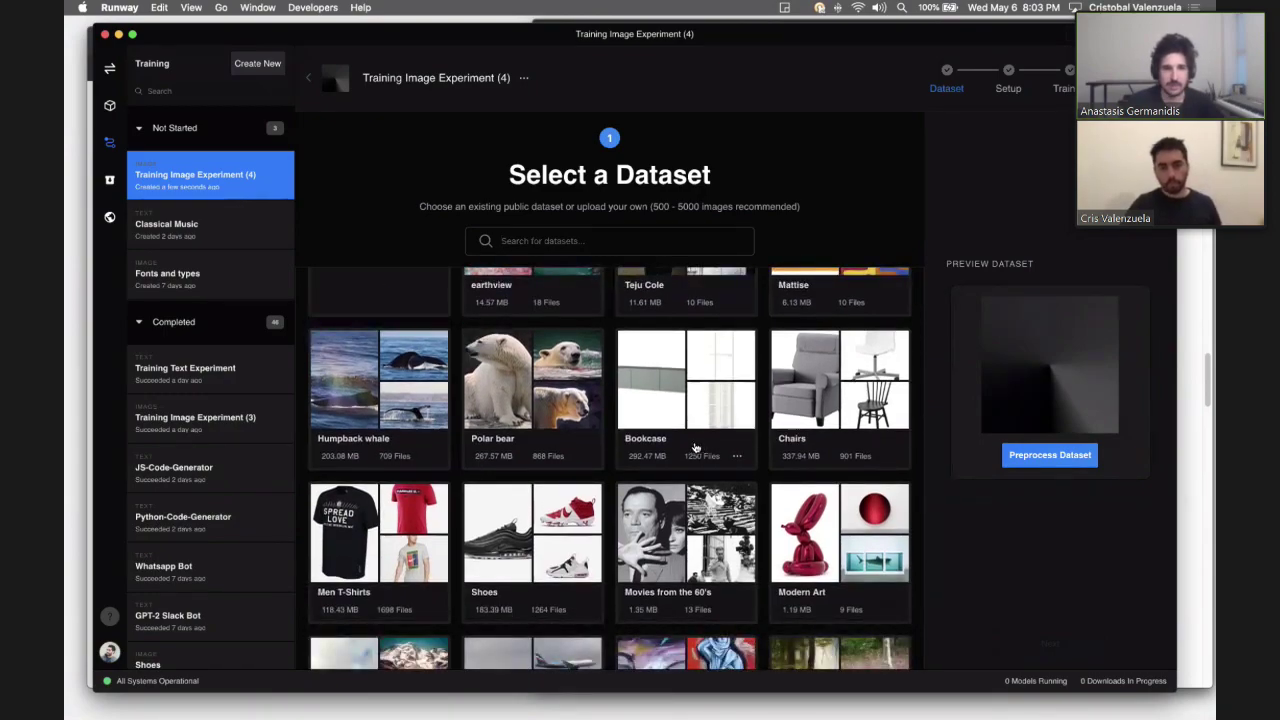
{"action": "left_click", "coordinate": [486, 576]}
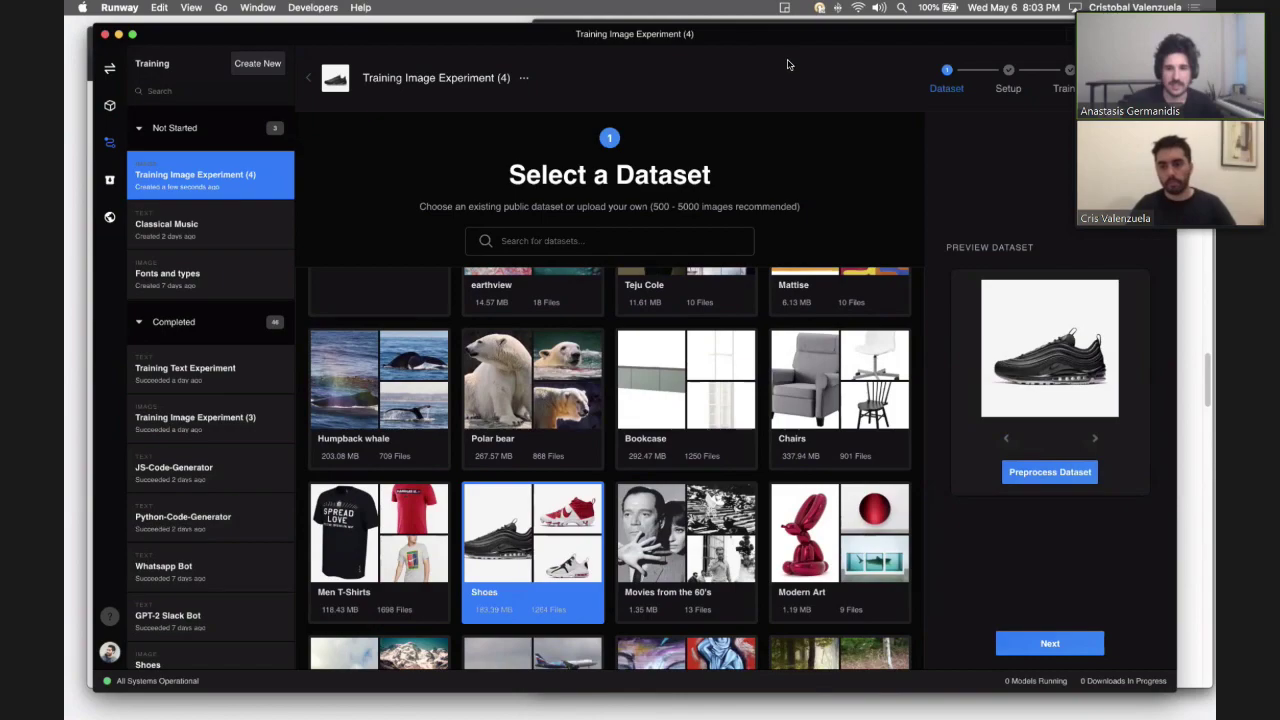
{"action": "left_click", "coordinate": [801, 560]}
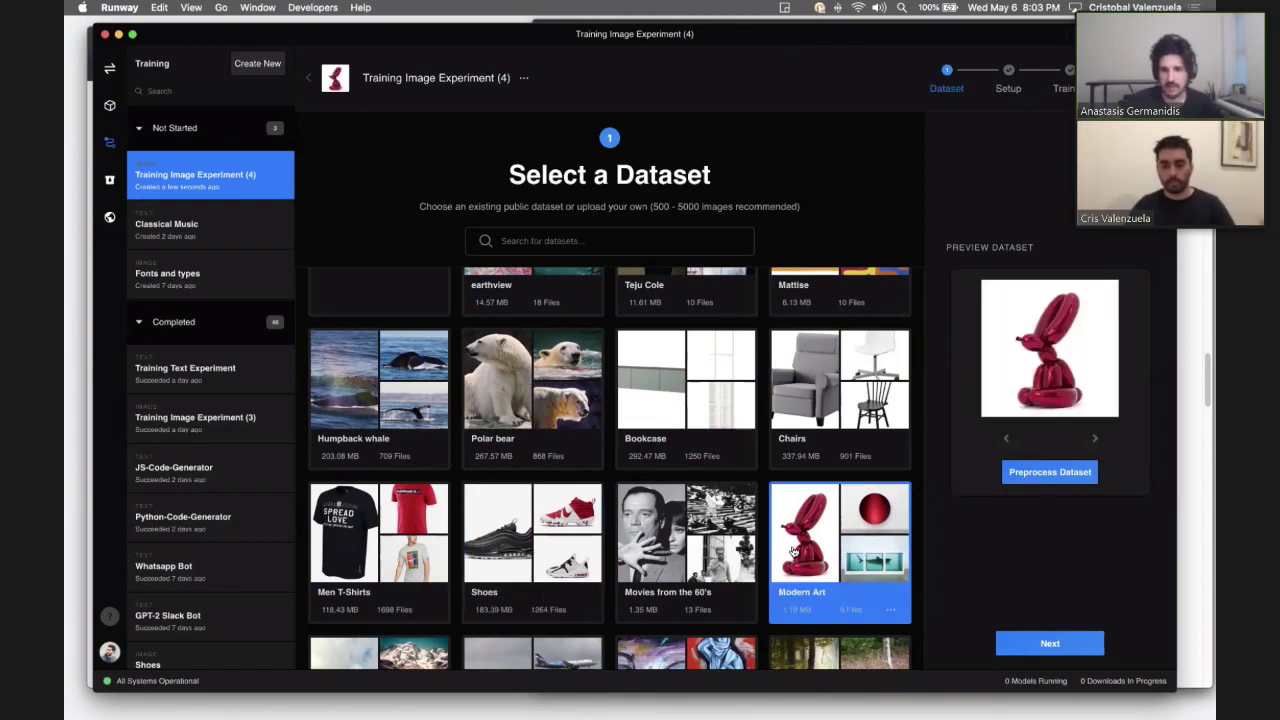
{"action": "left_click", "coordinate": [584, 558]}
Step: Preprocess the Shoes dataset by cropping 02pL77.jpg closely around the red cleat, about 1490 px wide, and accept the crop
{"action": "left_click", "coordinate": [1094, 471]}
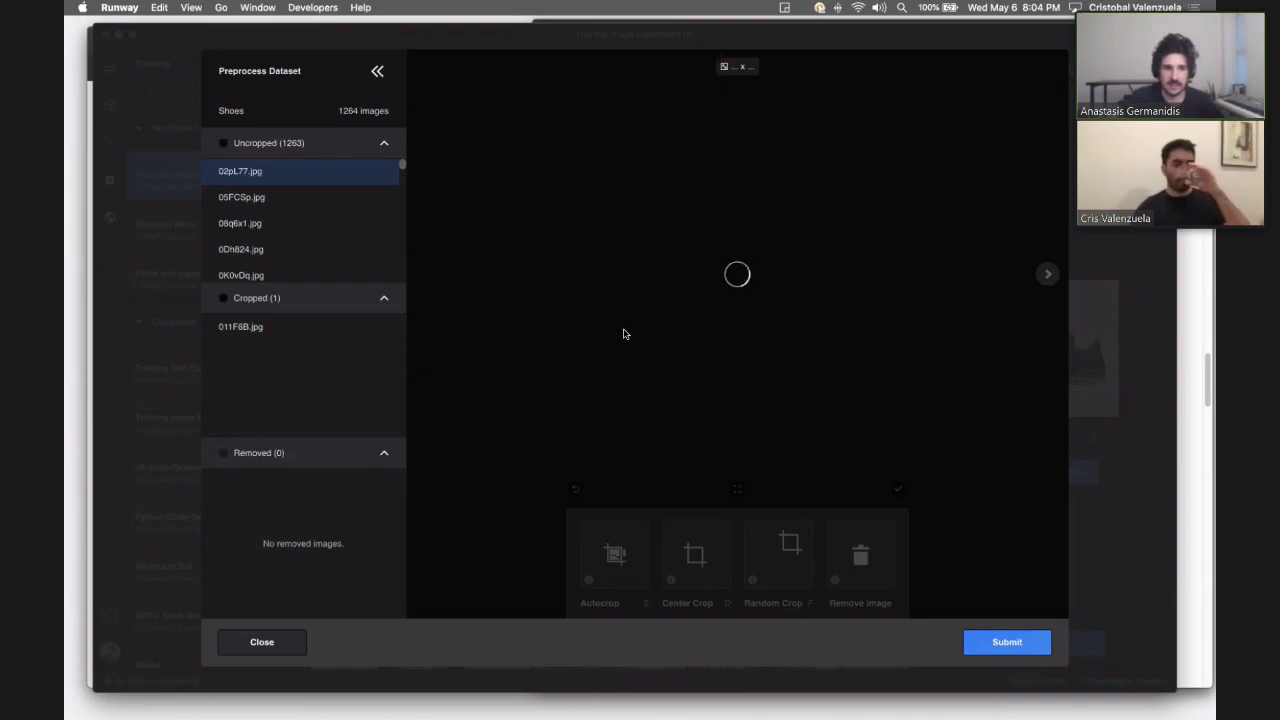
{"action": "left_click", "coordinate": [703, 558]}
{"action": "left_click_drag", "start_coordinate": [550, 86], "coordinate": [645, 185]}
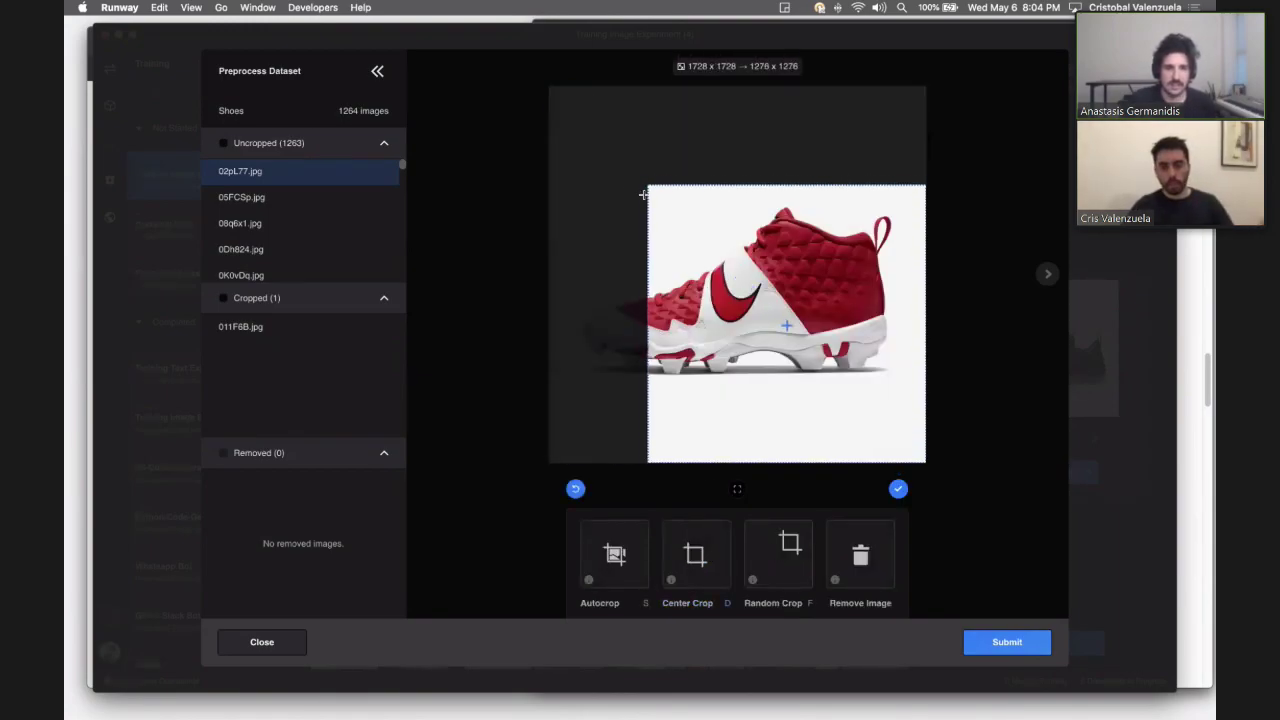
{"action": "left_click_drag", "start_coordinate": [784, 337], "coordinate": [729, 301]}
{"action": "left_click", "coordinate": [738, 492]}
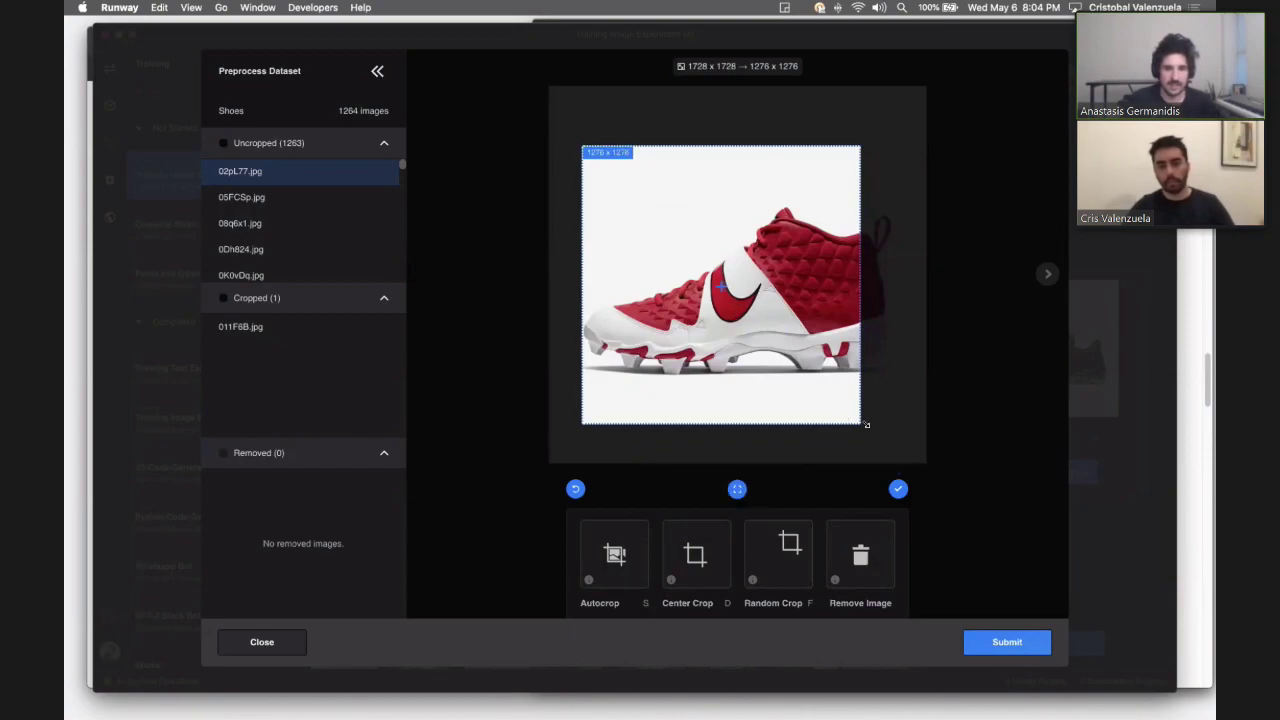
{"action": "left_click_drag", "start_coordinate": [860, 424], "coordinate": [908, 386]}
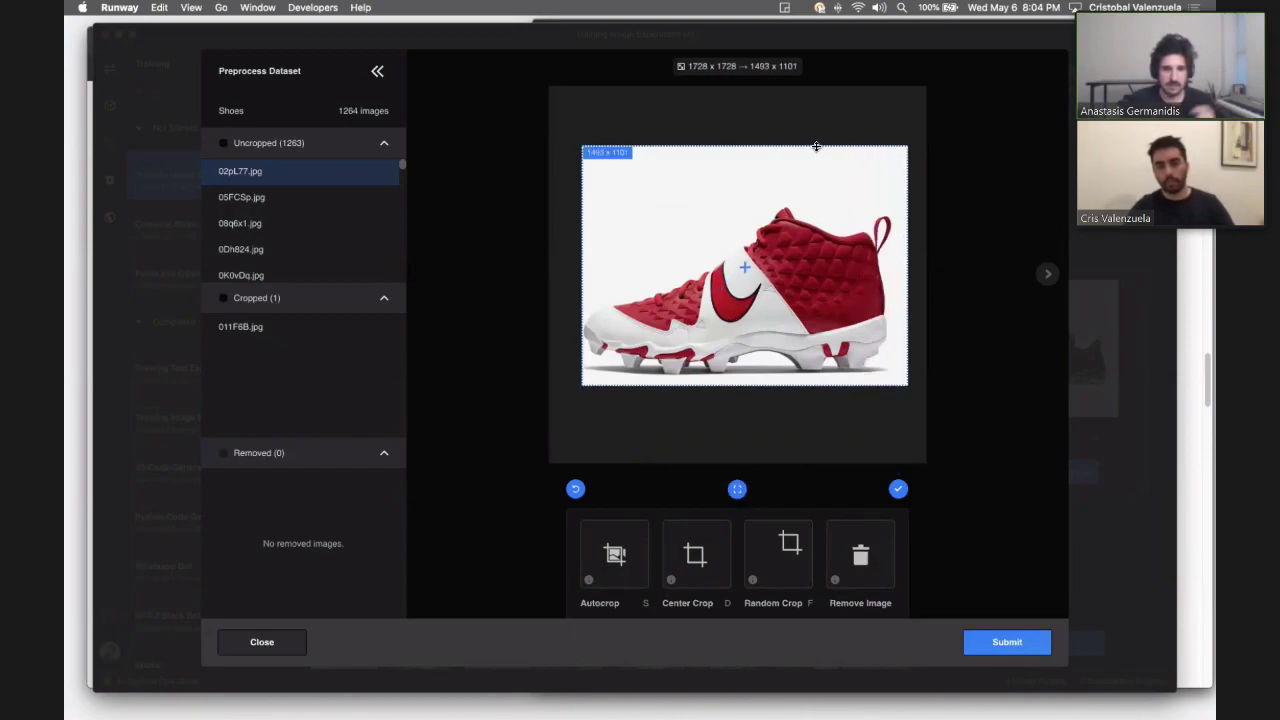
{"action": "left_click_drag", "start_coordinate": [815, 146], "coordinate": [815, 183]}
{"action": "left_click", "coordinate": [898, 490]}
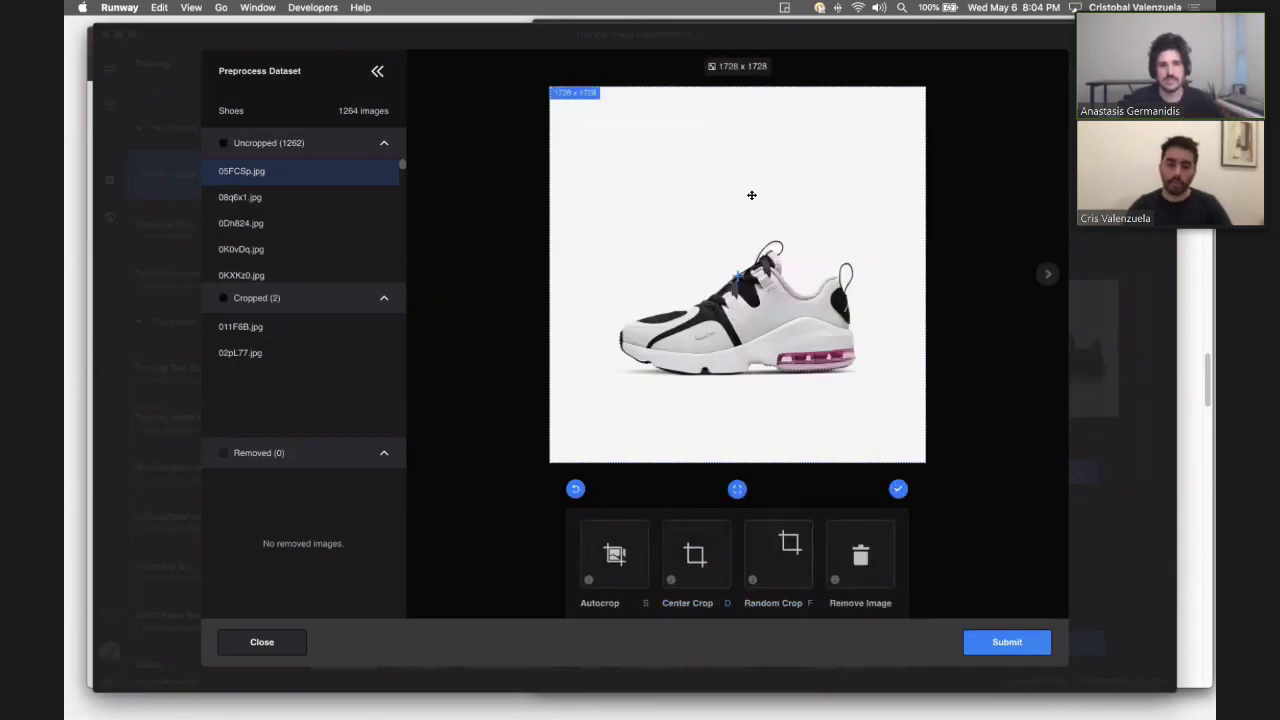
Step: Crop 05FCSp.jpg closely around the shoe, about 1145 x 662 px, and accept the crop
{"action": "key", "text": "f"}
{"action": "left_click_drag", "start_coordinate": [847, 393], "coordinate": [746, 335]}
{"action": "left_click_drag", "start_coordinate": [828, 404], "coordinate": [871, 384]}
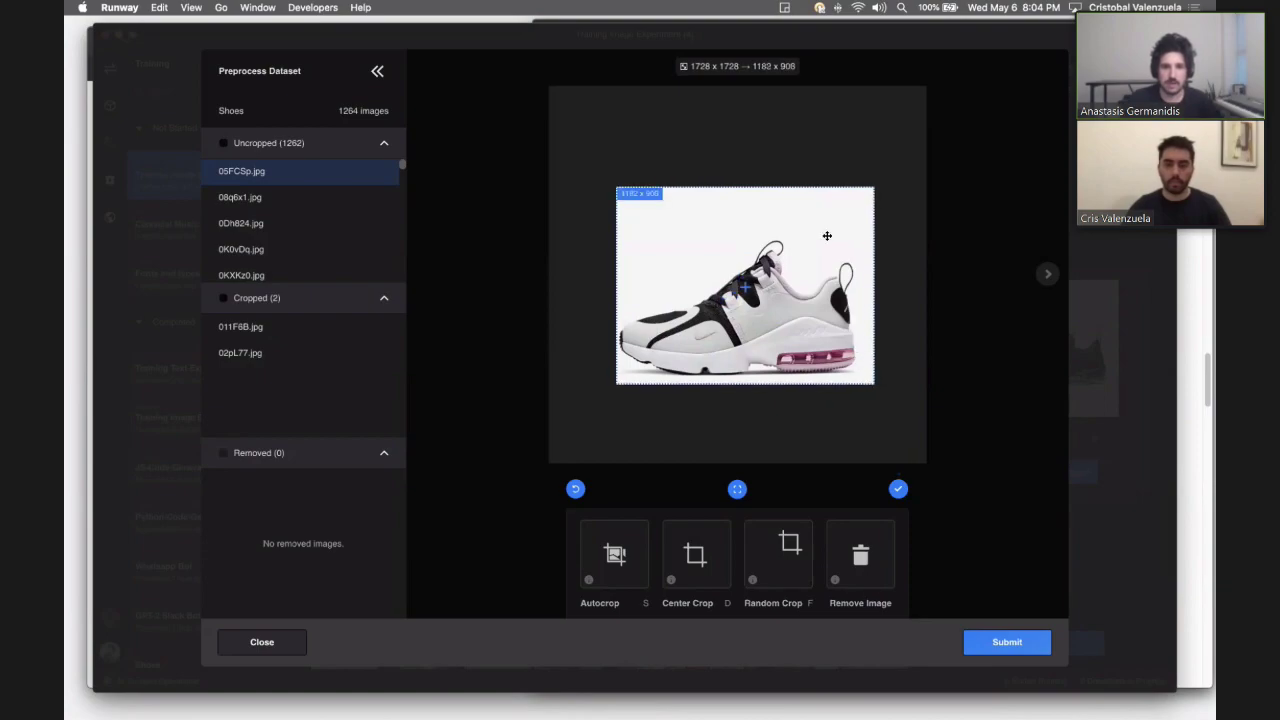
{"action": "left_click_drag", "start_coordinate": [863, 189], "coordinate": [857, 242]}
{"action": "left_click_drag", "start_coordinate": [819, 324], "coordinate": [819, 324]}
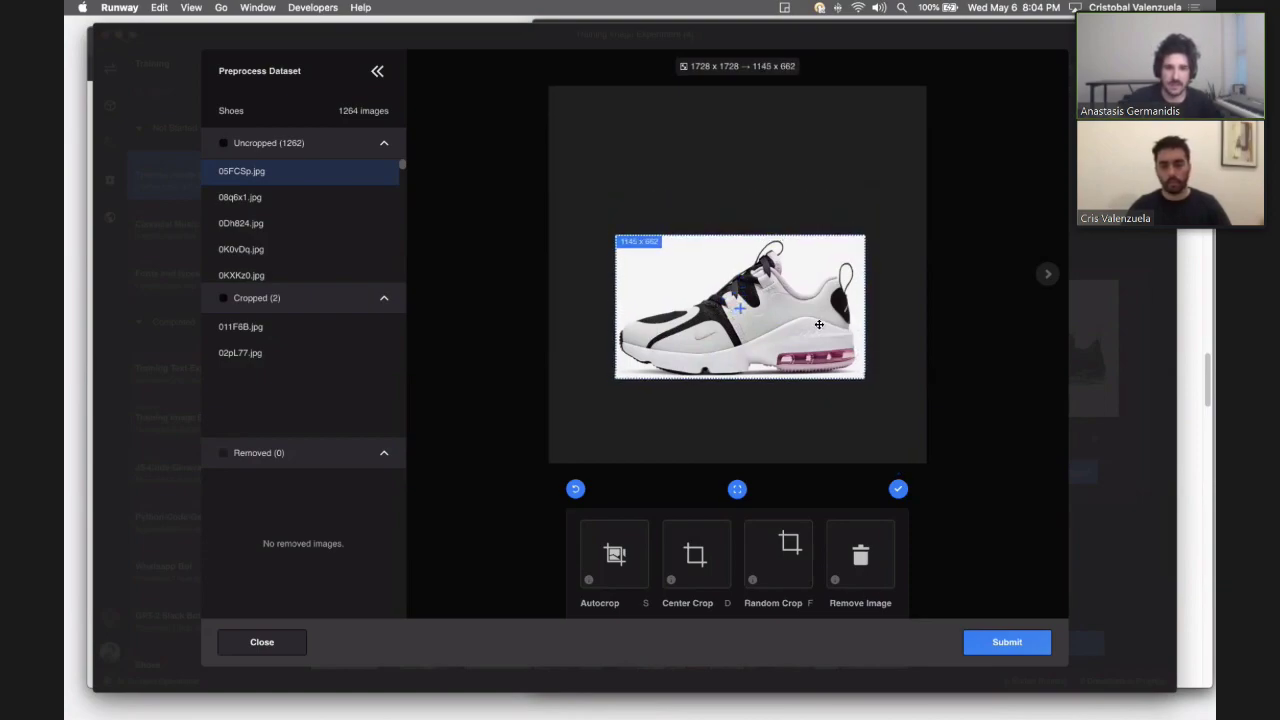
{"action": "left_click", "coordinate": [898, 488]}
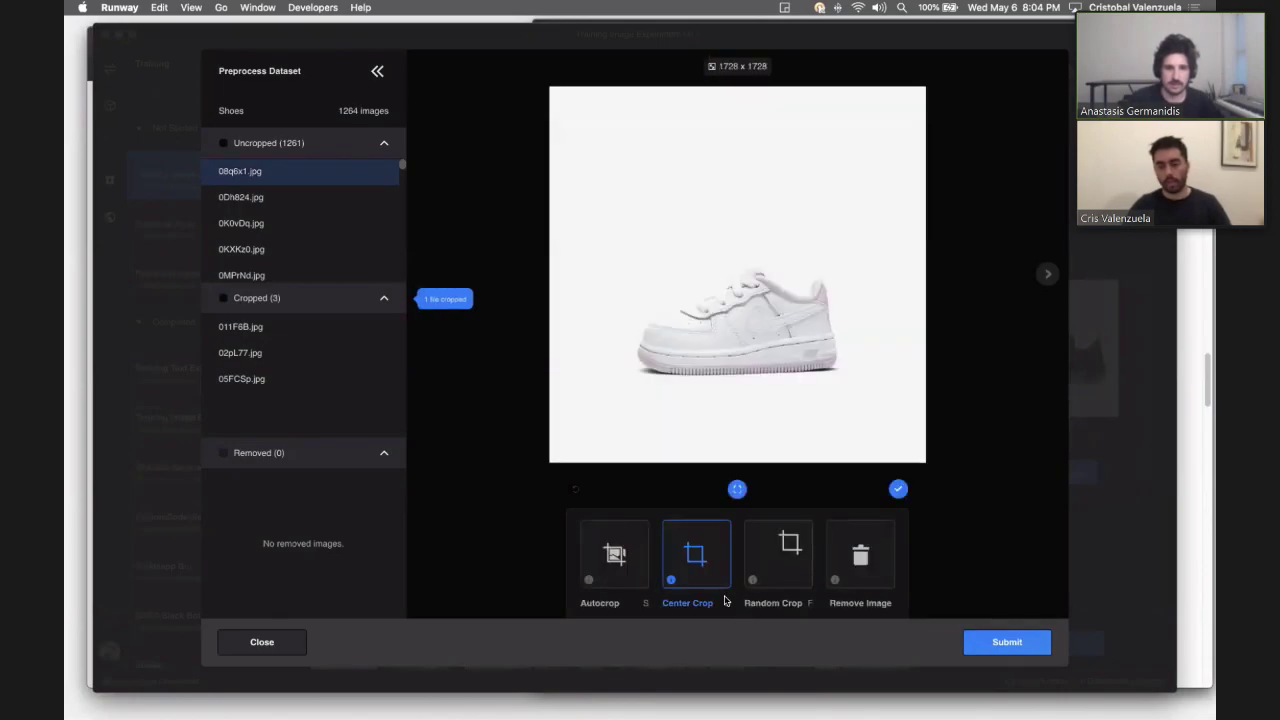
Step: Try Center Crop and Autocrop on 08q6x1.jpg, and leave the dataset preprocessing
{"action": "left_click", "coordinate": [718, 553]}
{"action": "left_click", "coordinate": [620, 555]}
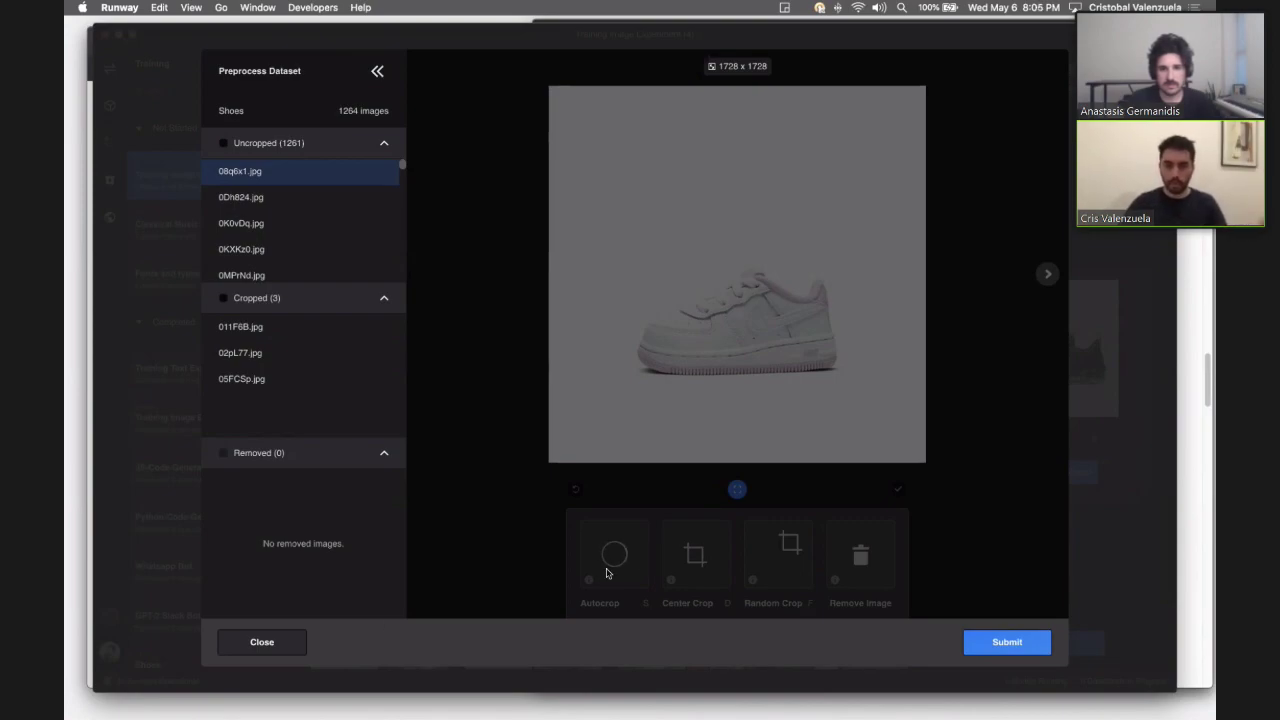
{"action": "left_click", "coordinate": [262, 641]}
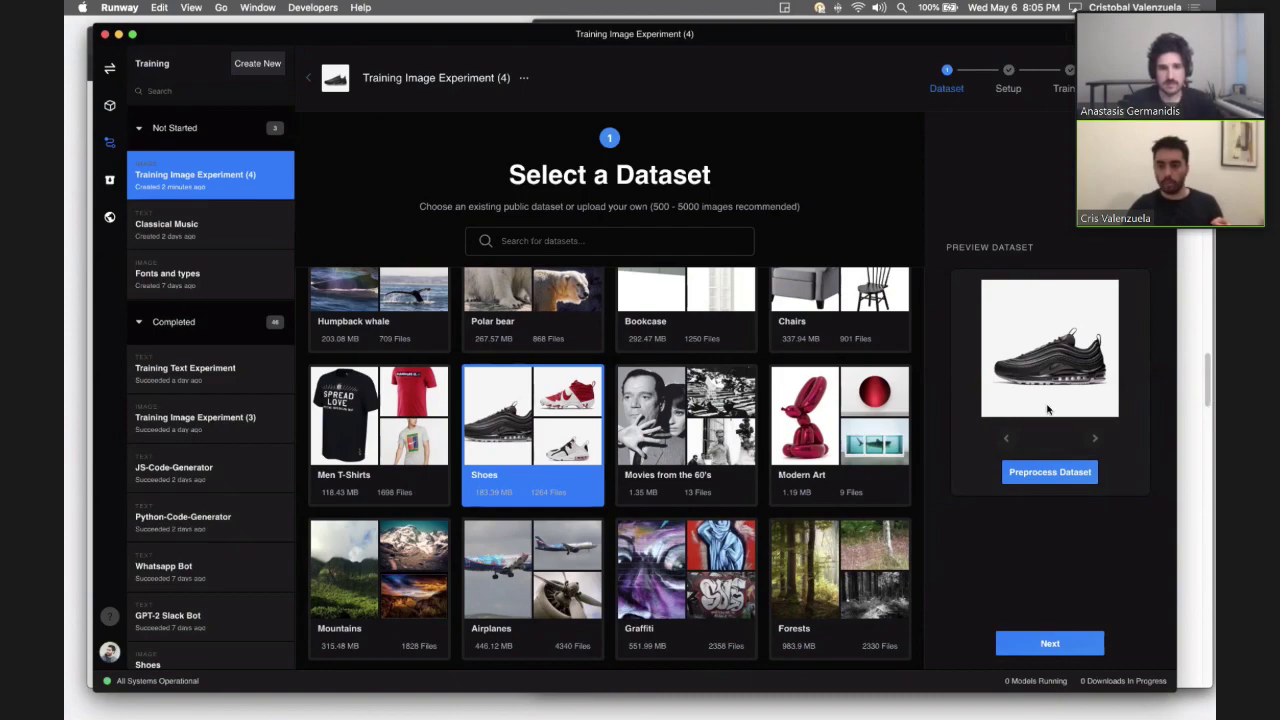
Step: Page through the Shoes dataset's preview images, and briefly reopen its preprocessing view to check the uncropped and cropped images
{"action": "left_click", "coordinate": [1095, 439]}
{"action": "left_click", "coordinate": [1095, 440]}
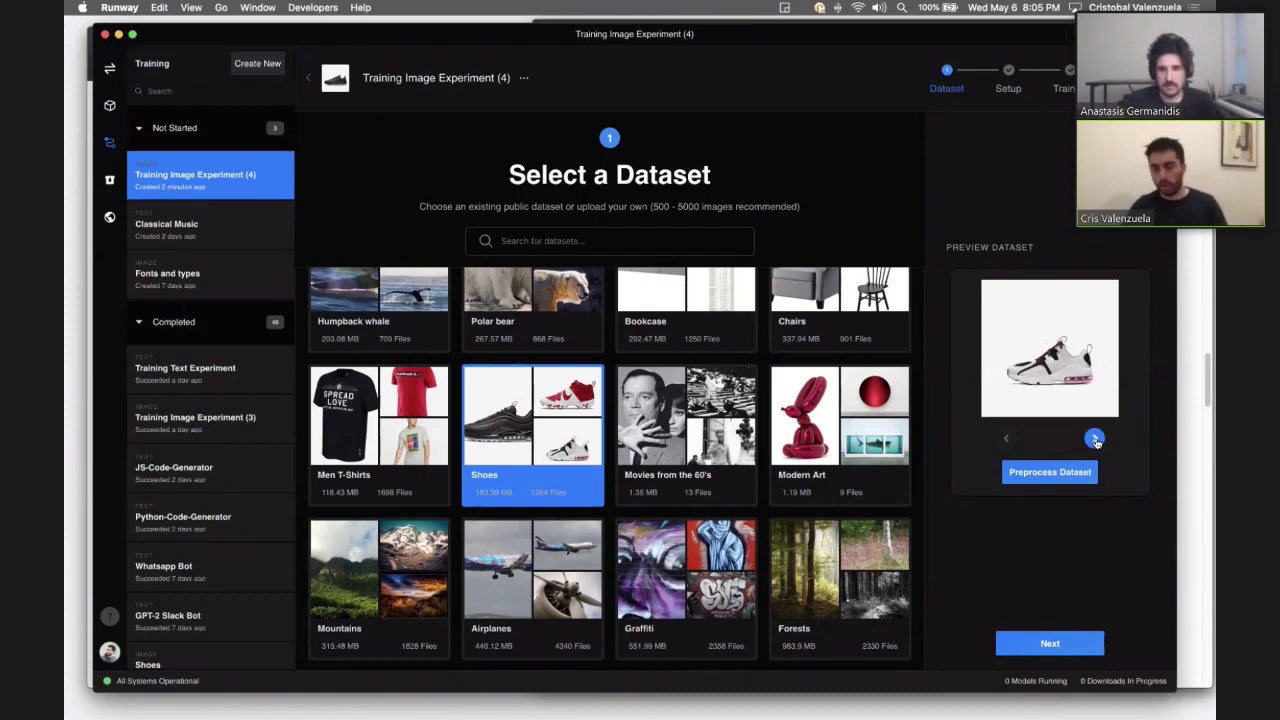
{"action": "left_click", "coordinate": [1095, 440]}
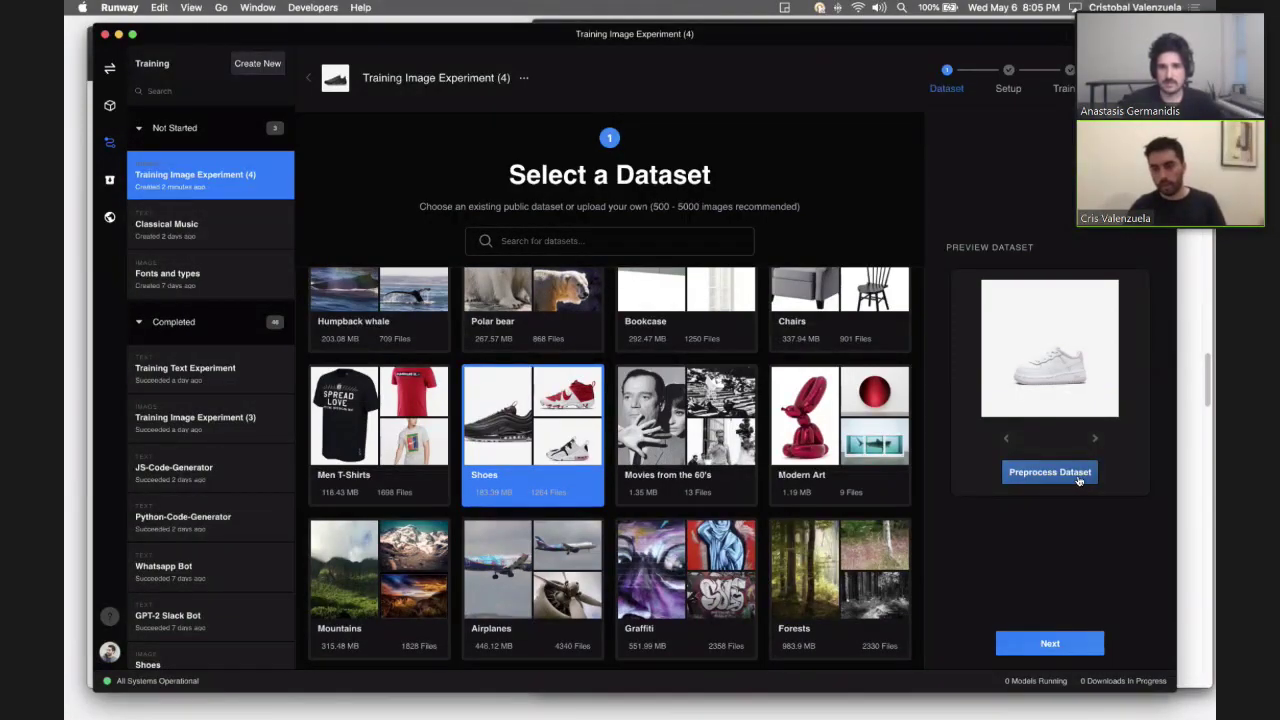
{"action": "left_click", "coordinate": [1078, 477]}
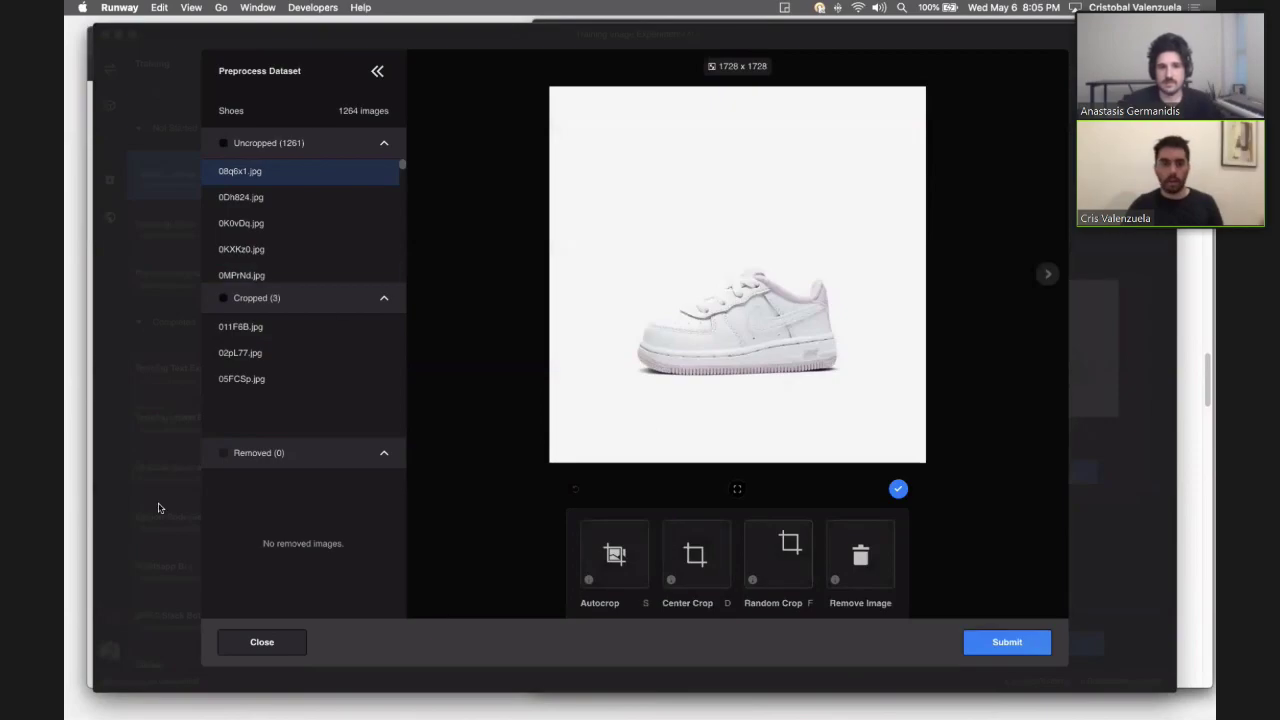
{"action": "left_click", "coordinate": [292, 648]}
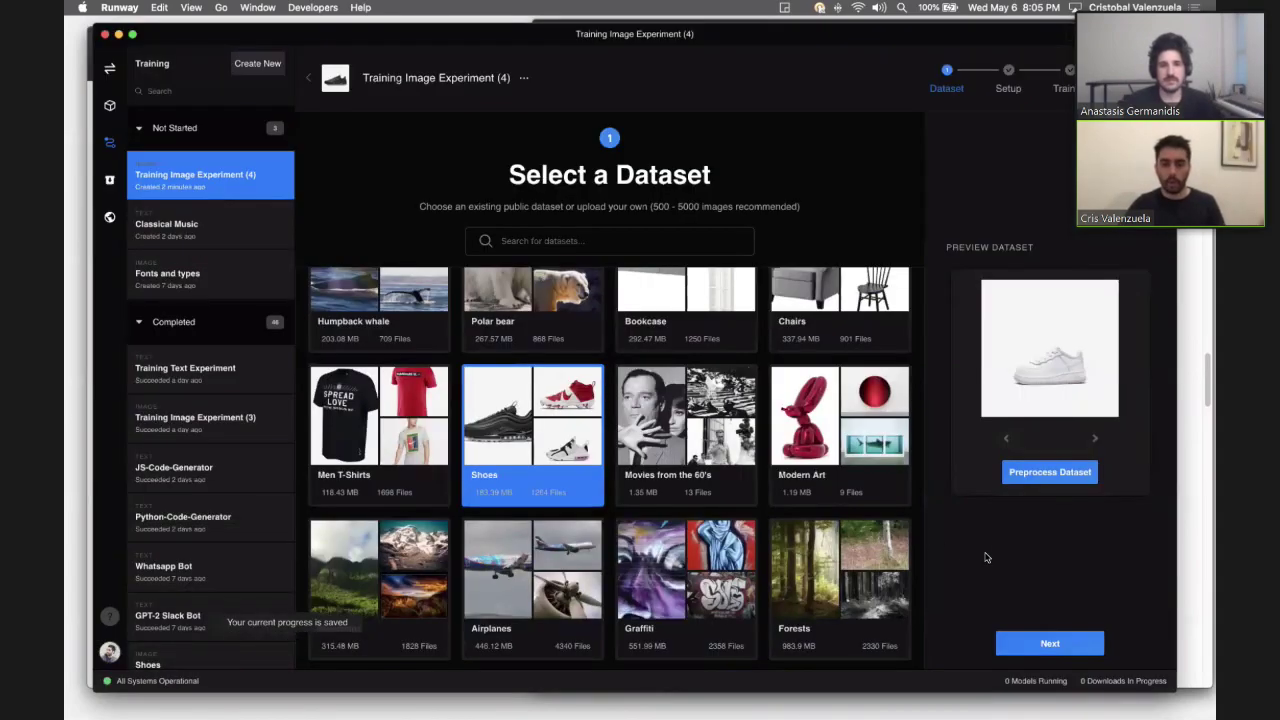
Step: Proceed to the training options with the Shoes dataset, and choose StyleGAN2 as the architecture
{"action": "left_click", "coordinate": [1068, 652]}
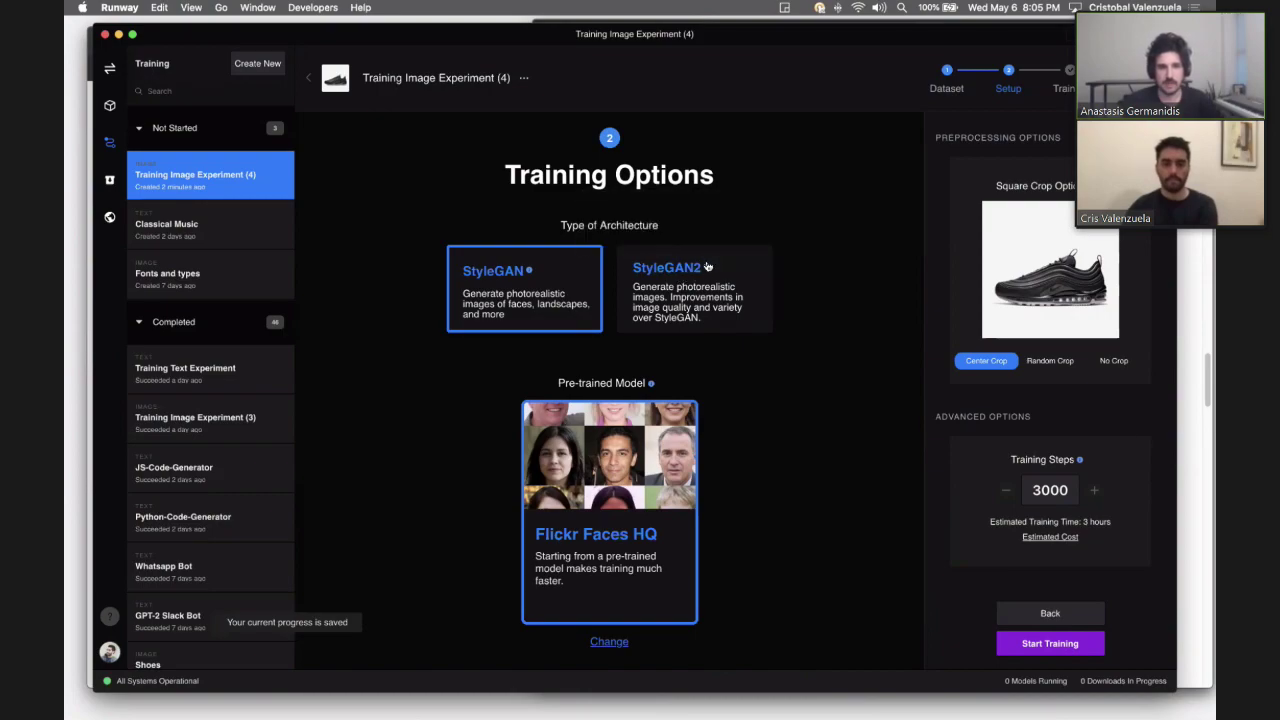
{"action": "mouse_move", "coordinate": [708, 270]}
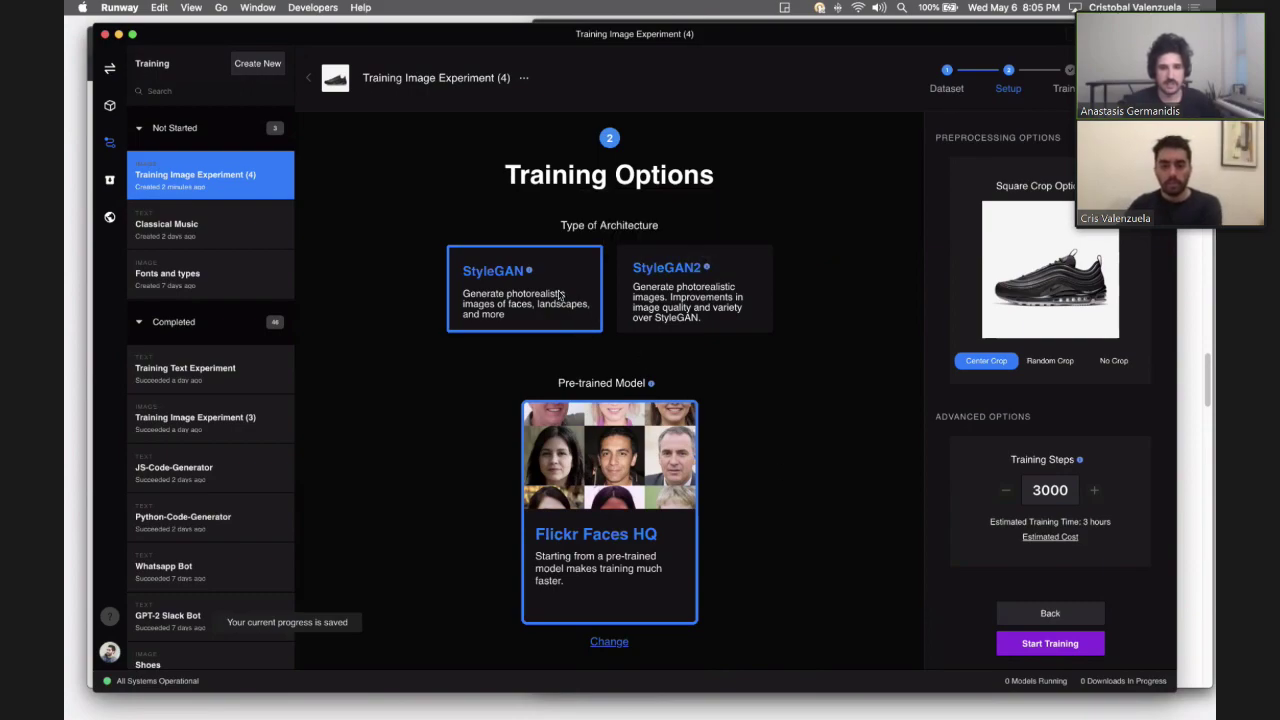
{"action": "mouse_move", "coordinate": [531, 272]}
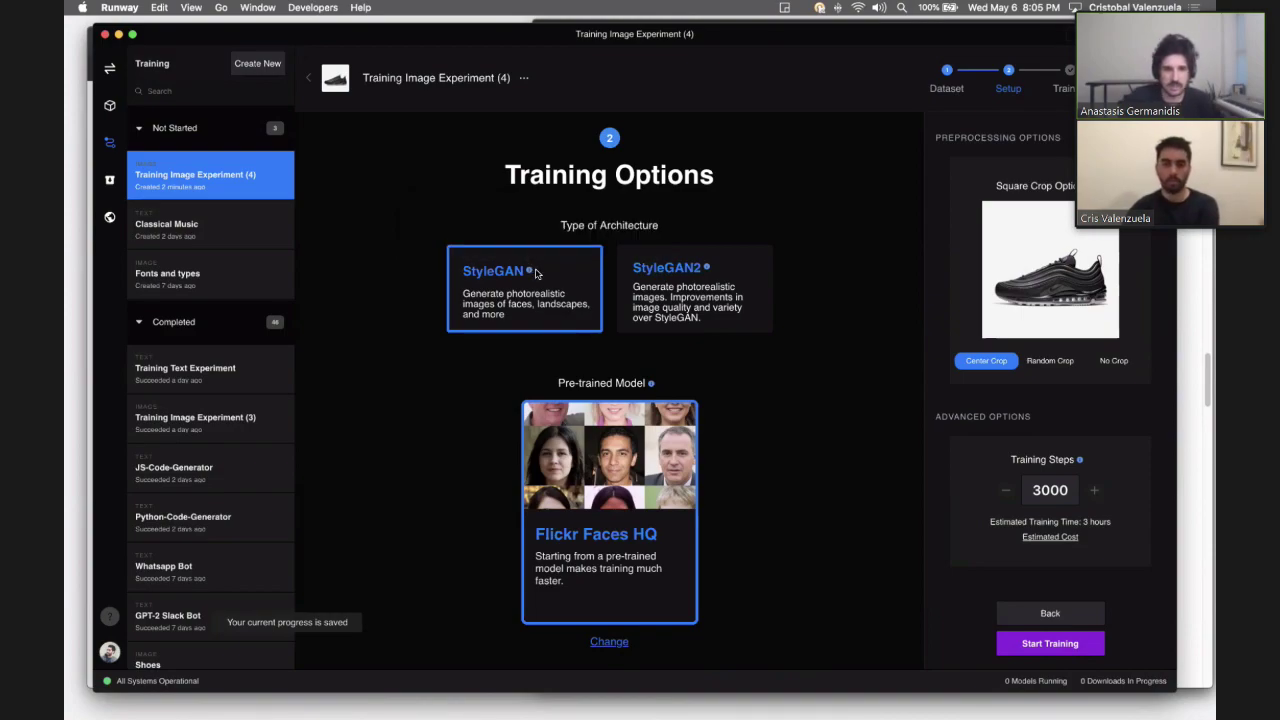
{"action": "left_click", "coordinate": [745, 300]}
{"action": "scroll", "coordinate": [810, 456], "scroll_direction": "down", "scroll_amount": 1}
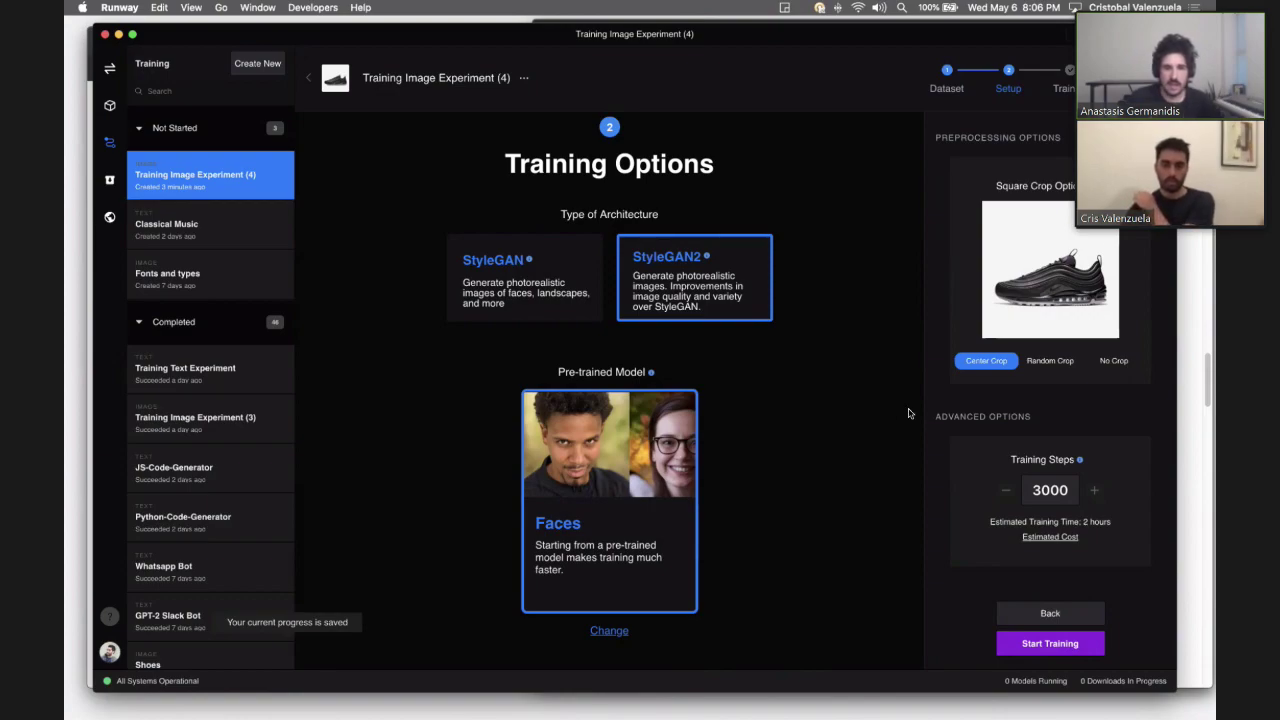
Step: Examine the pre-trained models available as alternatives to Faces for StyleGAN2
{"action": "left_click", "coordinate": [608, 631]}
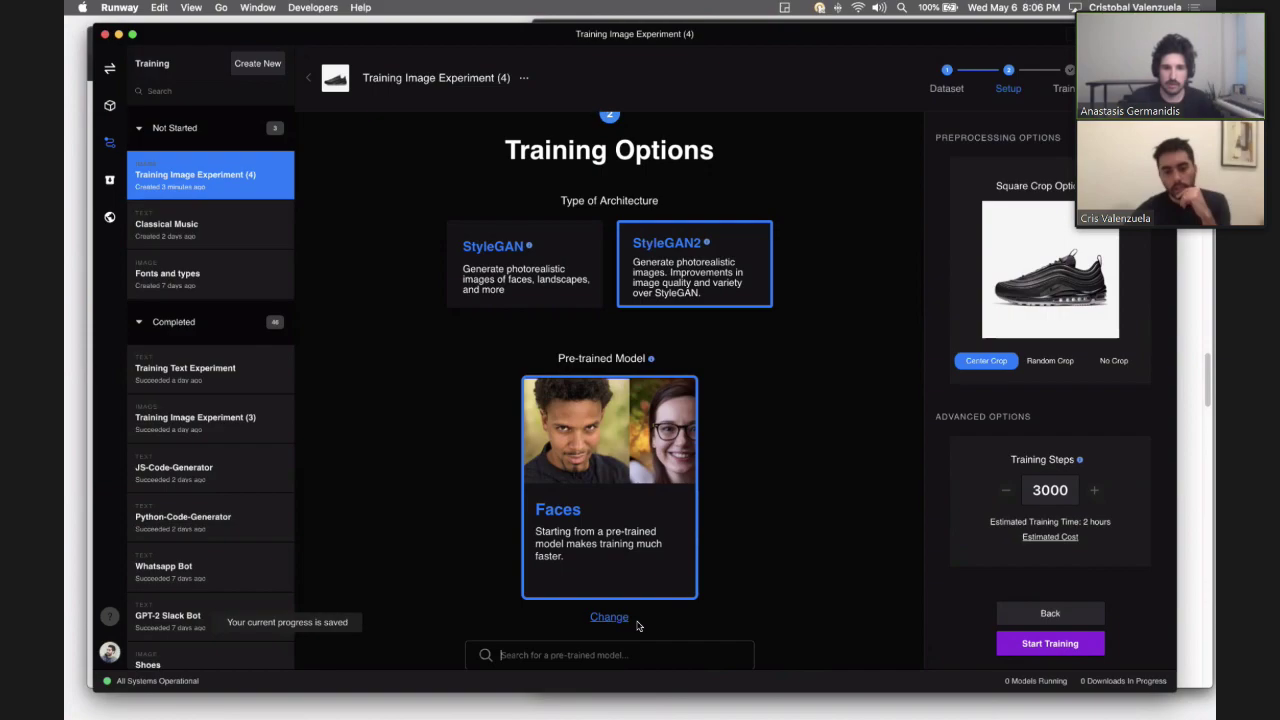
{"action": "scroll", "coordinate": [640, 626], "scroll_direction": "down", "scroll_amount": 5}
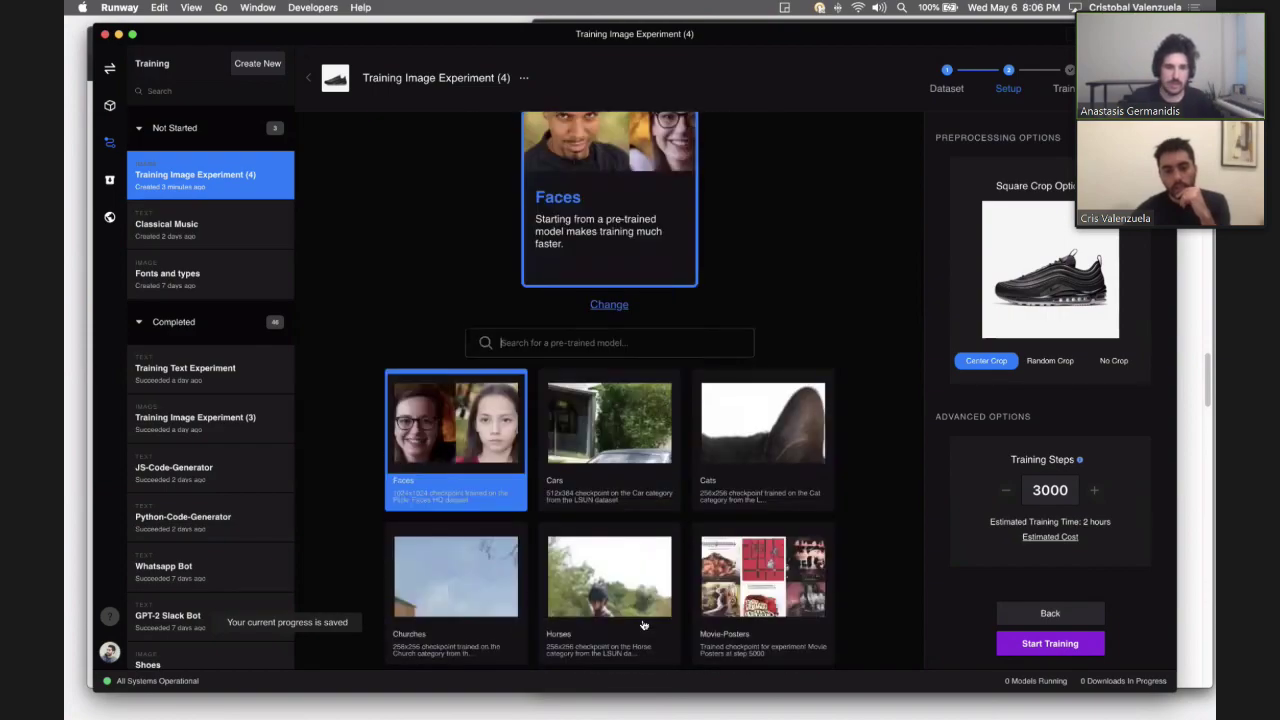
{"action": "scroll", "coordinate": [644, 625], "scroll_direction": "down", "scroll_amount": 8}
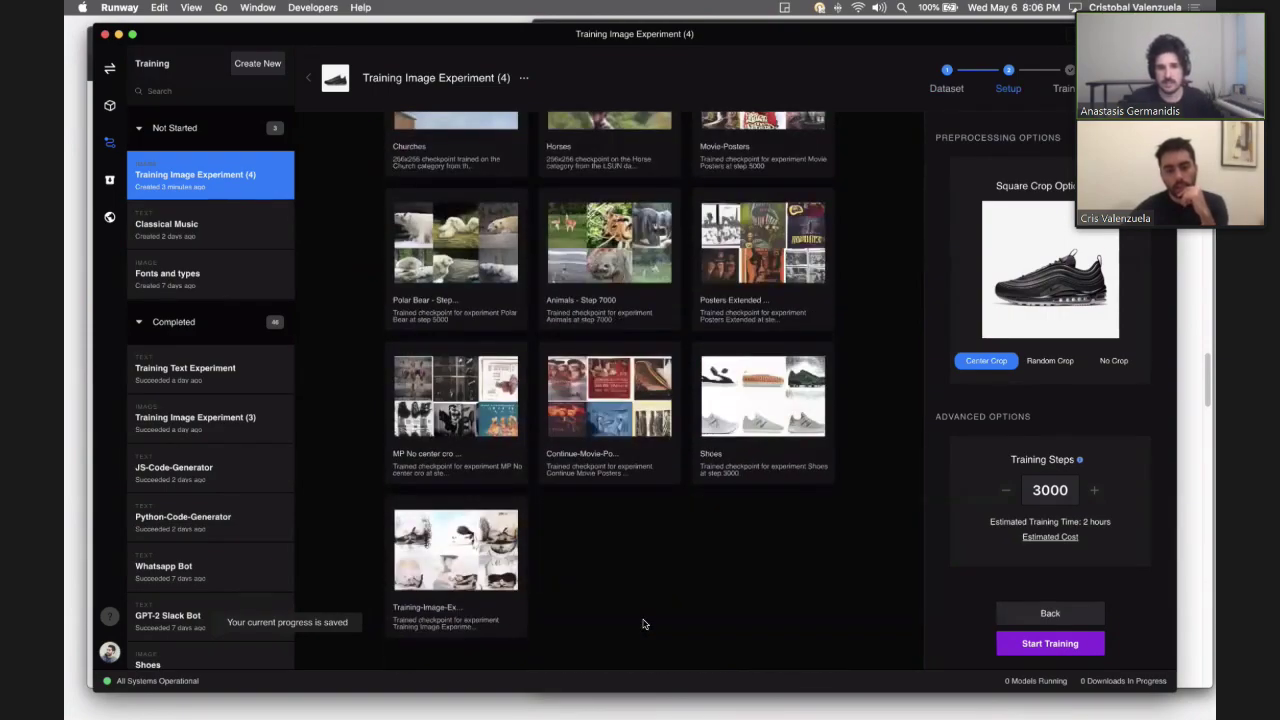
{"action": "scroll", "coordinate": [644, 625], "scroll_direction": "up", "scroll_amount": 15}
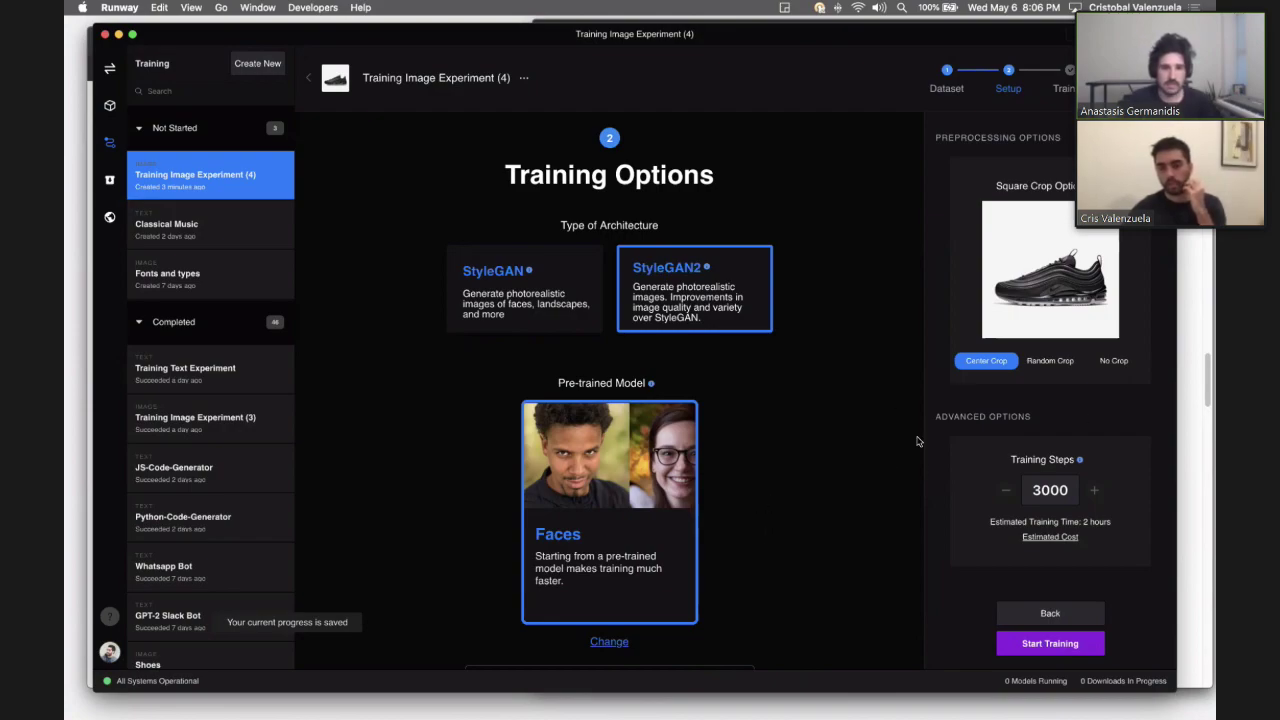
Step: Try the Random Crop and No Crop square crop options, and return to Center Crop
{"action": "left_click", "coordinate": [1040, 363]}
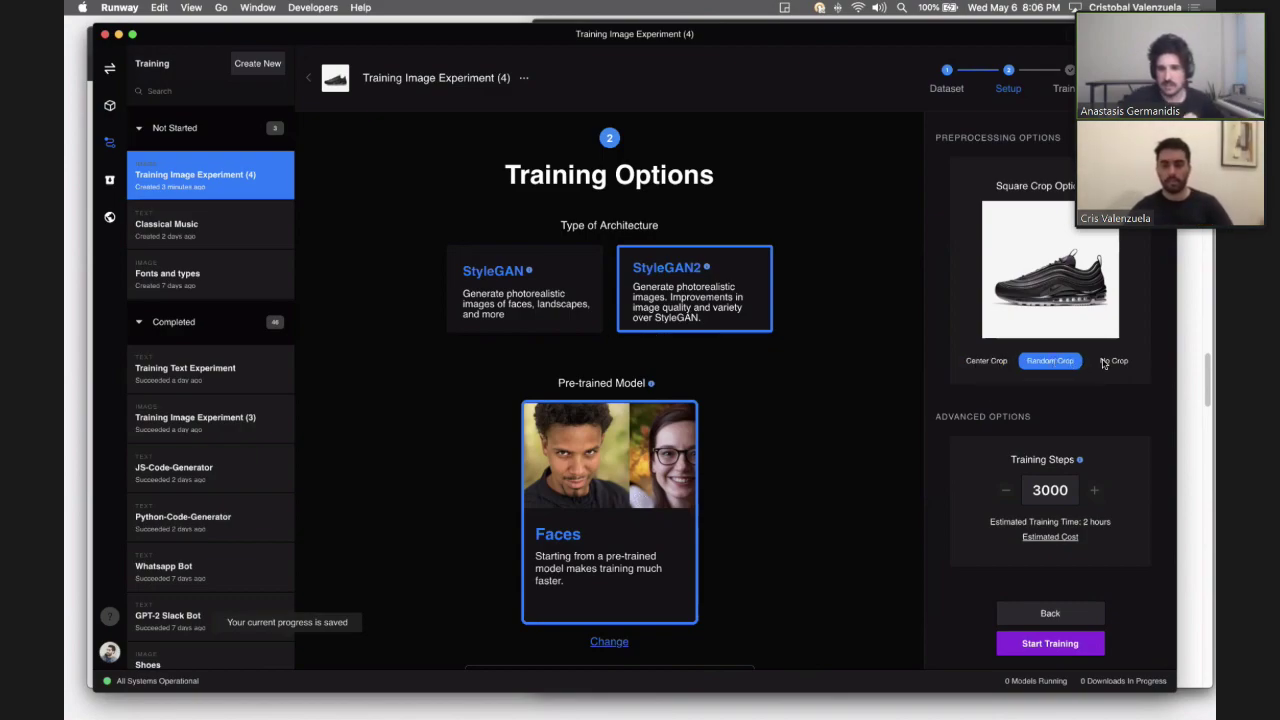
{"action": "left_click", "coordinate": [1106, 362]}
{"action": "left_click", "coordinate": [1066, 365]}
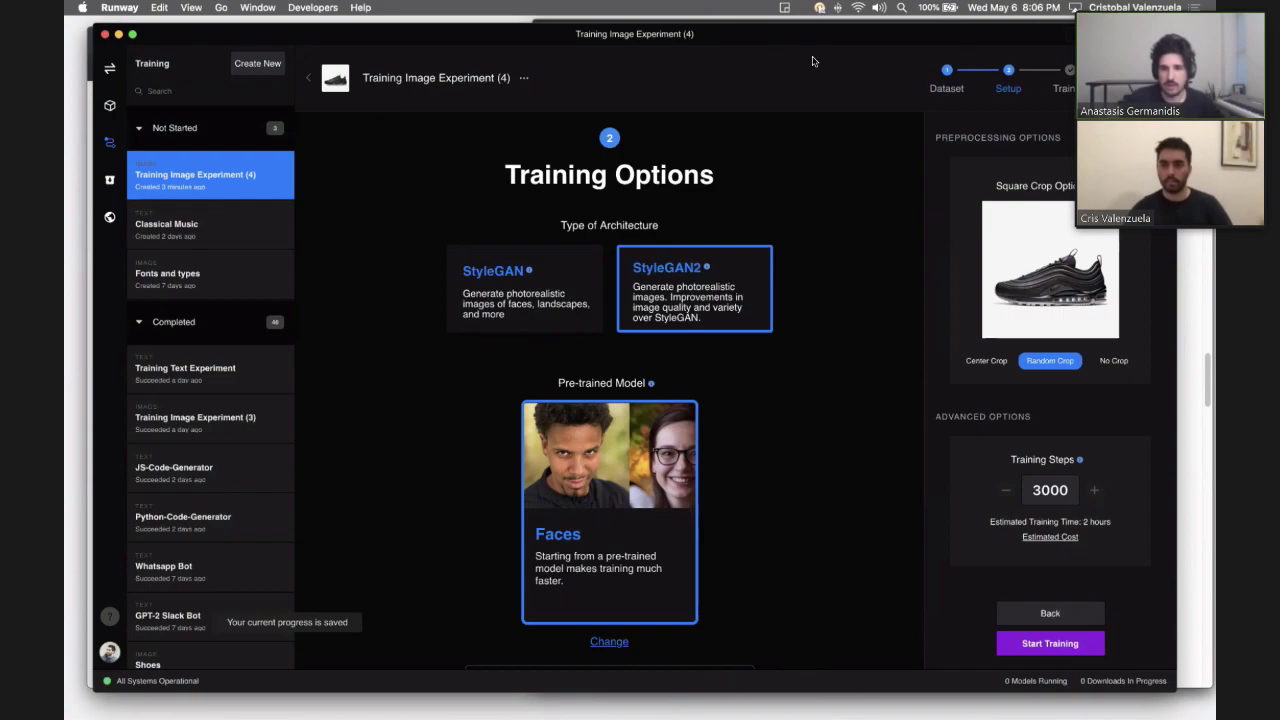
{"action": "left_click", "coordinate": [995, 364]}
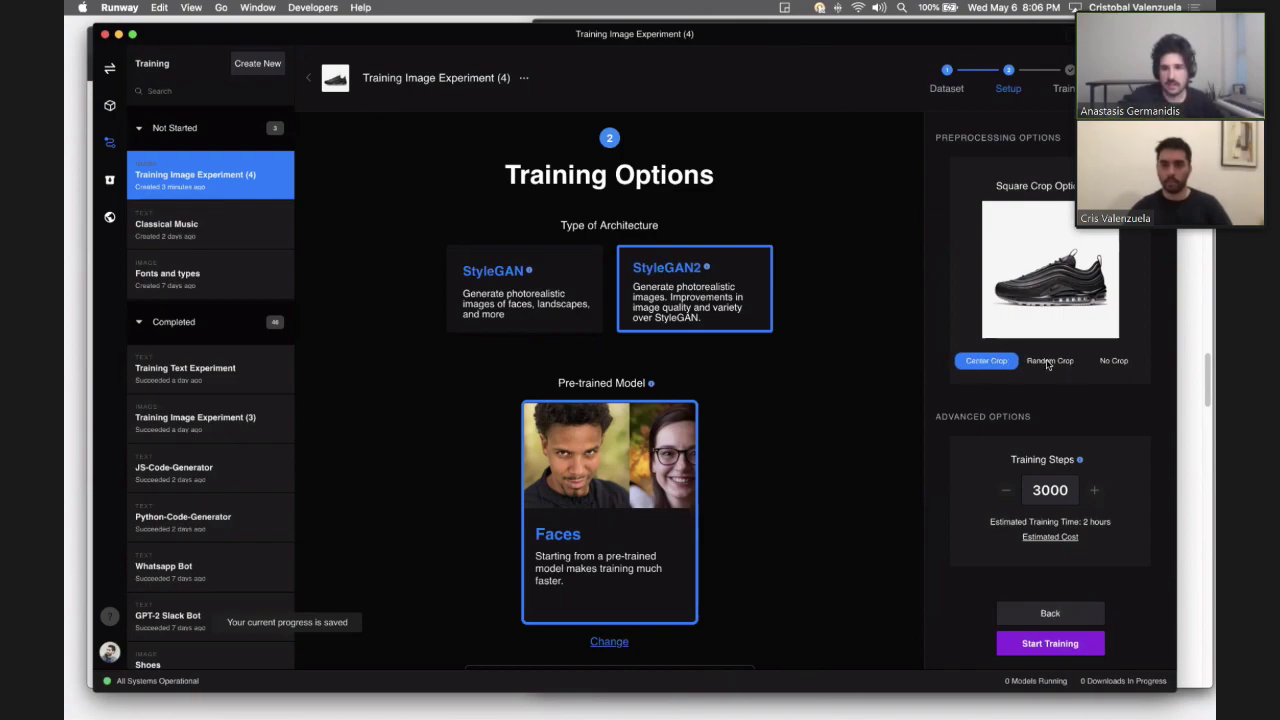
{"action": "left_click", "coordinate": [1070, 364]}
{"action": "left_click", "coordinate": [1118, 363]}
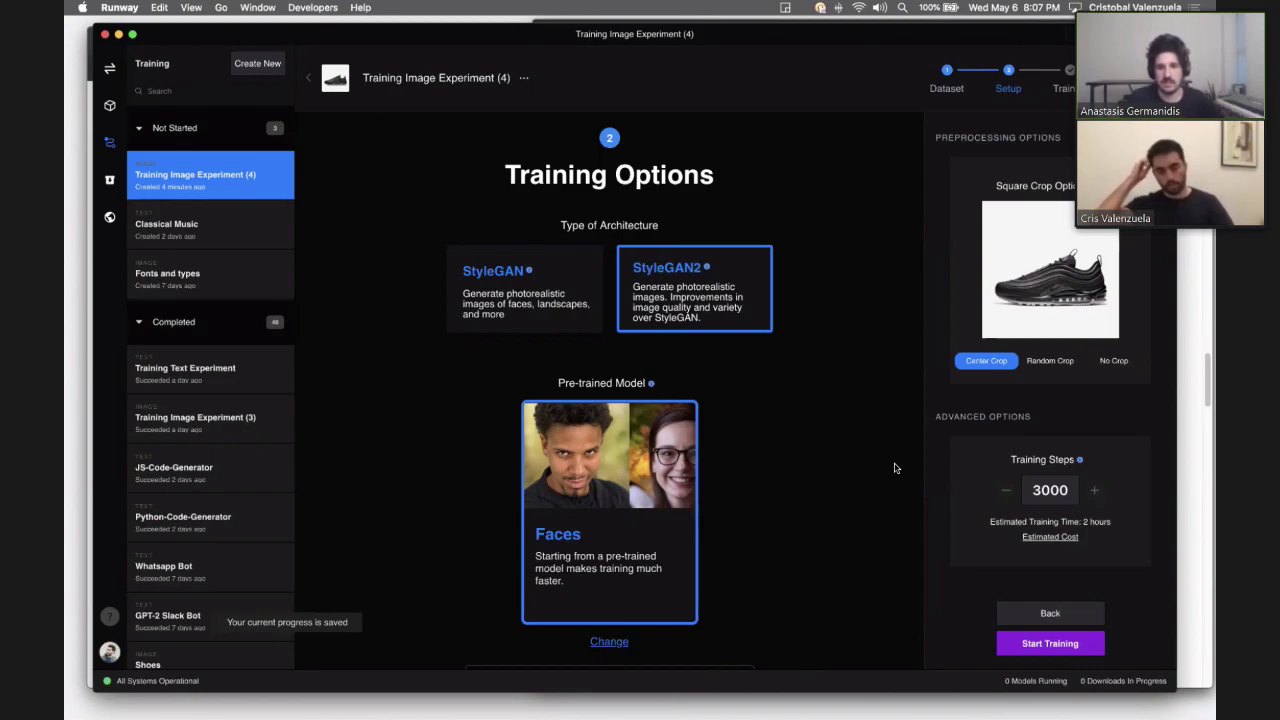
Step: Adjust the training steps back to 3000, and start training the experiment
{"action": "scroll", "coordinate": [895, 468], "scroll_direction": "down", "scroll_amount": 1}
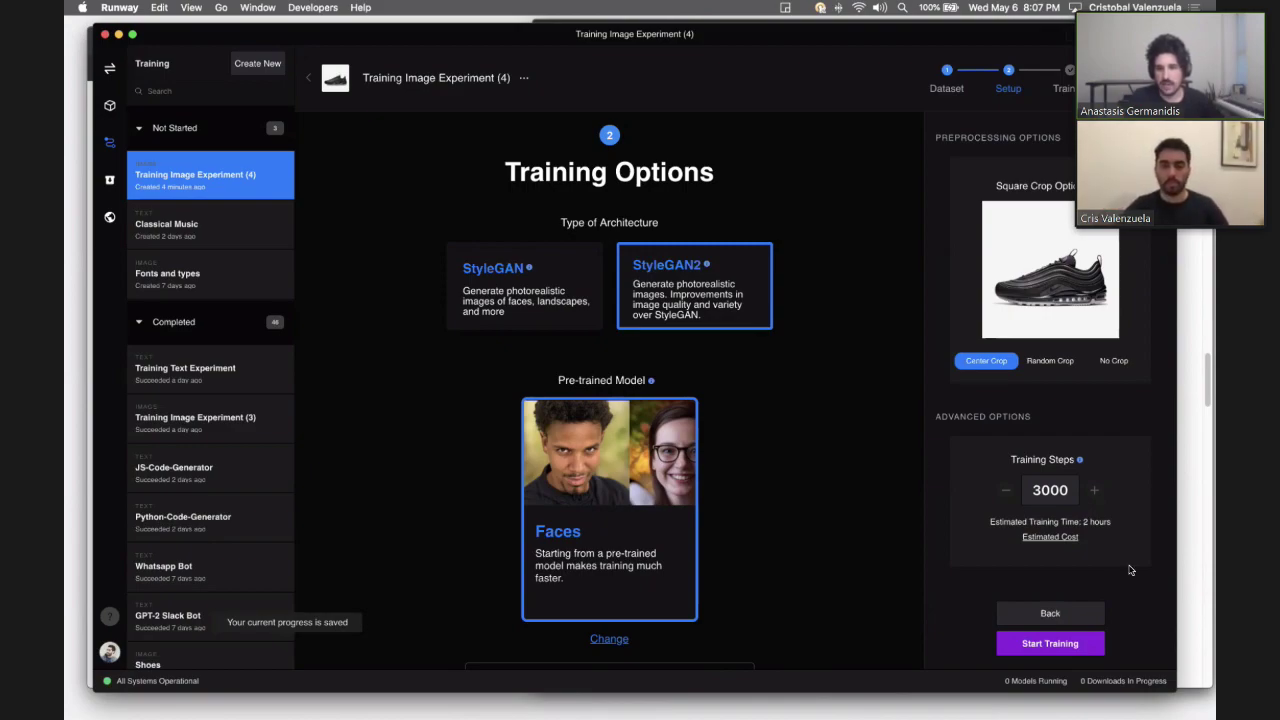
{"action": "left_click", "coordinate": [1094, 490]}
{"action": "left_click", "coordinate": [1005, 490]}
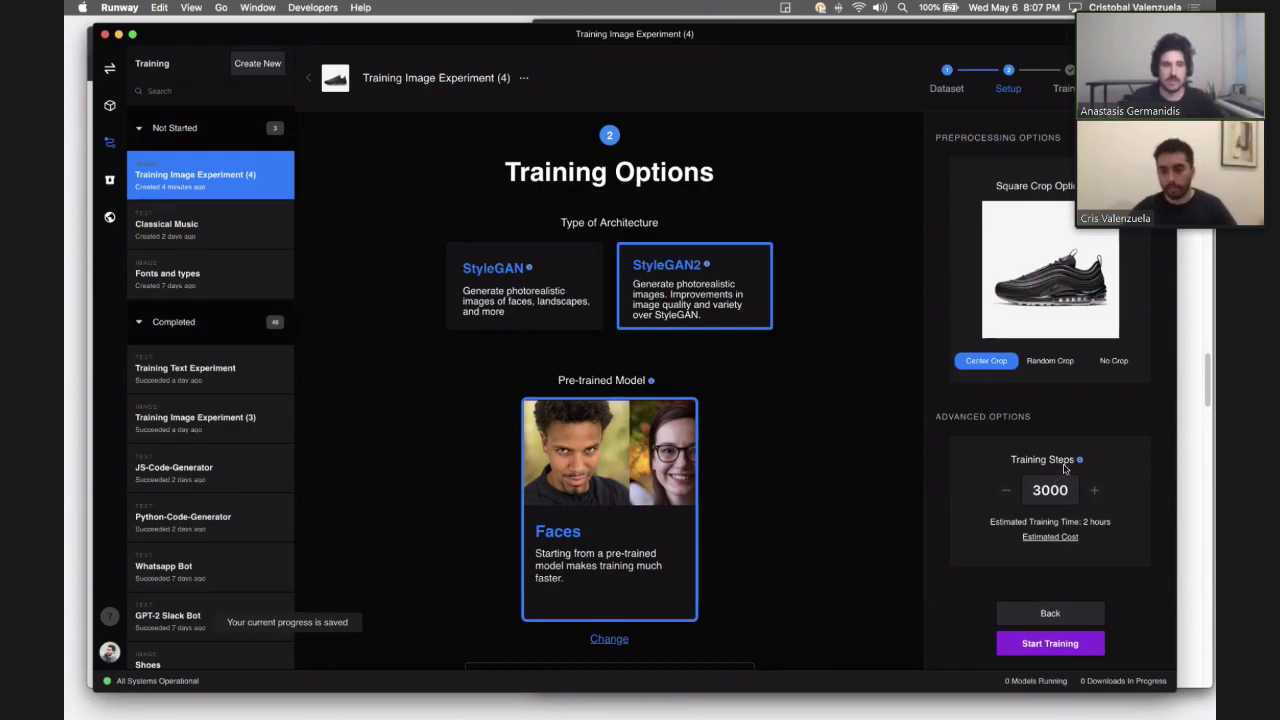
{"action": "mouse_move", "coordinate": [1079, 461]}
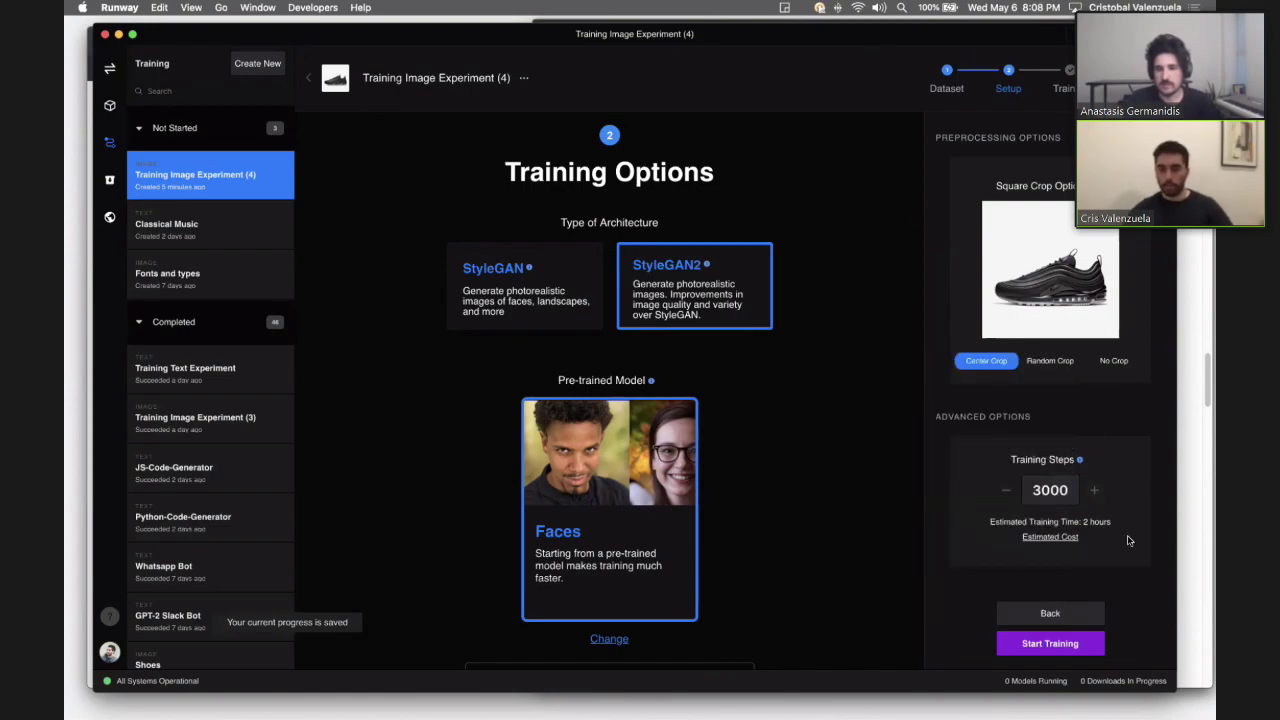
{"action": "left_click", "coordinate": [1052, 648]}
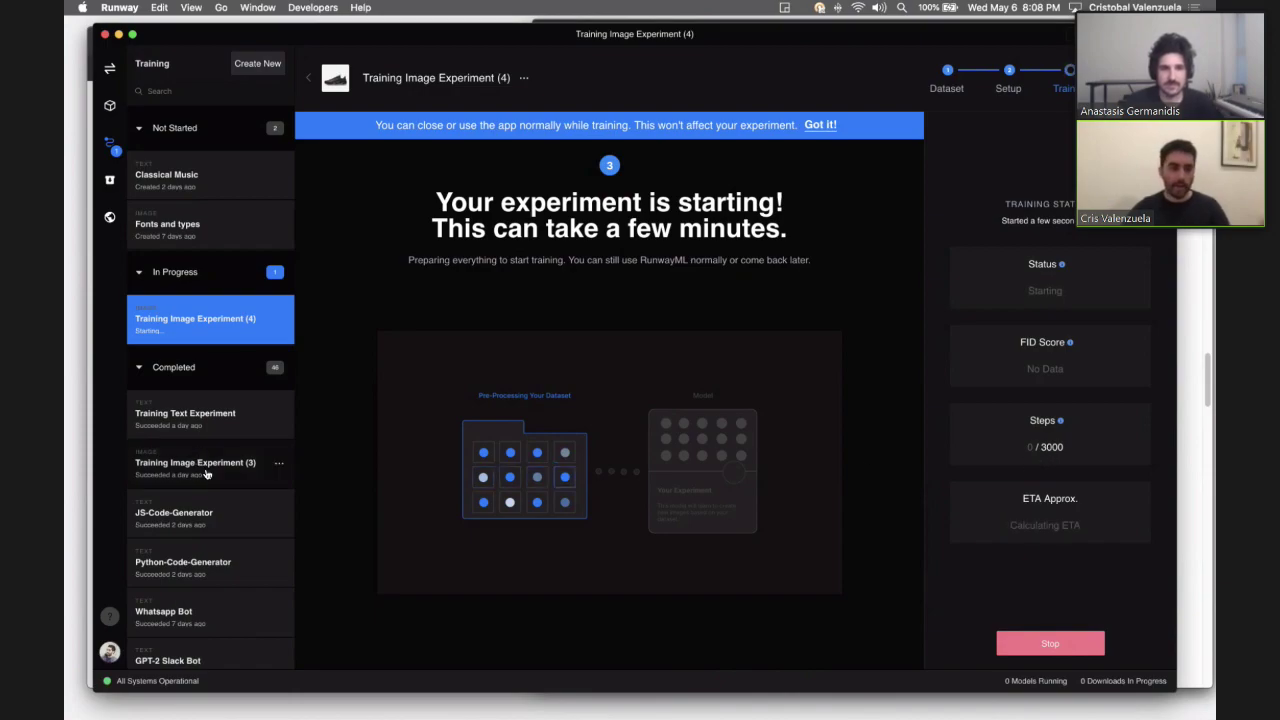
Step: Find the completed Shoe Generator experiment in the experiment list and open it
{"action": "scroll", "coordinate": [206, 475], "scroll_direction": "down", "scroll_amount": 5}
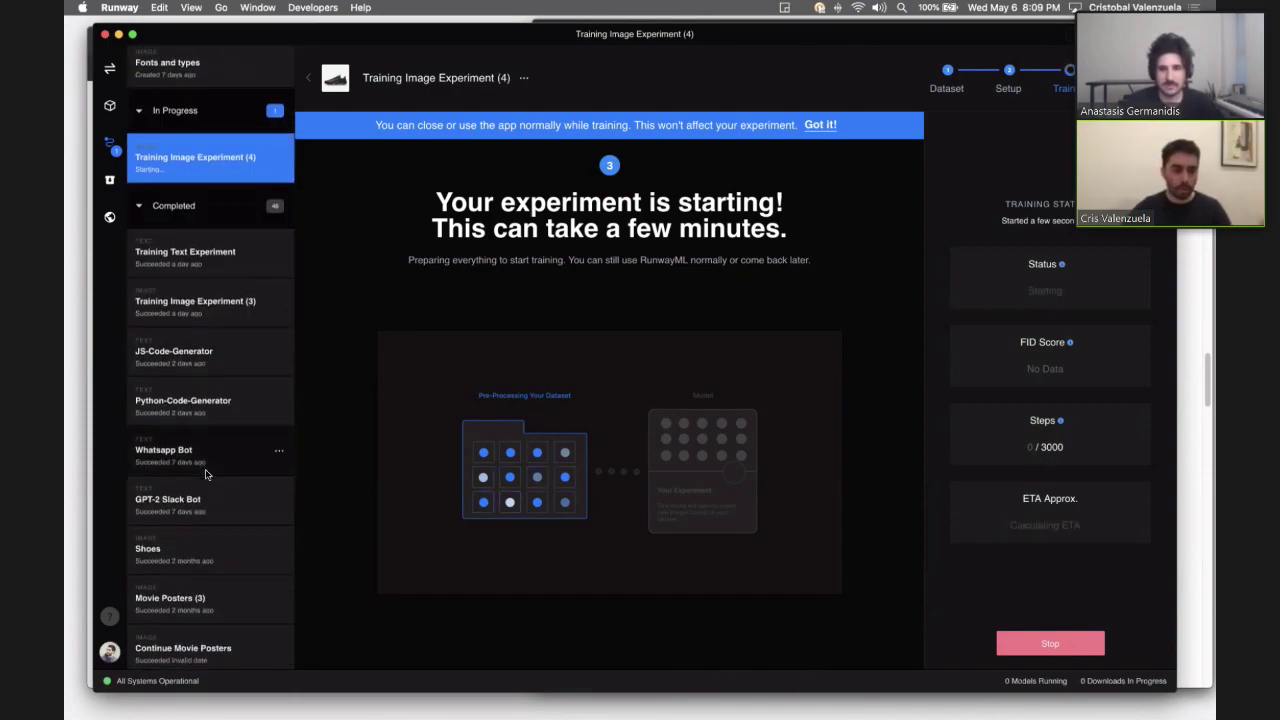
{"action": "scroll", "coordinate": [206, 475], "scroll_direction": "down", "scroll_amount": 5}
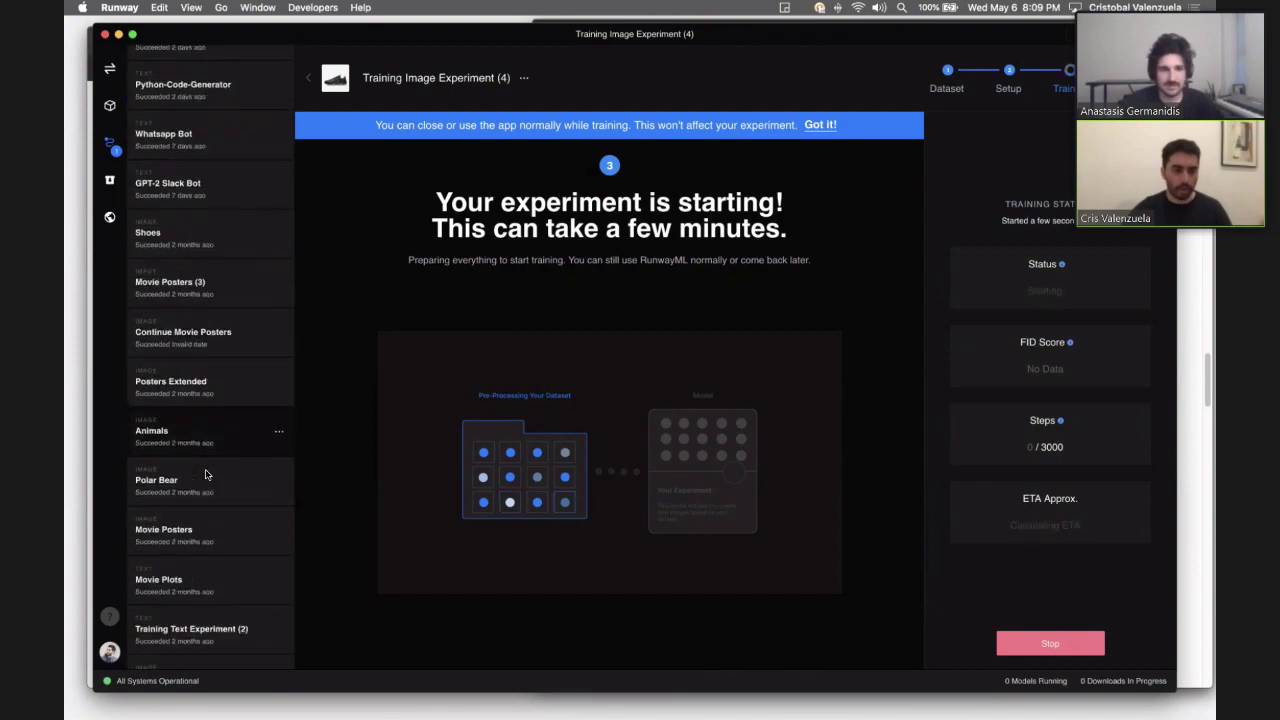
{"action": "scroll", "coordinate": [206, 475], "scroll_direction": "down", "scroll_amount": 9}
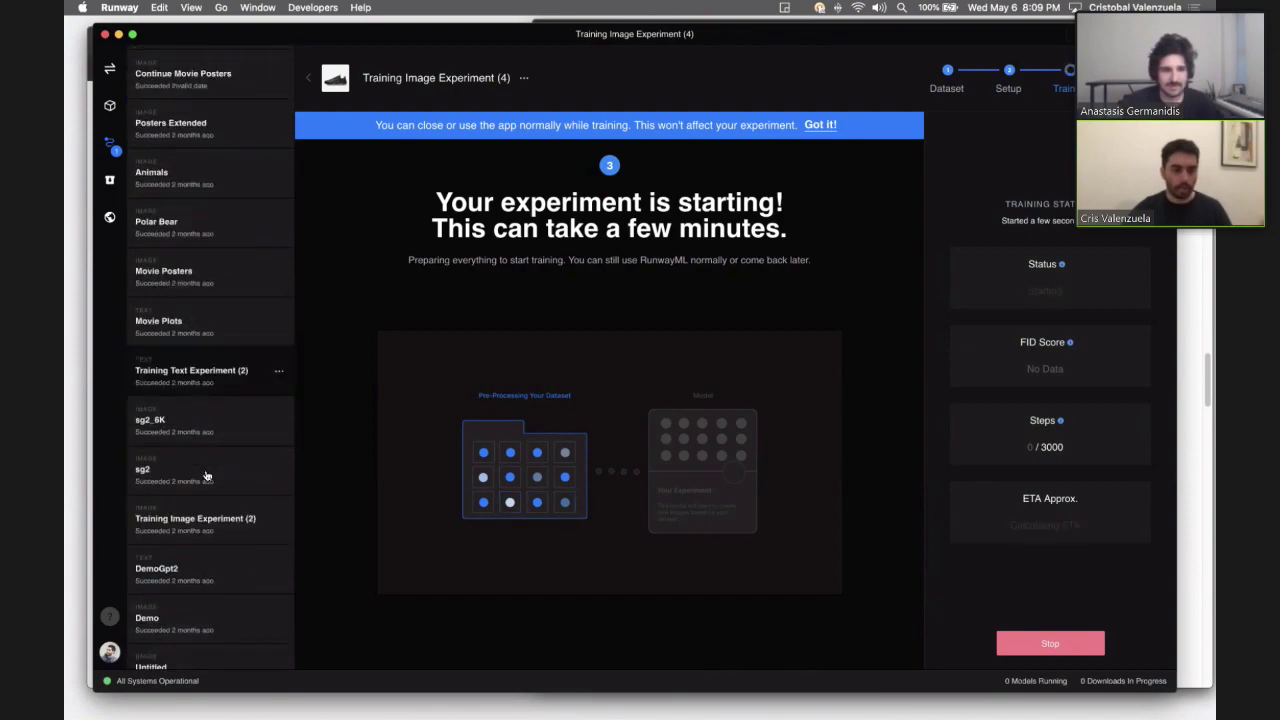
{"action": "scroll", "coordinate": [206, 474], "scroll_direction": "down", "scroll_amount": 6}
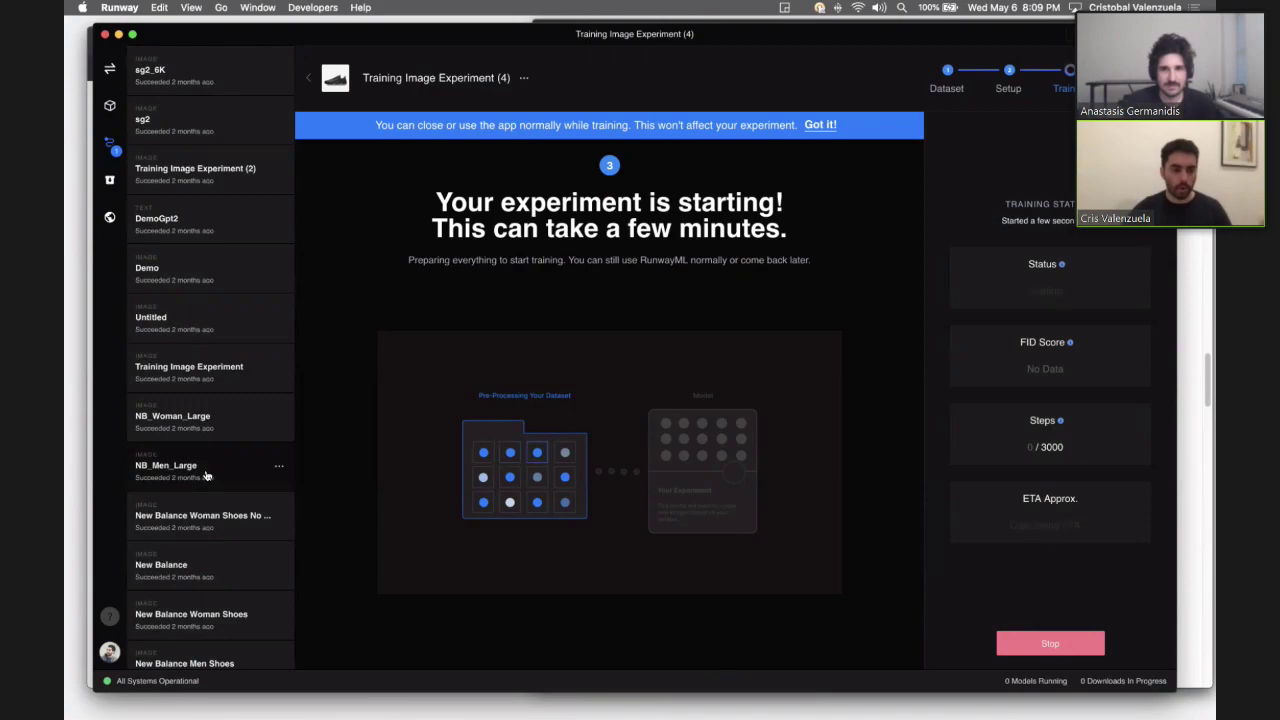
{"action": "scroll", "coordinate": [206, 475], "scroll_direction": "down", "scroll_amount": 6}
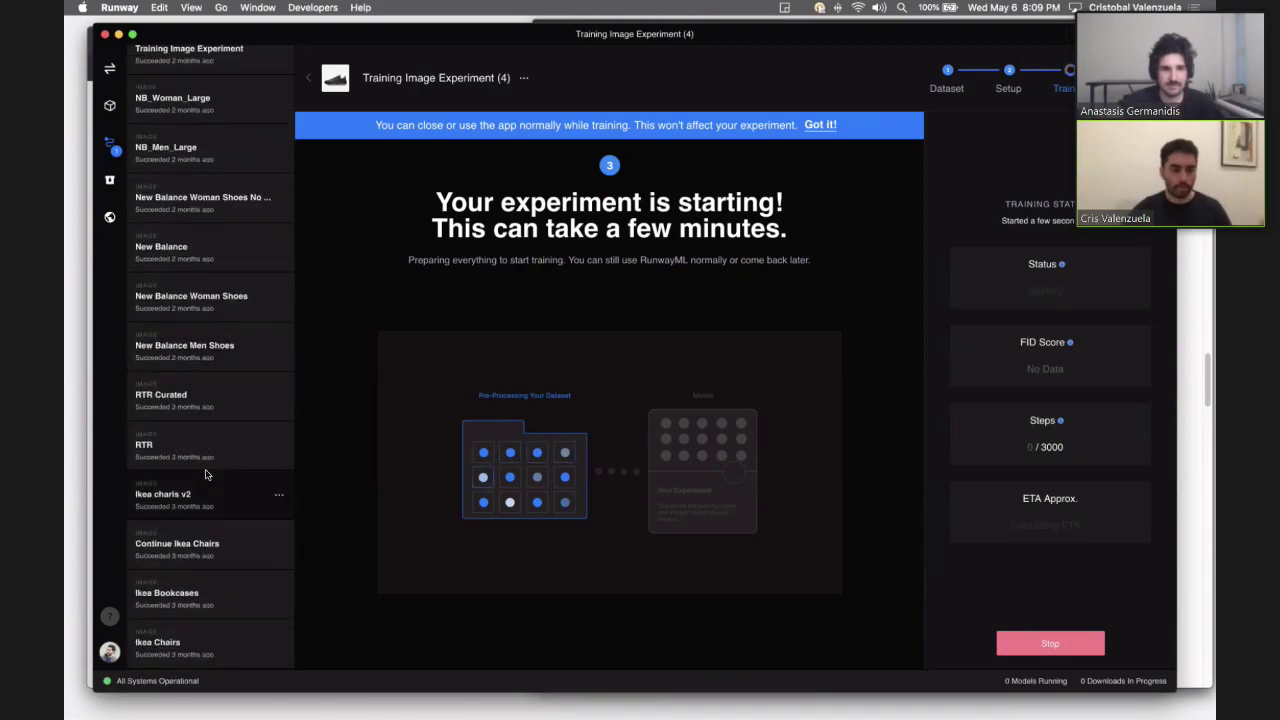
{"action": "scroll", "coordinate": [206, 475], "scroll_direction": "down", "scroll_amount": 3}
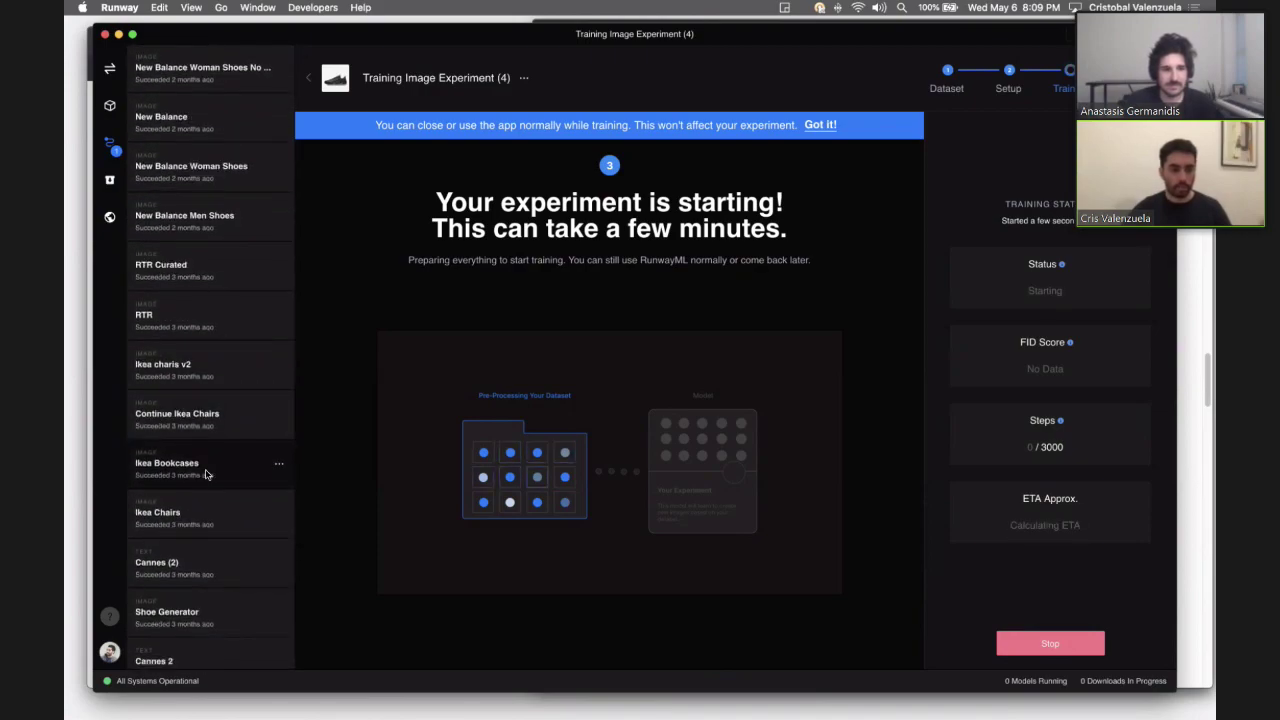
{"action": "left_click", "coordinate": [210, 540]}
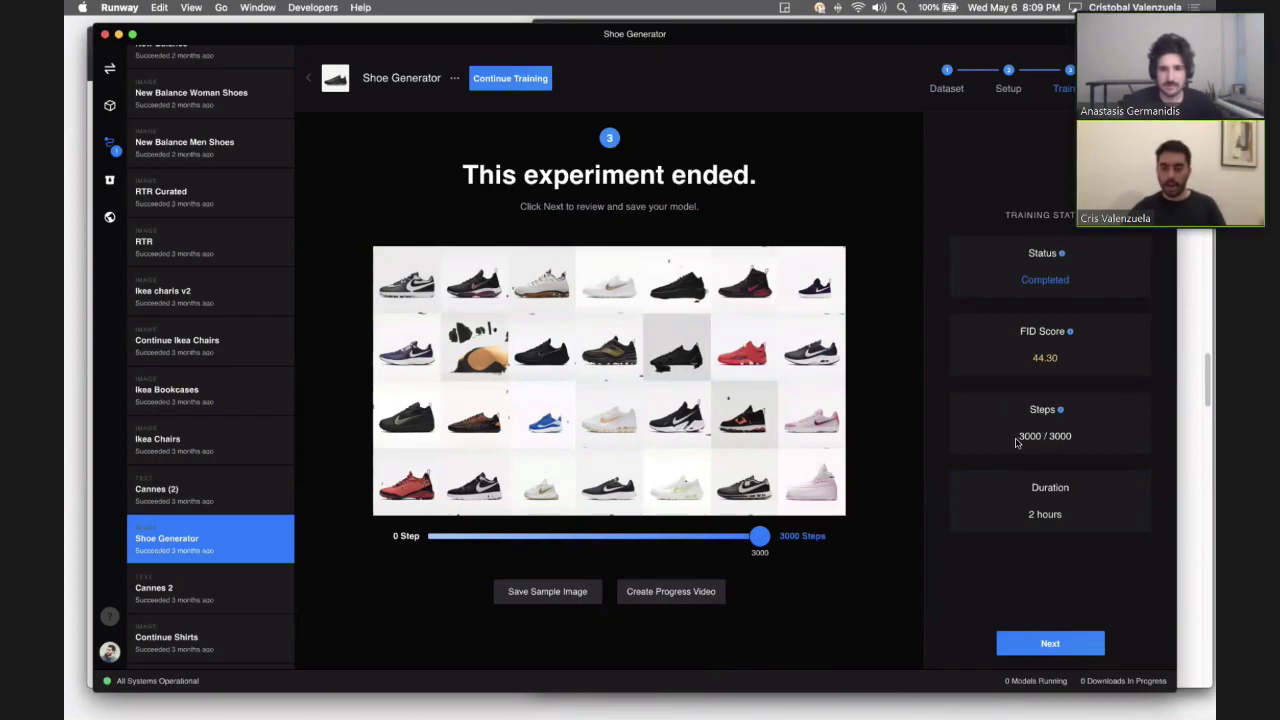
Step: Review the FID score explanation, and compare the Shoe Generator's sample images at training steps 1550 and 1
{"action": "mouse_move", "coordinate": [1069, 334]}
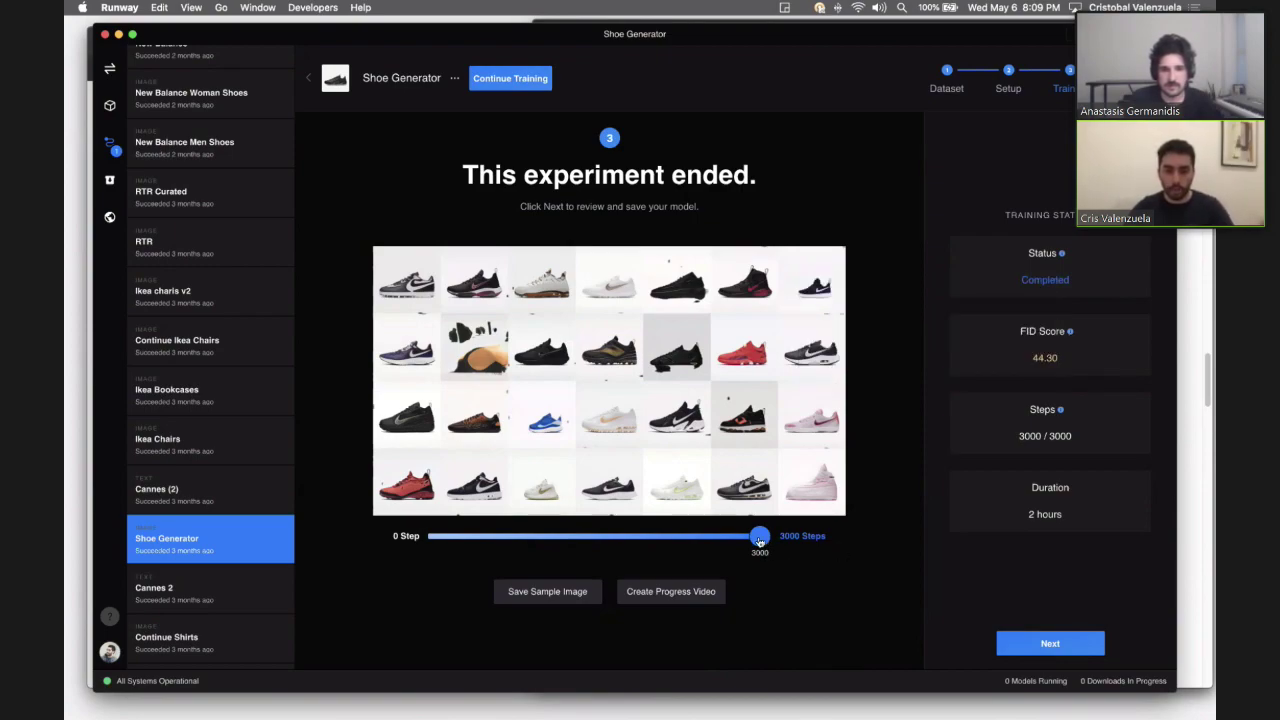
{"action": "left_click_drag", "start_coordinate": [760, 541], "coordinate": [605, 541]}
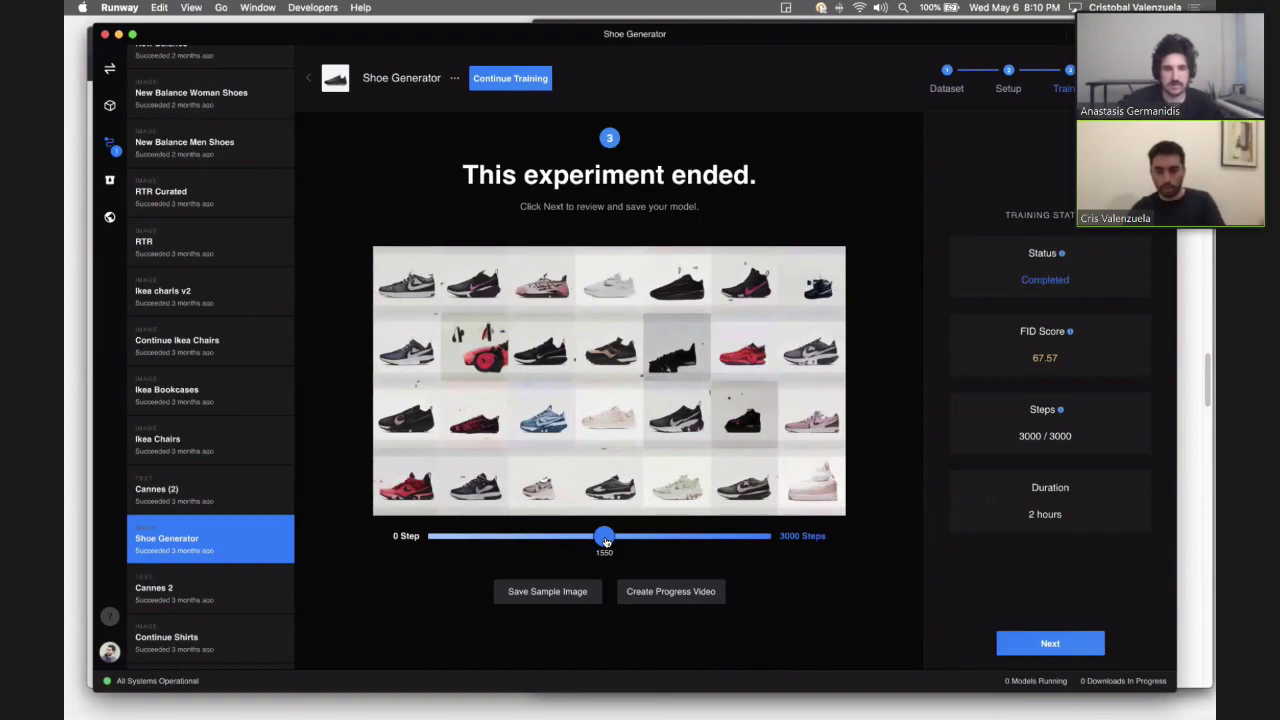
{"action": "left_click_drag", "start_coordinate": [605, 541], "coordinate": [337, 531]}
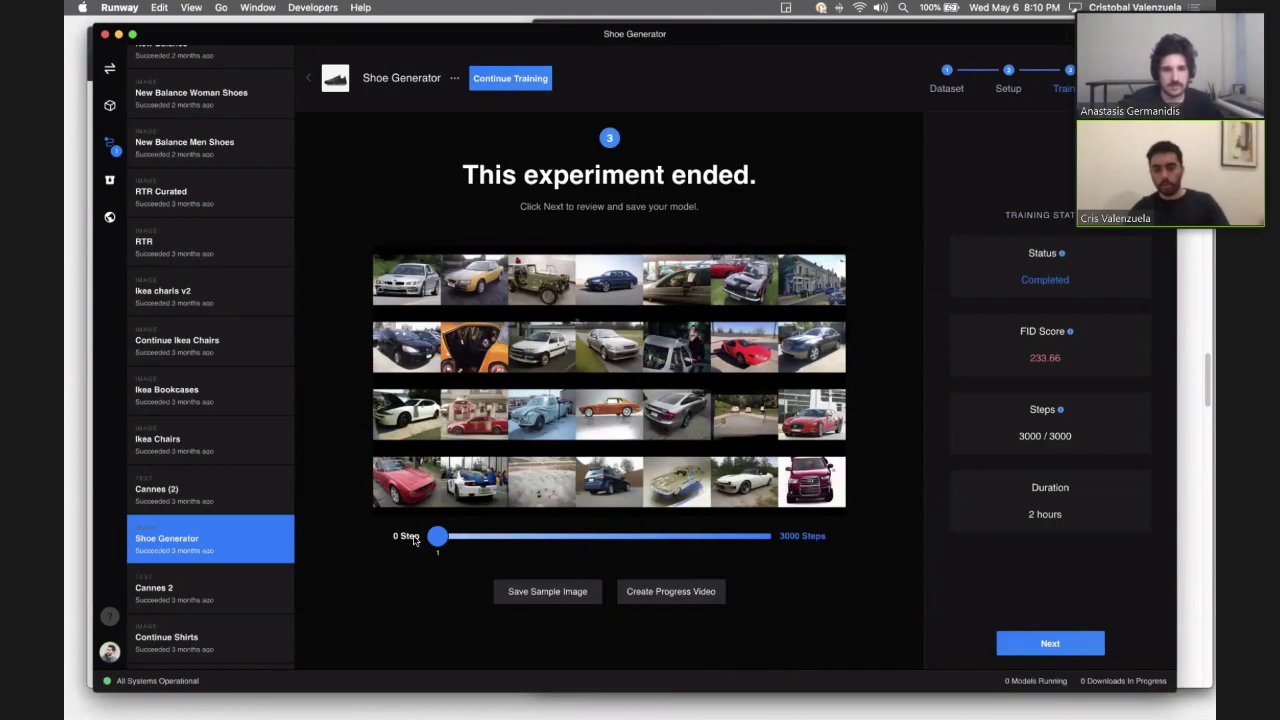
Step: Show the Shoe Generator's sample images at training step 3000, and proceed to the trained model's summary and latent space walk
{"action": "scroll", "coordinate": [165, 240], "scroll_direction": "up", "scroll_amount": 15}
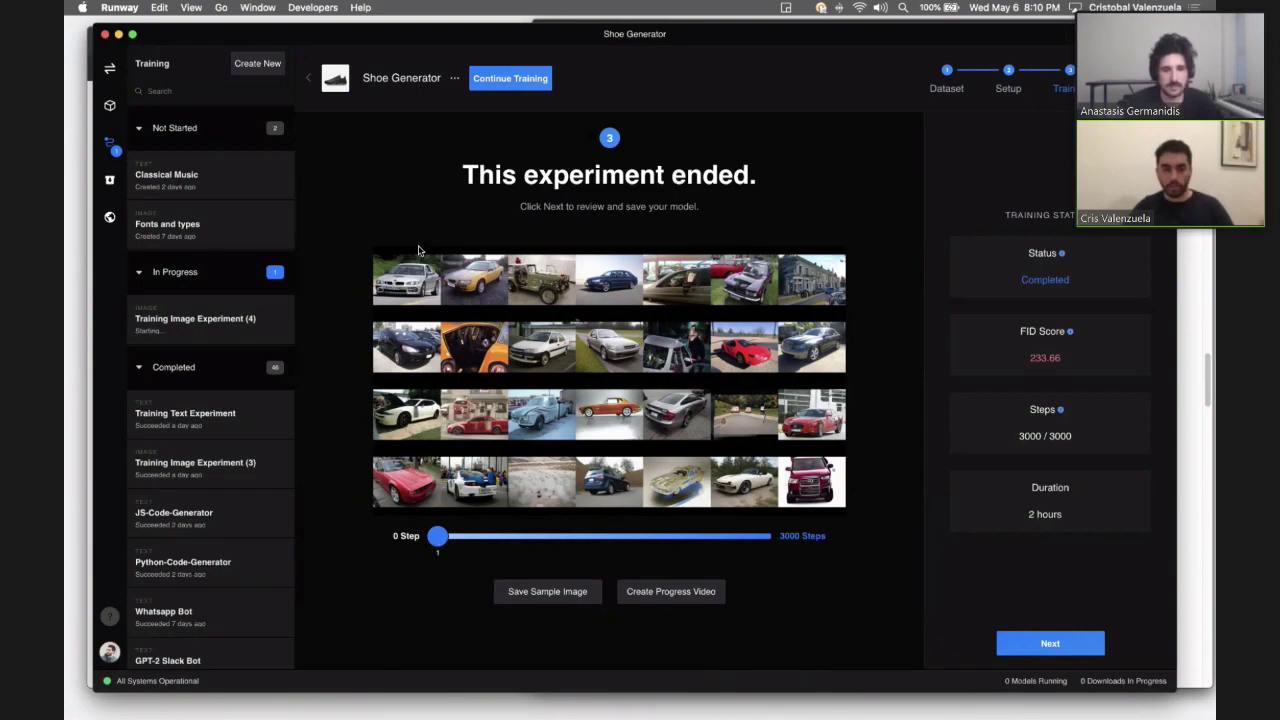
{"action": "left_click_drag", "start_coordinate": [441, 541], "coordinate": [770, 537]}
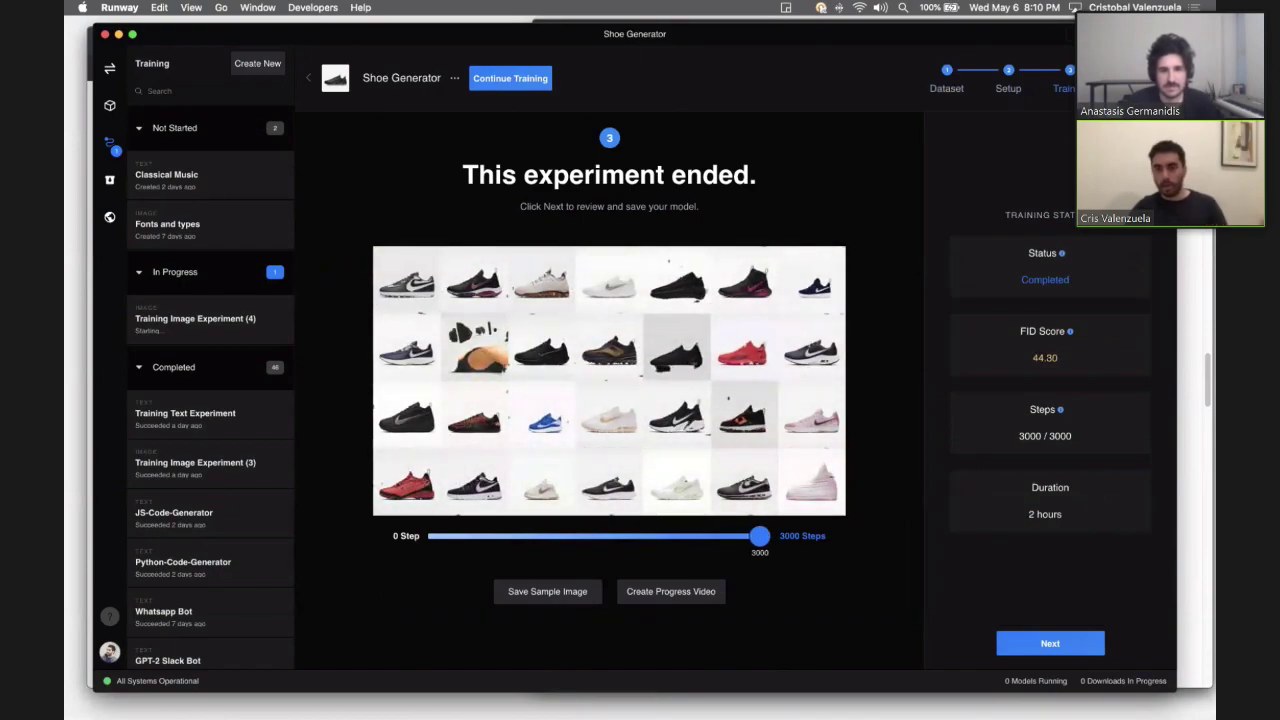
{"action": "left_click", "coordinate": [1050, 643]}
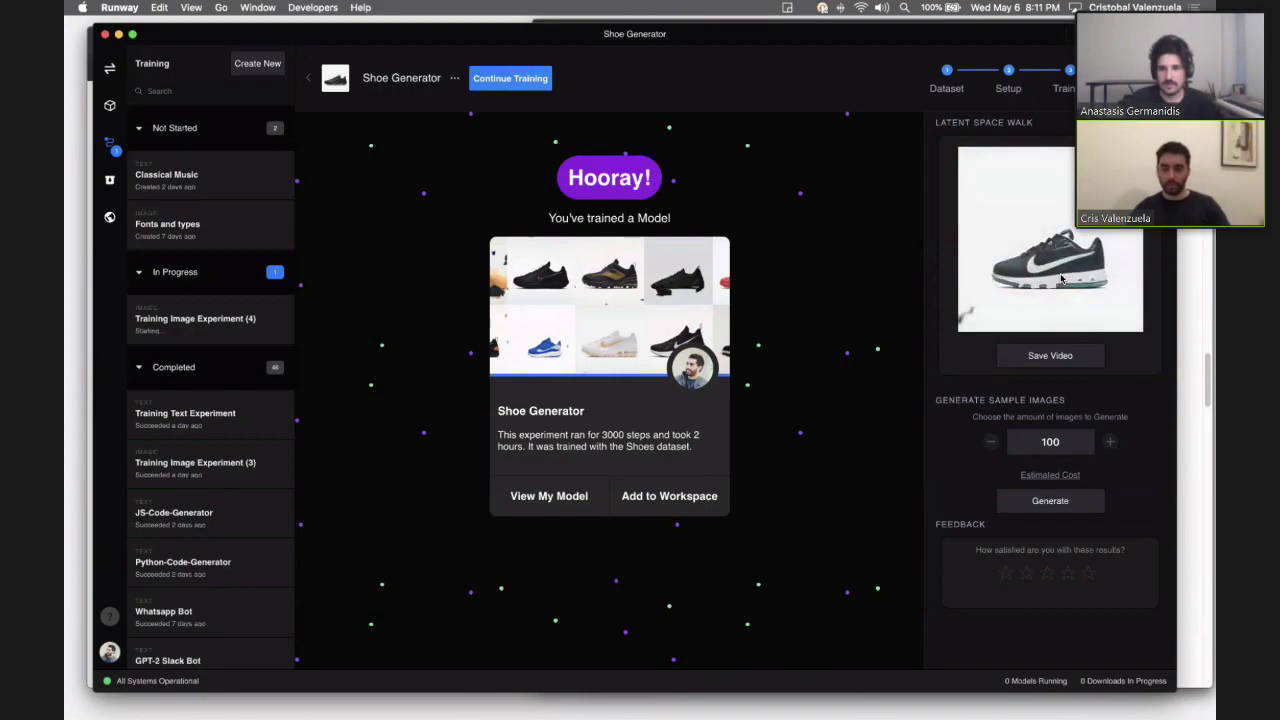
{"action": "key", "text": "F2"}
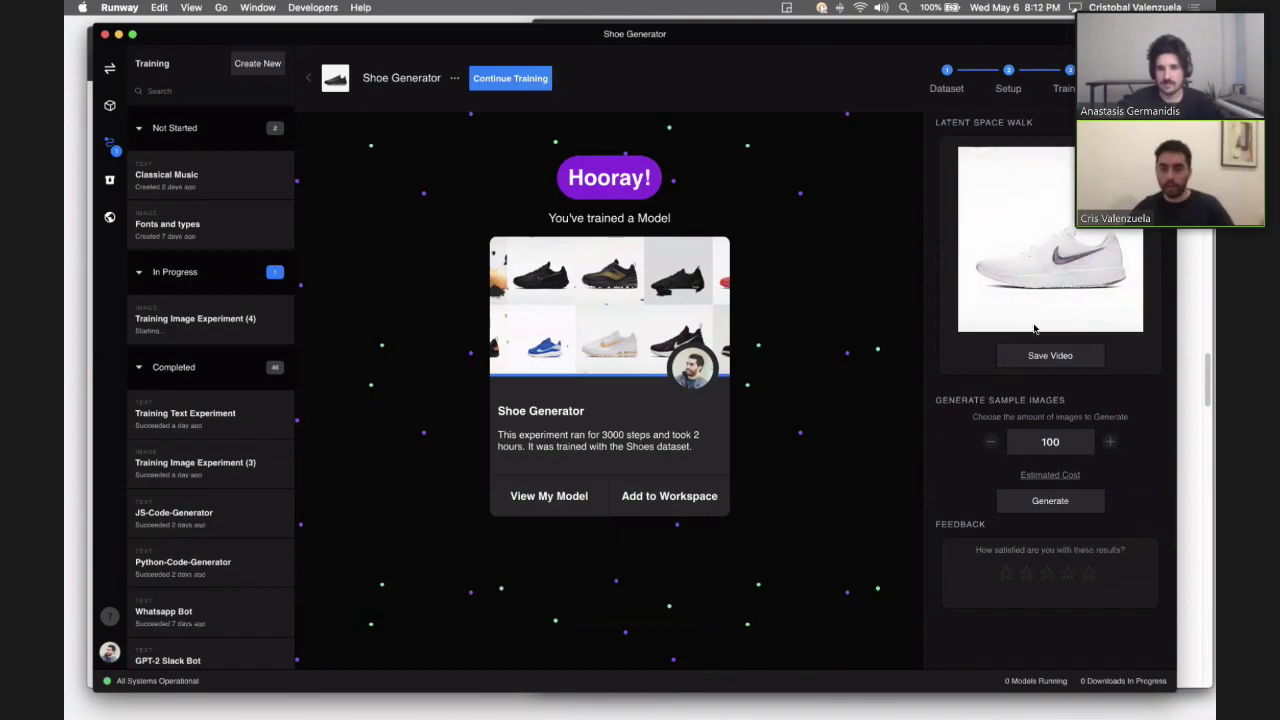
Step: Open the trained sneaker-generator model's page, add the model to the Physalis Existentialism workspace, and show that workspace
{"action": "left_click", "coordinate": [549, 496]}
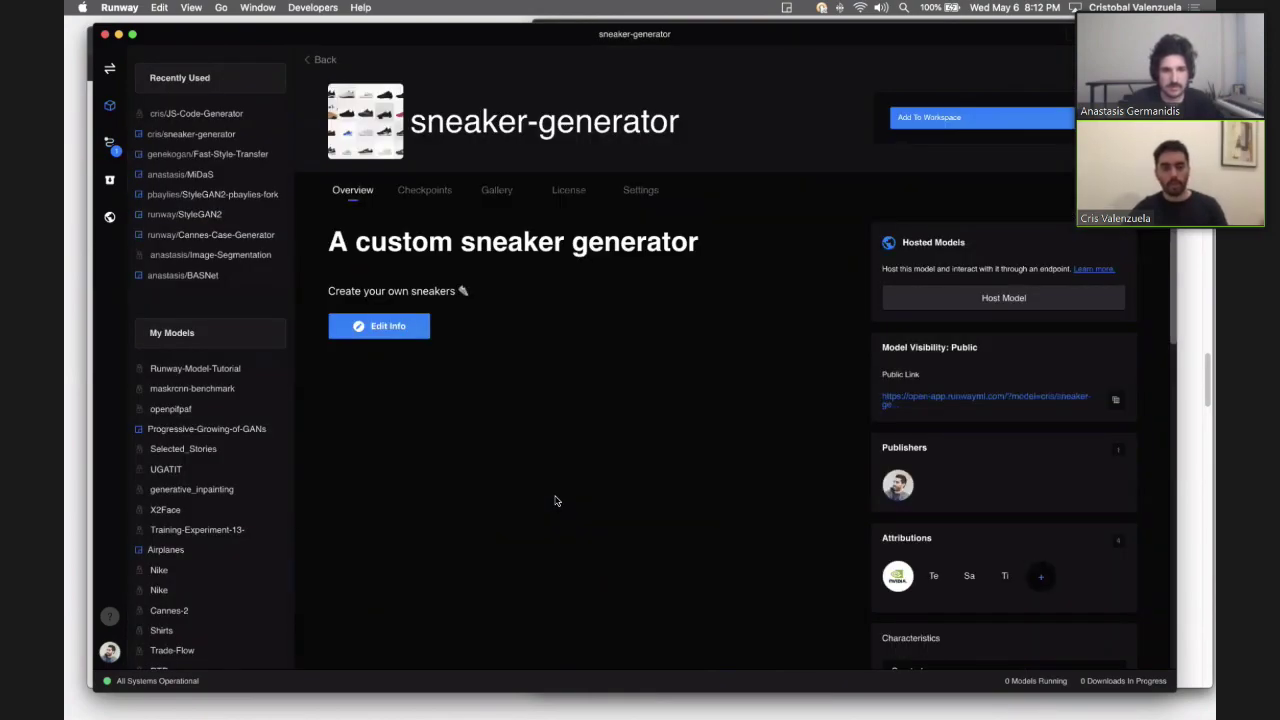
{"action": "left_click", "coordinate": [988, 118]}
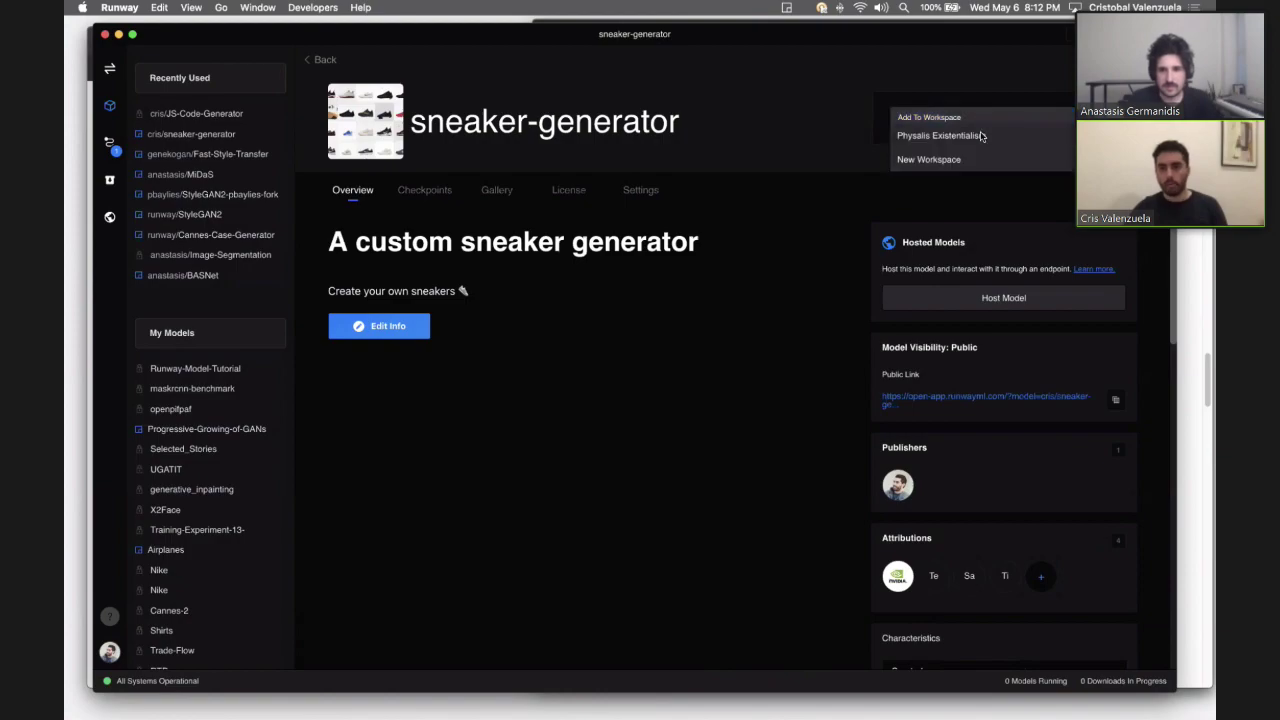
{"action": "left_click", "coordinate": [978, 141]}
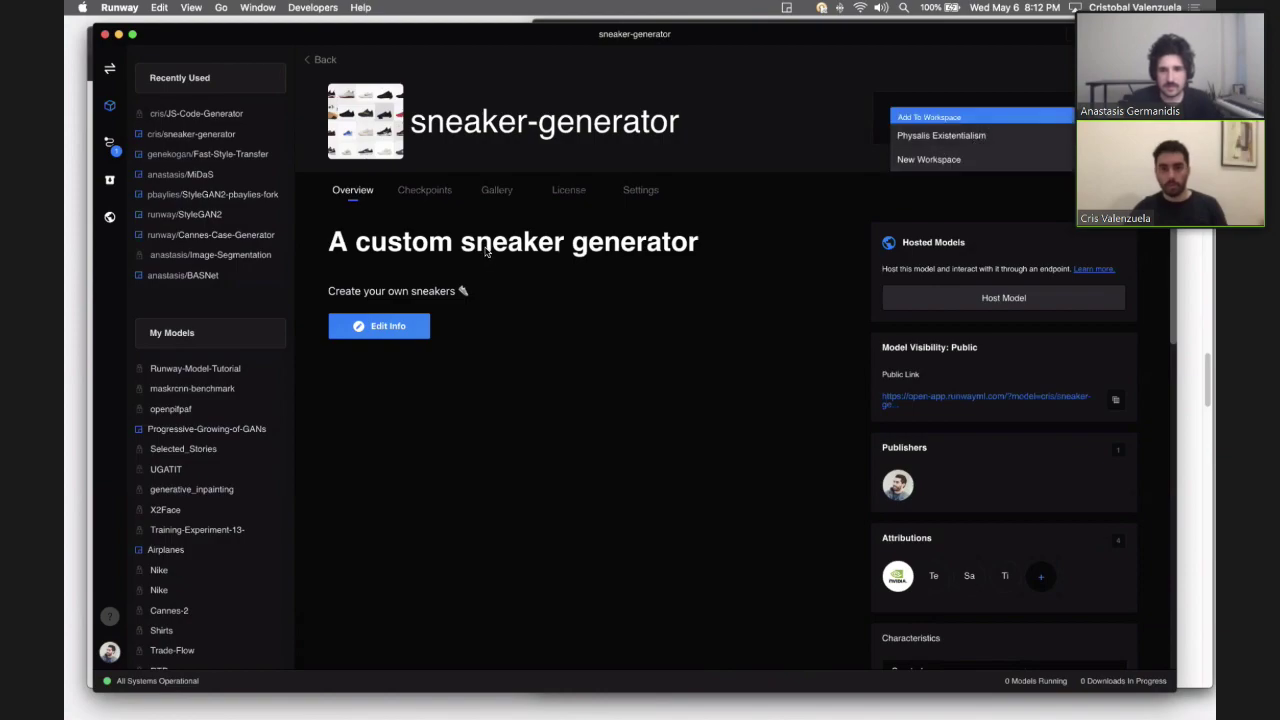
{"action": "left_click", "coordinate": [111, 67]}
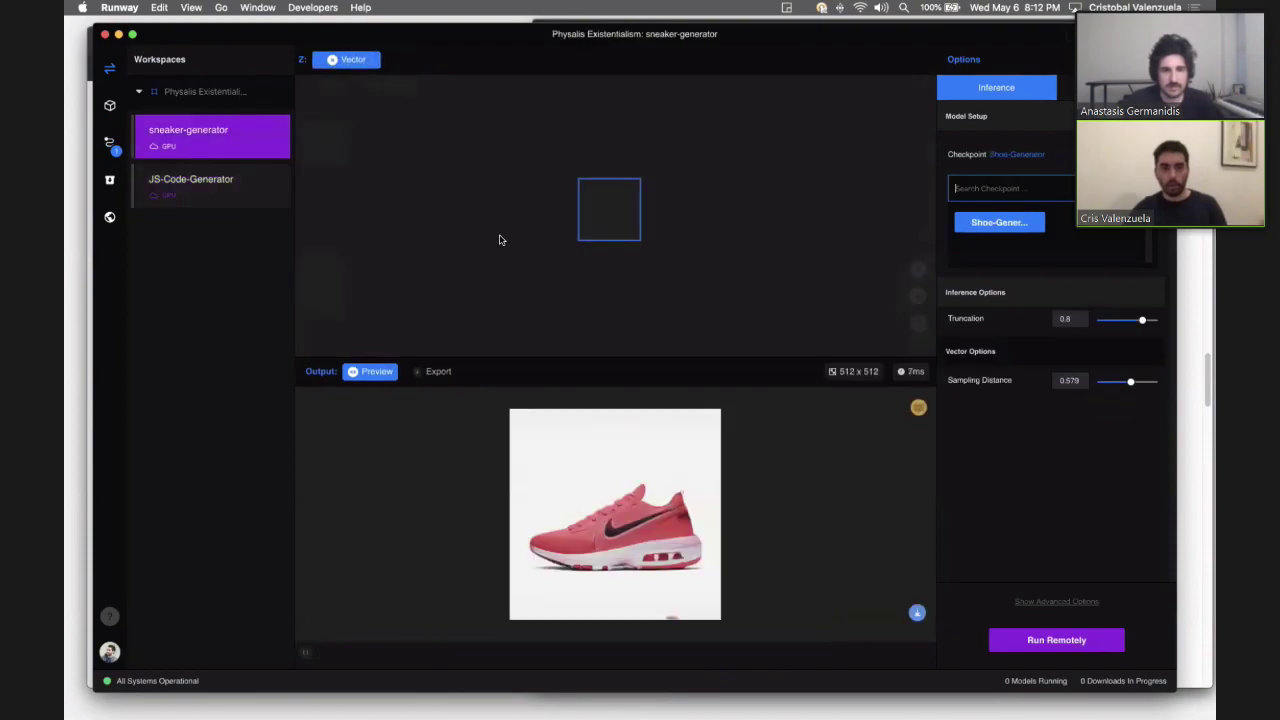
Step: View the JS-Code-Generator model in the workspace, and return to the training experiments
{"action": "left_click", "coordinate": [111, 148]}
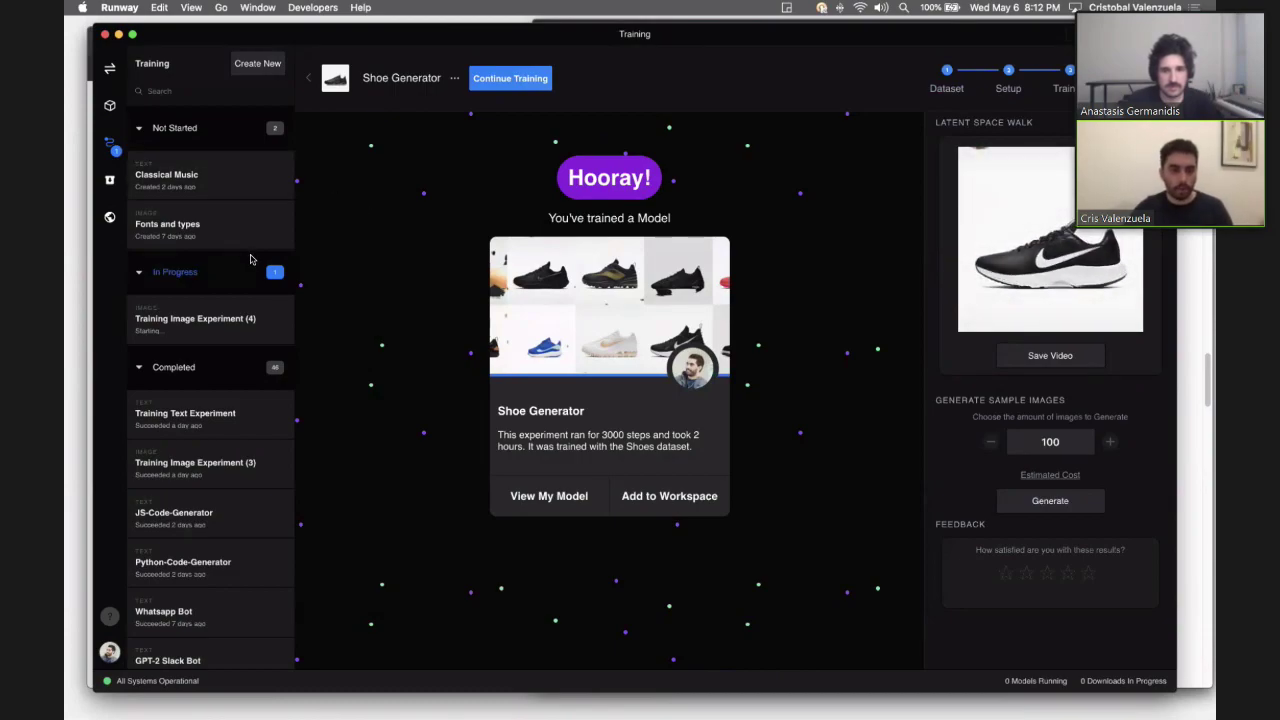
{"action": "left_click", "coordinate": [106, 72]}
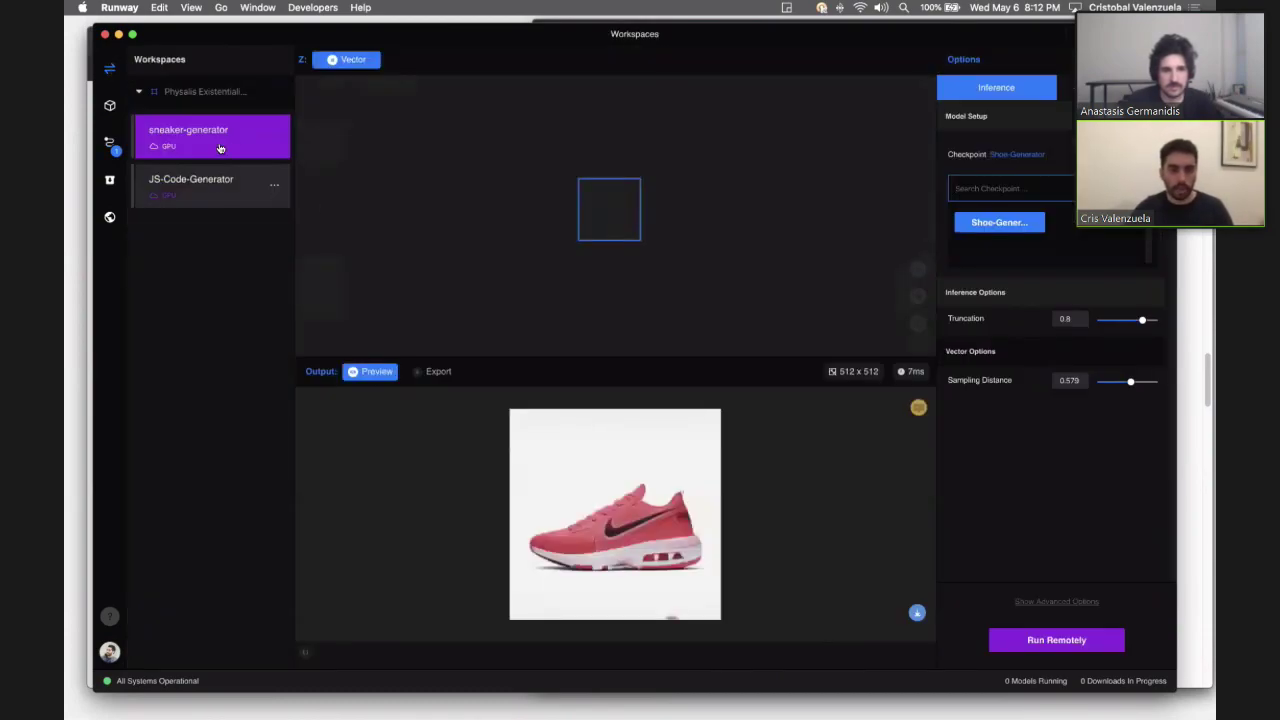
{"action": "left_click", "coordinate": [219, 192]}
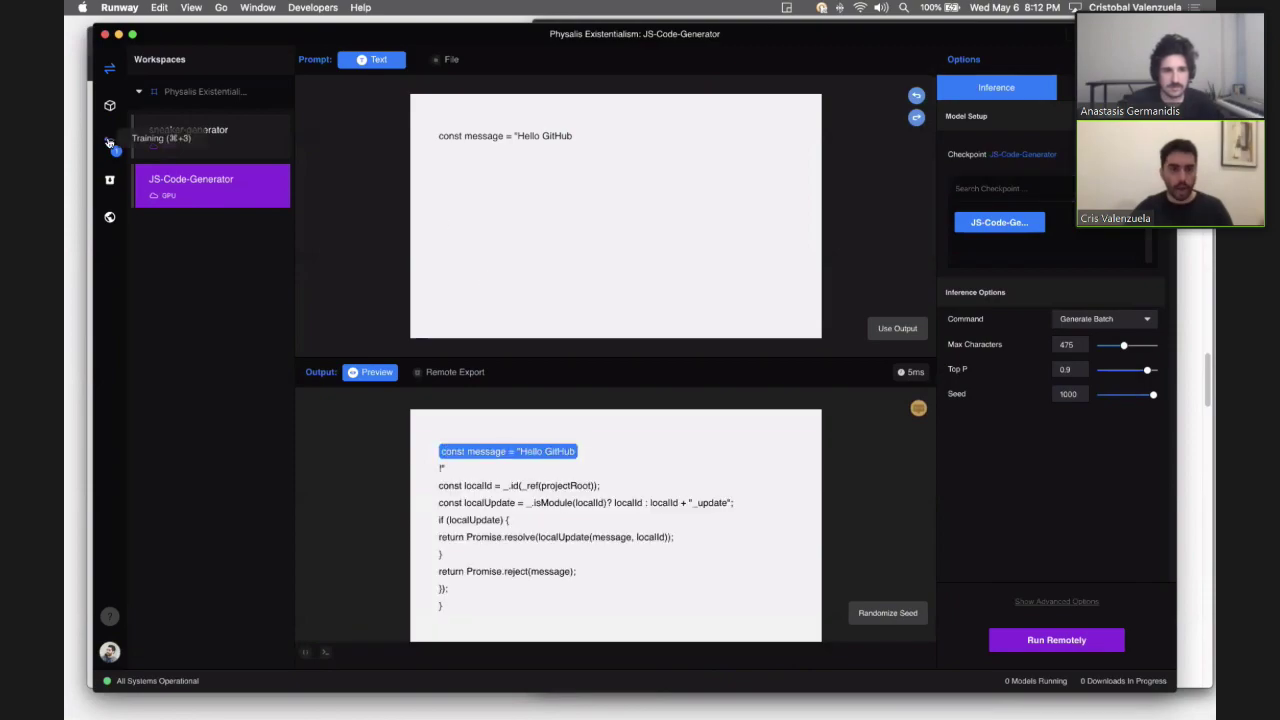
{"action": "left_click", "coordinate": [110, 145]}
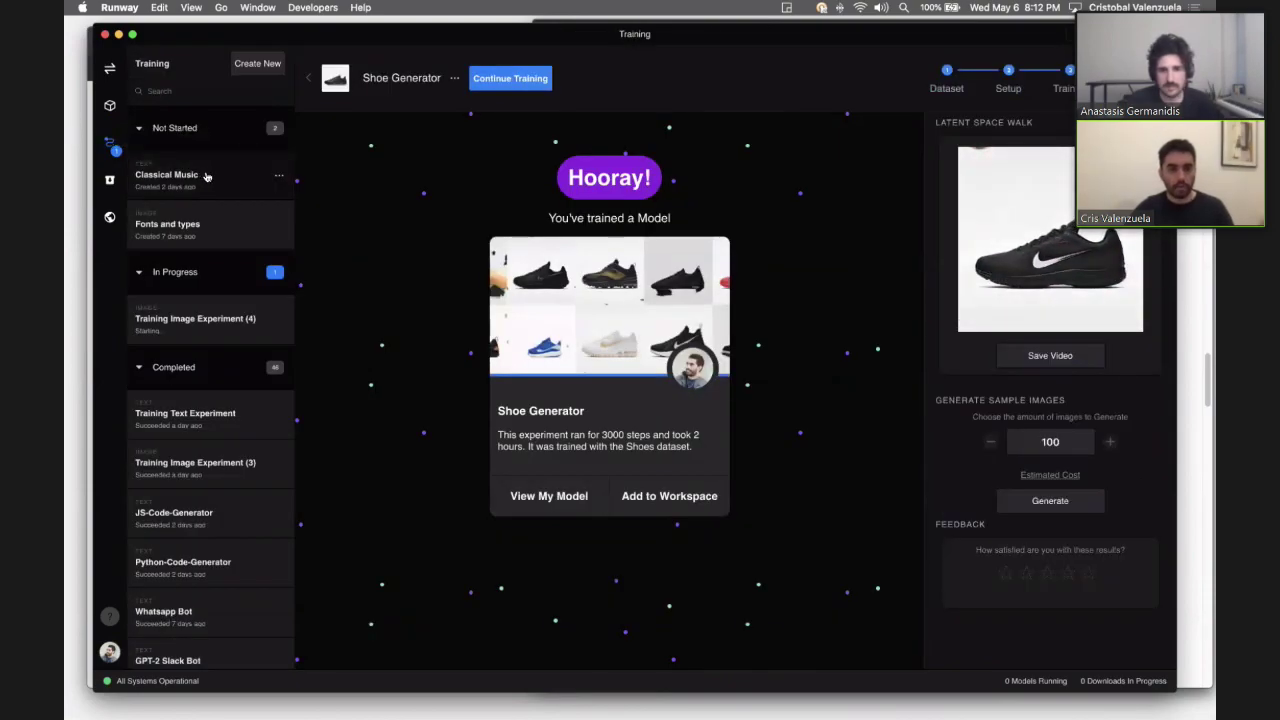
Step: Create a new text training experiment with the name Training Text Experiment (3)
{"action": "left_click", "coordinate": [258, 63]}
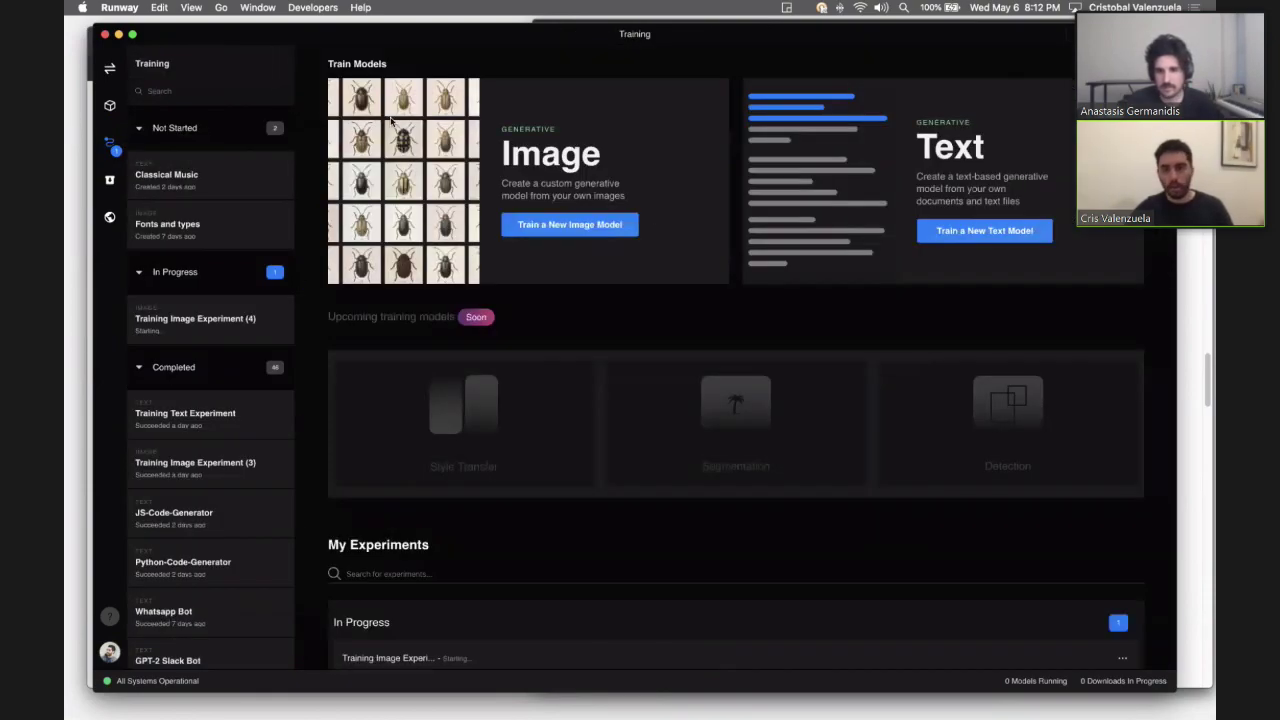
{"action": "left_click", "coordinate": [1003, 232]}
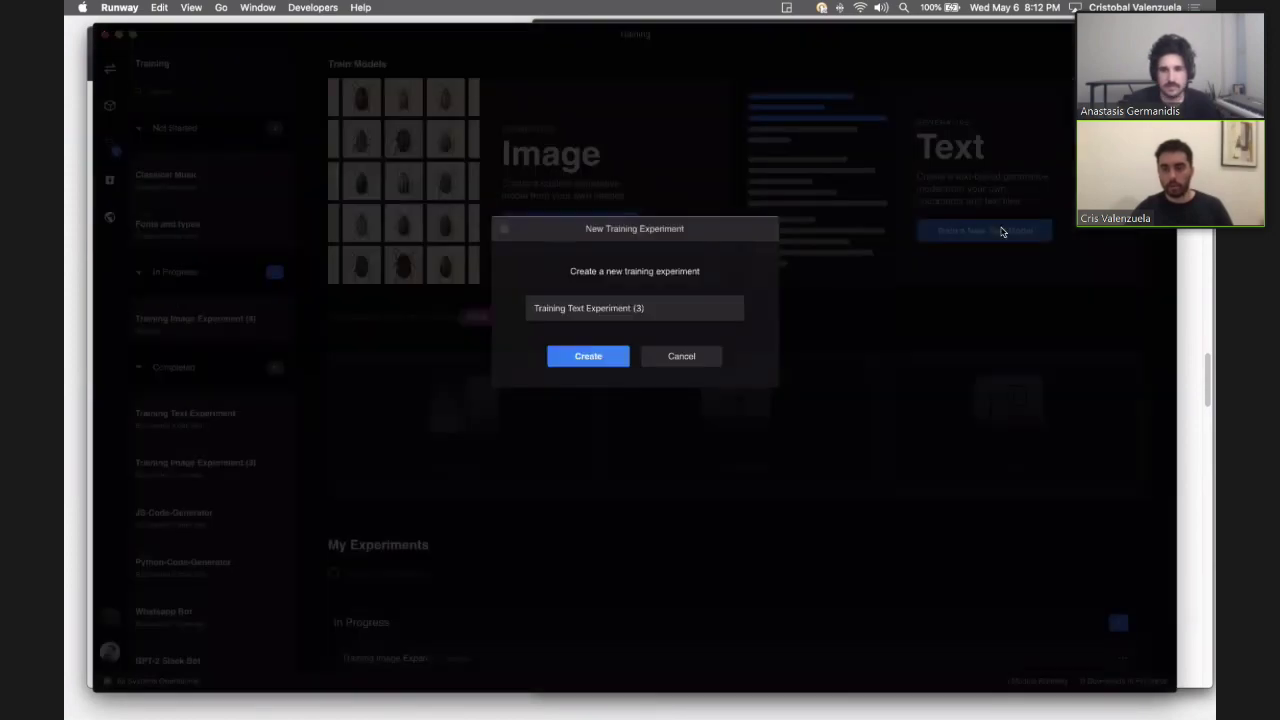
{"action": "left_click", "coordinate": [578, 360]}
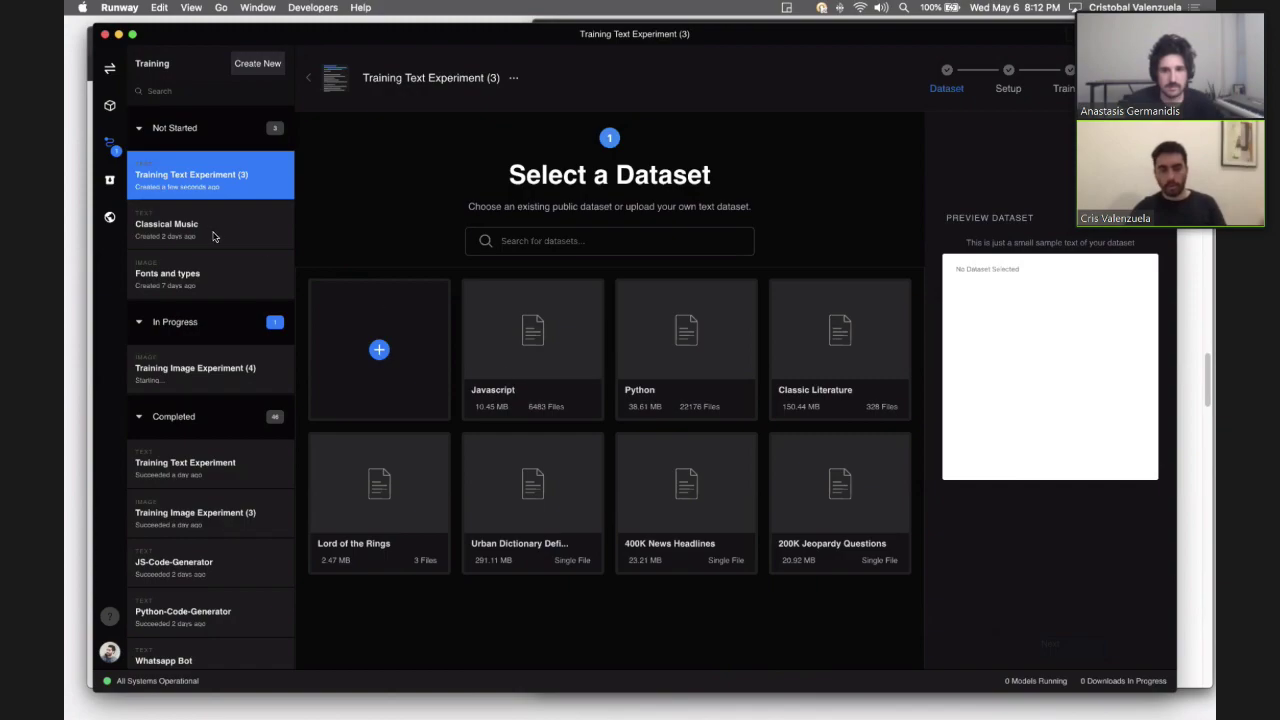
Step: Check Training Image Experiment (4)'s training status and dataset selection, and return to Training Text Experiment (3)
{"action": "left_click", "coordinate": [204, 376]}
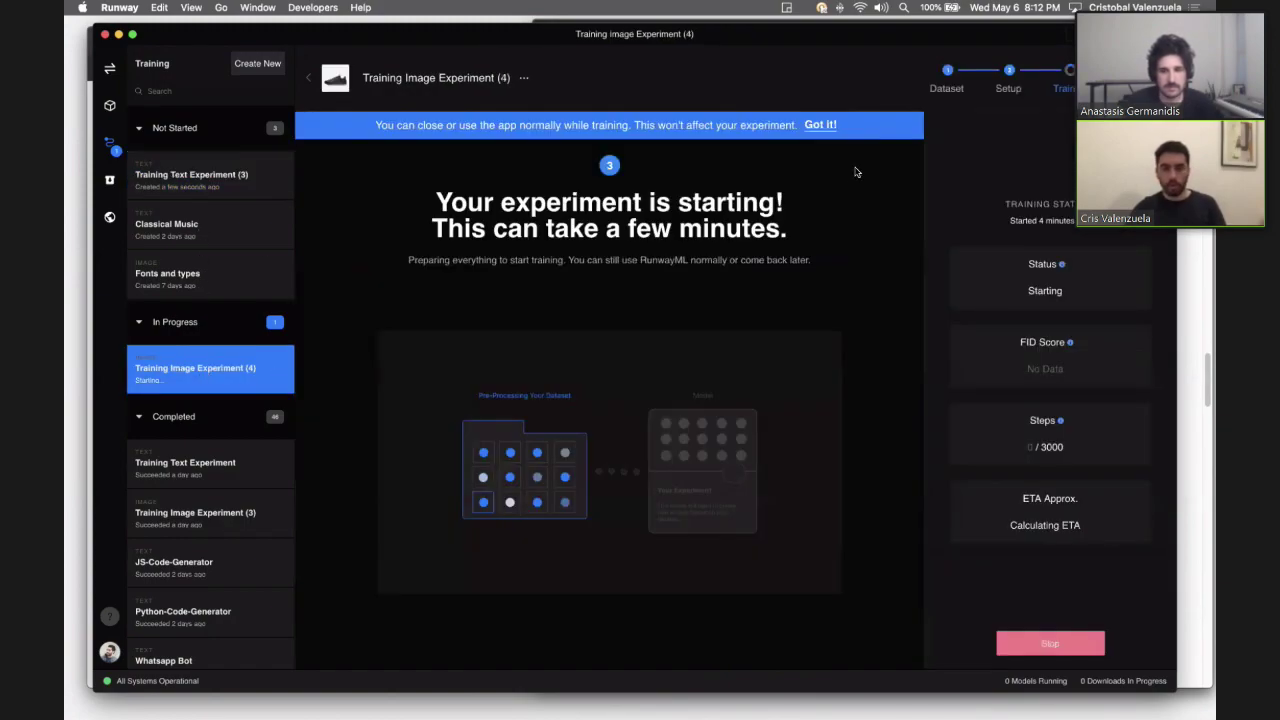
{"action": "left_click", "coordinate": [946, 86]}
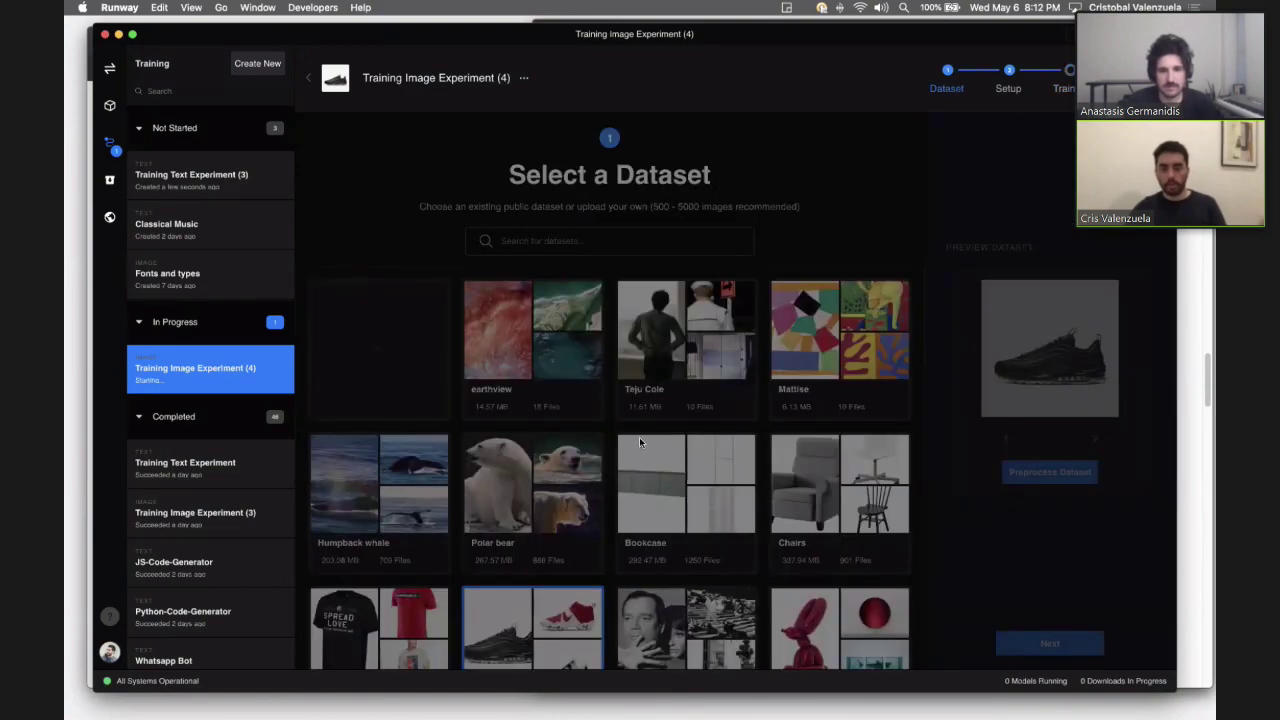
{"action": "left_click", "coordinate": [262, 182]}
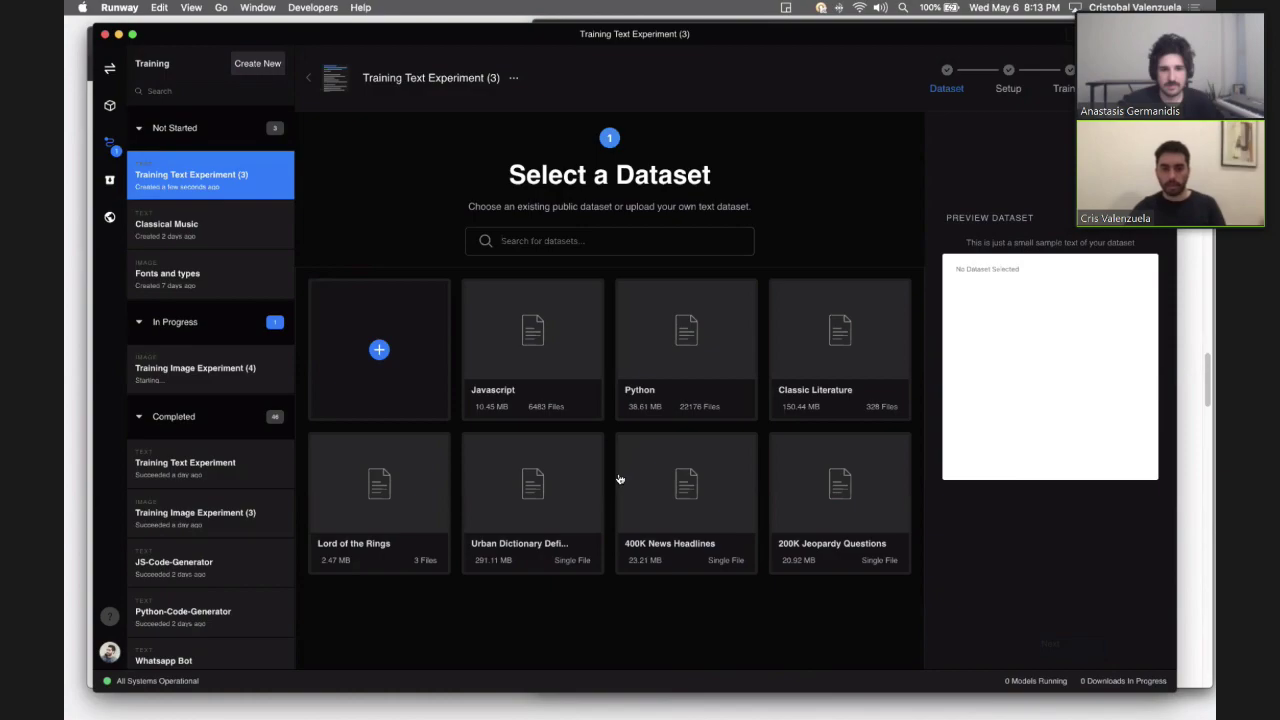
Step: Select the Javascript dataset for the text experiment, and preview its three sample files
{"action": "left_click", "coordinate": [560, 414]}
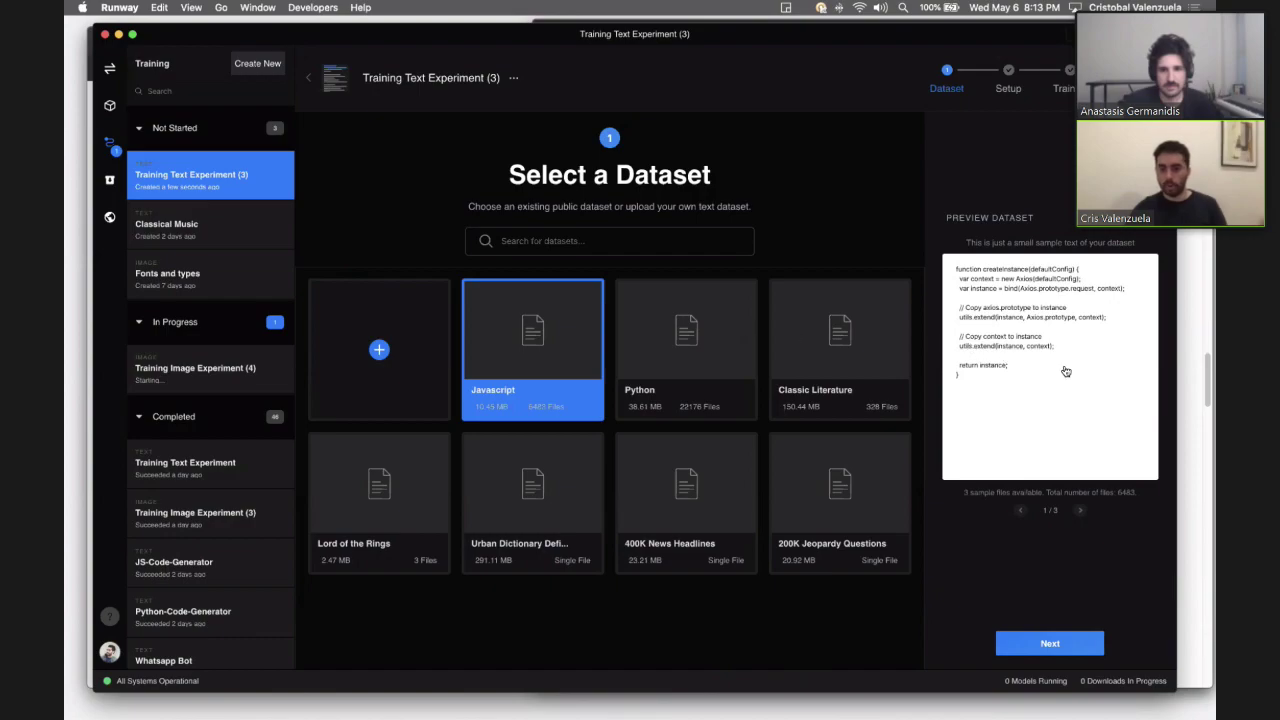
{"action": "left_click", "coordinate": [1081, 511]}
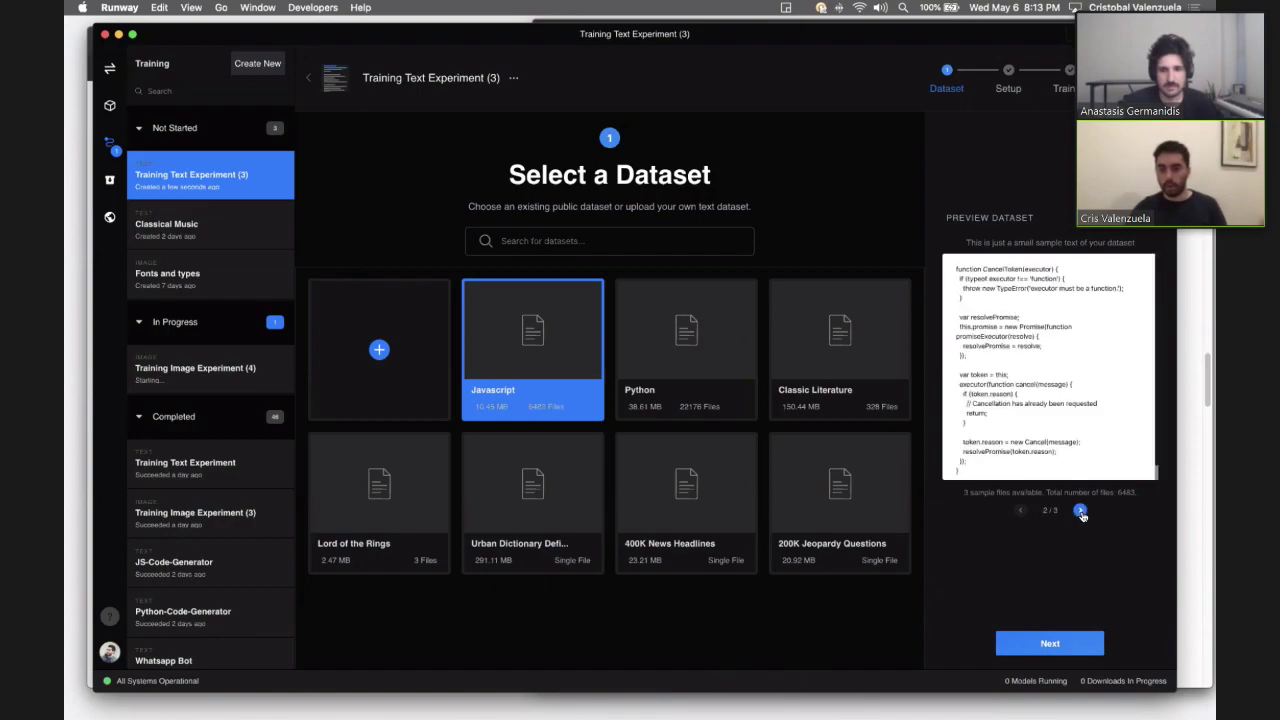
{"action": "left_click", "coordinate": [1081, 511]}
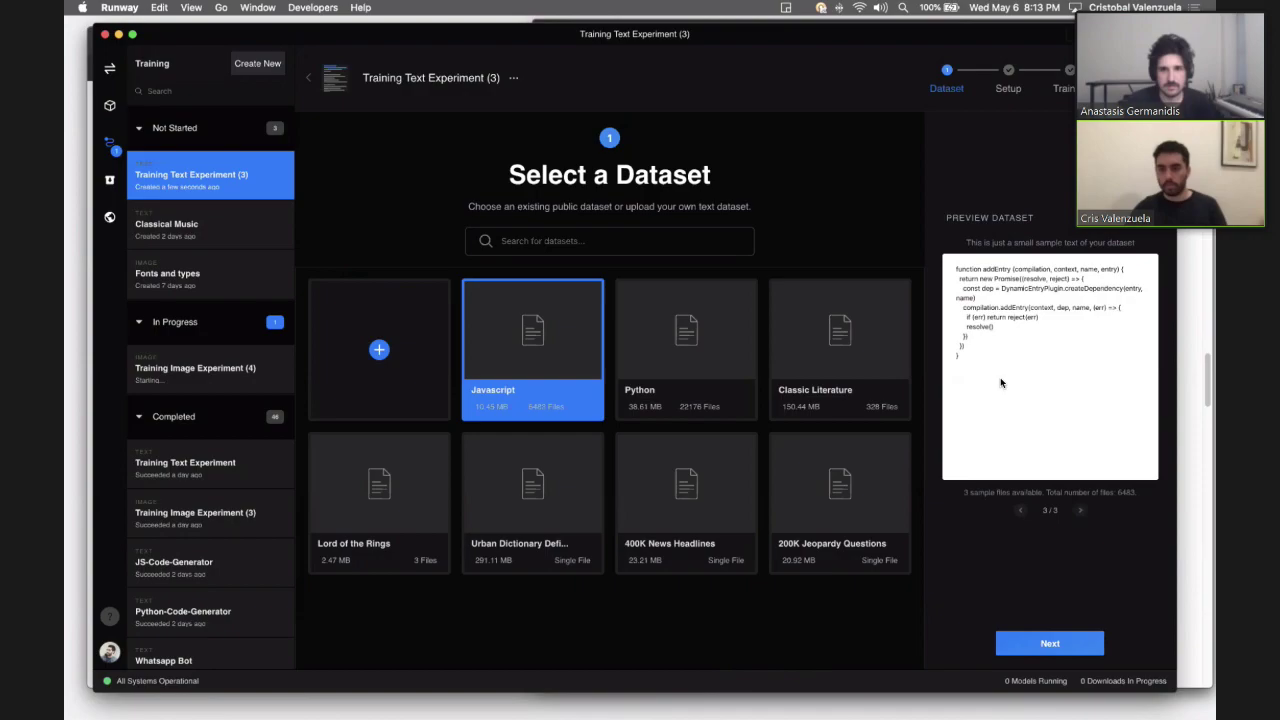
{"action": "left_click_drag", "start_coordinate": [1003, 384], "coordinate": [1063, 378]}
{"action": "left_click", "coordinate": [949, 277]}
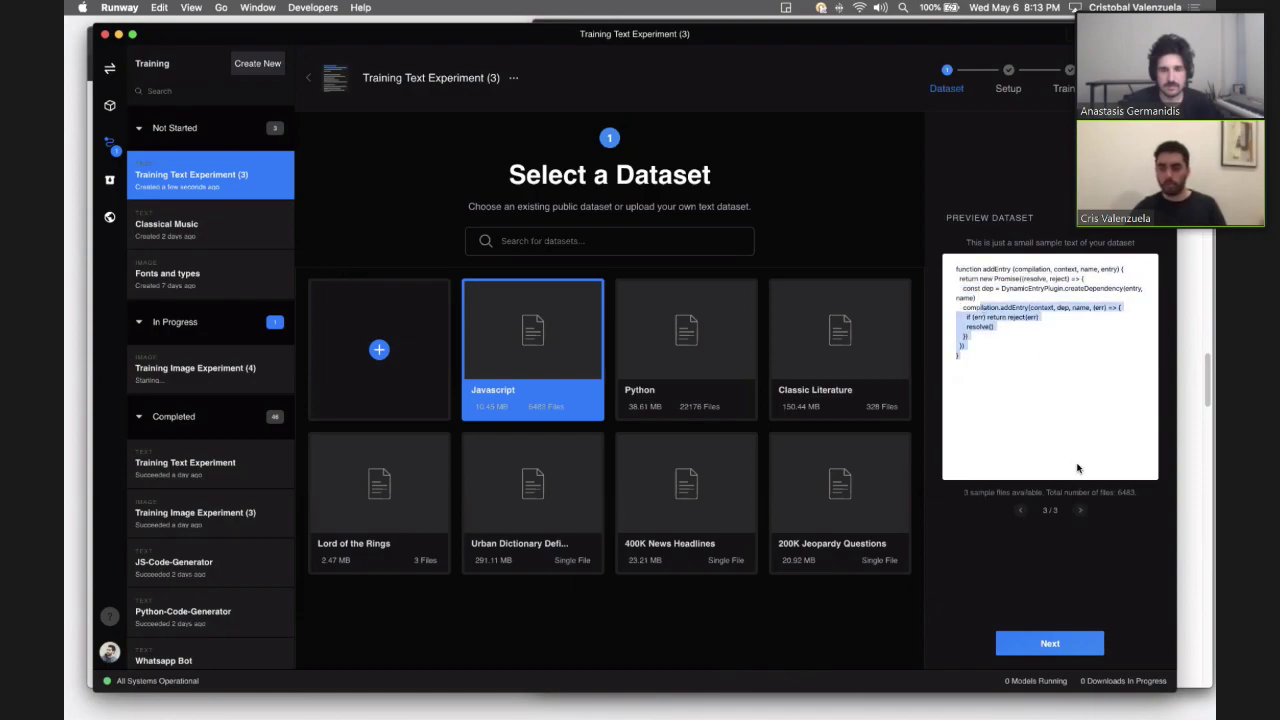
Step: Proceed to the text experiment's training options, and choose Medium as the initial pre-trained model size
{"action": "left_click", "coordinate": [1067, 645]}
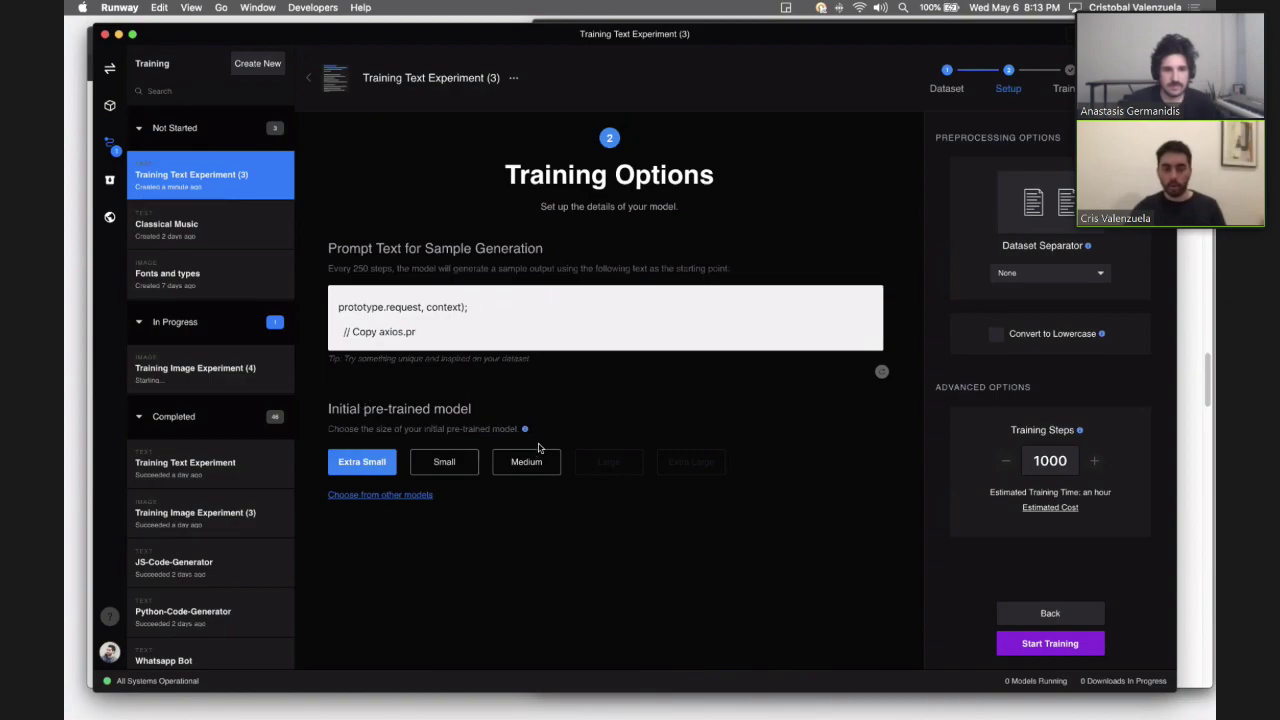
{"action": "mouse_move", "coordinate": [525, 431]}
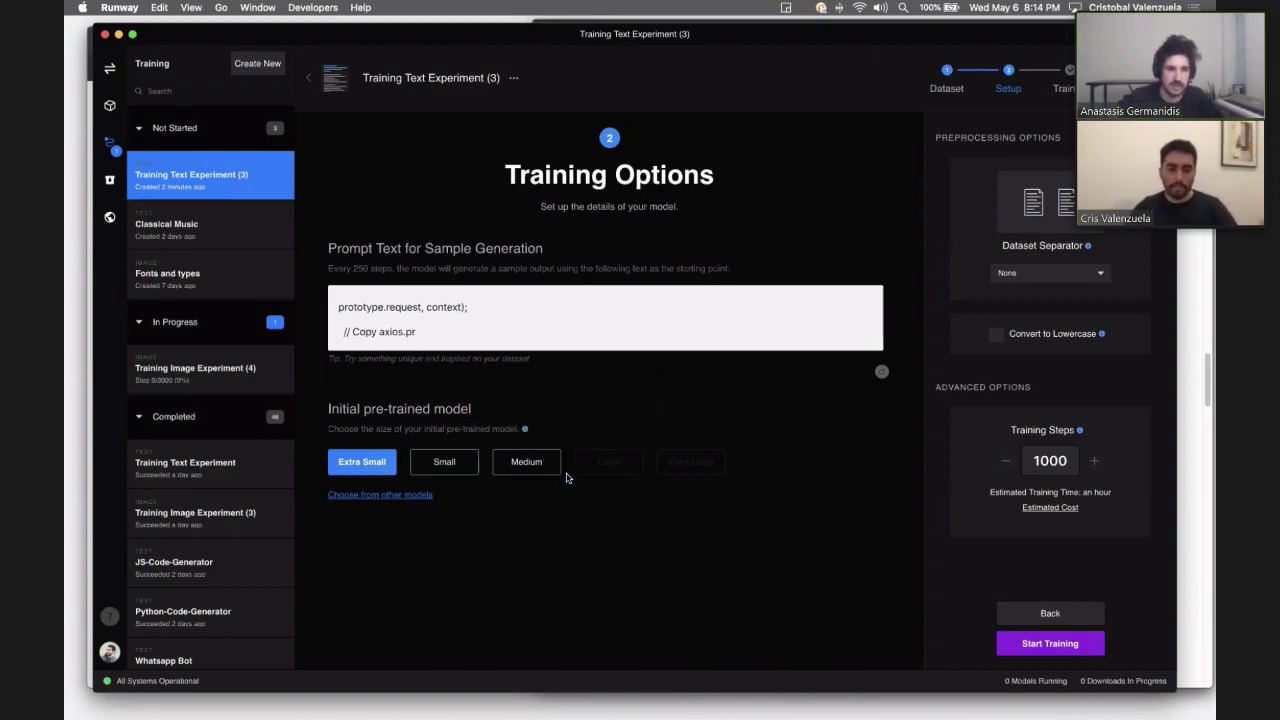
{"action": "left_click", "coordinate": [514, 474]}
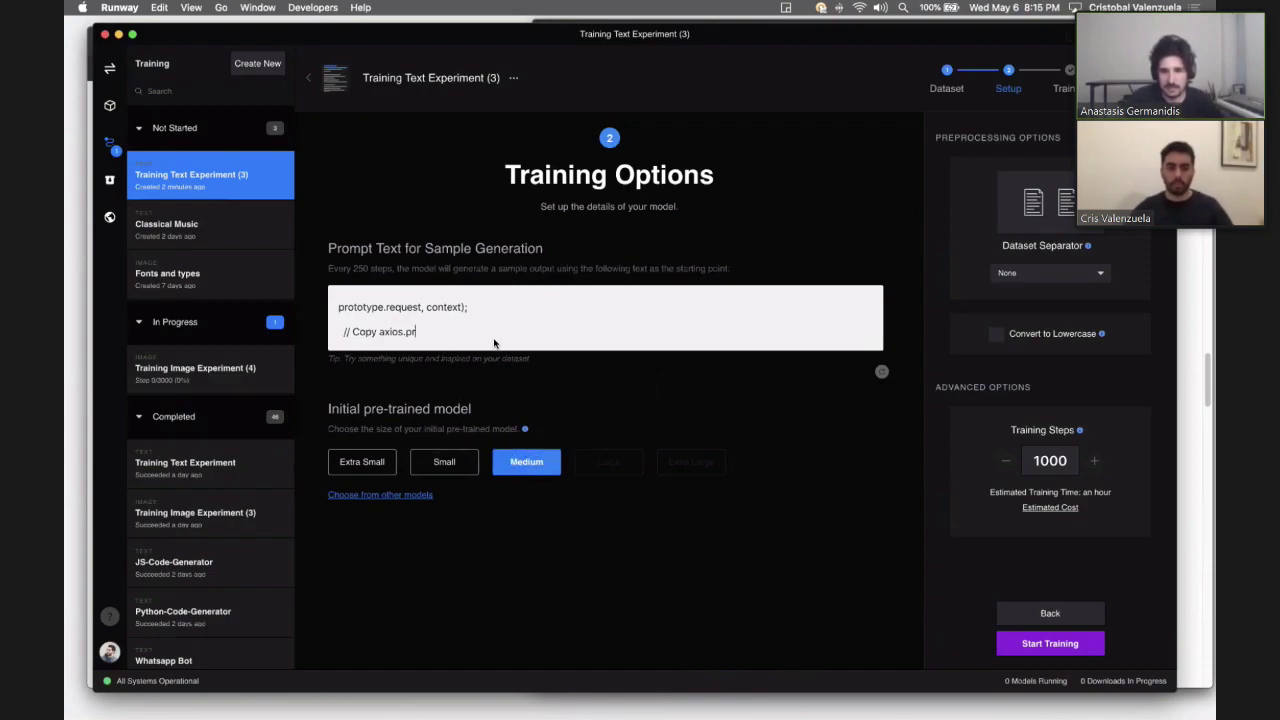
Step: Replace the sample generation prompt with 'const message = "Hello', and start training the text experiment
{"action": "left_click_drag", "start_coordinate": [497, 344], "coordinate": [318, 302]}
{"action": "key", "text": "BackSpace"}
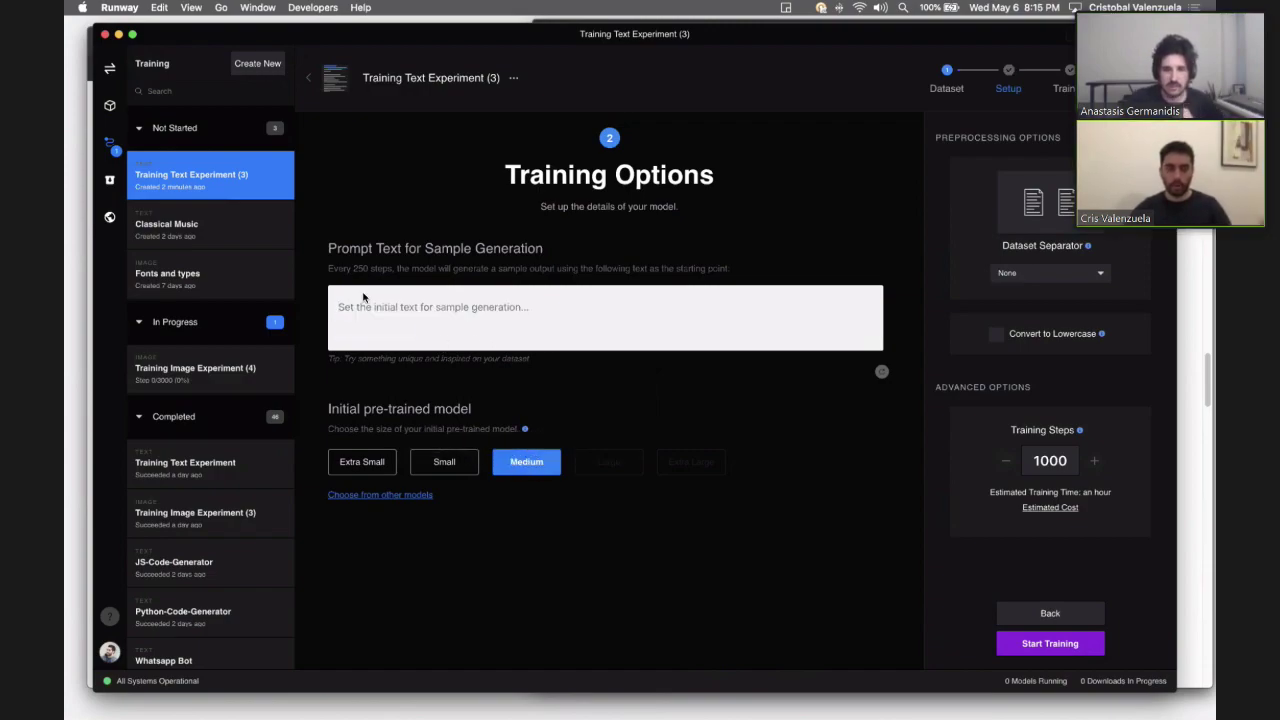
{"action": "type", "text": "const "}
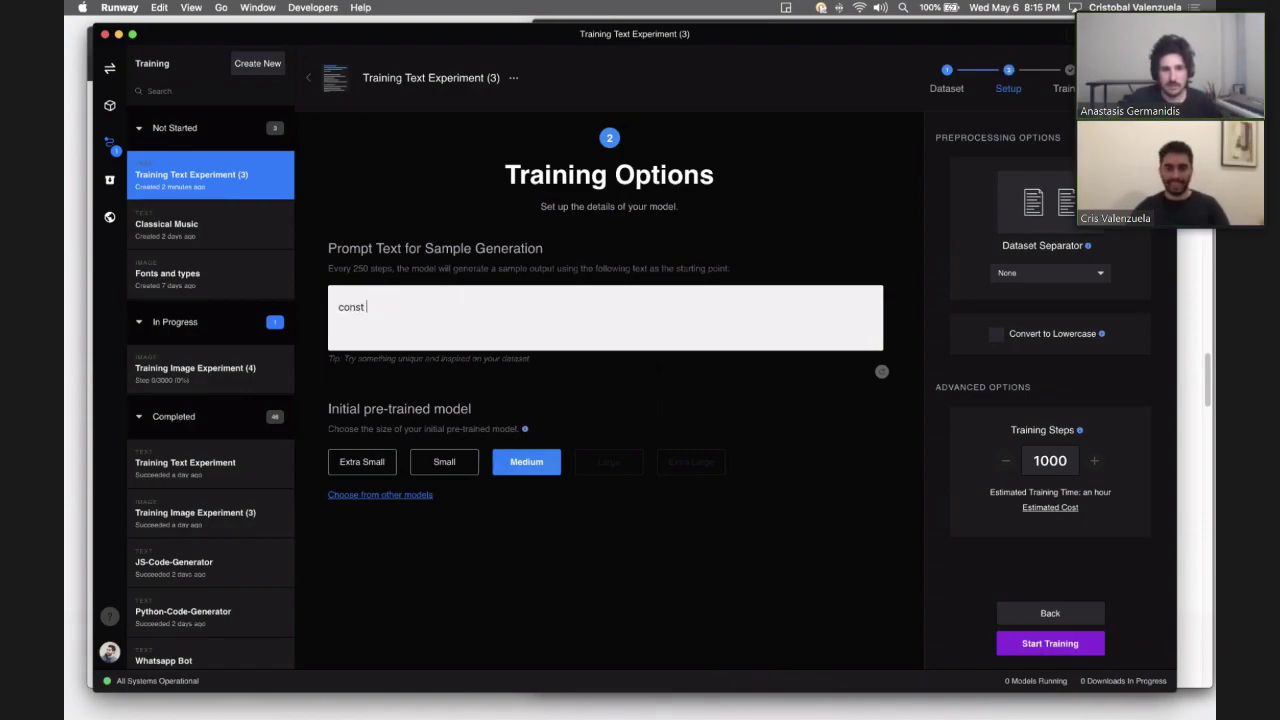
{"action": "type", "text": "messa"}
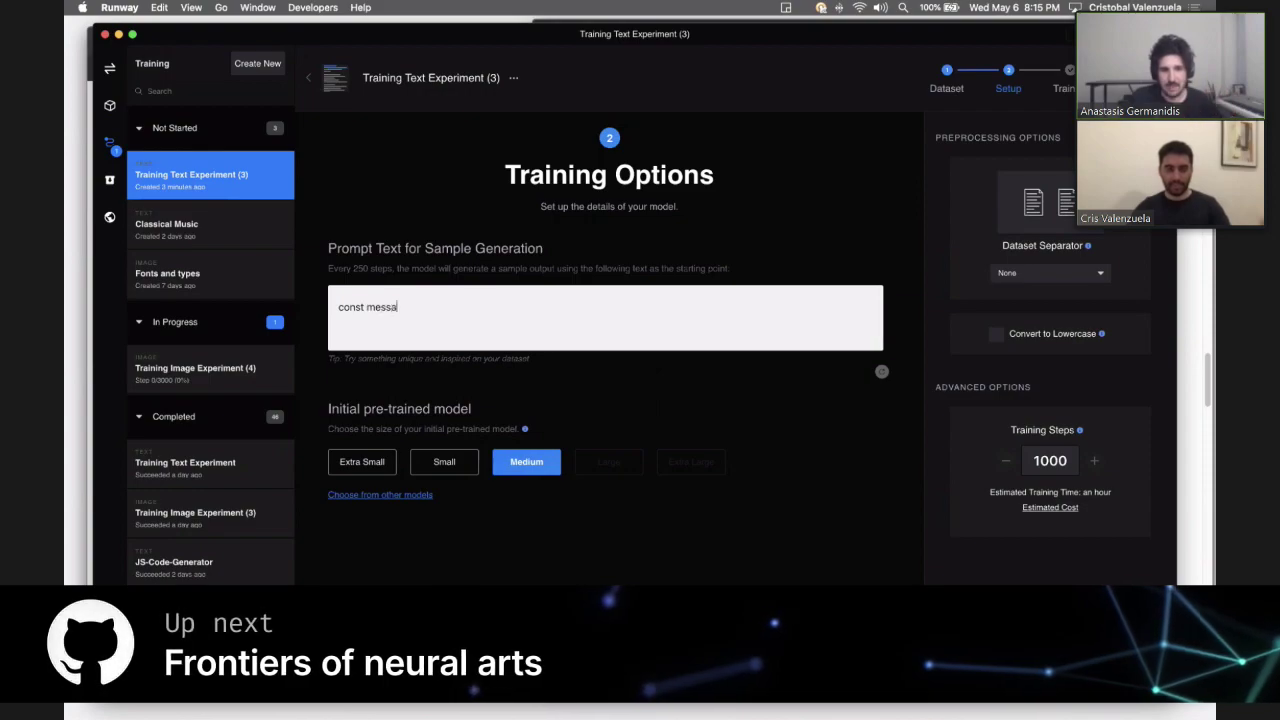
{"action": "type", "text": "ge = \"P"}
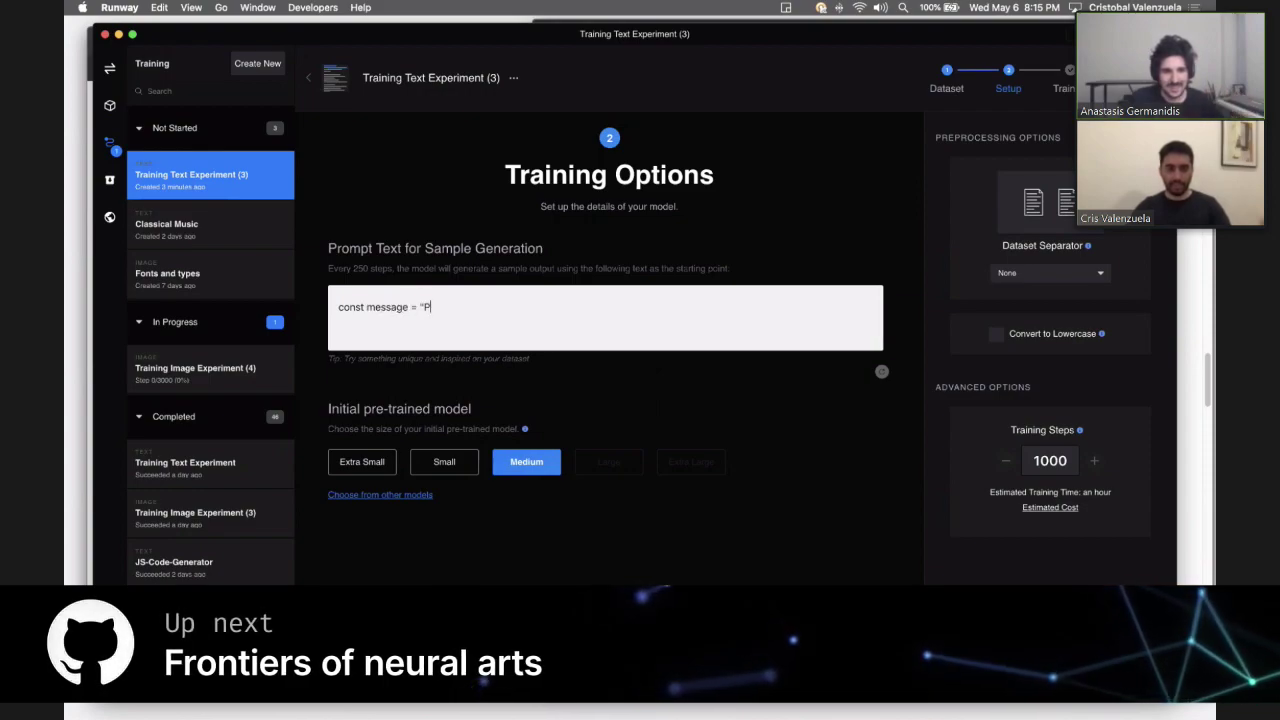
{"action": "key", "text": "BackSpace"}
{"action": "type", "text": "Hello"}
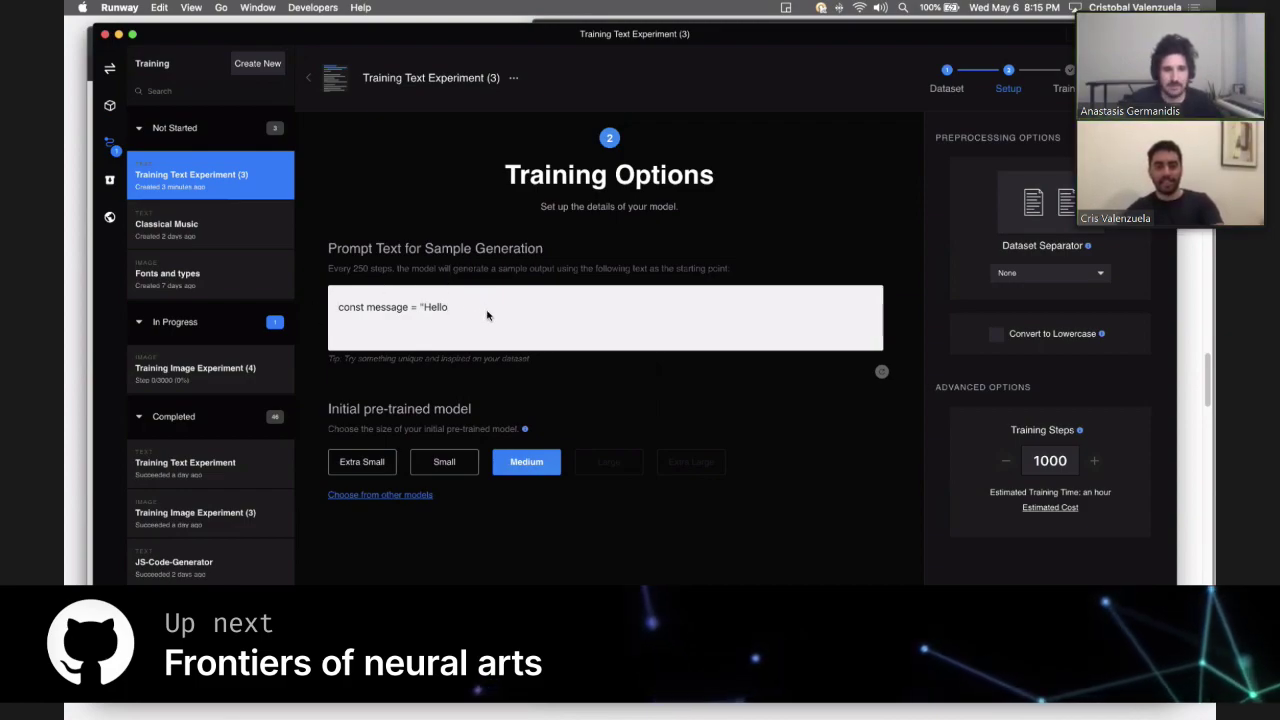
{"action": "triple_click", "coordinate": [430, 308]}
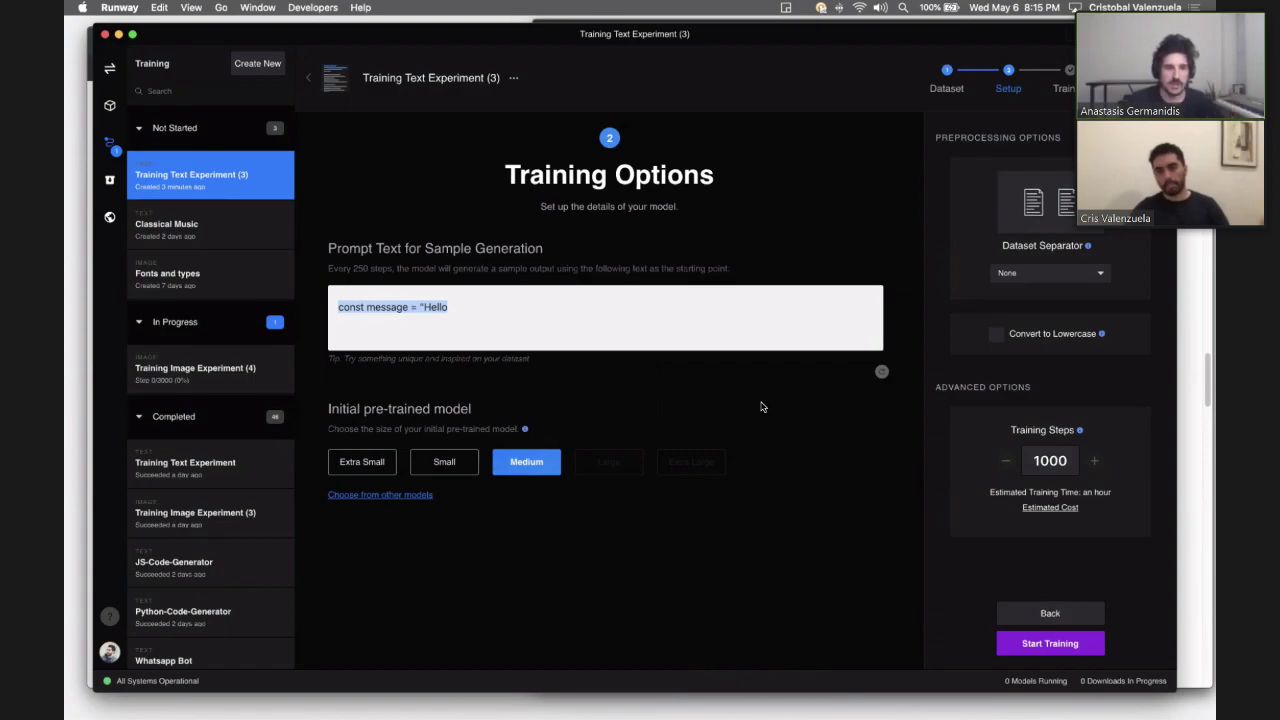
{"action": "left_click", "coordinate": [577, 320]}
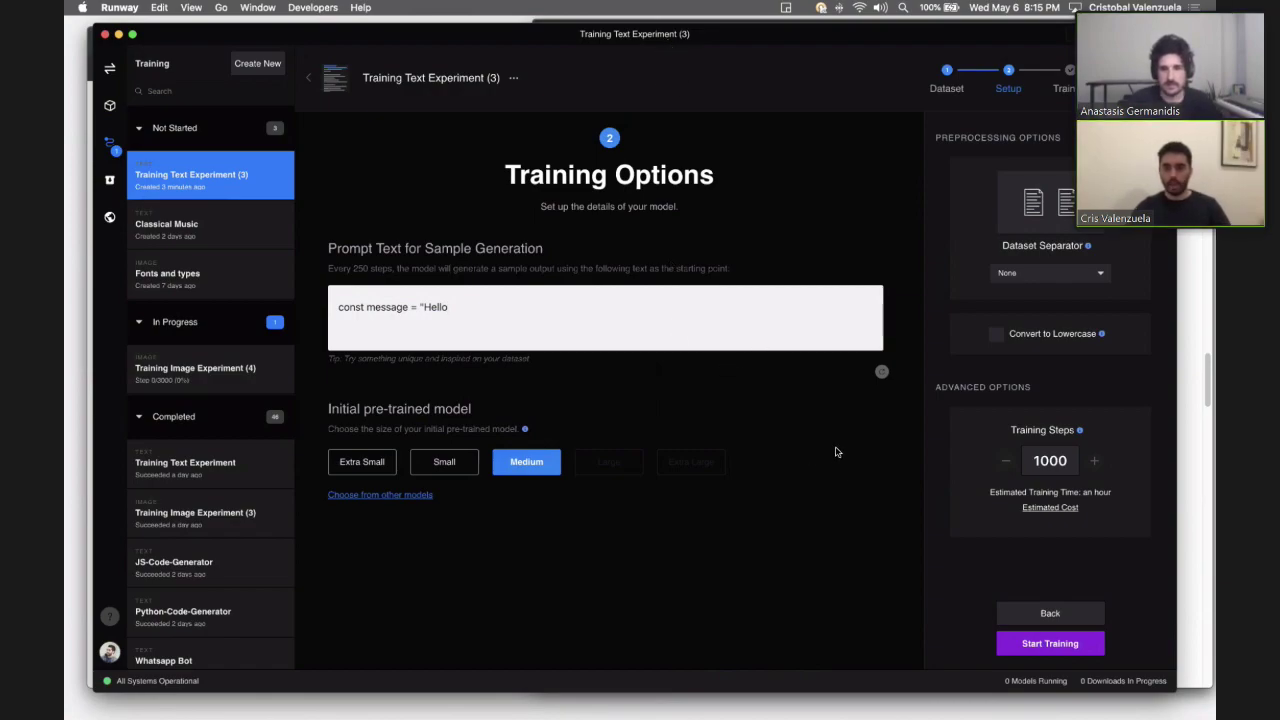
{"action": "left_click", "coordinate": [1064, 645]}
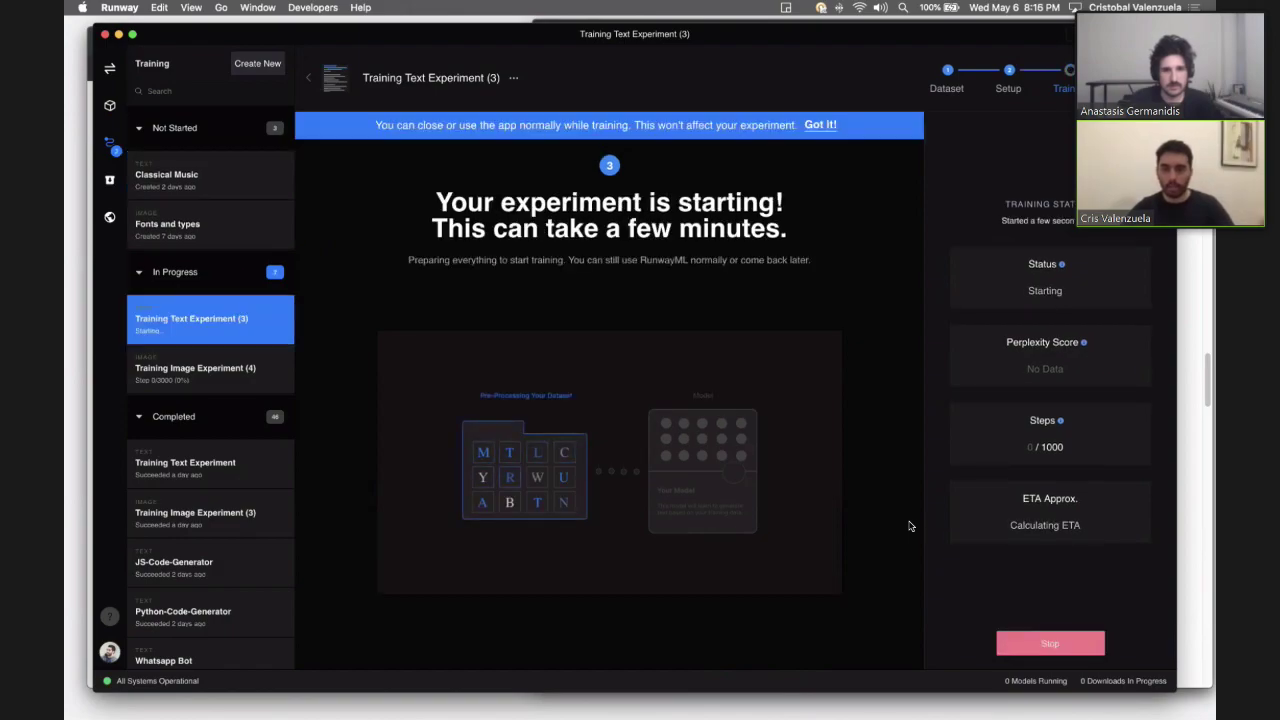
Step: Switch to Chrome and show the beginning of the github/CodeSearchNet repository page
{"action": "key", "text": "super+Tab"}
{"action": "scroll", "coordinate": [355, 380], "scroll_direction": "up", "scroll_amount": 20}
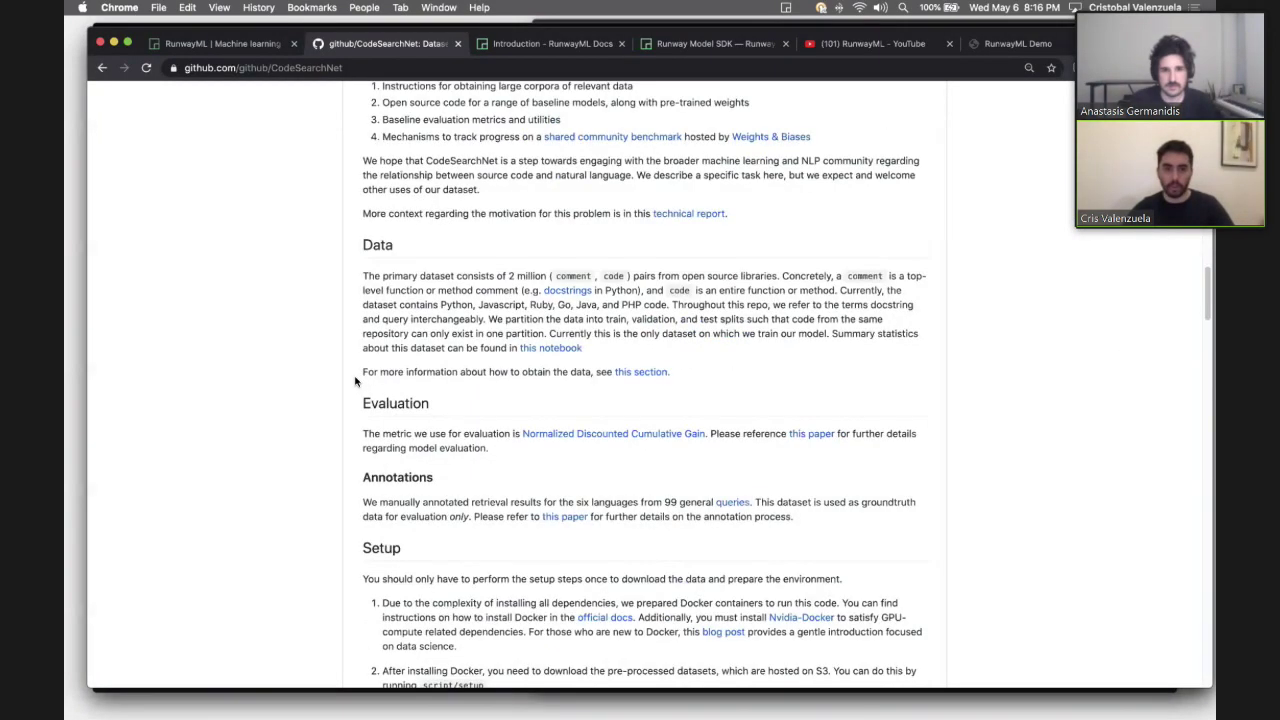
{"action": "scroll", "coordinate": [356, 380], "scroll_direction": "up", "scroll_amount": 2}
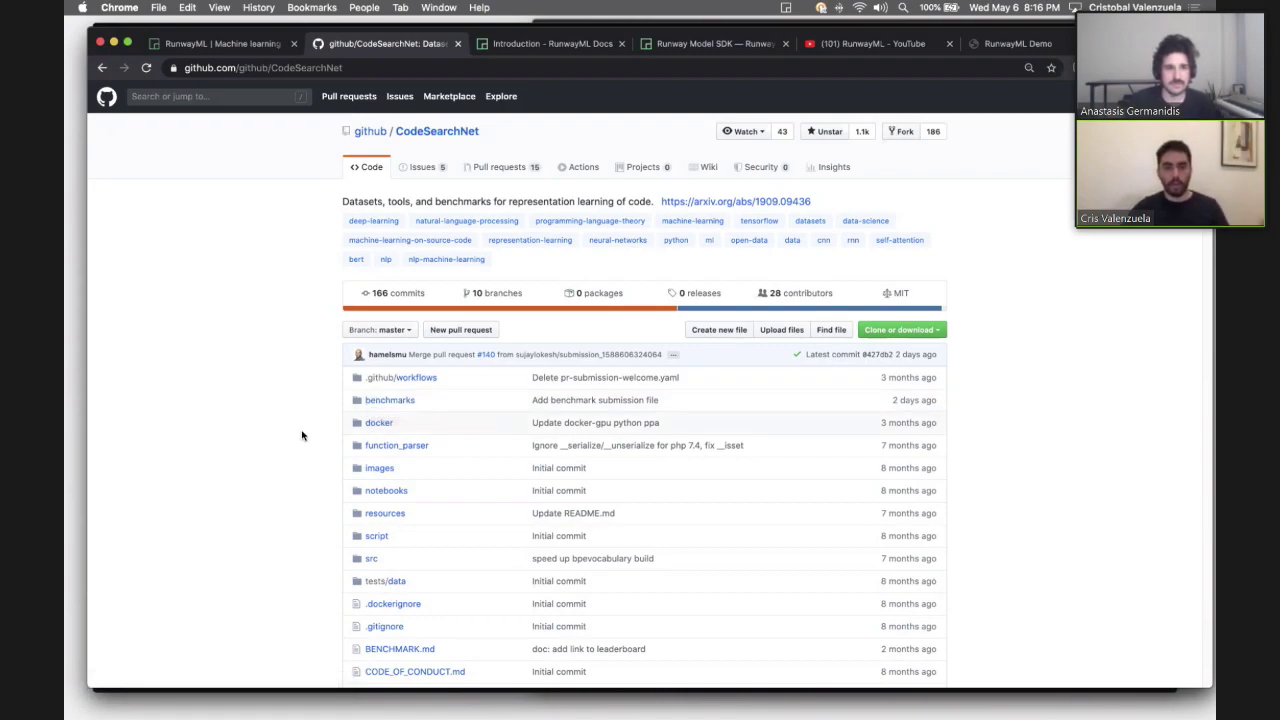
Step: Switch back to Runway and open the training results of the completed JS-Code-Generator experiment
{"action": "key", "text": "ctrl+Up"}
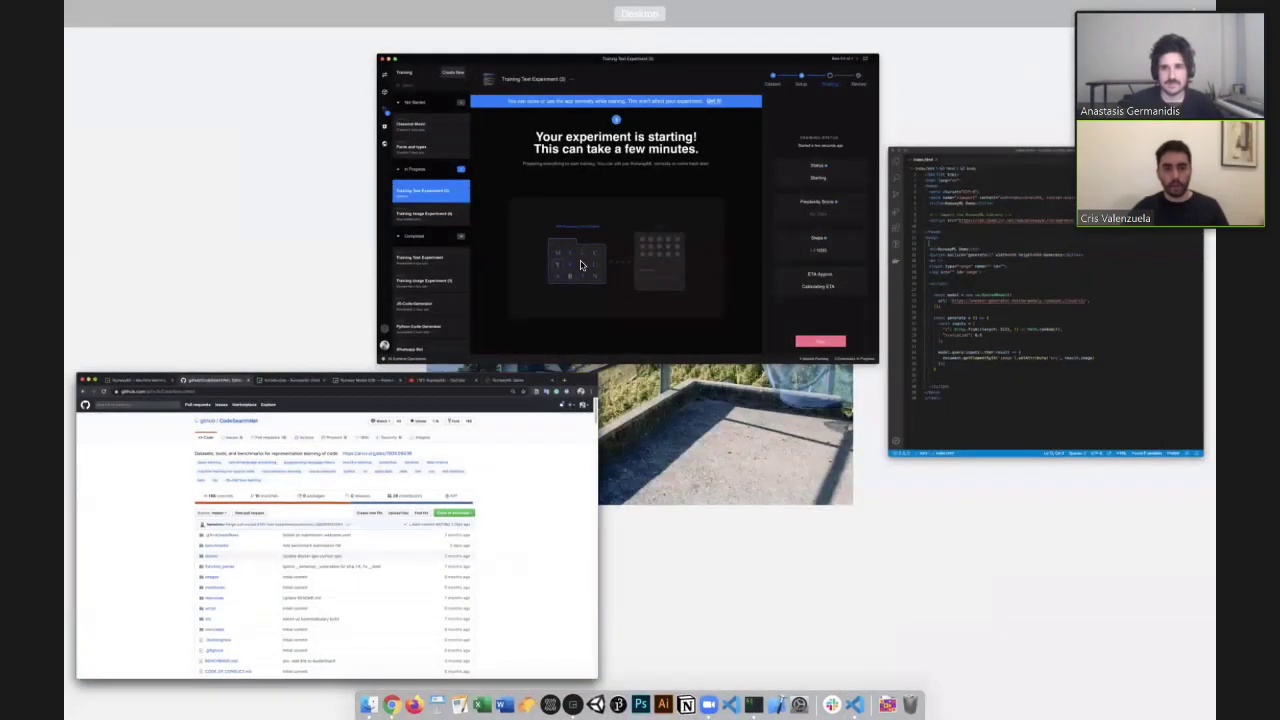
{"action": "left_click", "coordinate": [580, 261]}
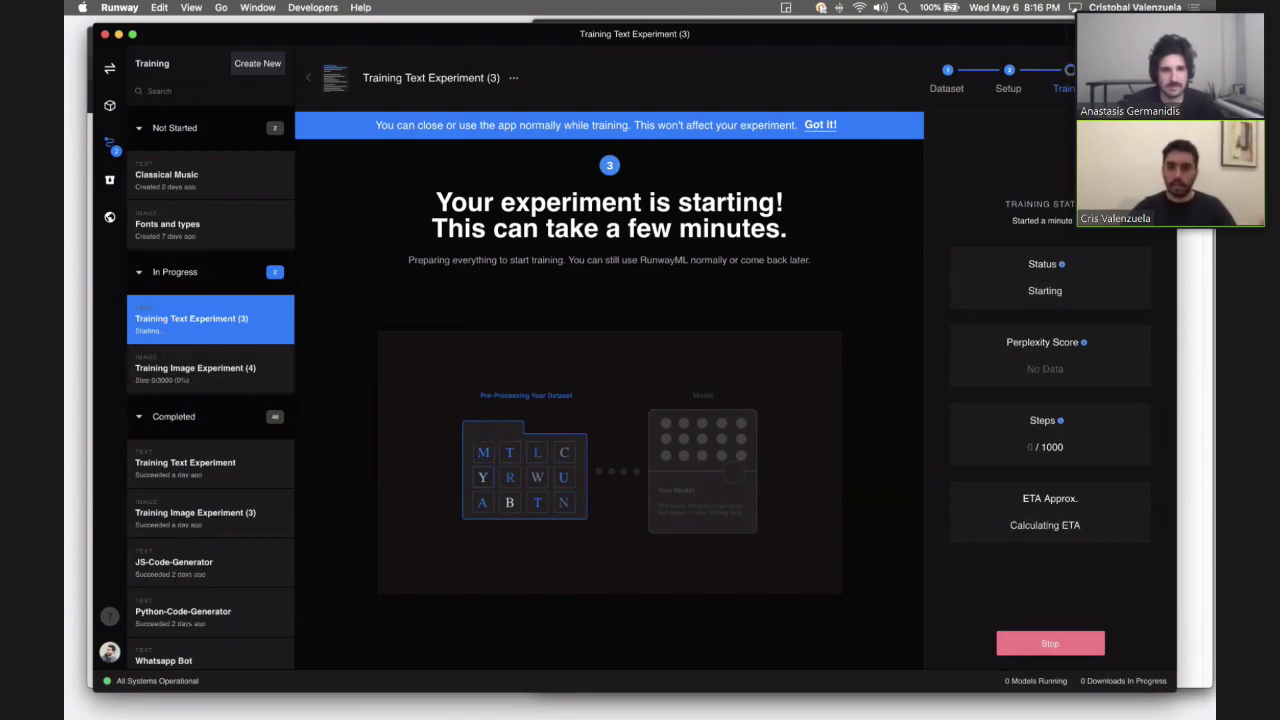
{"action": "scroll", "coordinate": [167, 415], "scroll_direction": "down", "scroll_amount": 2}
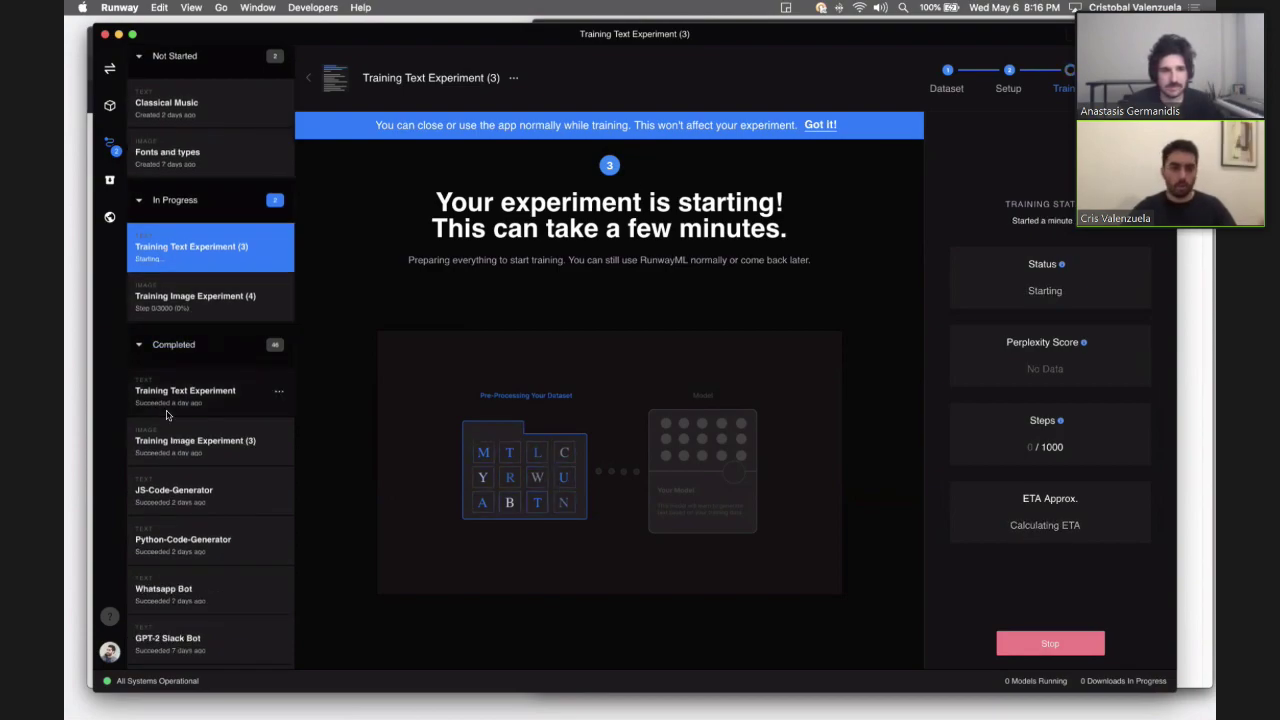
{"action": "left_click", "coordinate": [228, 496]}
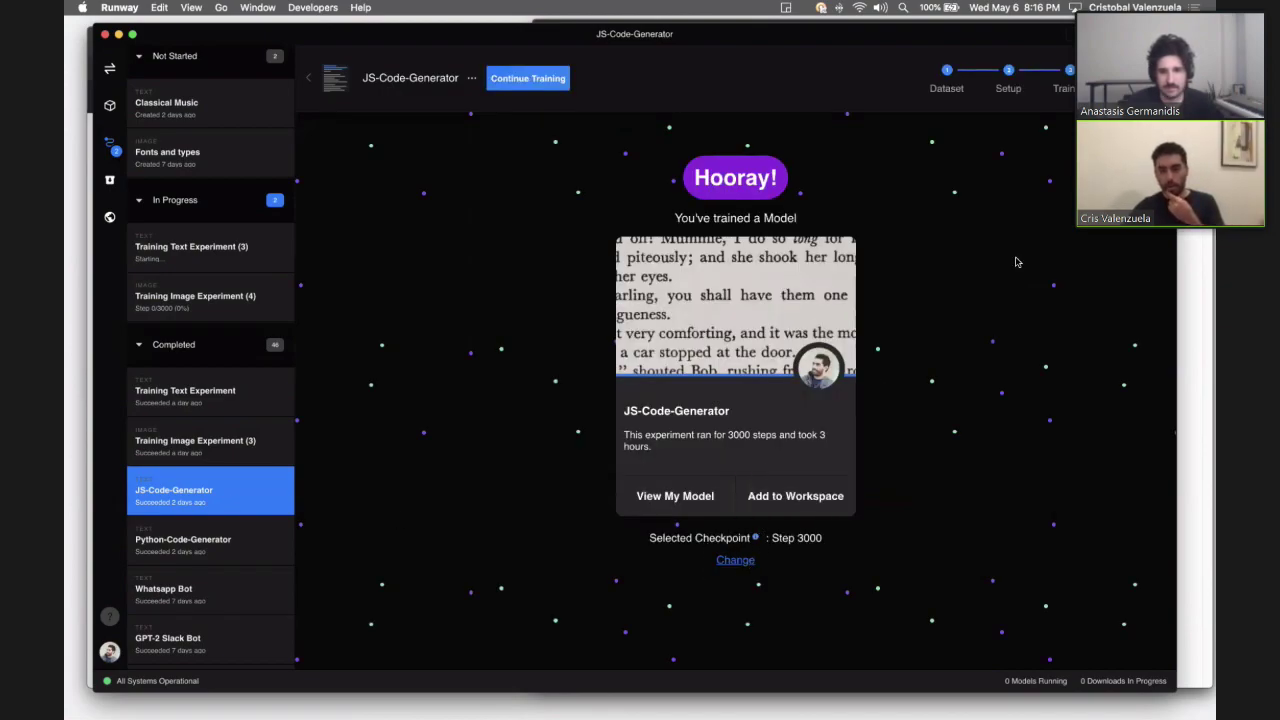
{"action": "left_click", "coordinate": [1068, 92]}
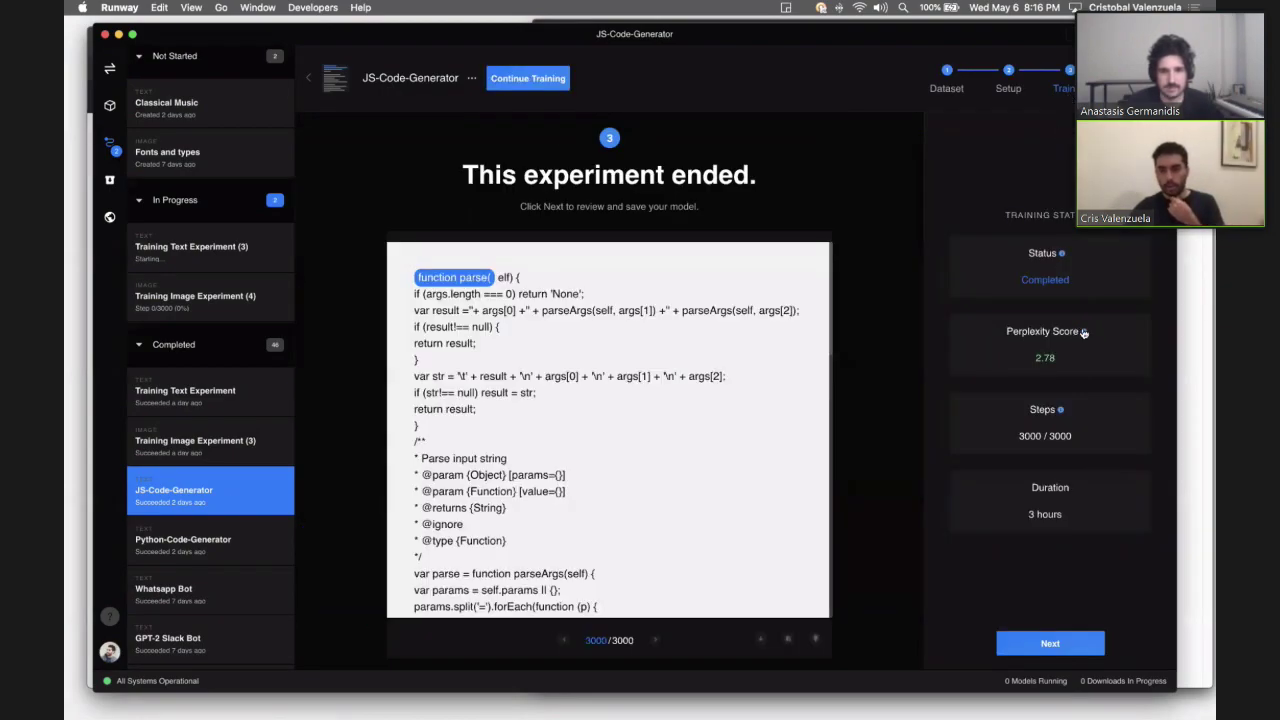
{"action": "mouse_move", "coordinate": [1083, 333]}
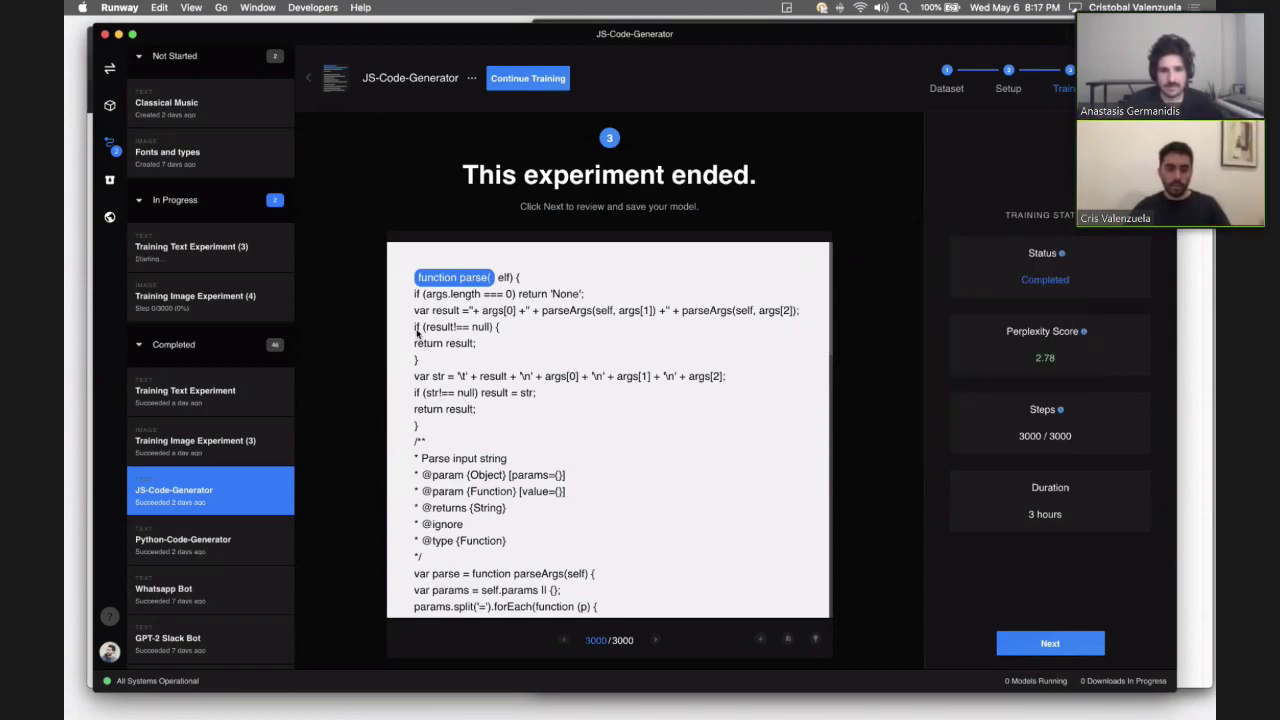
Step: Examine the code sample generated from the "function parse(" prompt, highlighting parts of the functions and the documentation comment
{"action": "left_click_drag", "start_coordinate": [432, 310], "coordinate": [438, 328]}
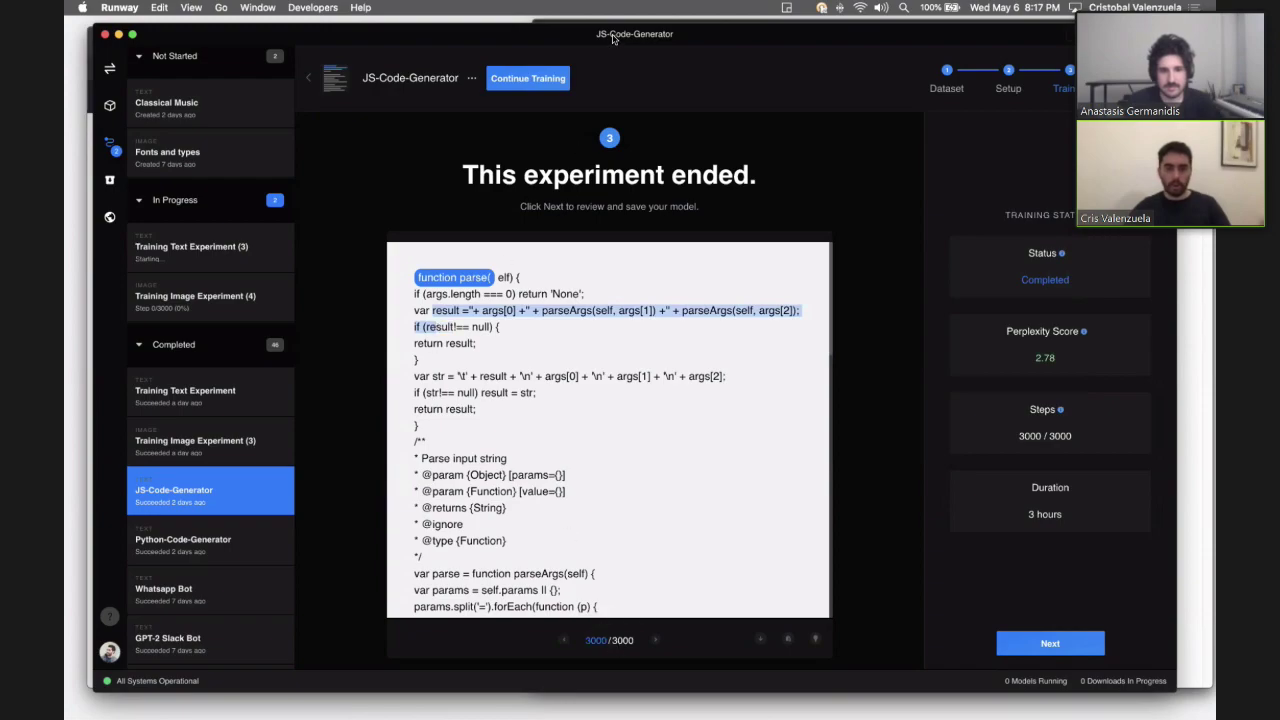
{"action": "left_click", "coordinate": [475, 283]}
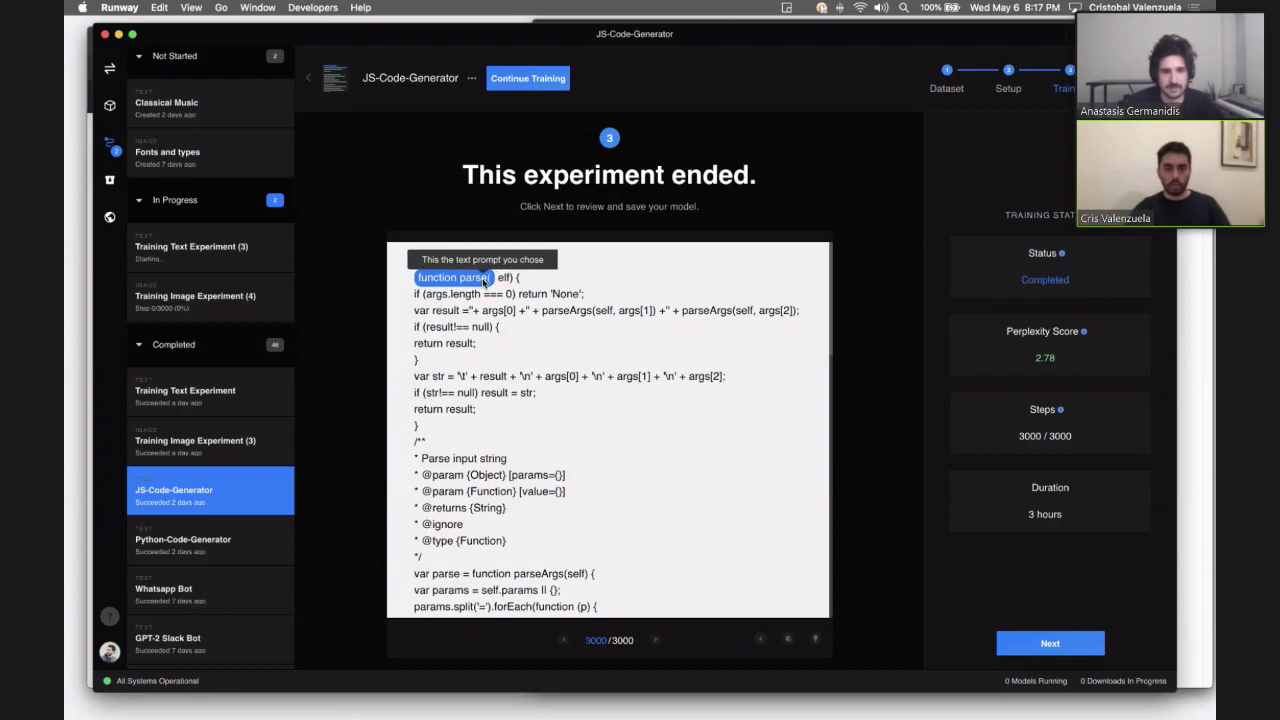
{"action": "left_click_drag", "start_coordinate": [505, 280], "coordinate": [530, 380]}
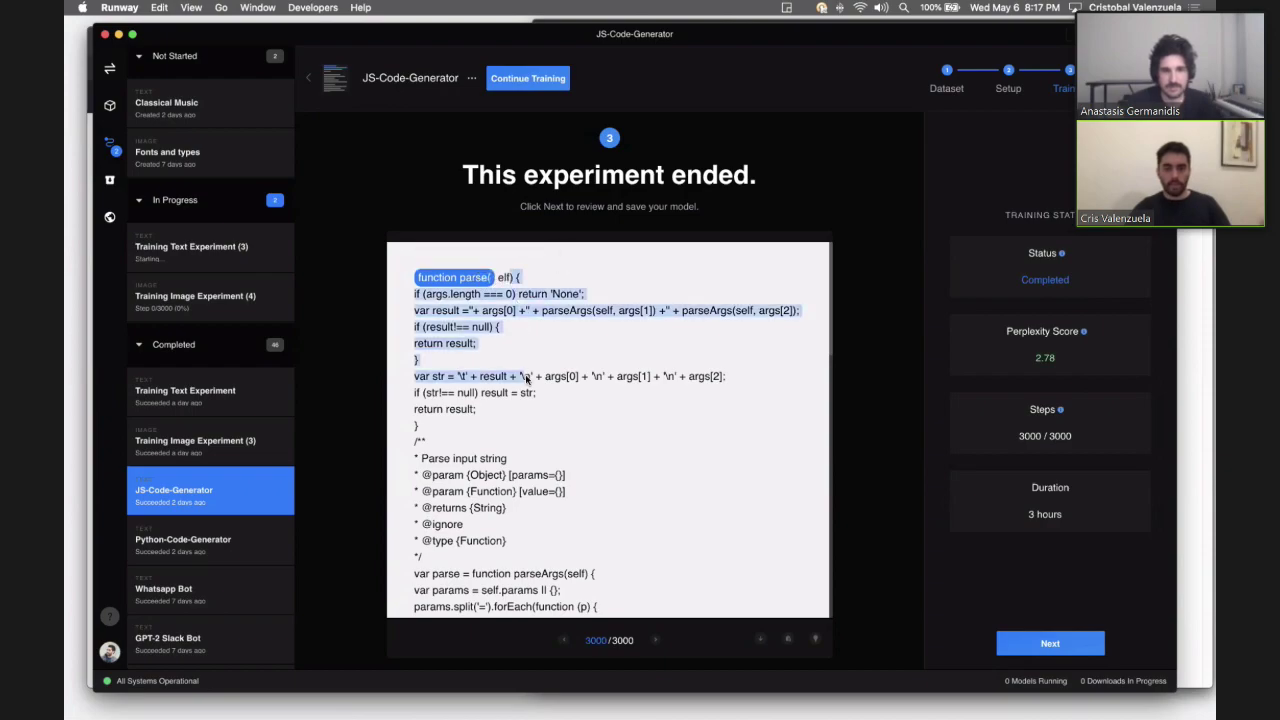
{"action": "scroll", "coordinate": [528, 380], "scroll_direction": "down", "scroll_amount": 3}
{"action": "scroll", "coordinate": [528, 380], "scroll_direction": "down", "scroll_amount": 10}
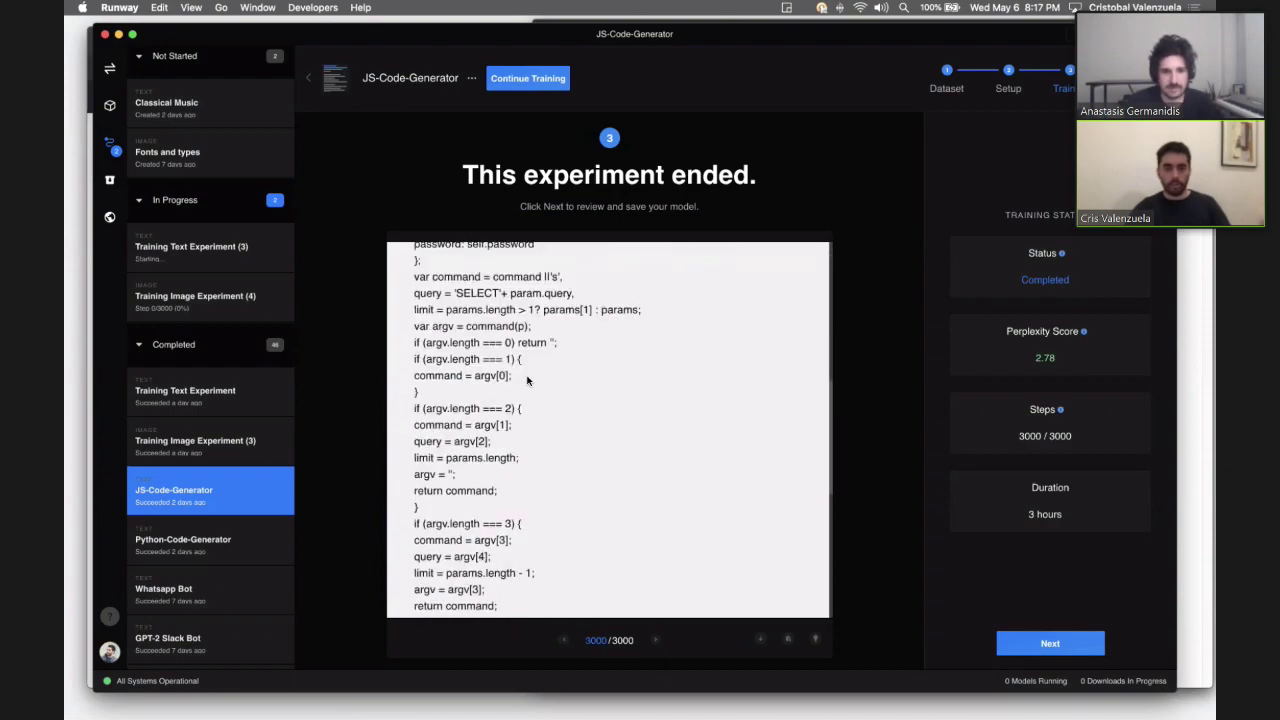
{"action": "scroll", "coordinate": [528, 403], "scroll_direction": "up", "scroll_amount": 3}
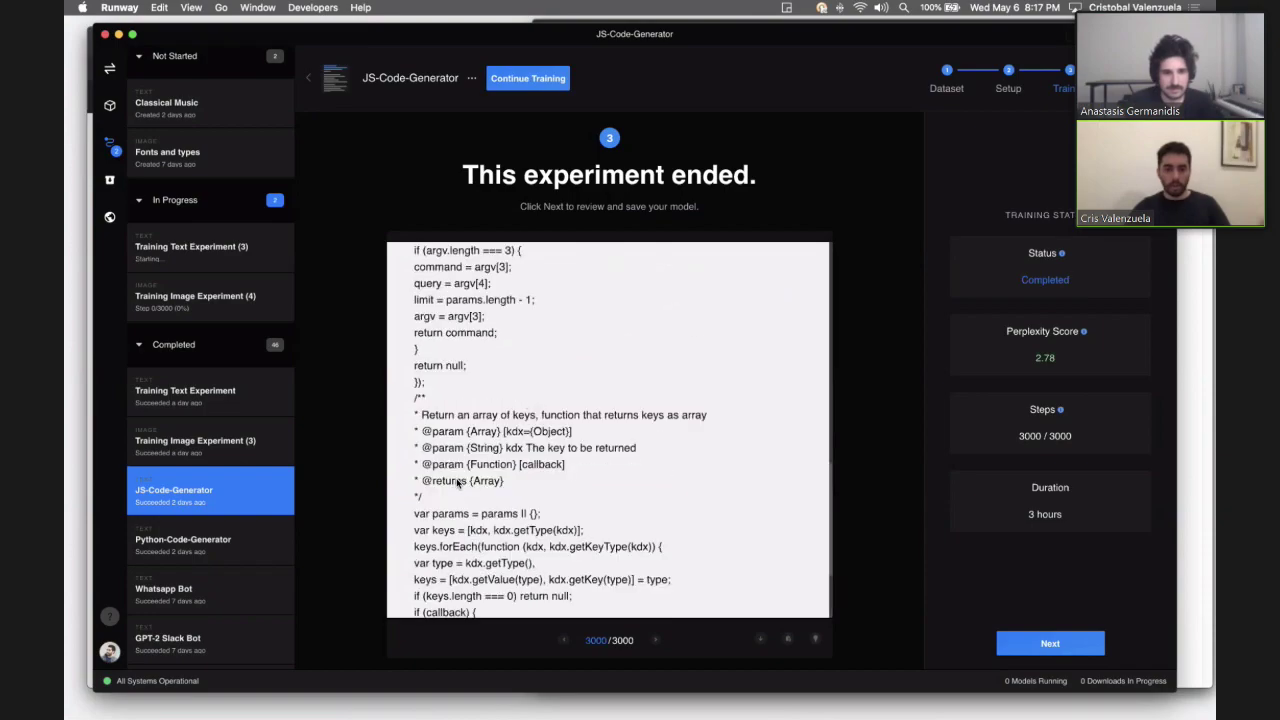
{"action": "left_click_drag", "start_coordinate": [434, 500], "coordinate": [409, 400]}
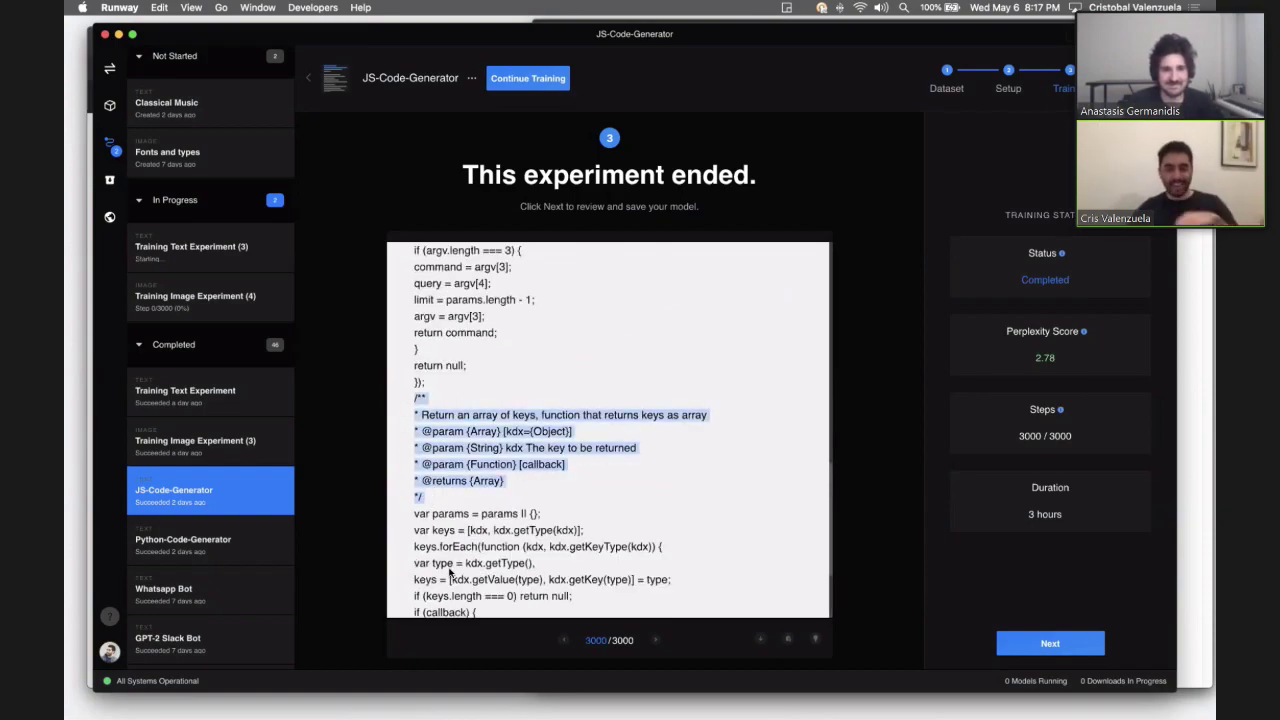
{"action": "left_click", "coordinate": [453, 499]}
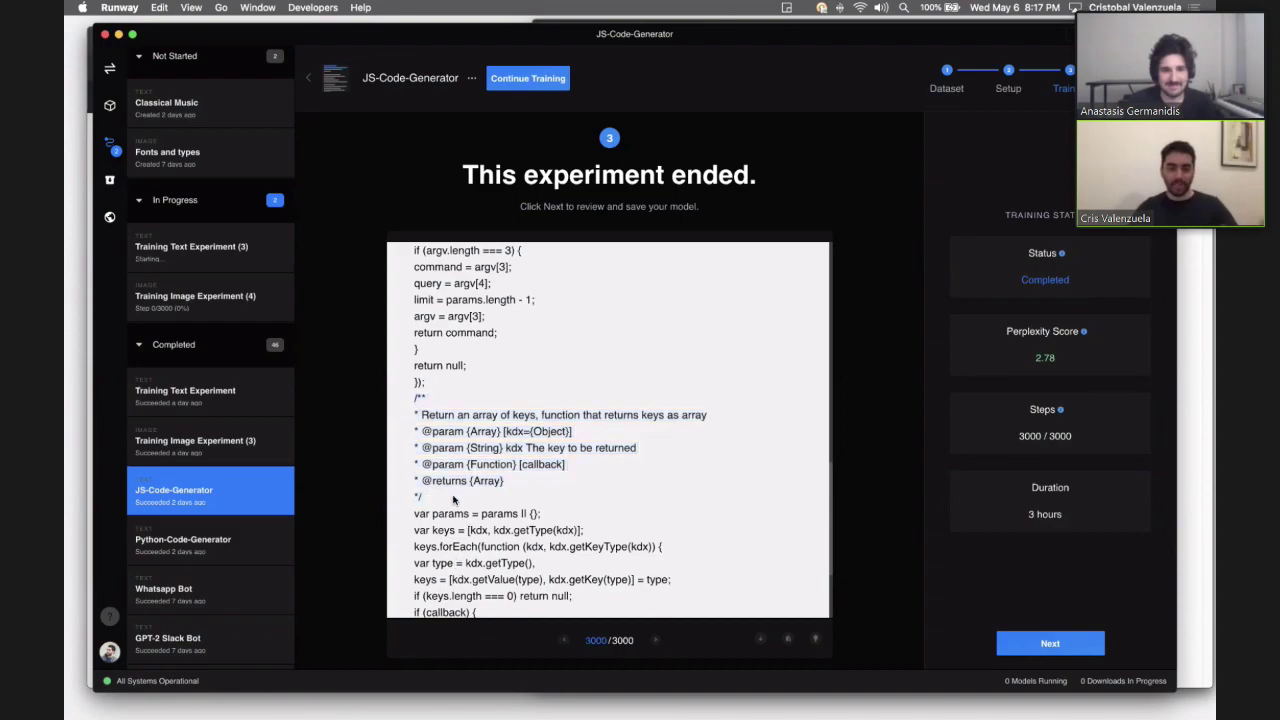
{"action": "double_click", "coordinate": [482, 431]}
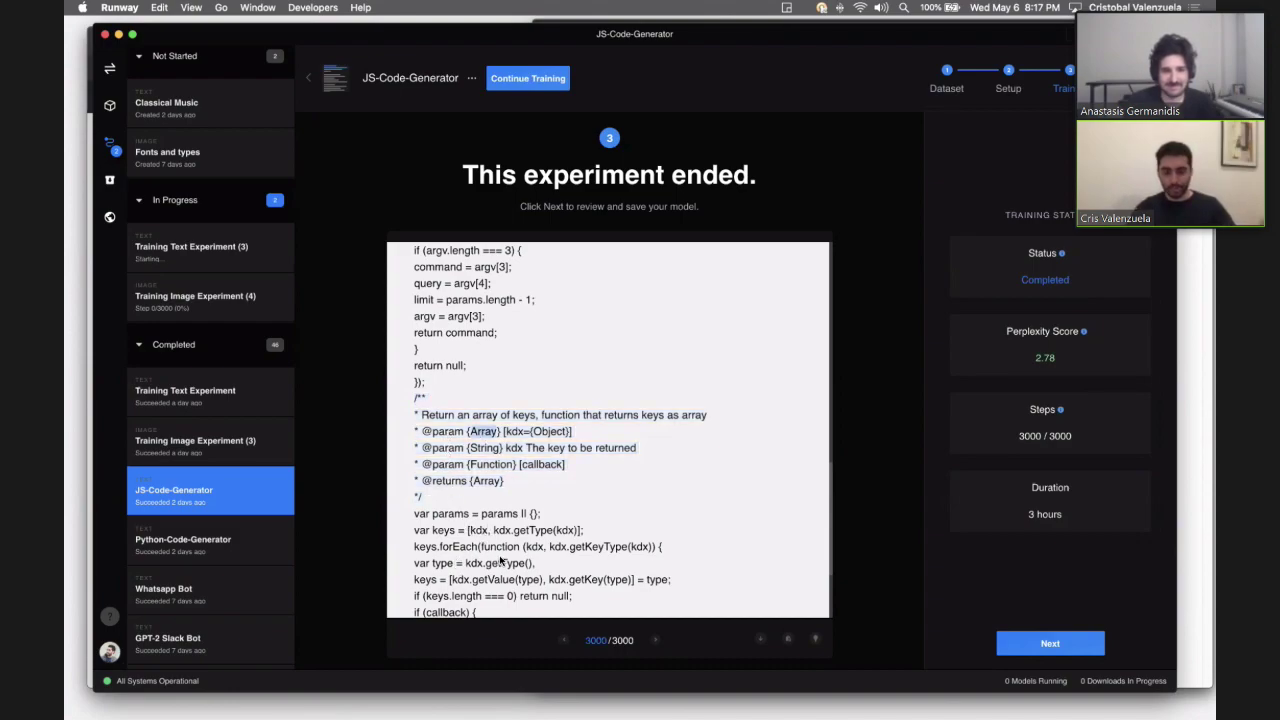
Step: Open the trained JS-Code-Generator model's page and add the model to the Physalis Existentialism workspace
{"action": "left_click", "coordinate": [816, 640]}
{"action": "left_click", "coordinate": [816, 640]}
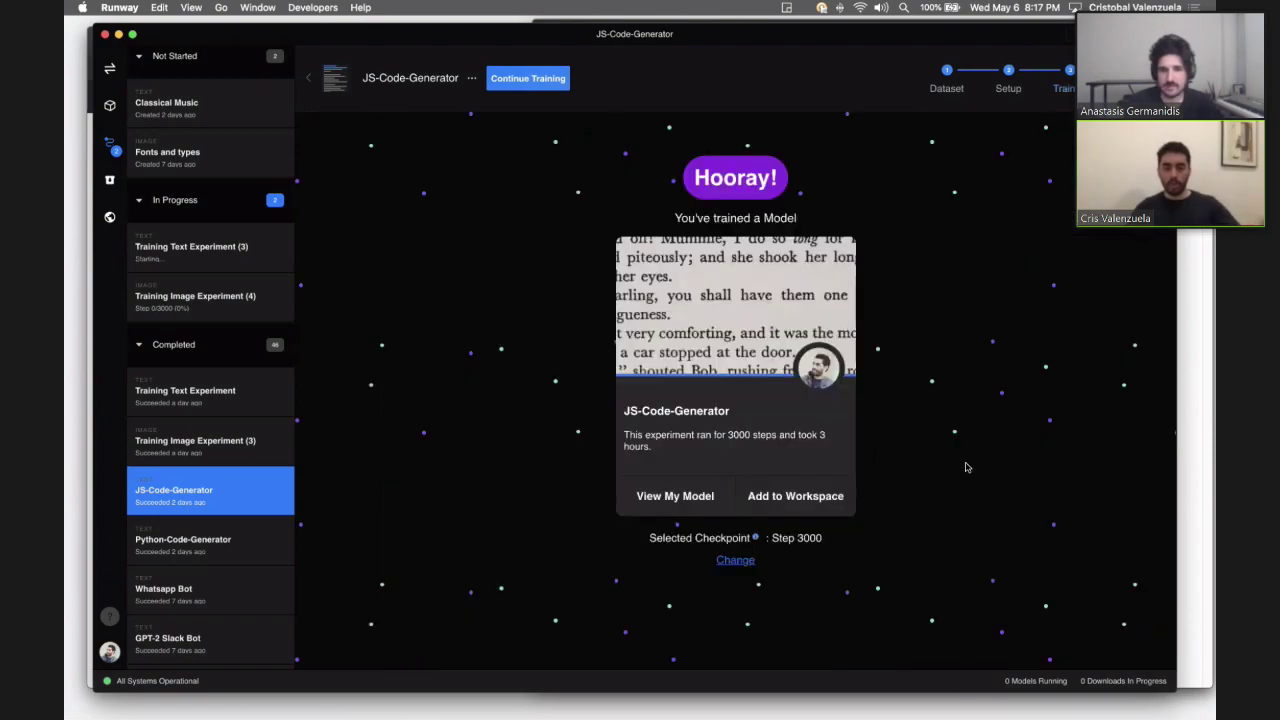
{"action": "left_click", "coordinate": [669, 505]}
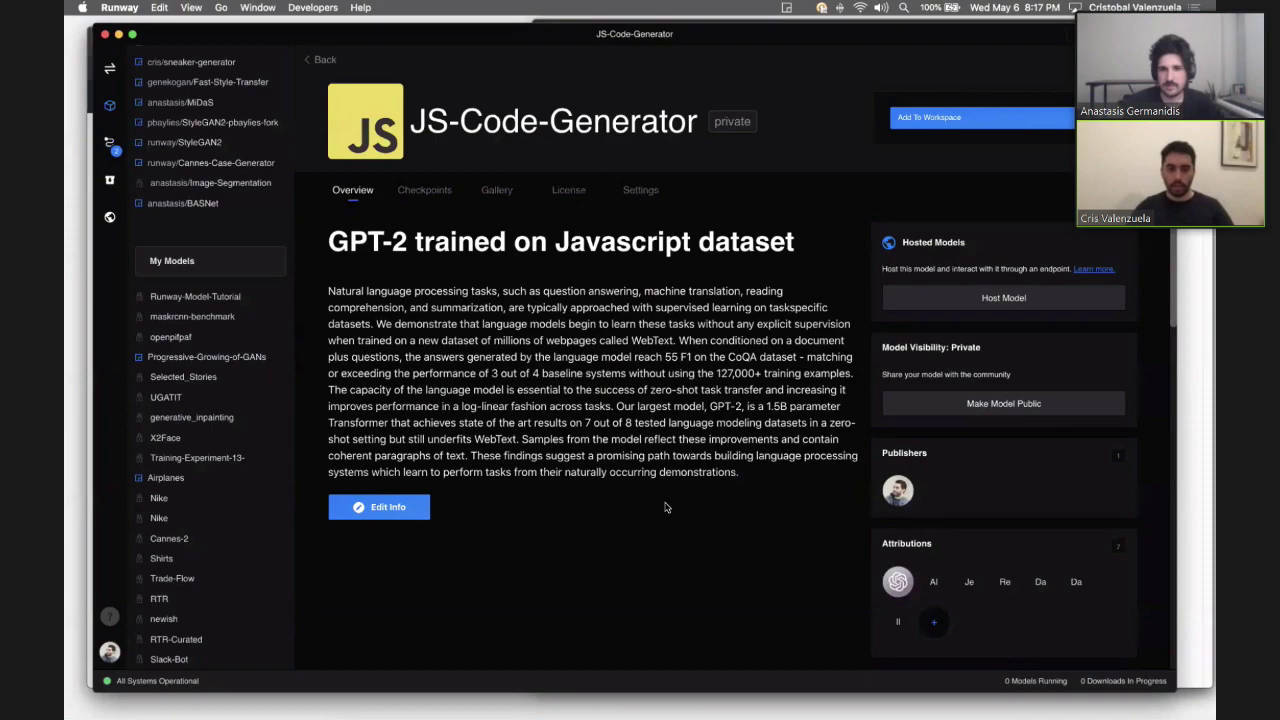
{"action": "left_click", "coordinate": [1044, 120]}
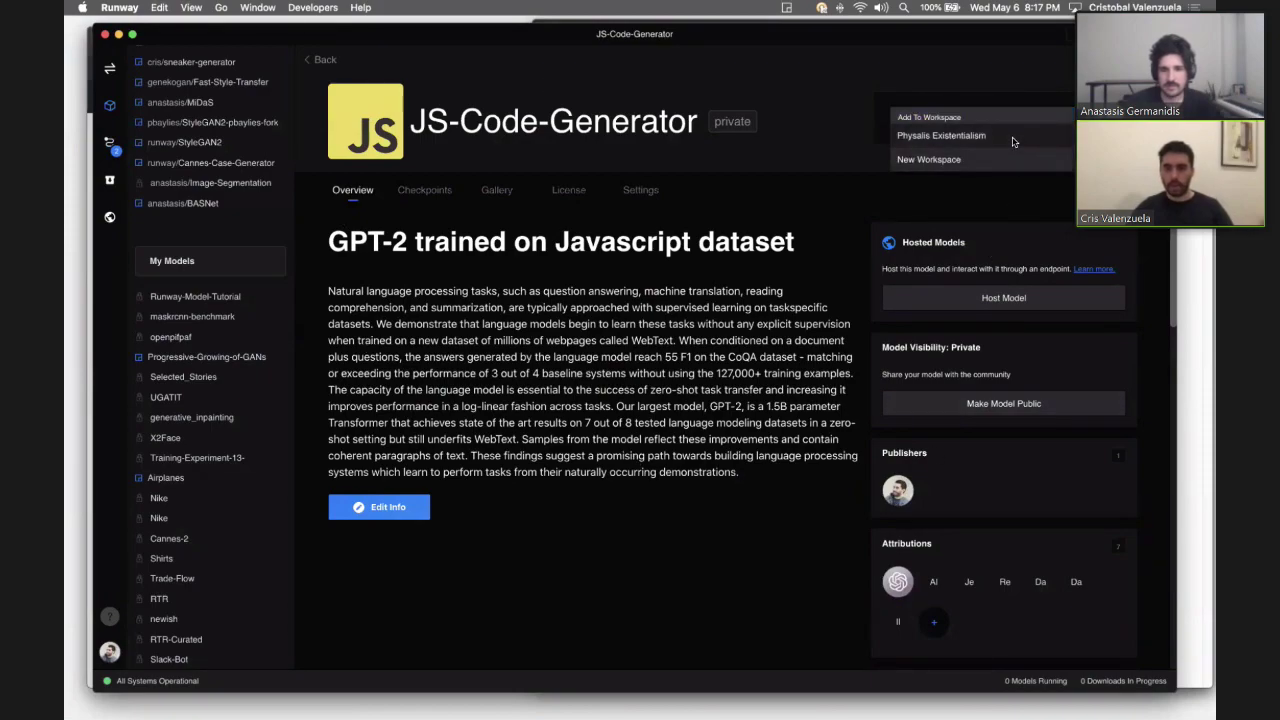
{"action": "left_click", "coordinate": [1012, 138]}
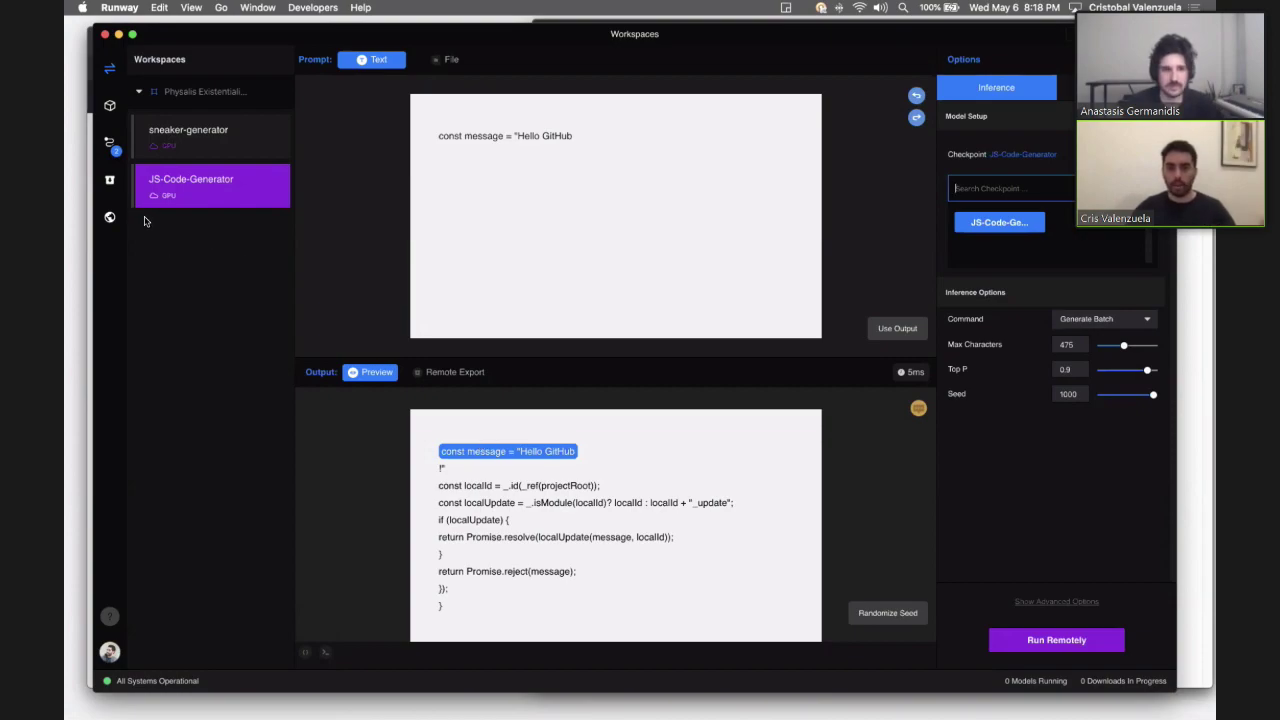
Step: Show the model library, return to the JS-Code-Generator workspace, and display the model's HTTP input and output specifications
{"action": "left_click", "coordinate": [110, 106]}
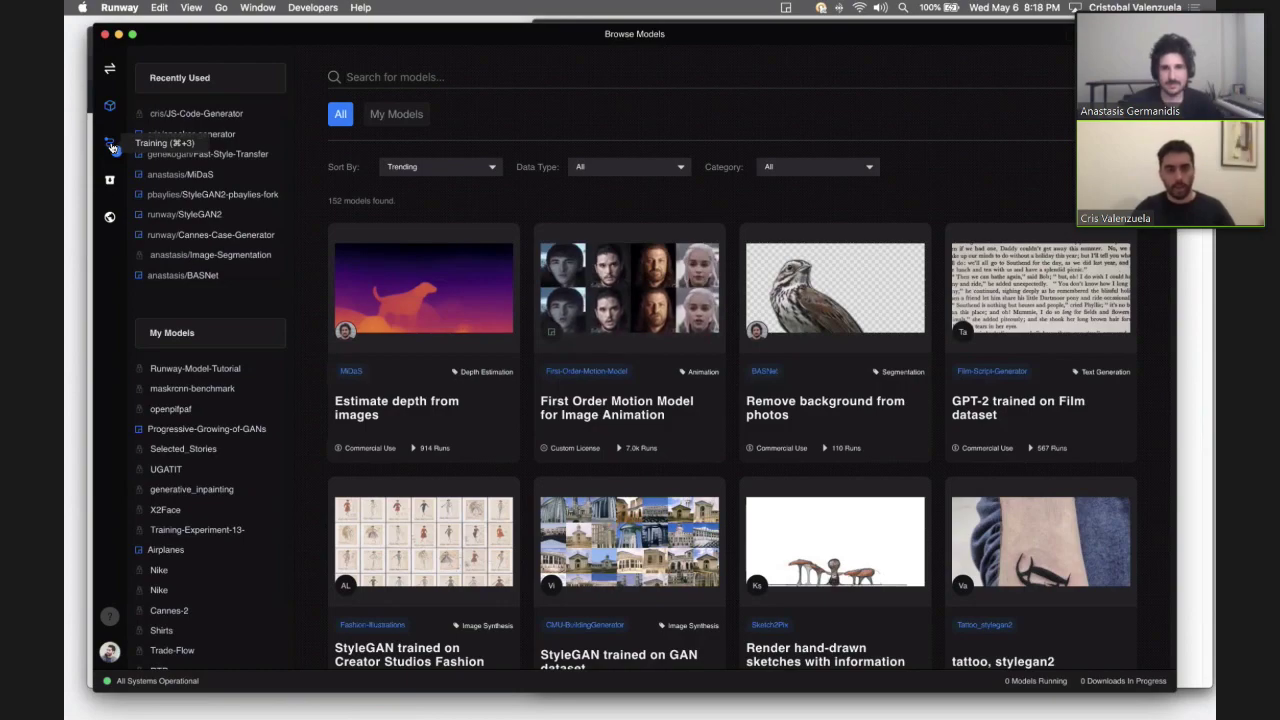
{"action": "left_click", "coordinate": [110, 68]}
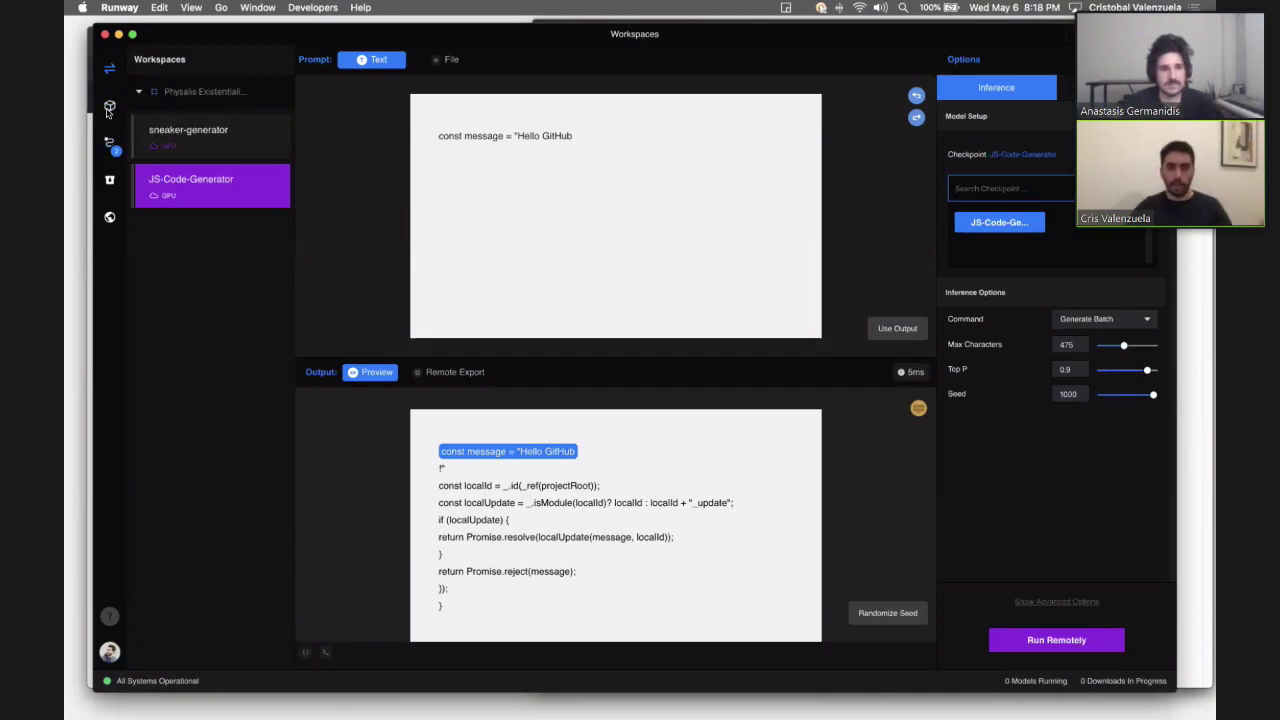
{"action": "left_click", "coordinate": [1110, 87]}
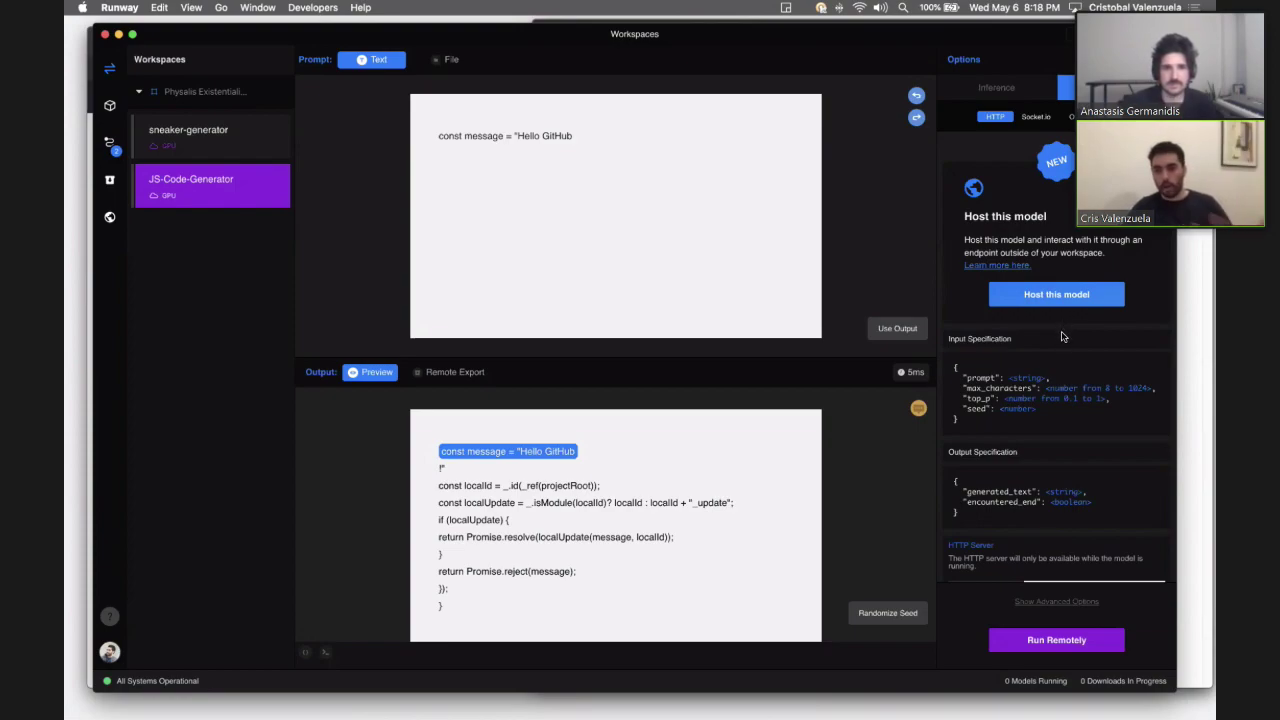
{"action": "scroll", "coordinate": [1063, 337], "scroll_direction": "down", "scroll_amount": 1}
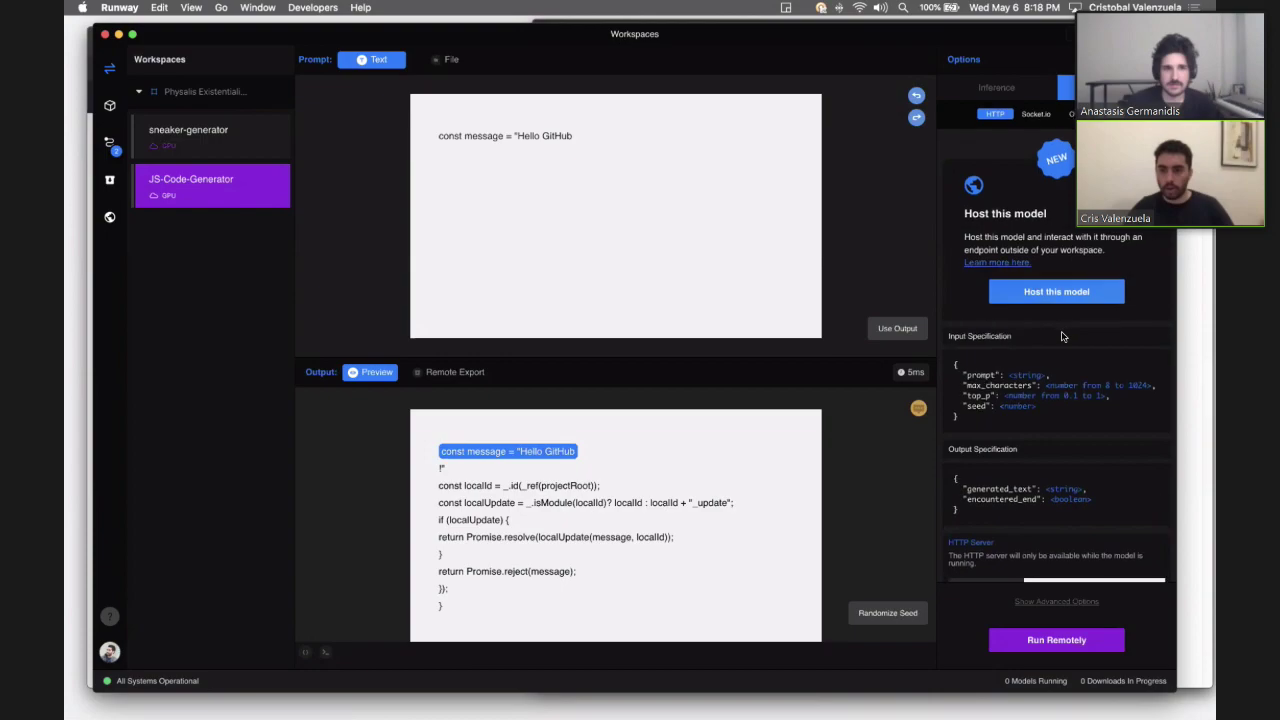
Step: Host the JS-Code-Generator model online with the Generate Batch command and the subdomain js-generator
{"action": "left_click", "coordinate": [1082, 277]}
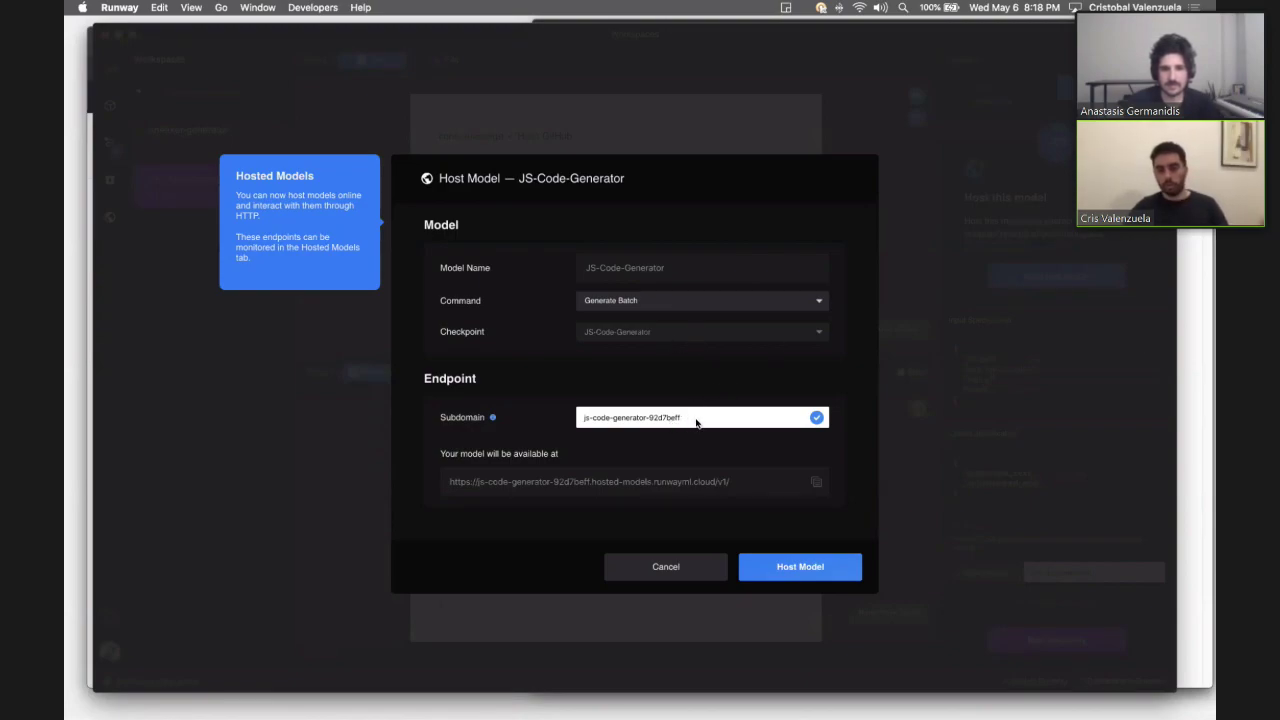
{"action": "left_click_drag", "start_coordinate": [696, 422], "coordinate": [566, 416]}
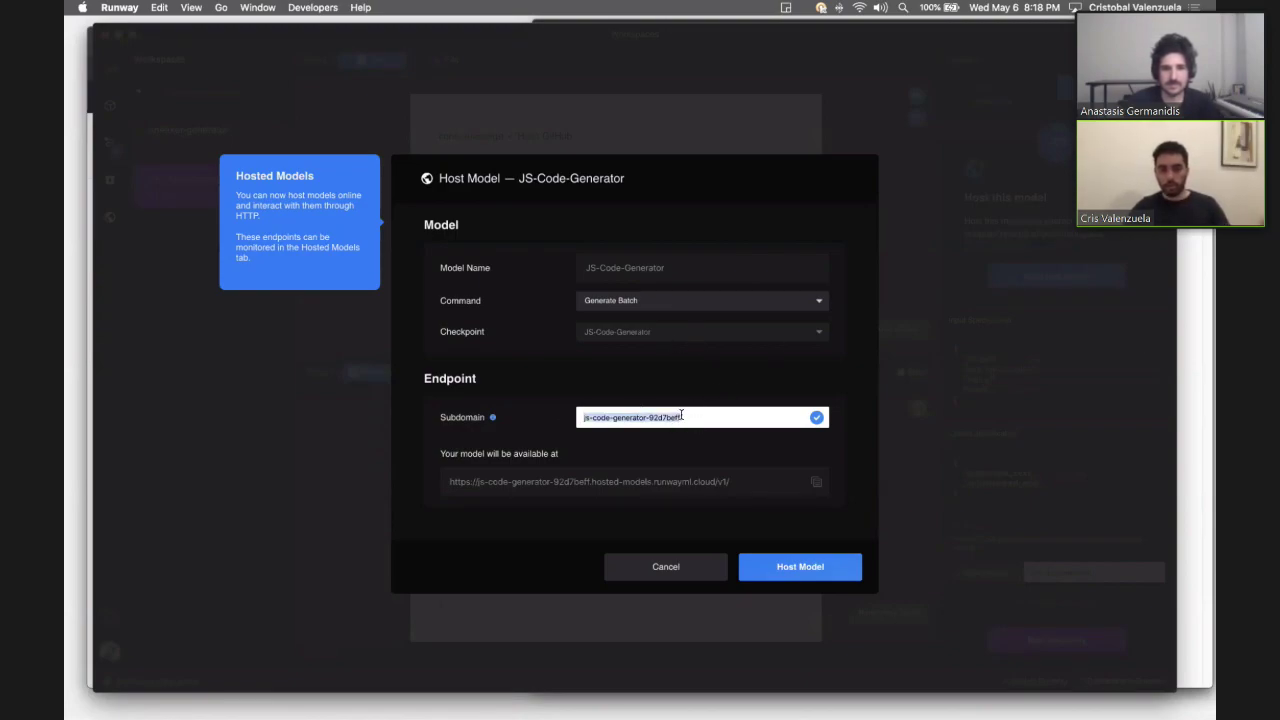
{"action": "key", "text": "BackSpace"}
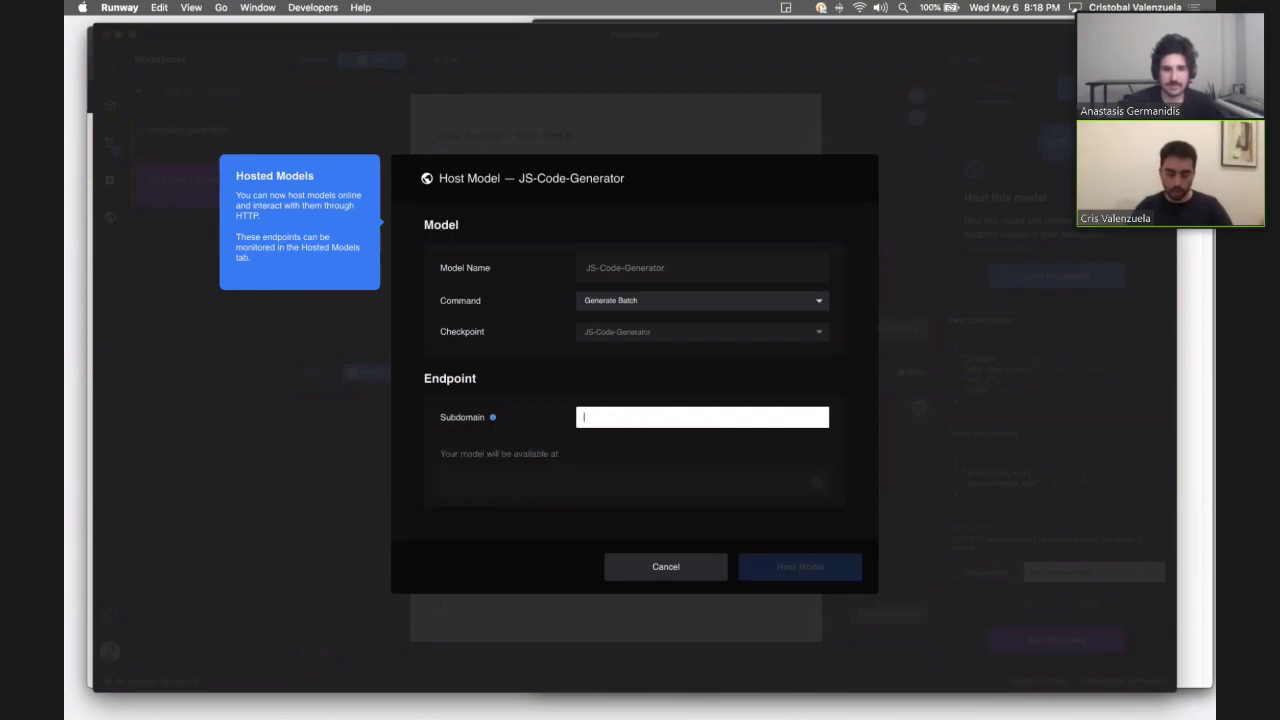
{"action": "type", "text": "js-gene"}
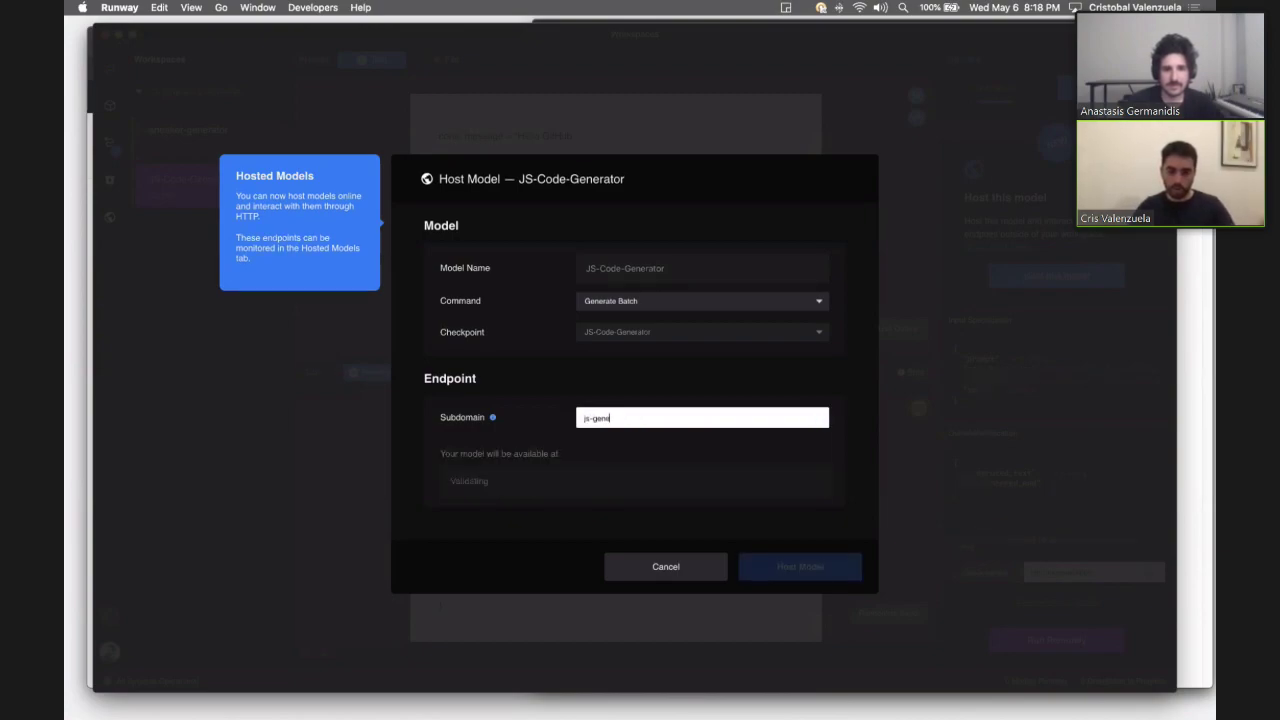
{"action": "type", "text": "rator"}
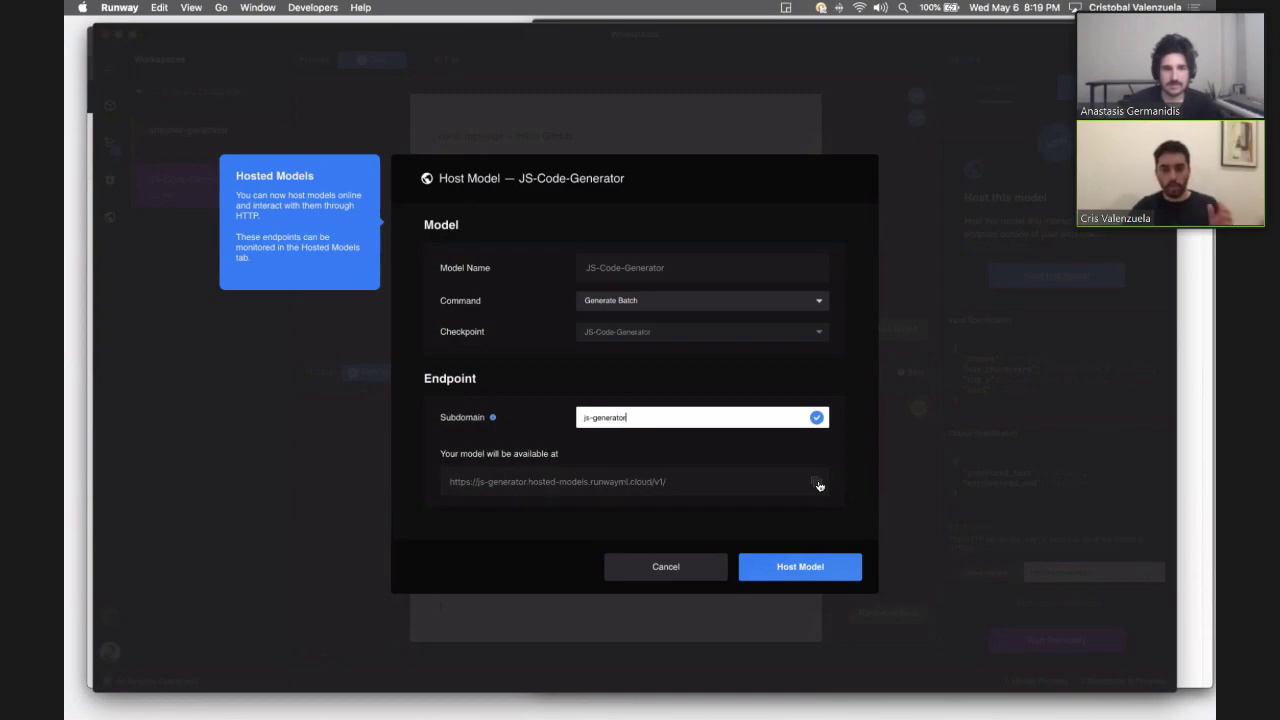
{"action": "left_click", "coordinate": [811, 567]}
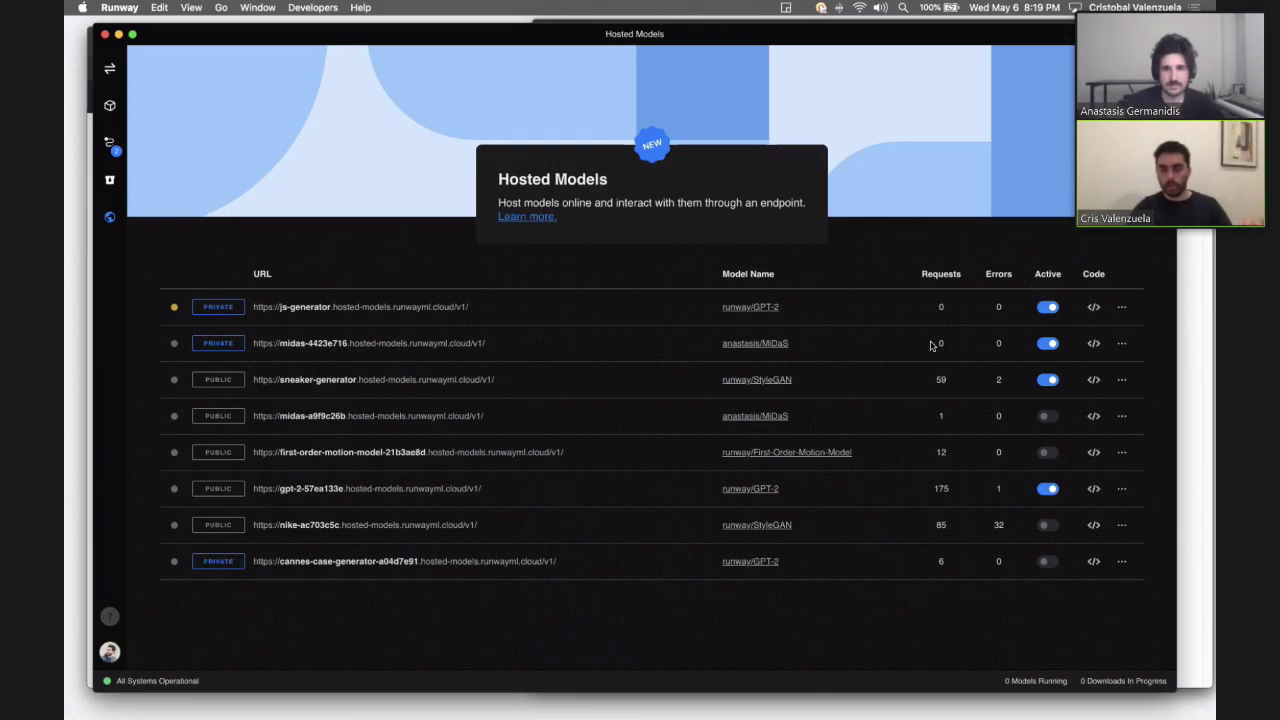
Step: Switch to Chrome and show the RunwayML homepage
{"action": "left_click", "coordinate": [1121, 309]}
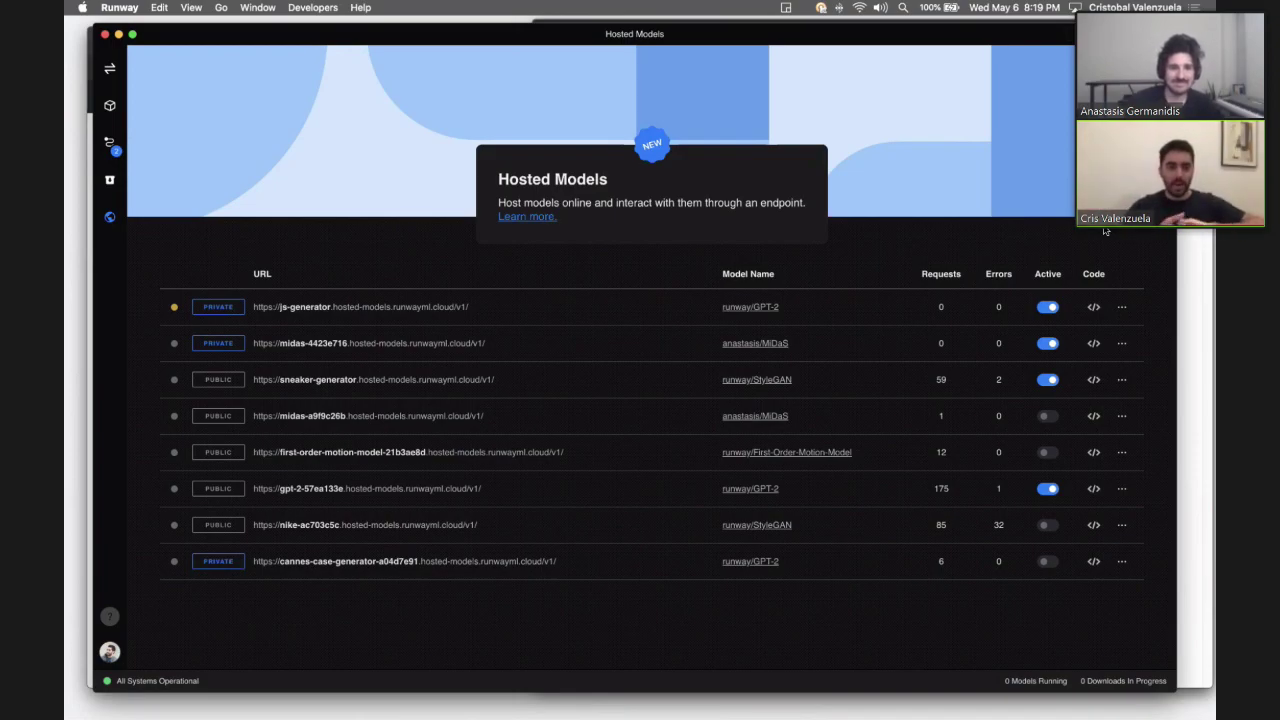
{"action": "key", "text": "ctrl+Up"}
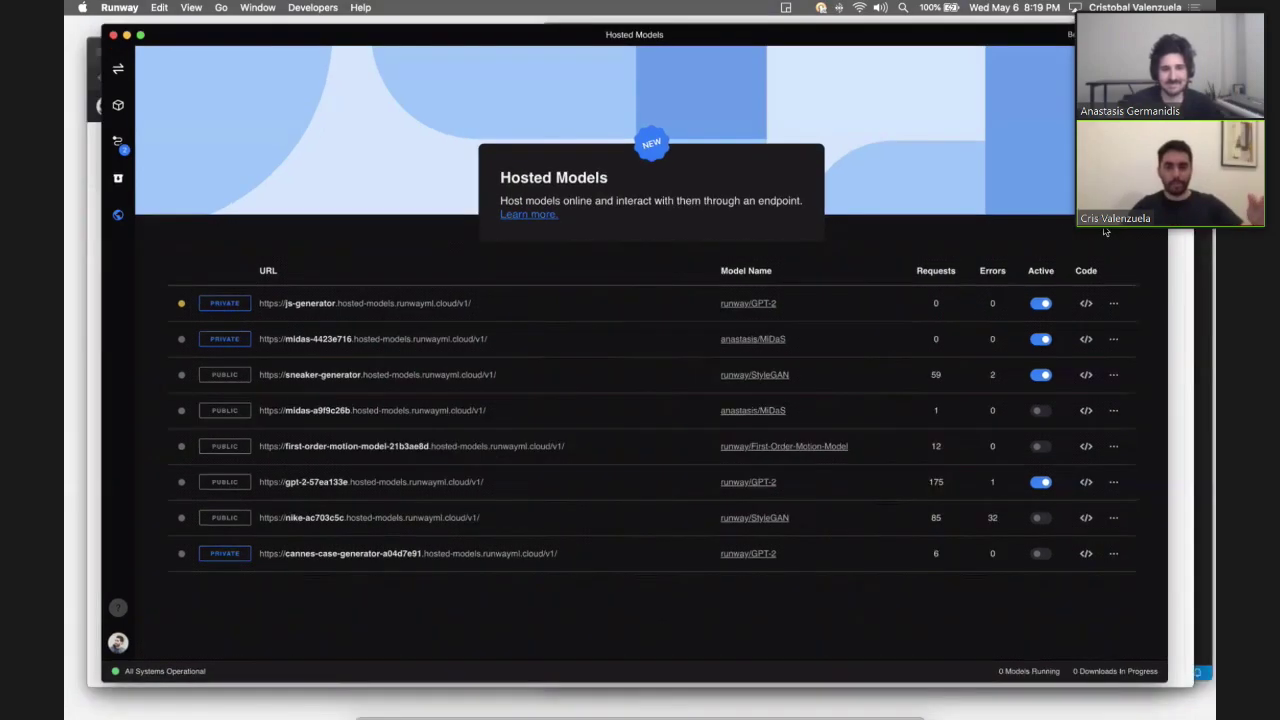
{"action": "left_click", "coordinate": [500, 537]}
{"action": "left_click", "coordinate": [202, 44]}
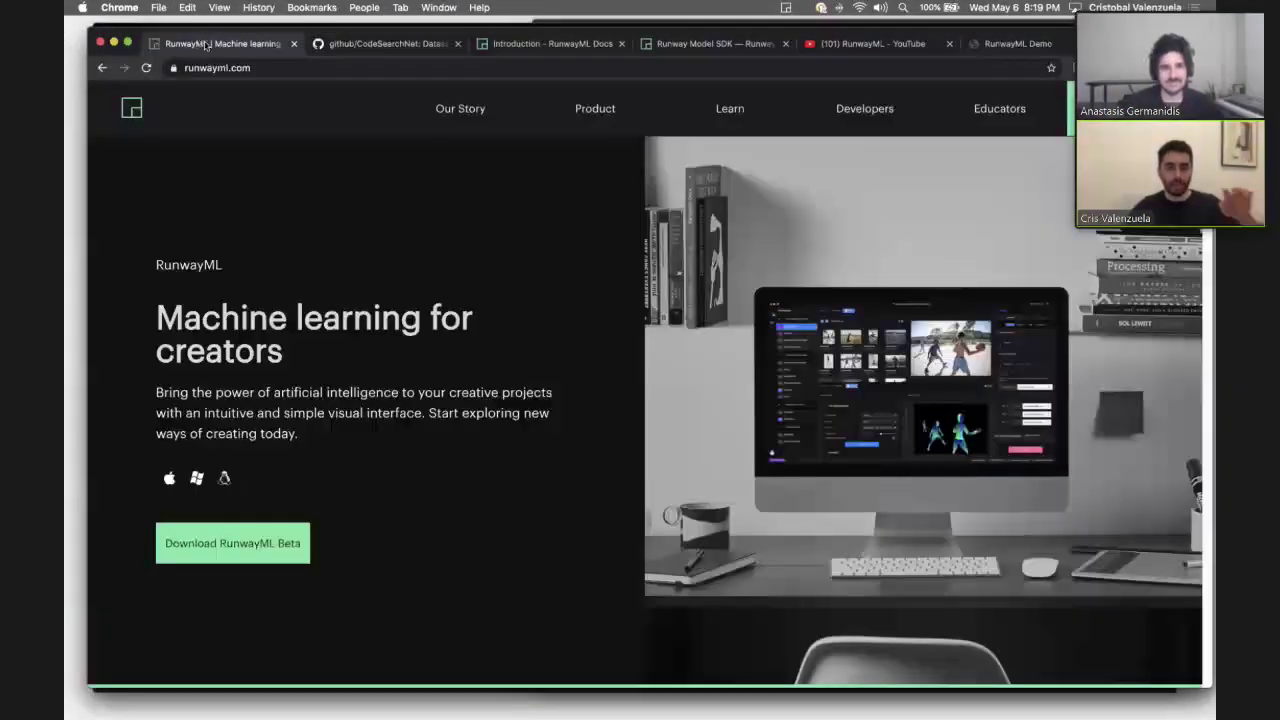